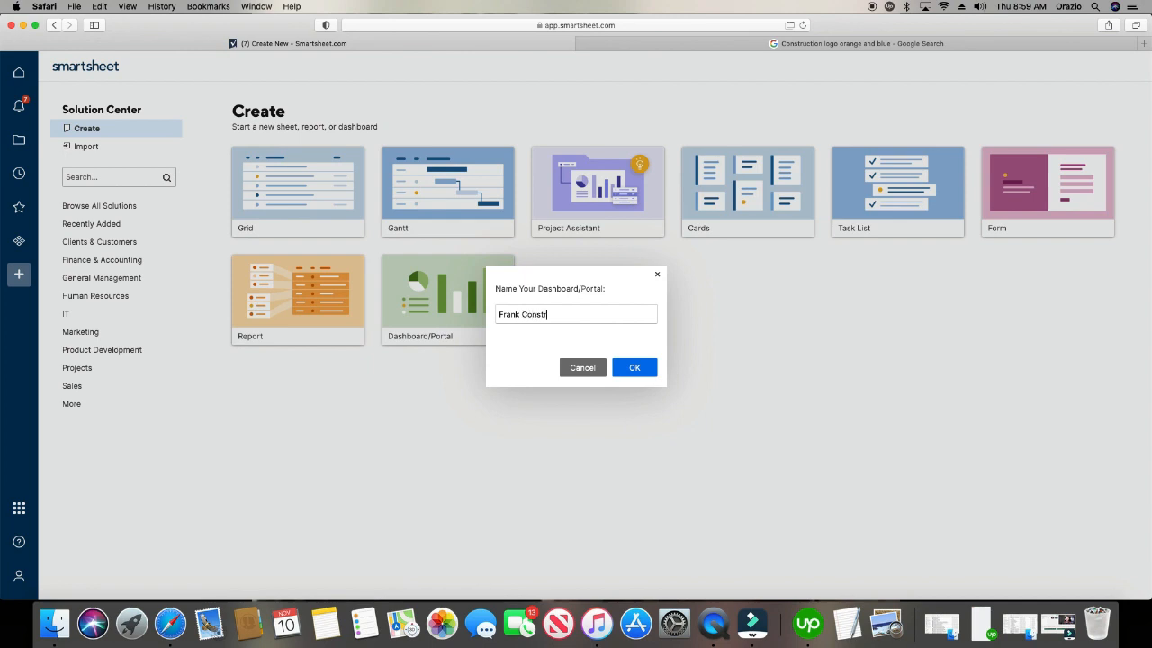
Name the new dashboard "Frank Construction" and create it.
text(tion)
click(632, 367)
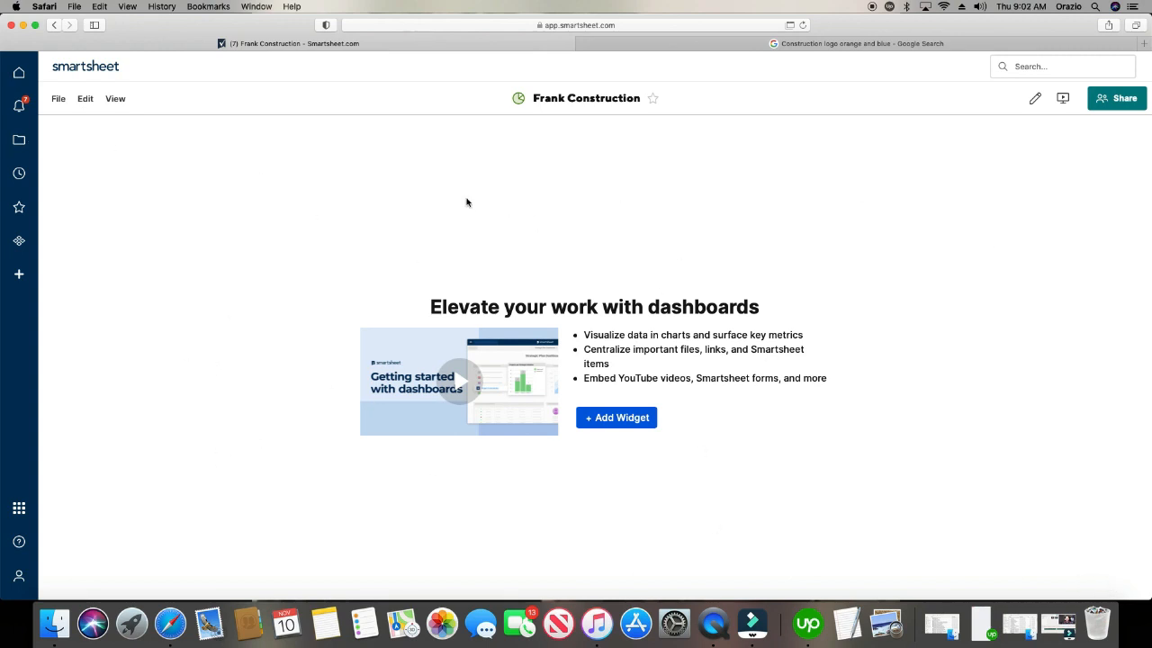
click(85, 99)
click(104, 131)
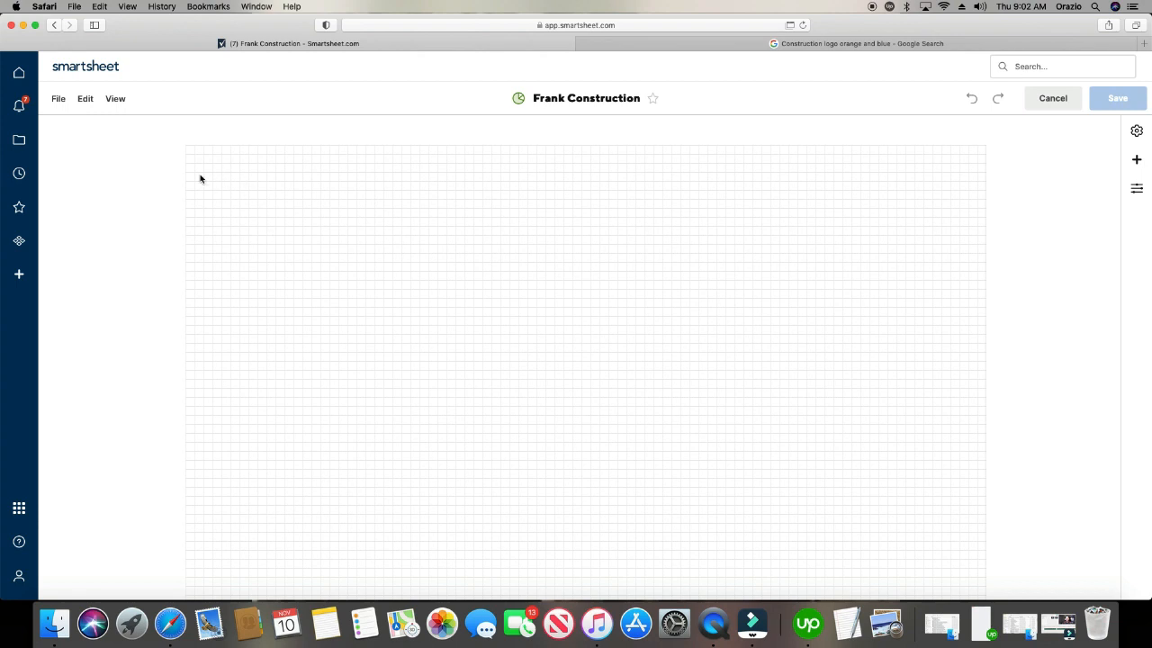
click(86, 99)
mouse_move(112, 187)
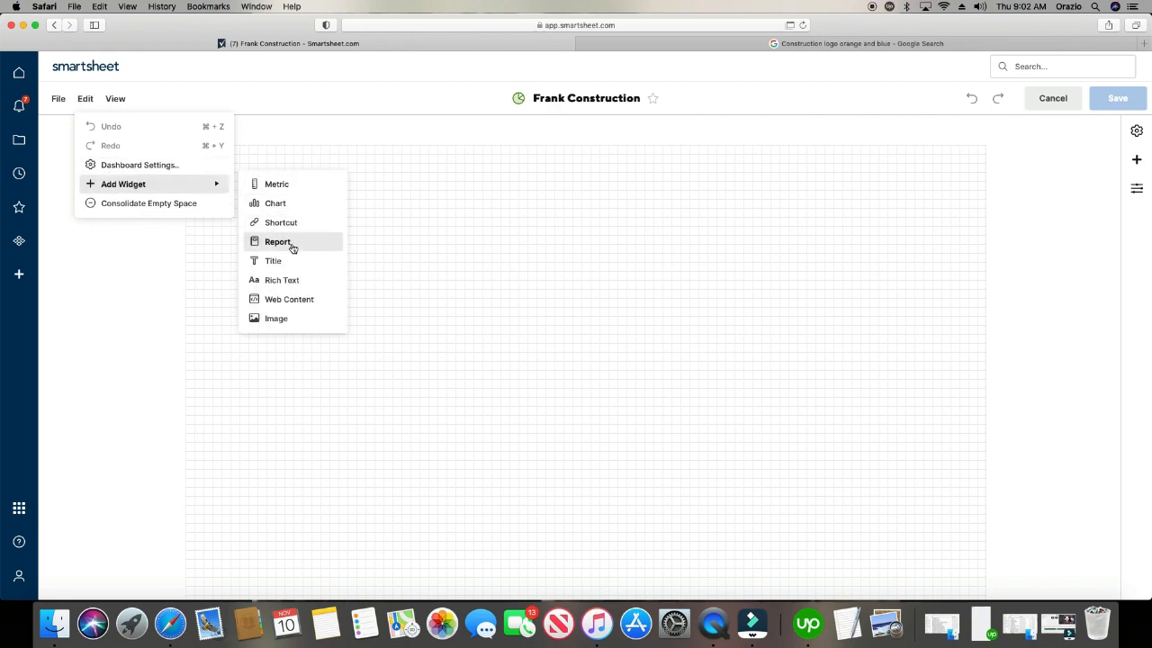
click(285, 319)
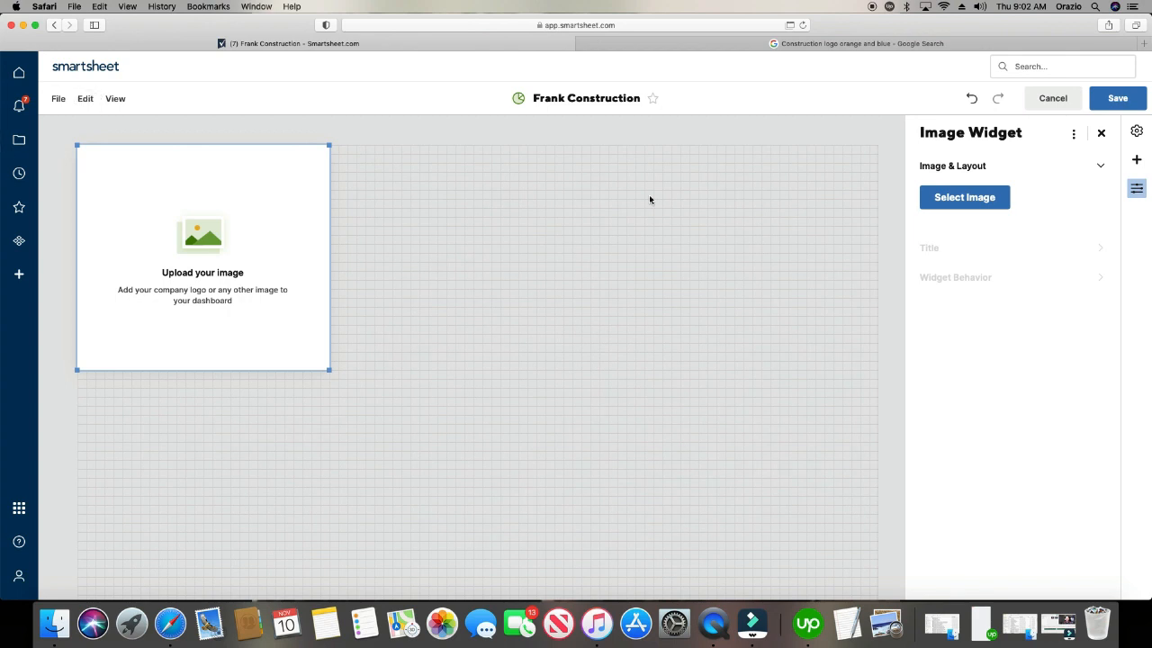
click(1039, 99)
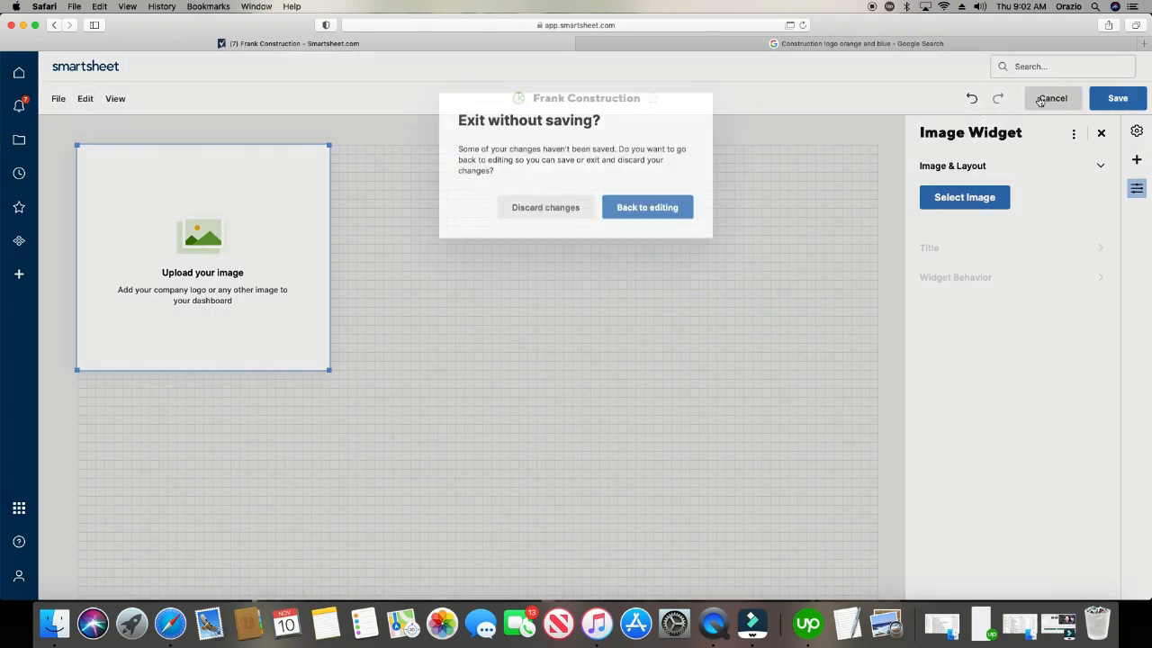
click(542, 203)
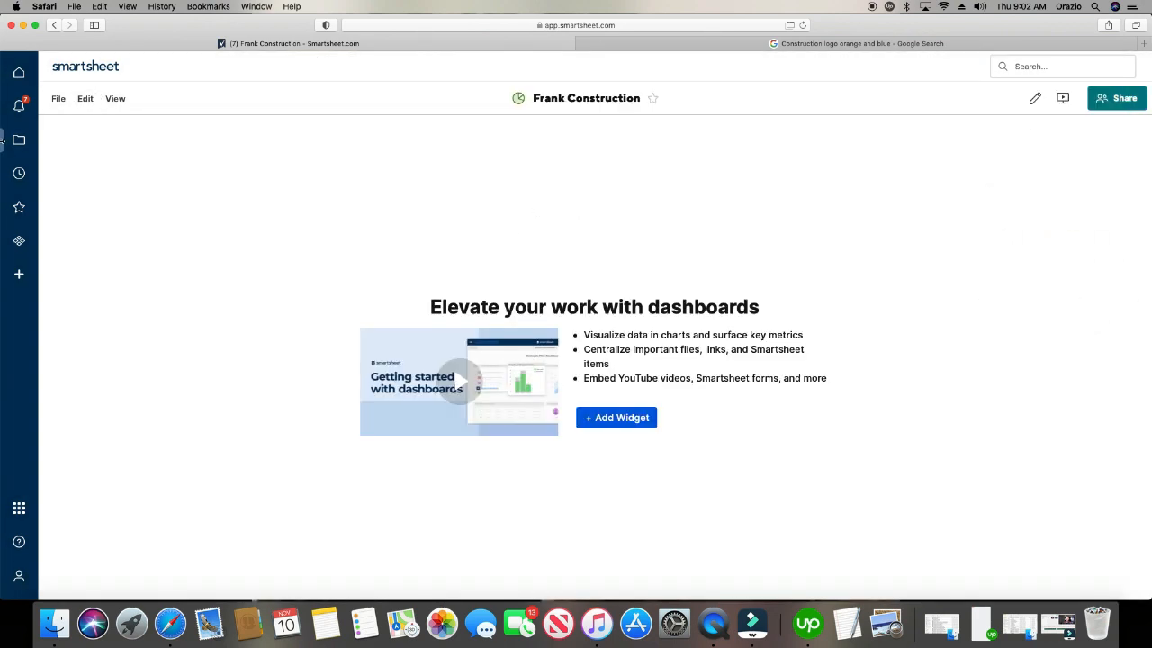
Open the Frank Construction dashboard for editing and add an image widget.
click(86, 104)
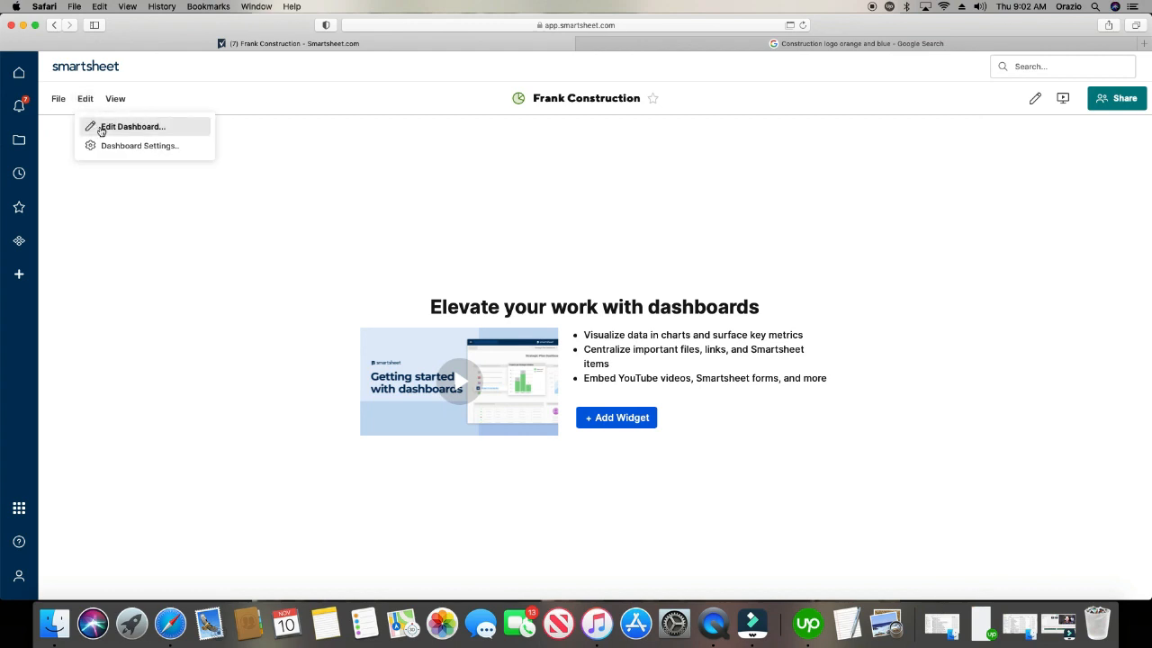
click(99, 130)
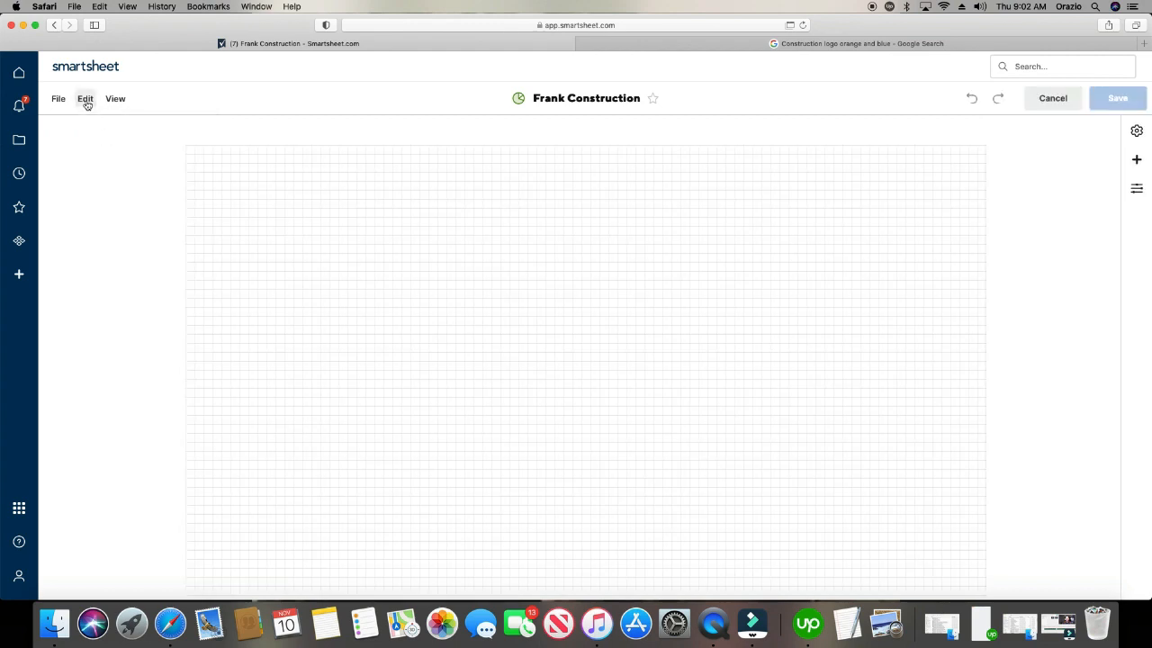
click(86, 104)
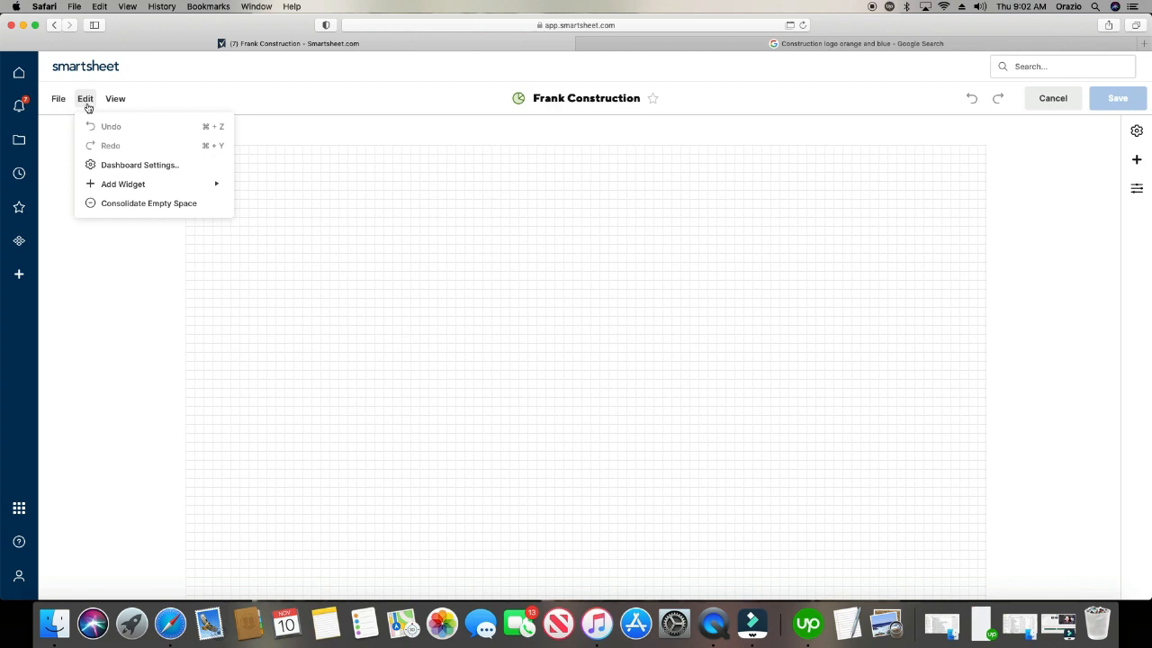
mouse_move(107, 186)
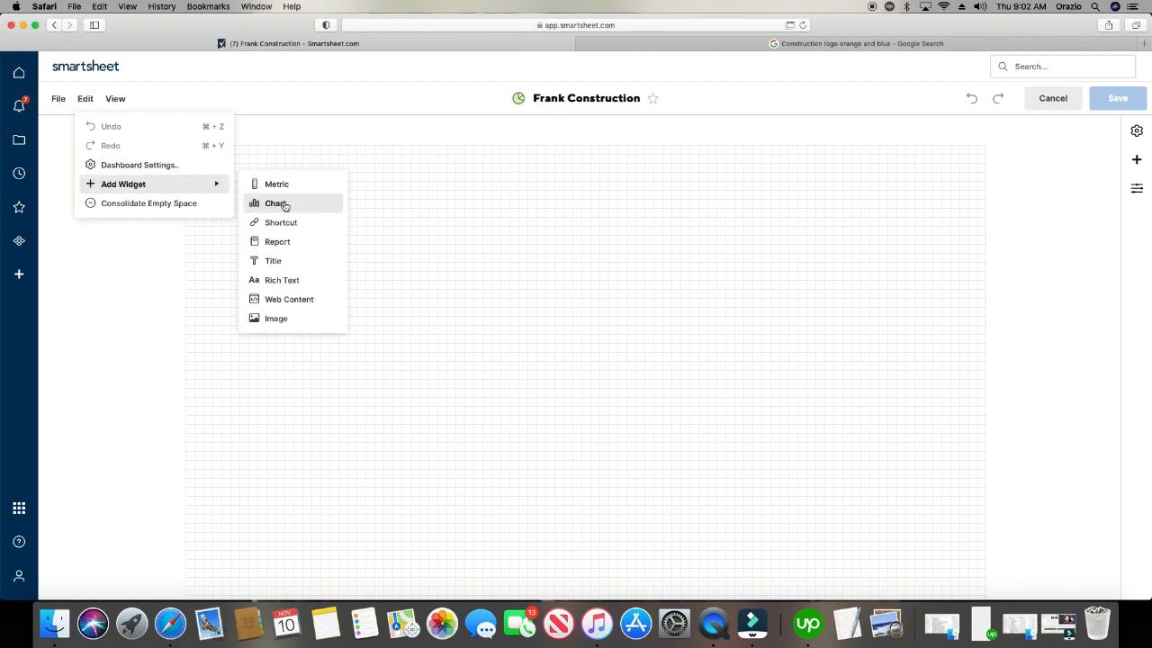
click(291, 320)
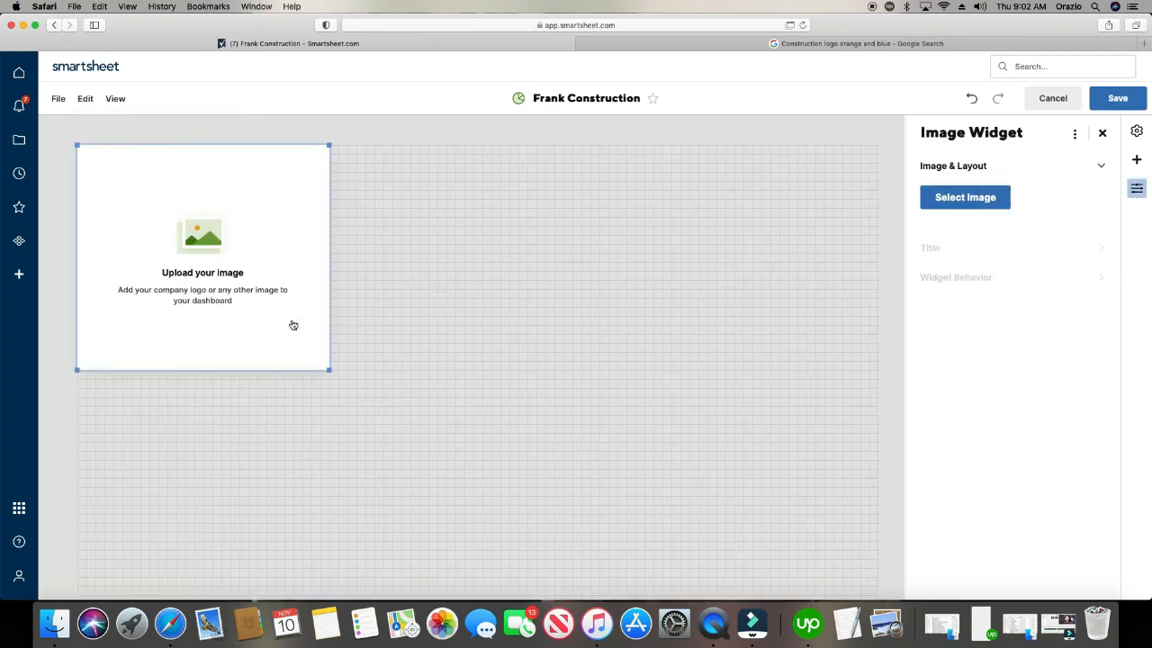
Upload the "Construction logo" file from the computer's Desktop as the image widget's picture.
click(994, 204)
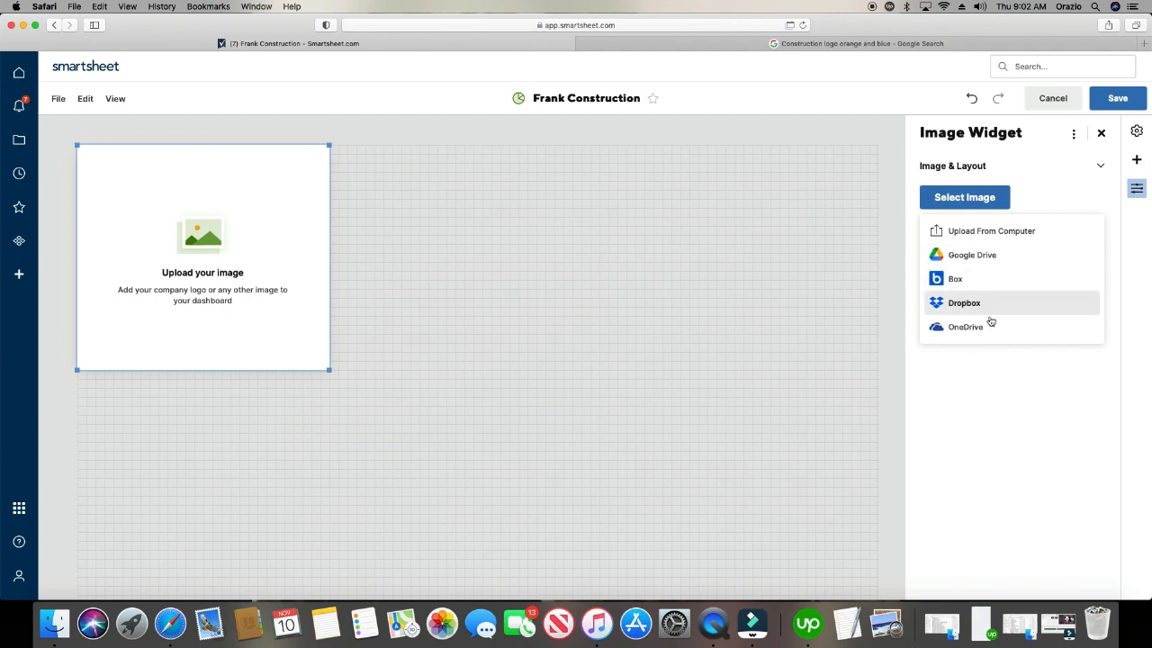
click(989, 232)
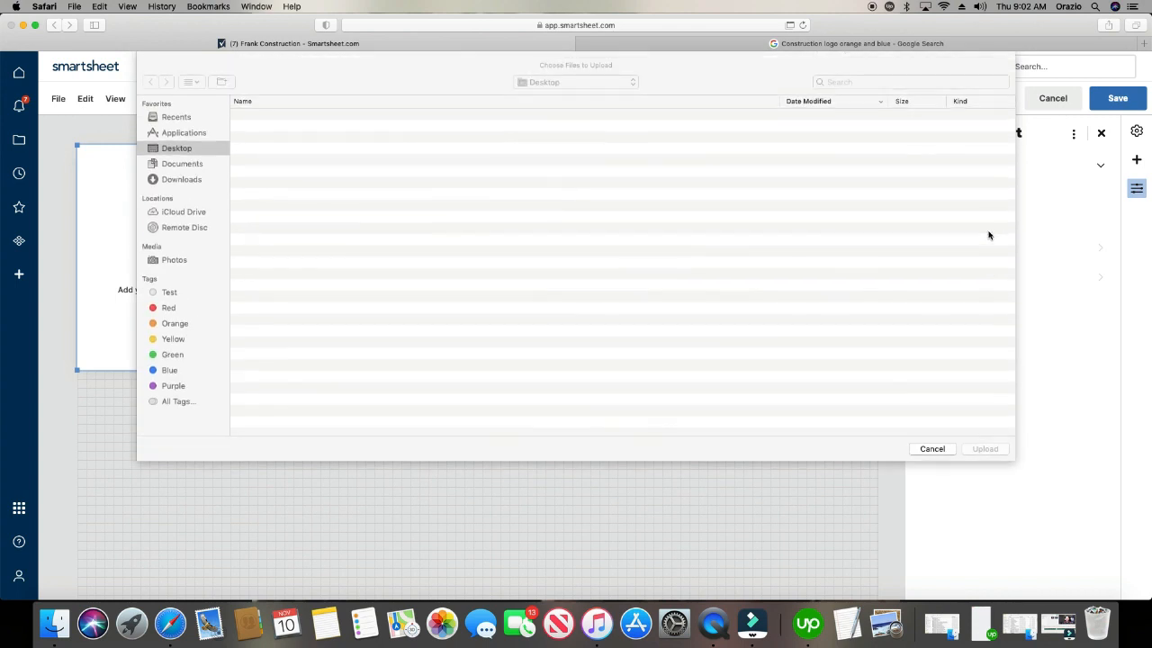
click(309, 117)
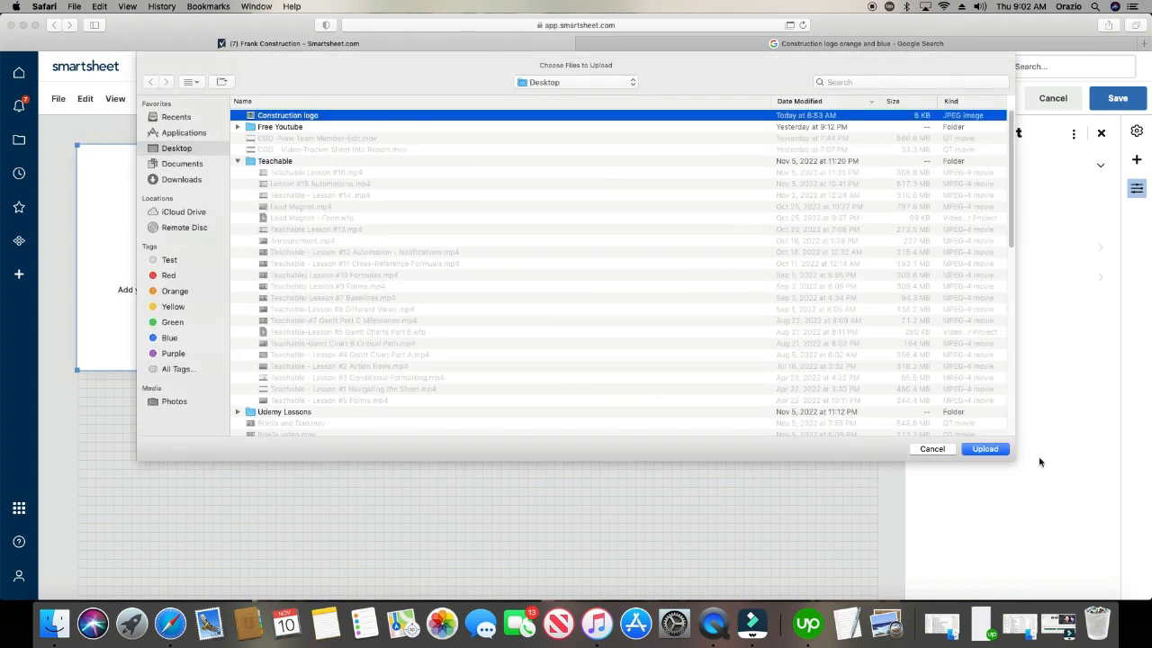
click(1005, 452)
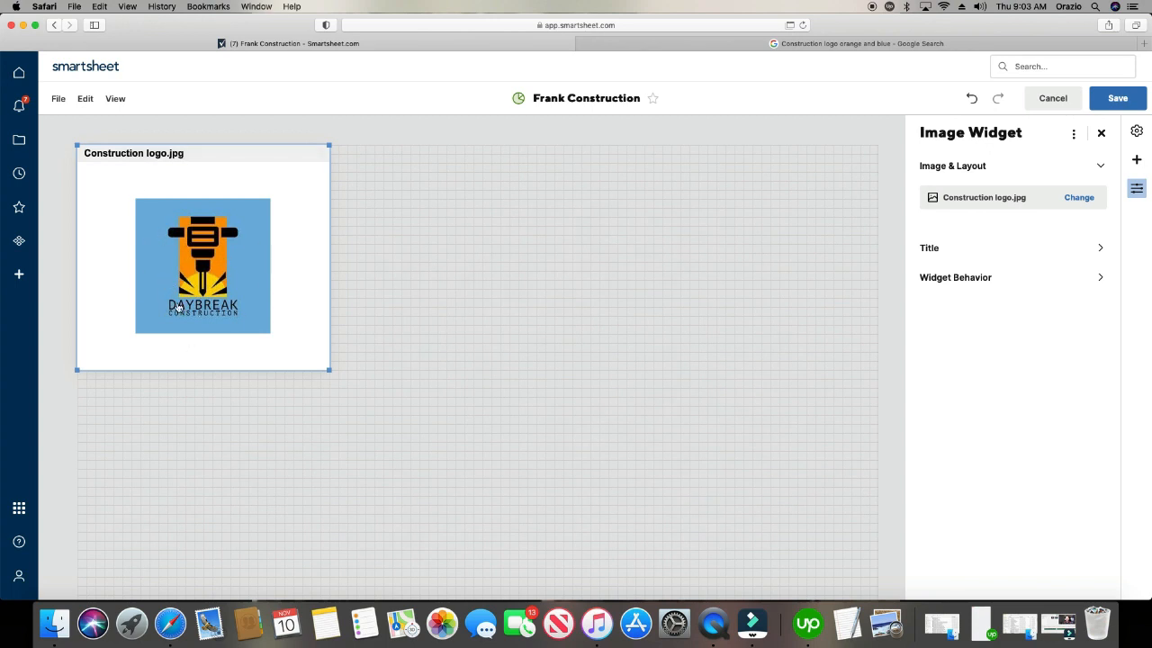
Hide the logo widget's title and reduce the widget's height to fit more closely around the logo.
click(931, 252)
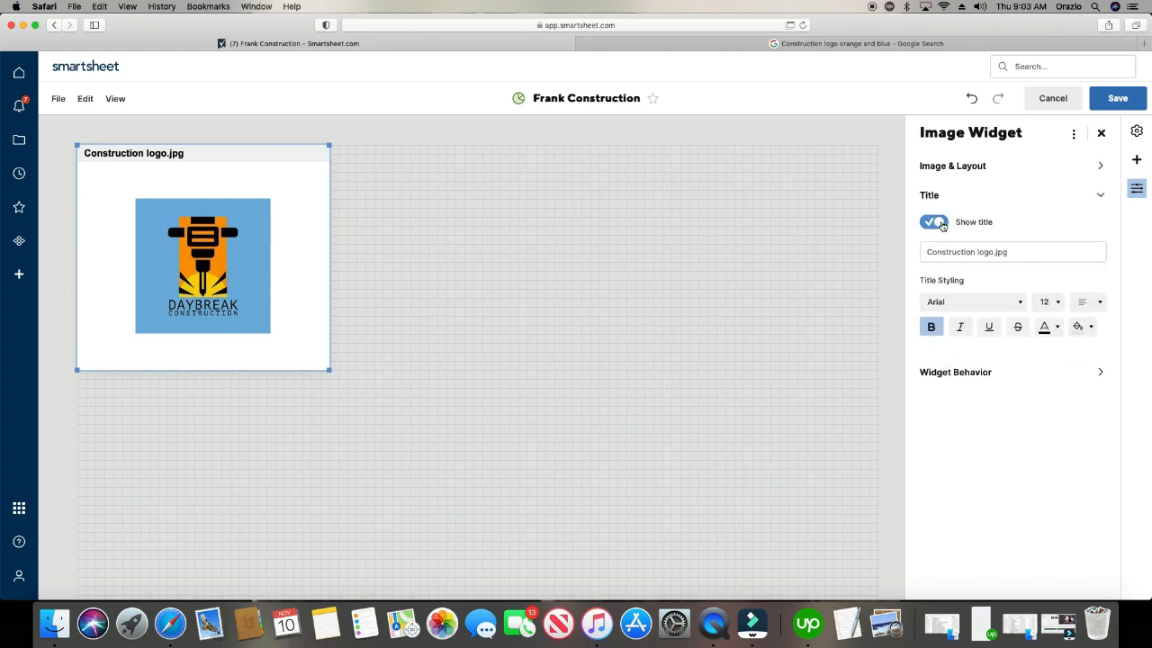
click(934, 222)
drag(329, 368, 329, 324)
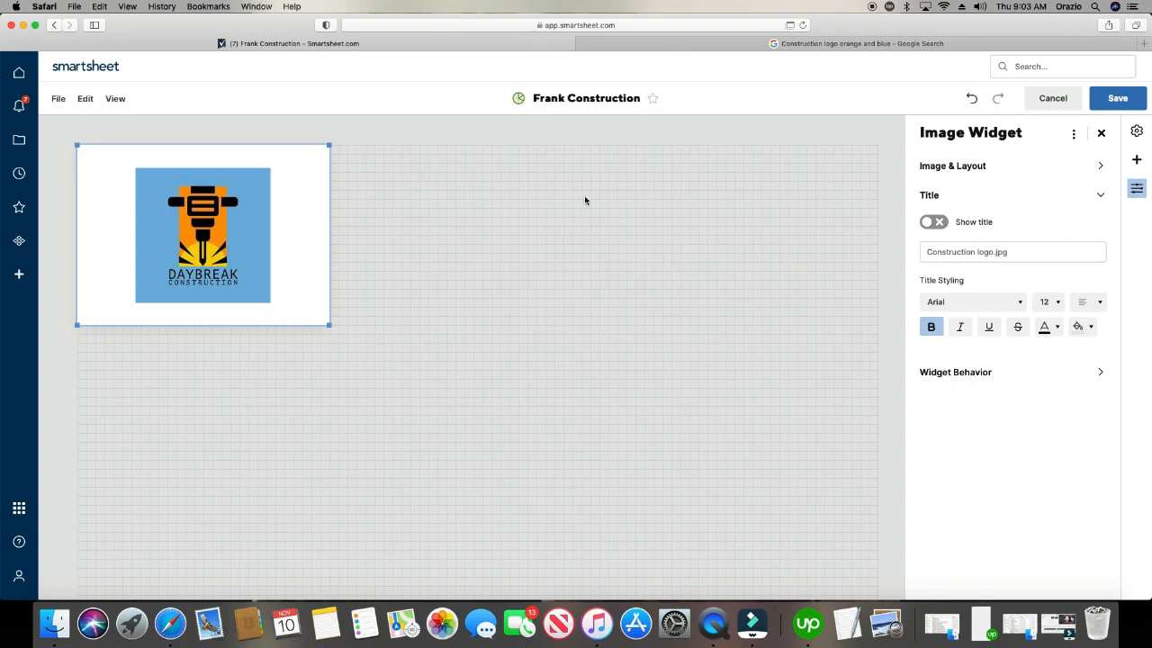
Add a title widget beside the logo reading "Frank's Construction Dashboard".
click(86, 99)
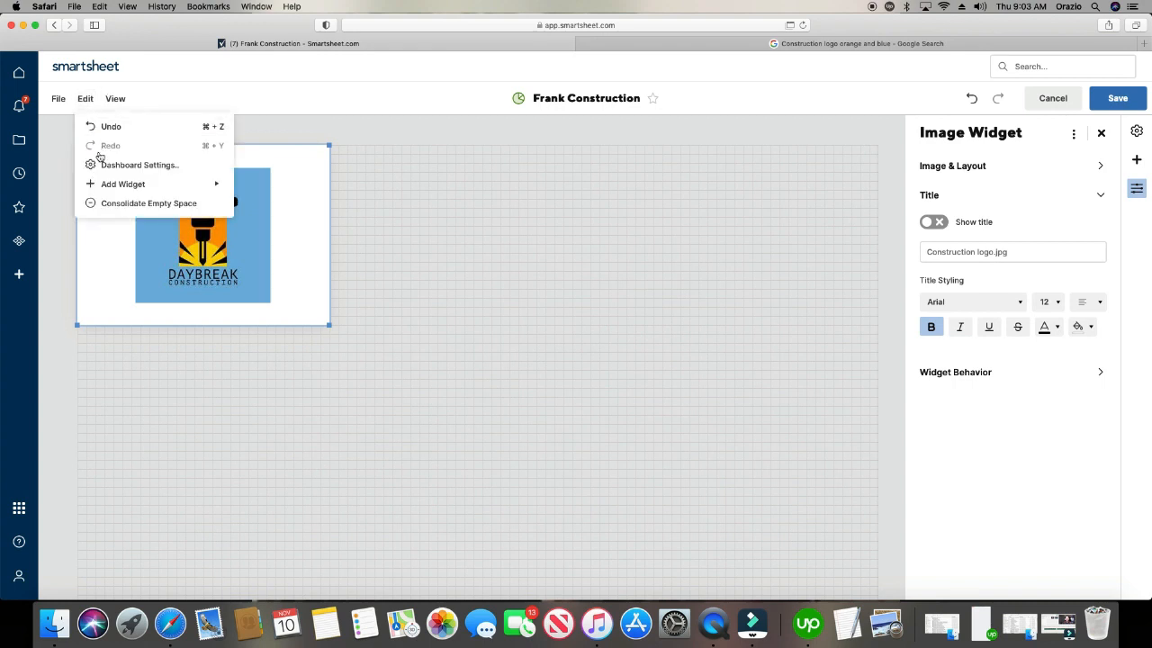
mouse_move(108, 185)
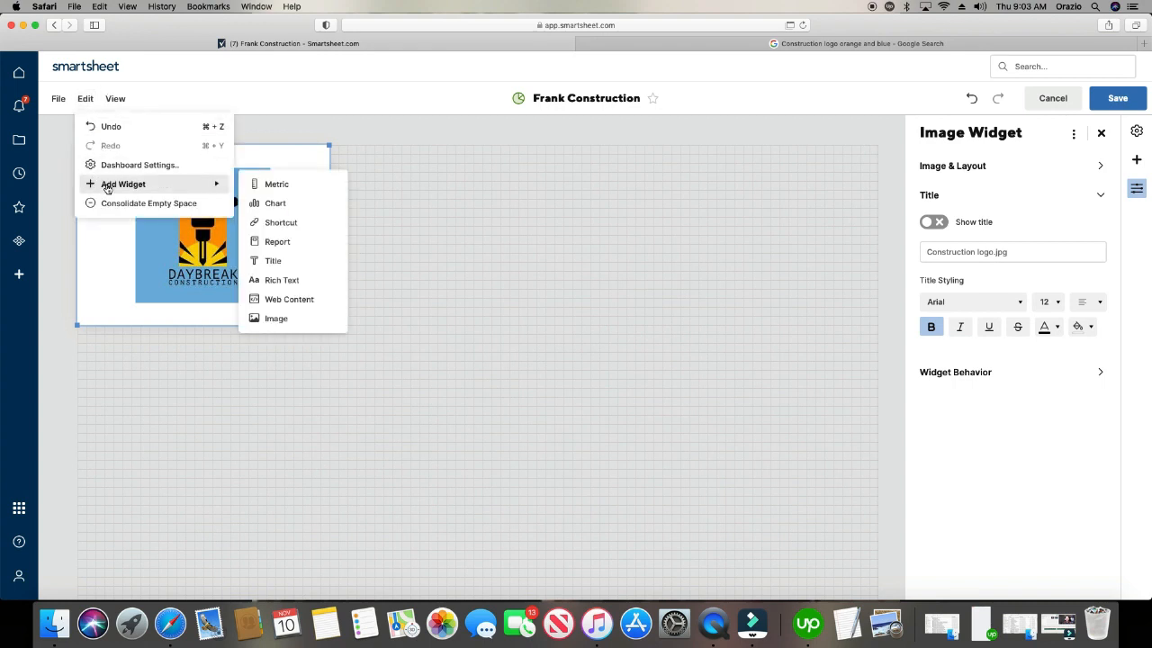
click(275, 261)
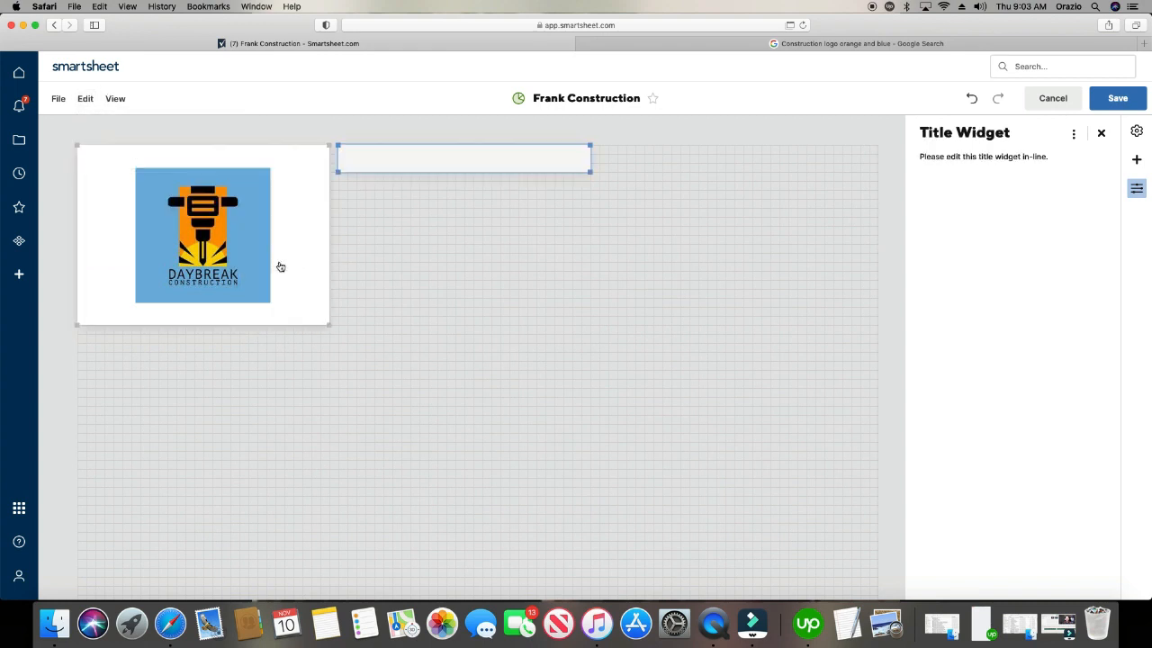
click(559, 159)
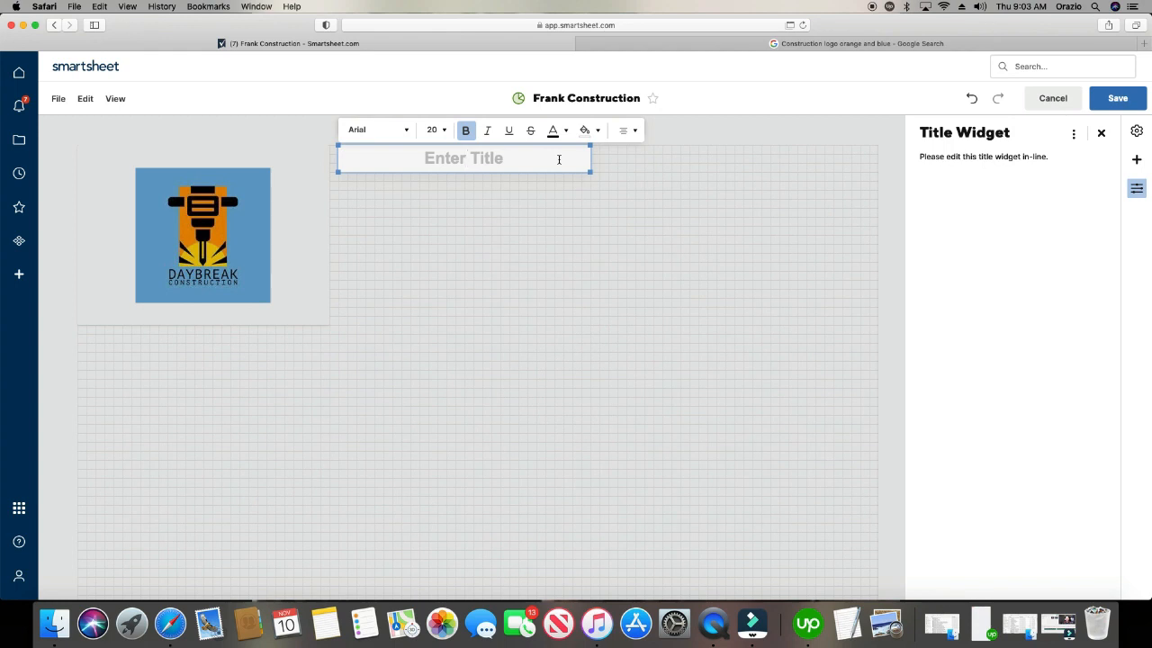
text(Frank's Construction Dashboard)
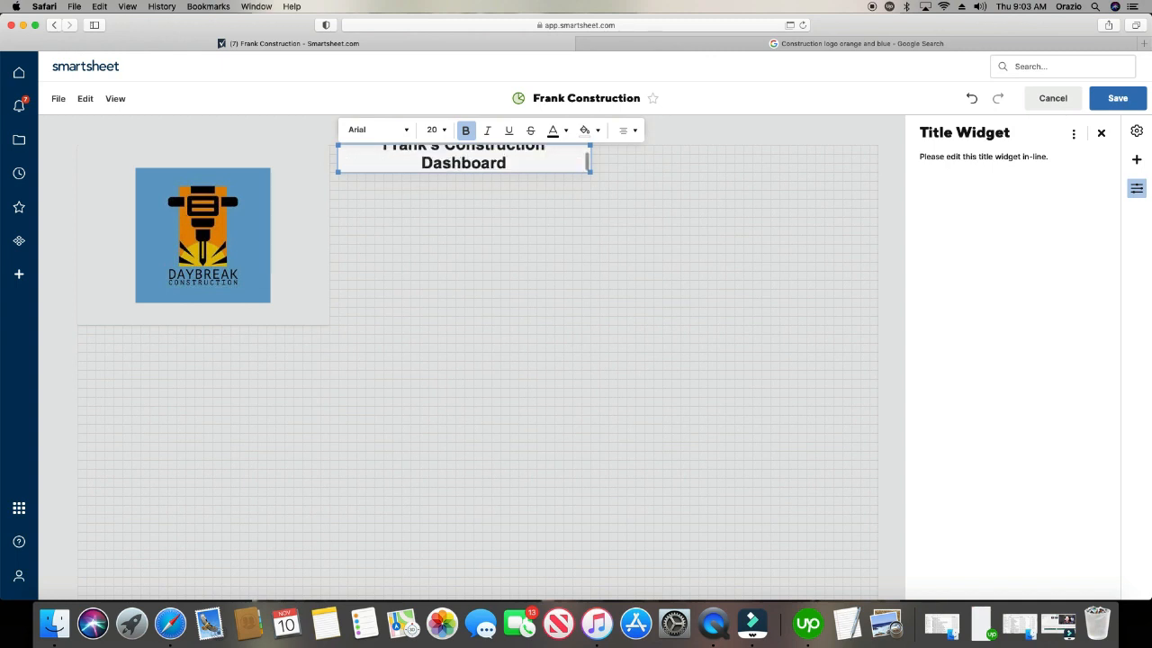
Enlarge the title widget so its text fits on one line, and shift it slightly down and away from the logo.
drag(588, 171, 816, 177)
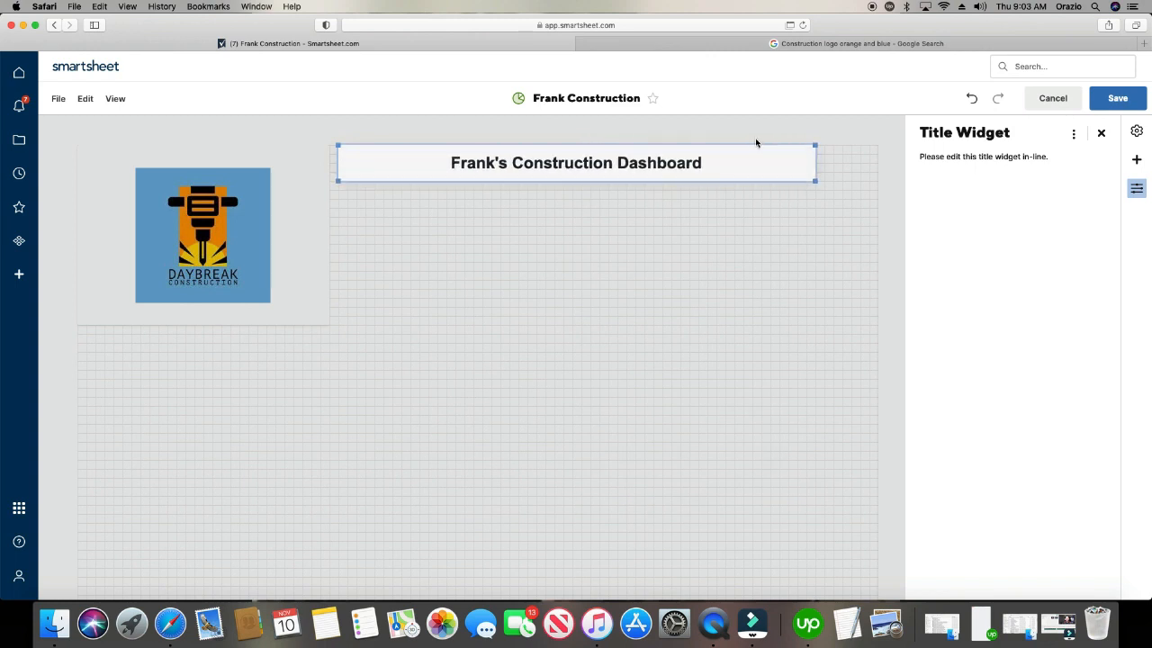
drag(756, 145, 788, 174)
drag(787, 174, 792, 171)
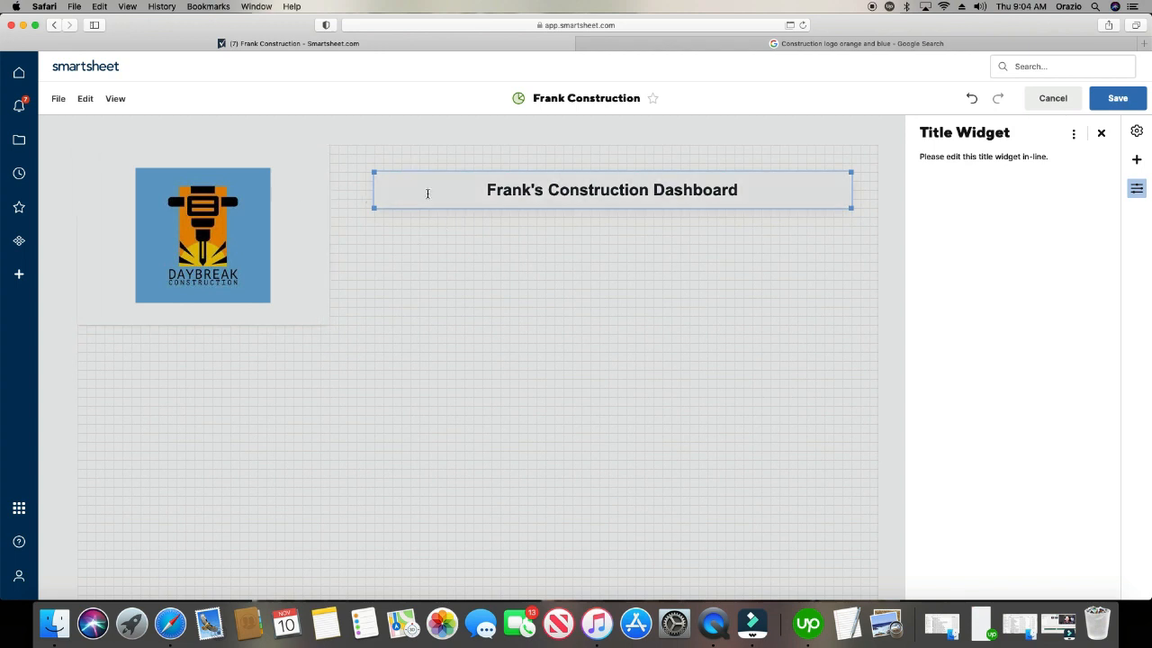
click(423, 198)
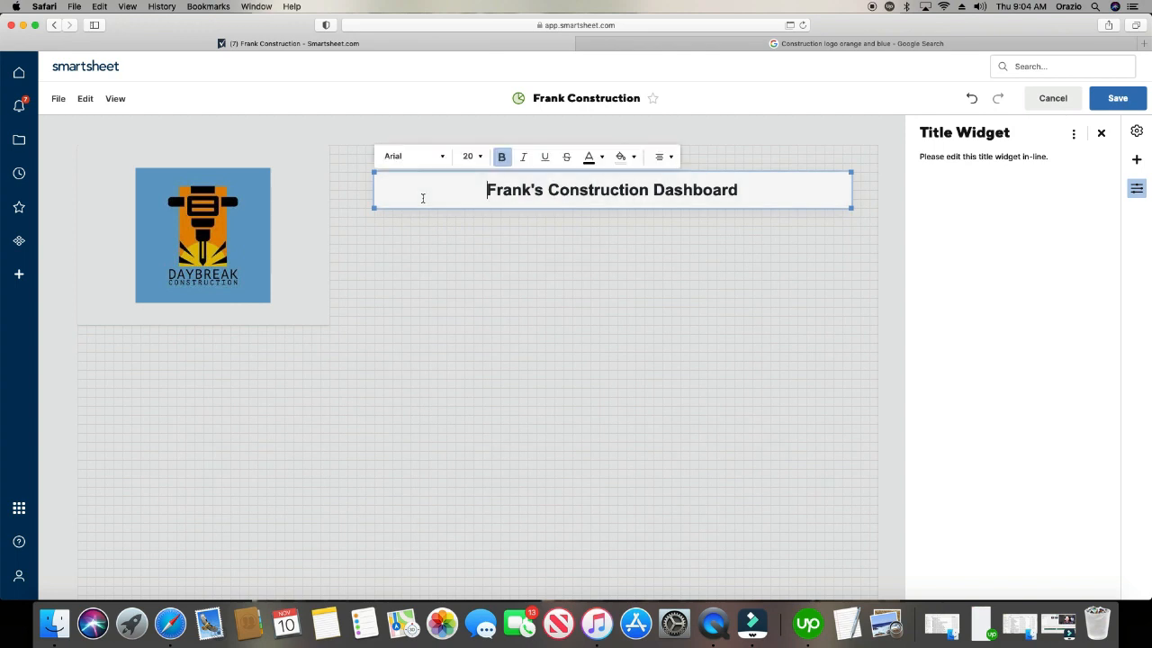
click(465, 231)
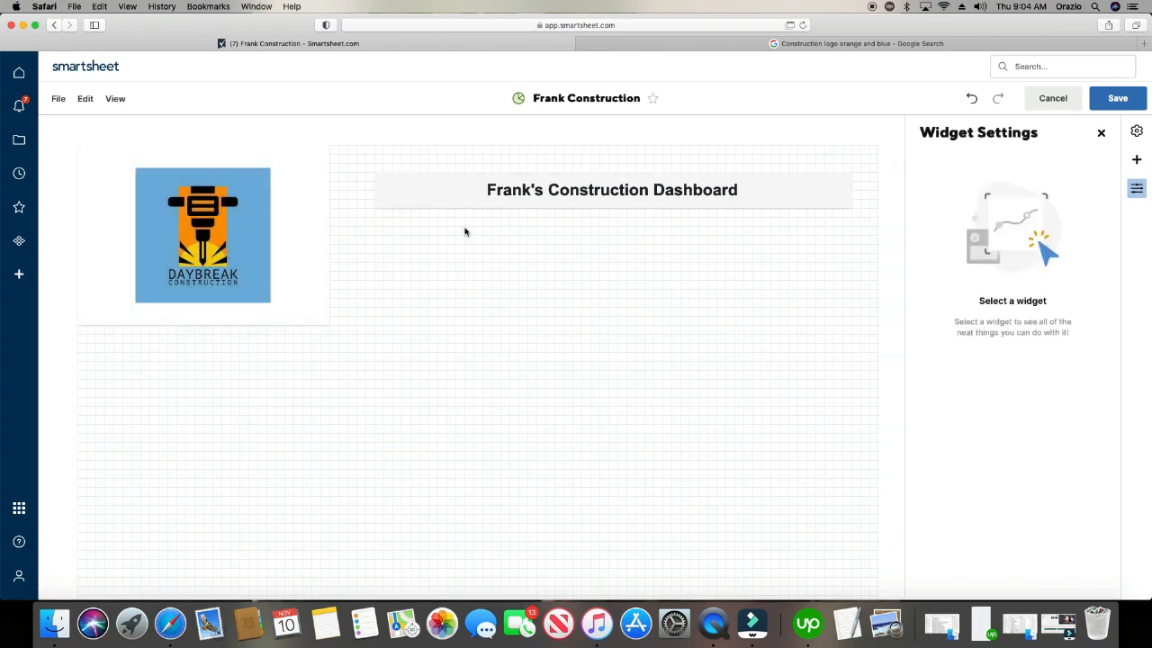
Set the title widget's background to the standard medium light blue.
click(443, 189)
click(444, 189)
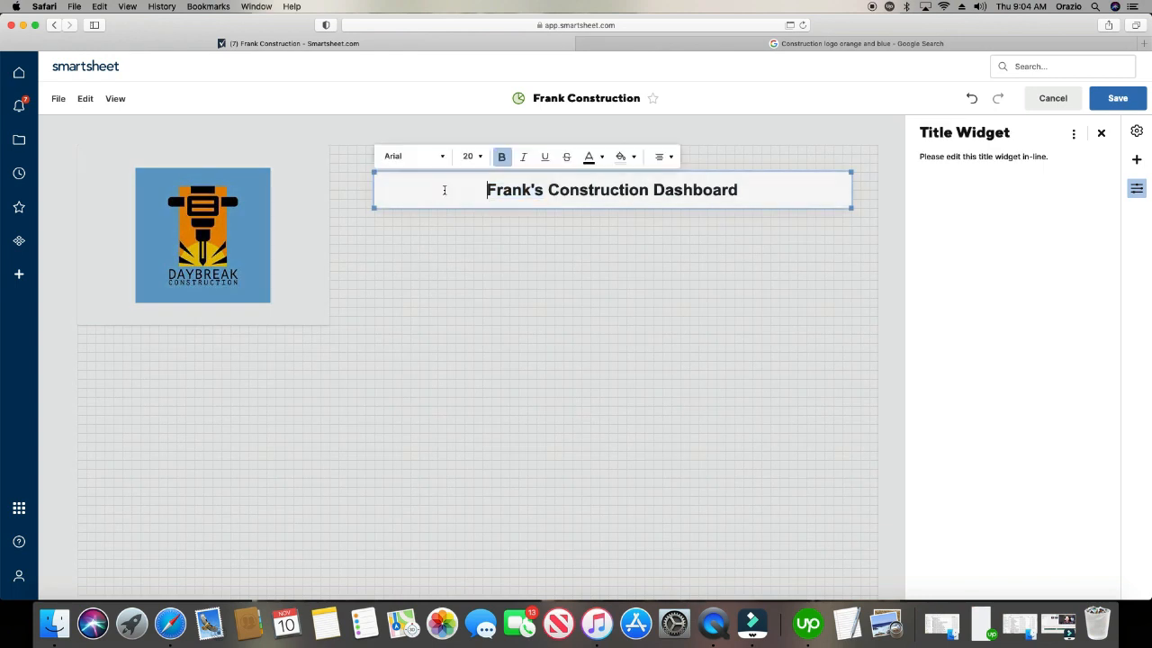
click(625, 158)
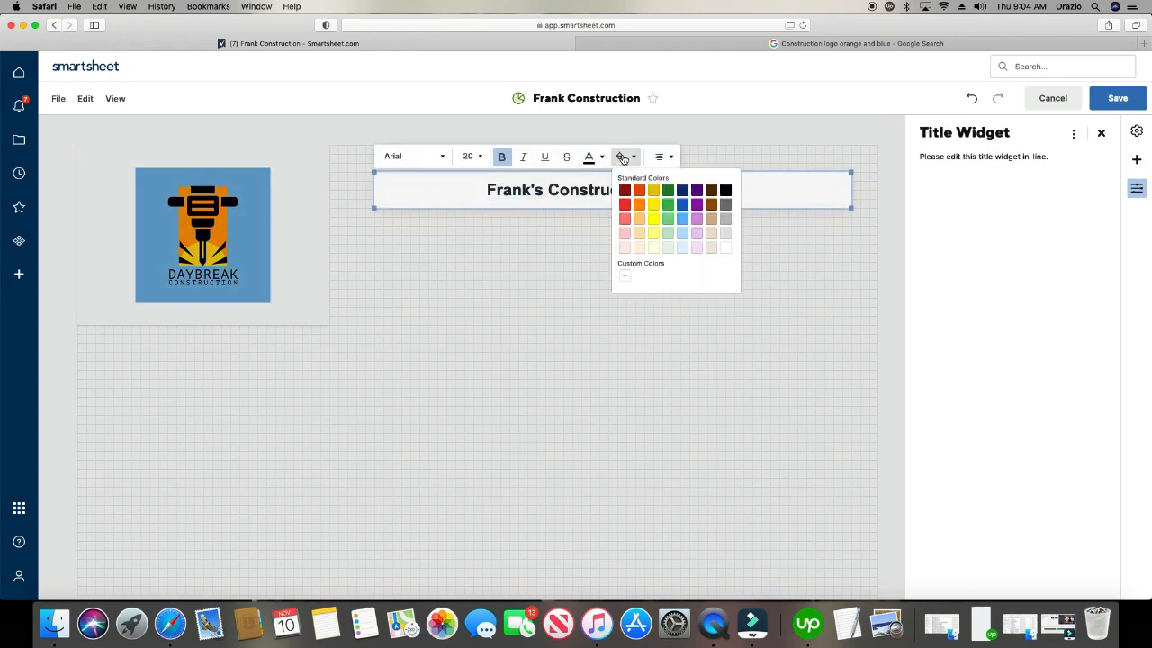
click(681, 219)
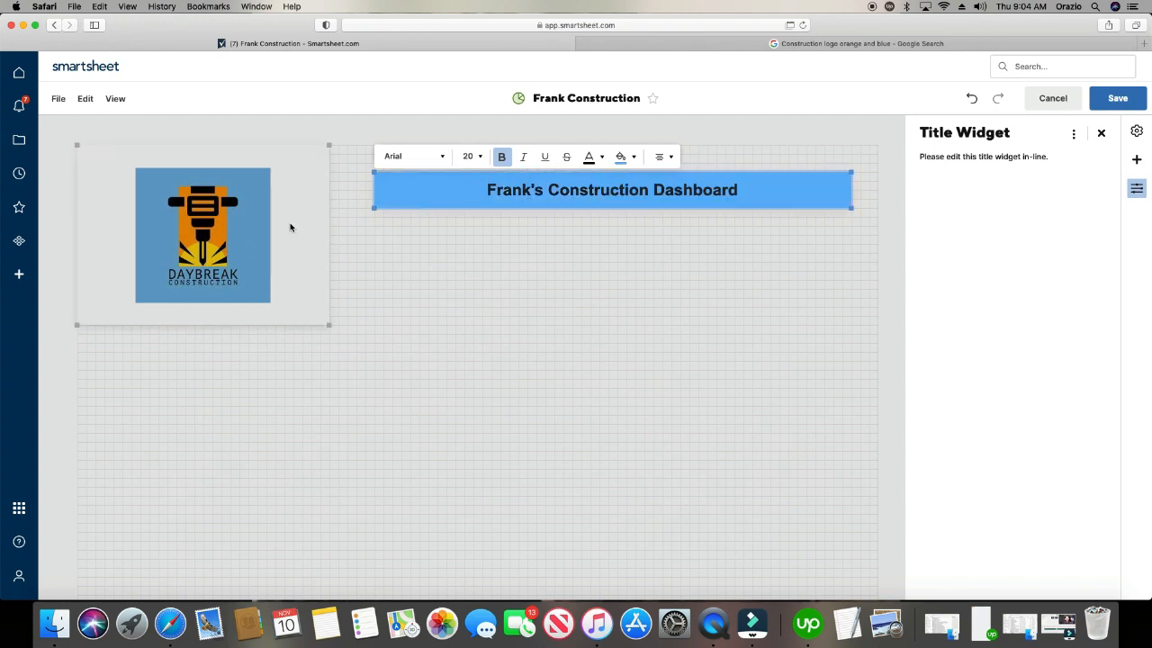
Create the custom colour 79B1CF to match the logo's blue and apply it as the title widget's background.
click(627, 158)
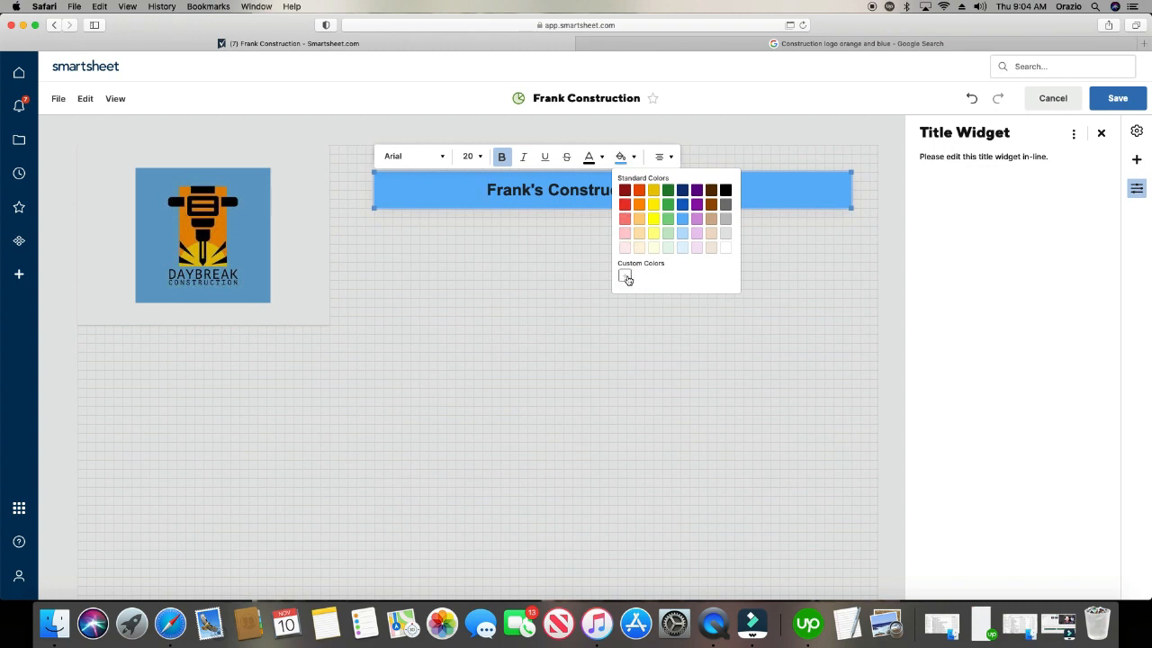
click(626, 278)
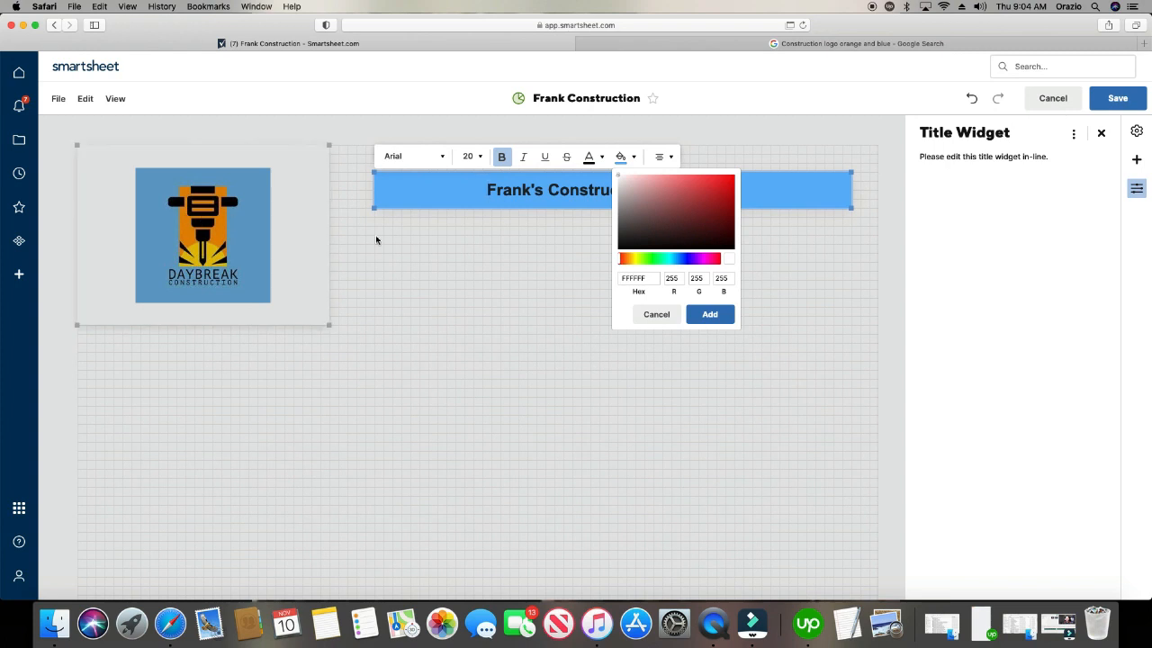
drag(621, 259, 676, 261)
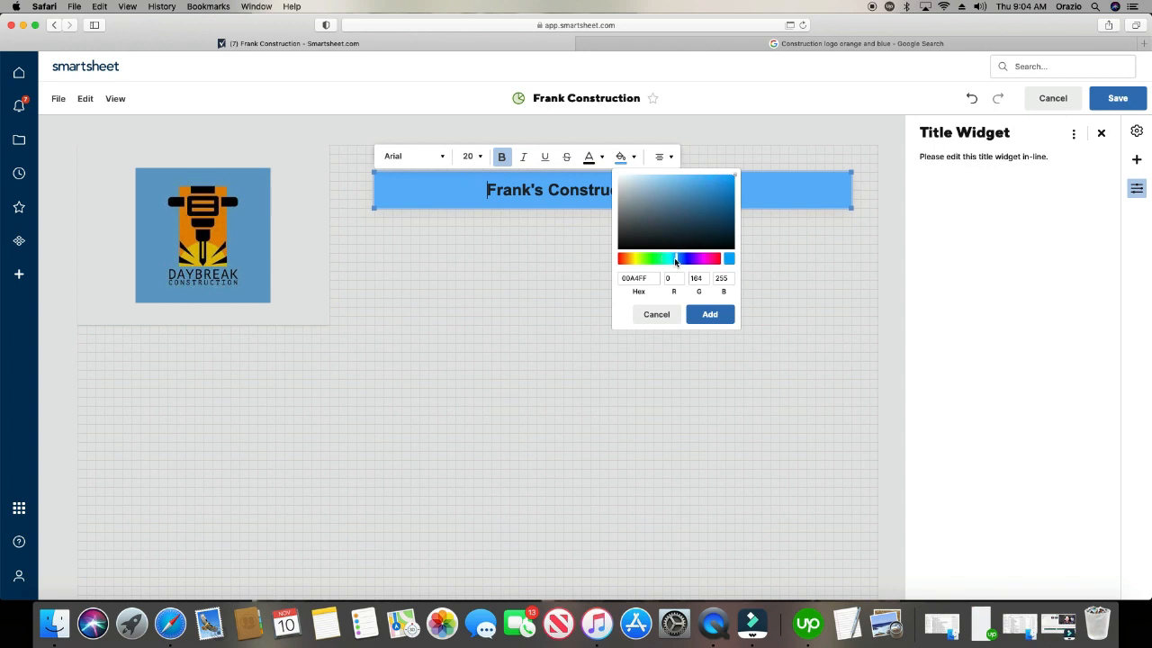
click(673, 183)
click(666, 191)
click(666, 191)
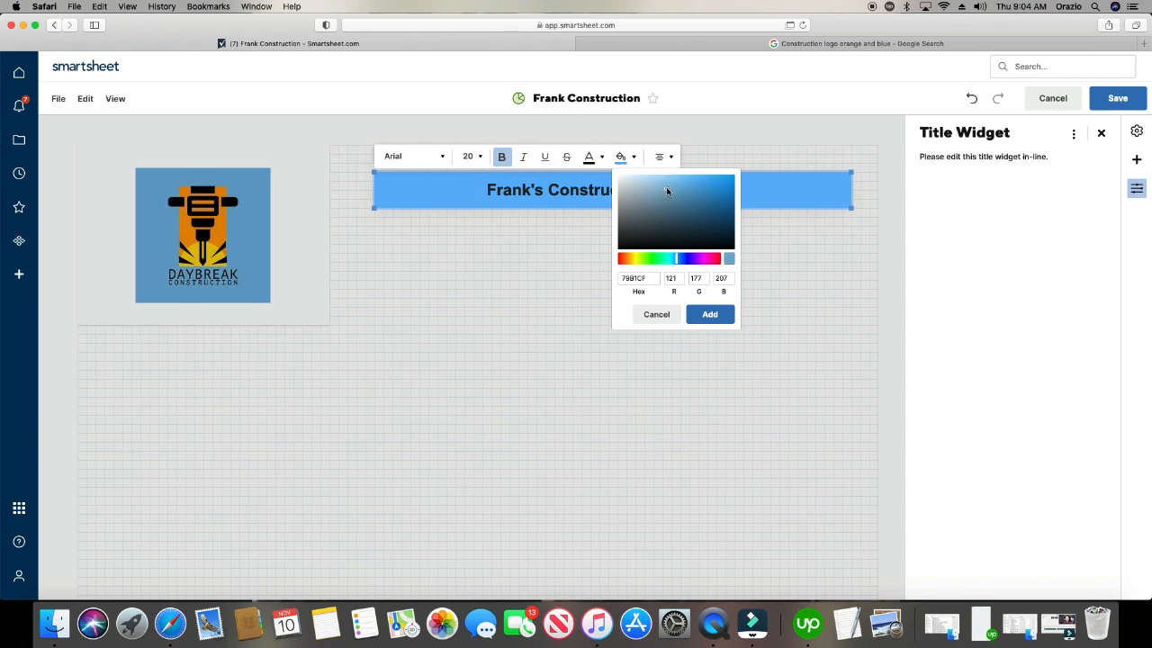
click(708, 314)
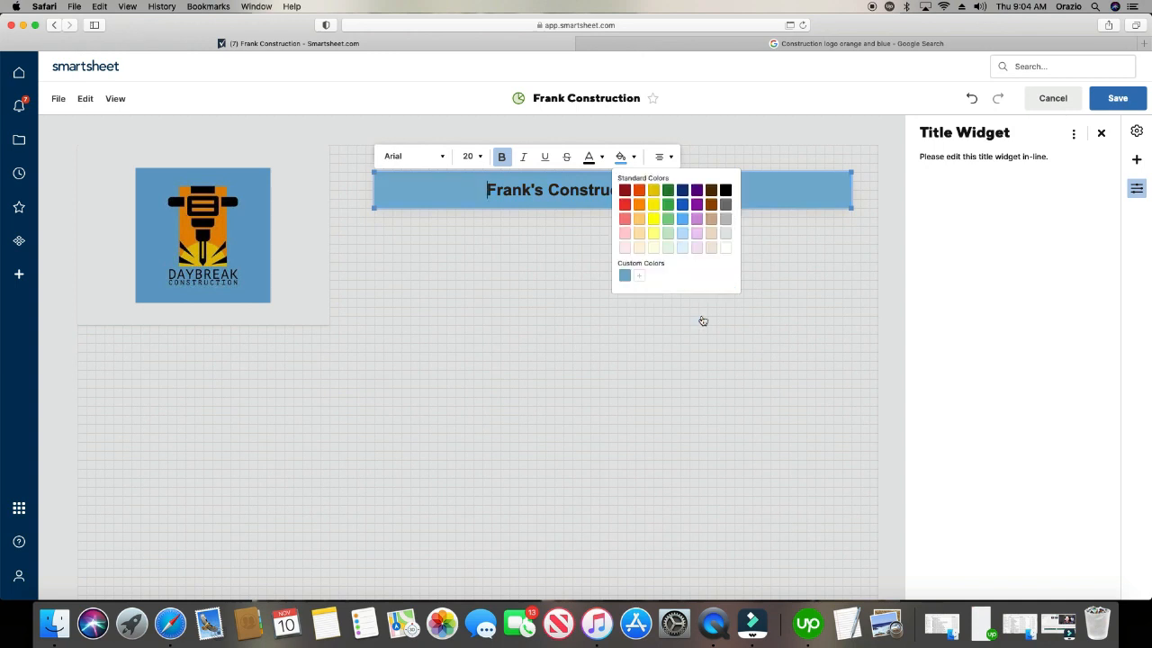
Create the custom colour 65B8DE, apply it as the title widget's background, and save the dashboard.
click(638, 276)
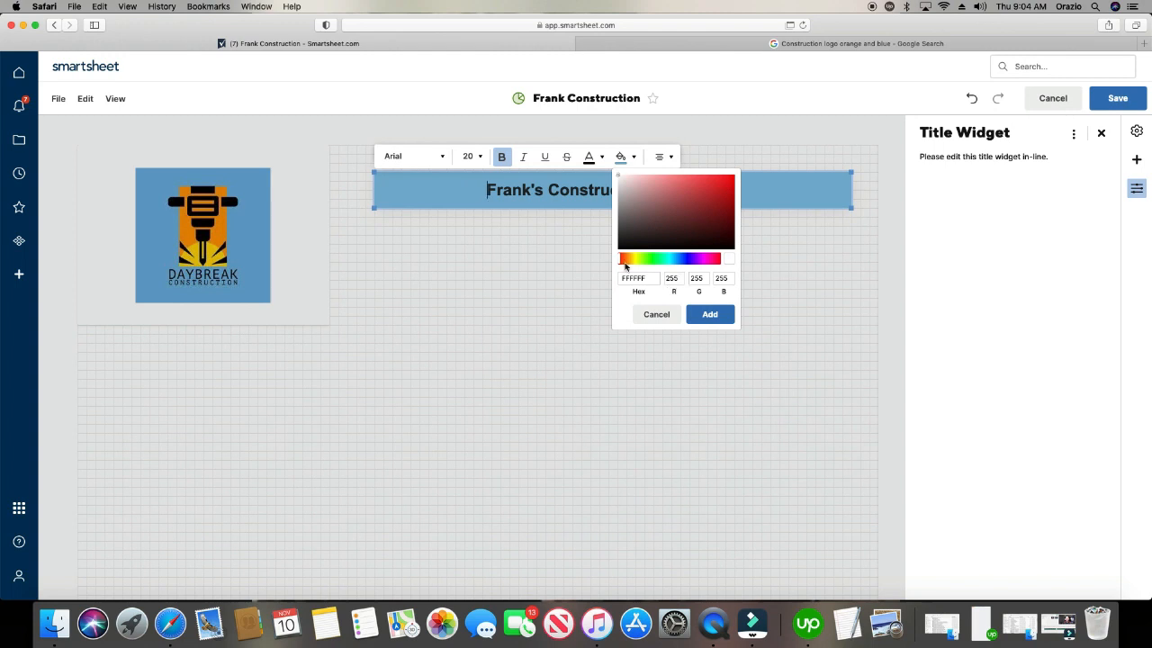
drag(623, 259, 677, 263)
drag(681, 191, 683, 187)
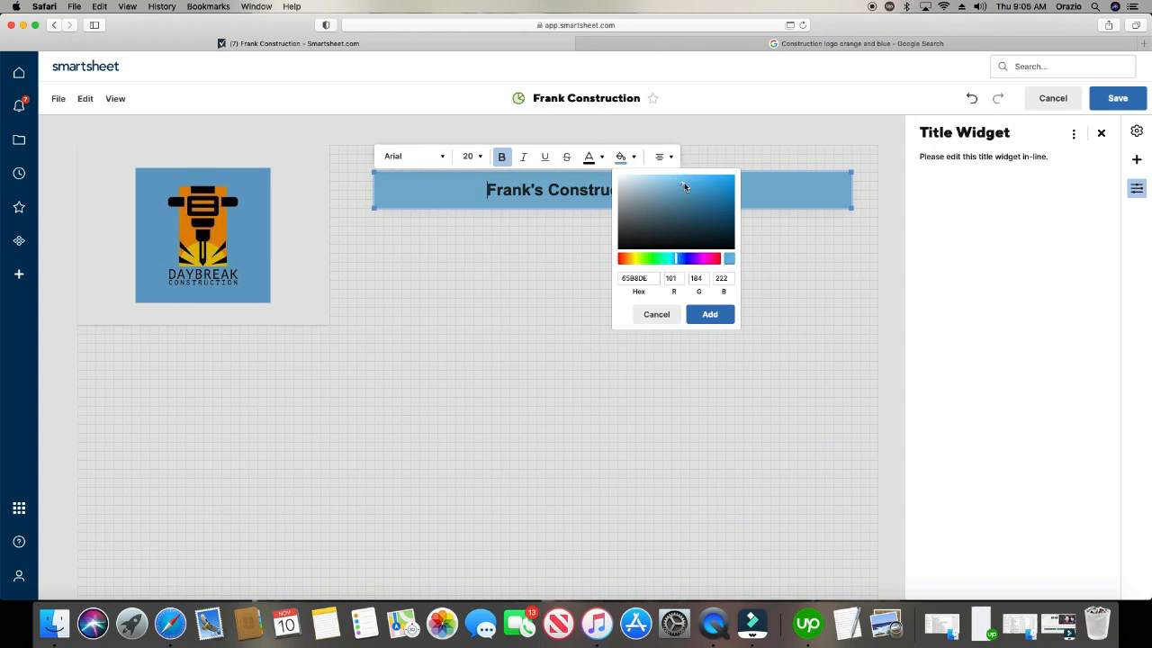
click(710, 314)
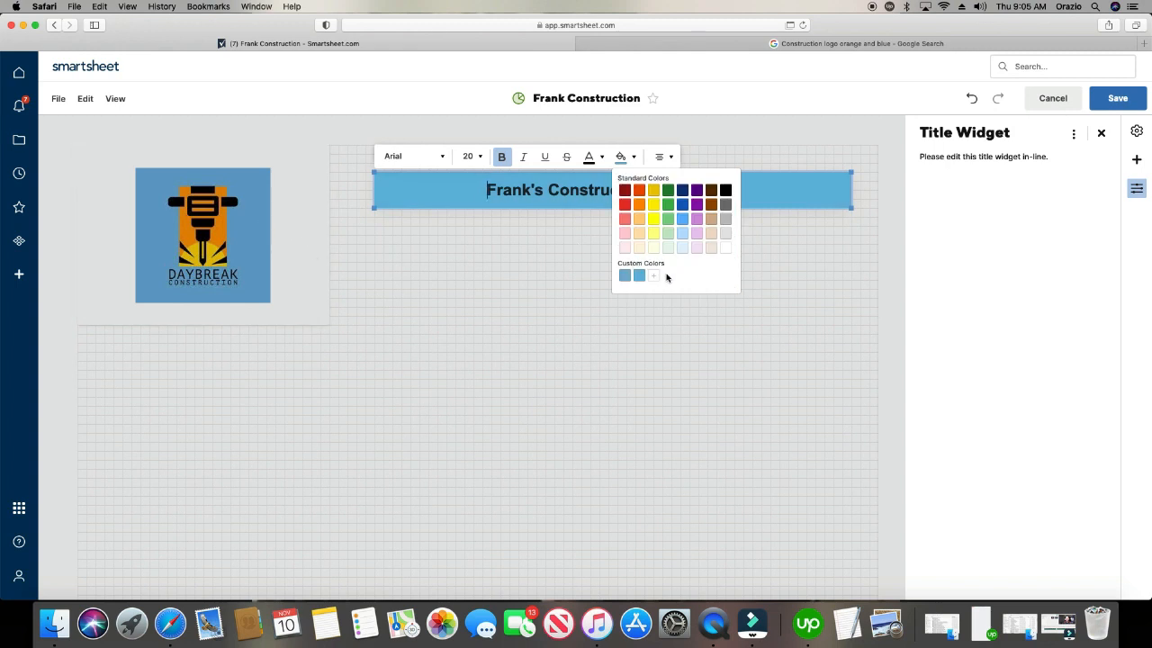
click(654, 321)
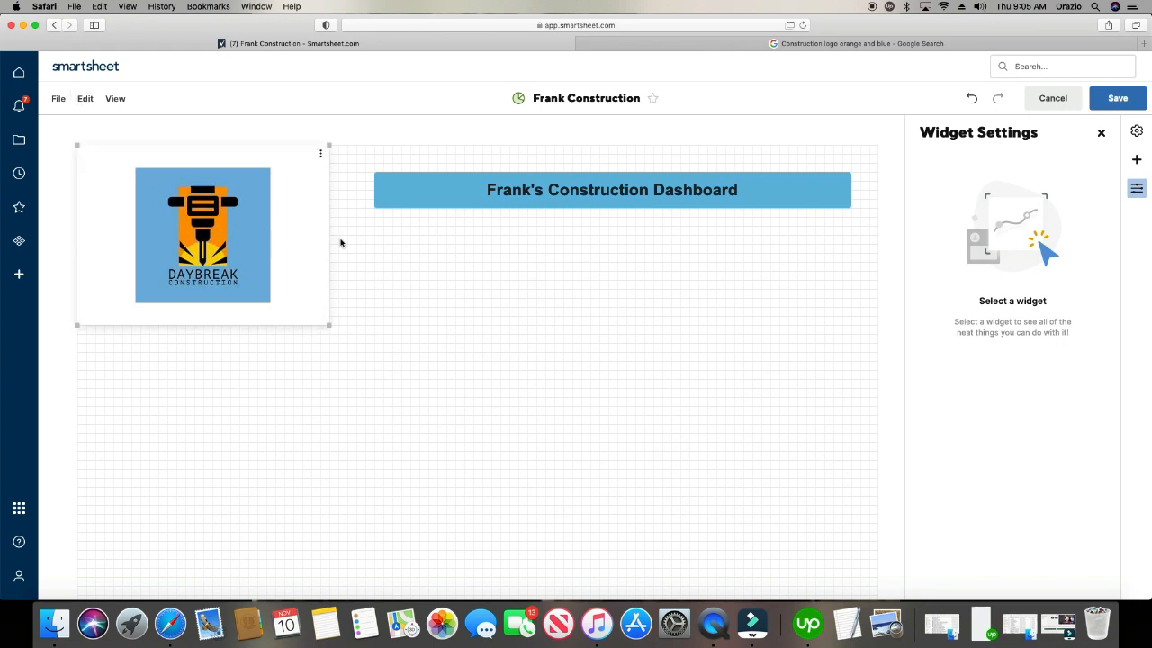
click(1118, 98)
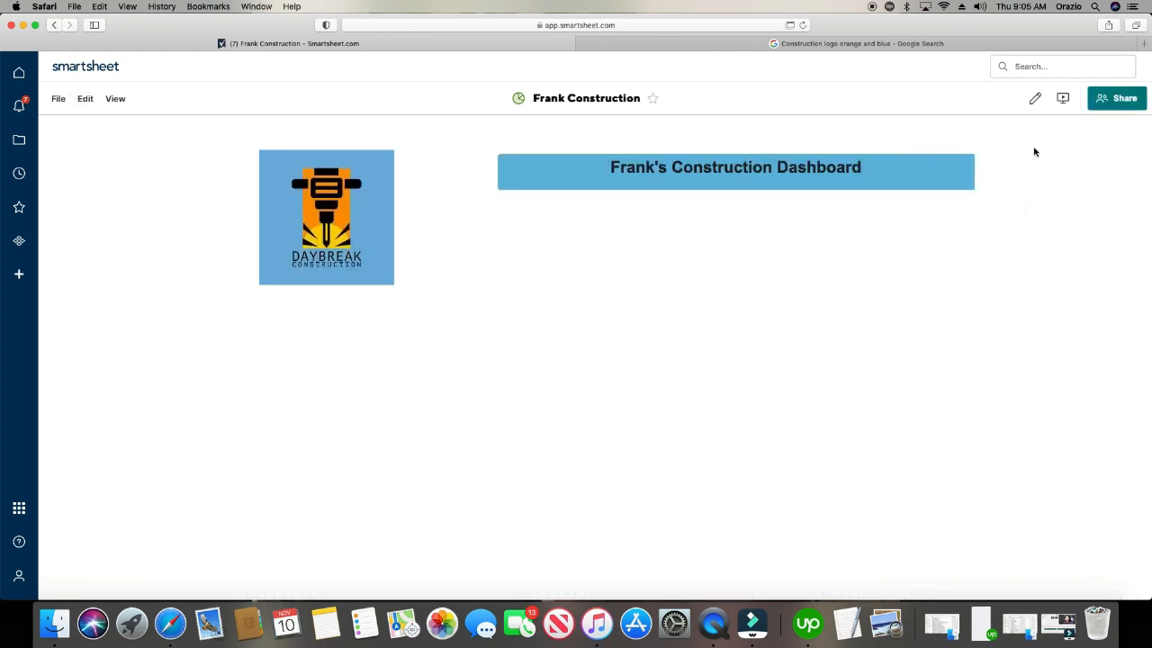
Reopen the dashboard for editing and add a metric widget below the title.
click(87, 100)
click(90, 123)
click(86, 102)
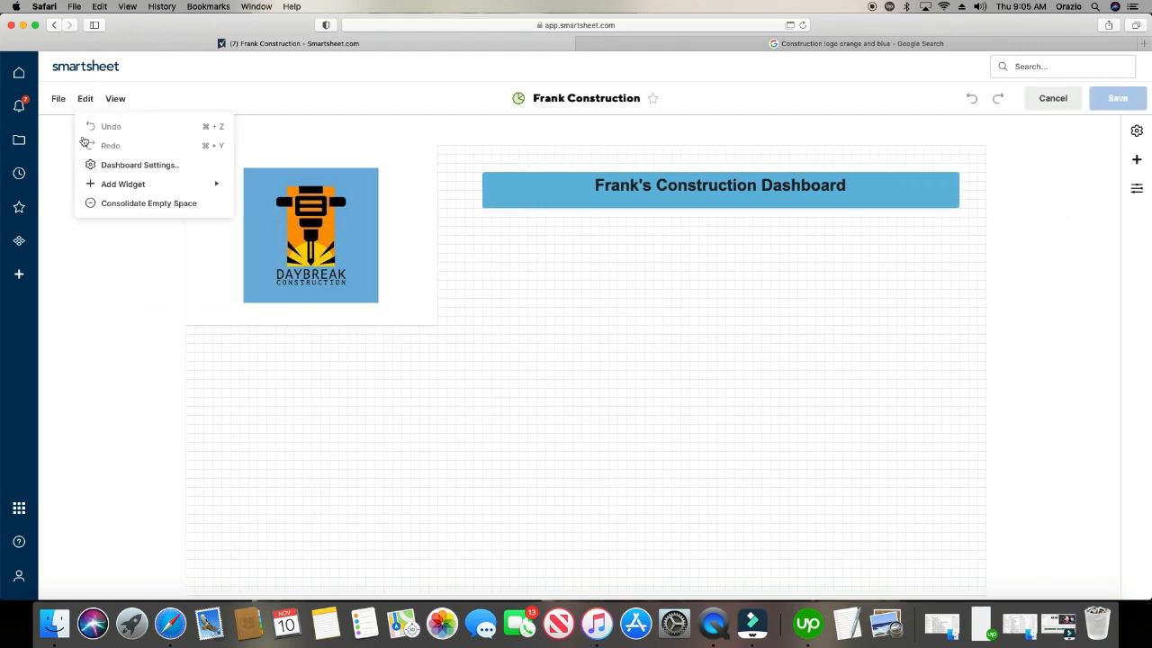
mouse_move(99, 185)
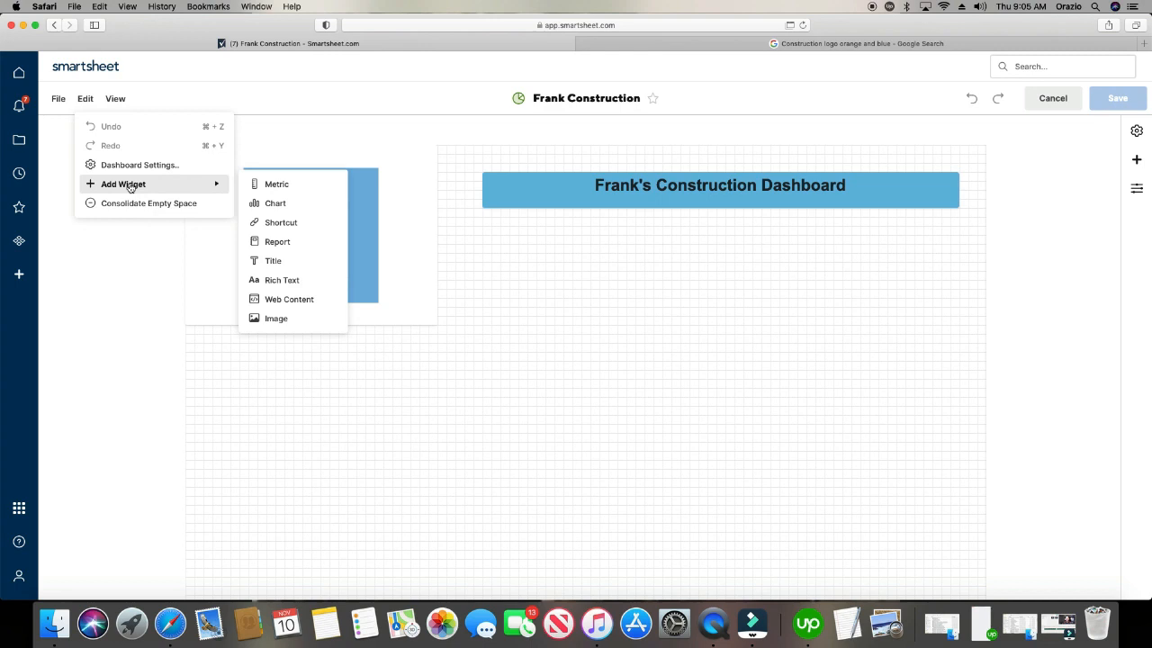
click(293, 185)
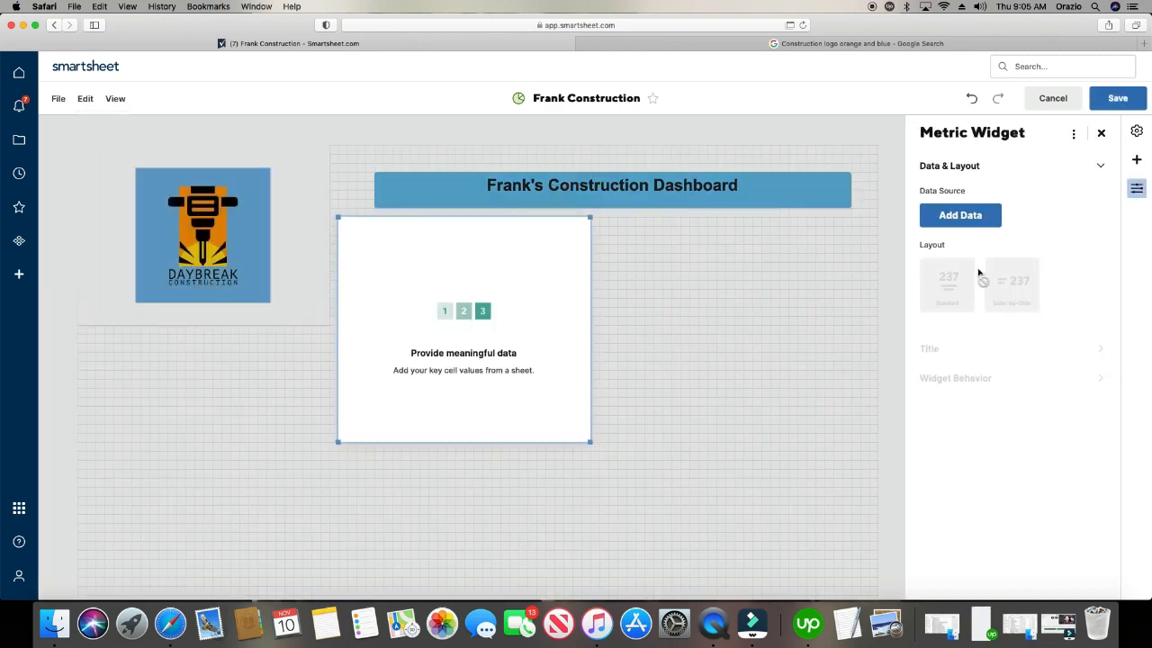
Link the metric widget to row 14 of Metric Sheet 123, from the Start Date label through the 11/14/22 date cell.
click(981, 223)
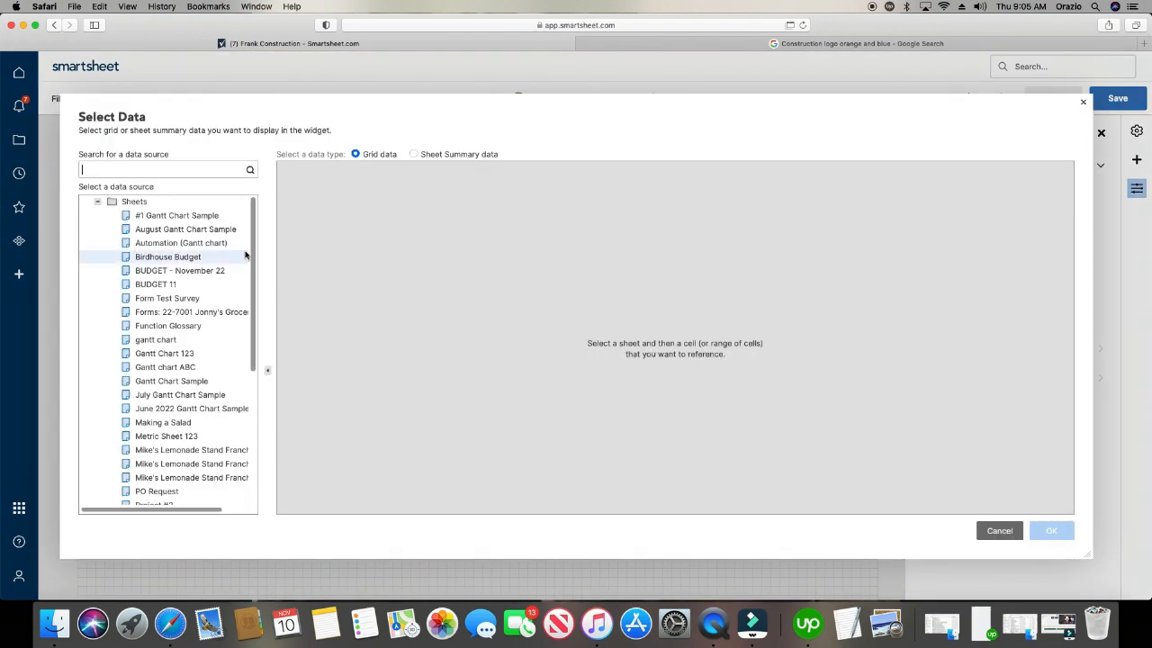
click(181, 437)
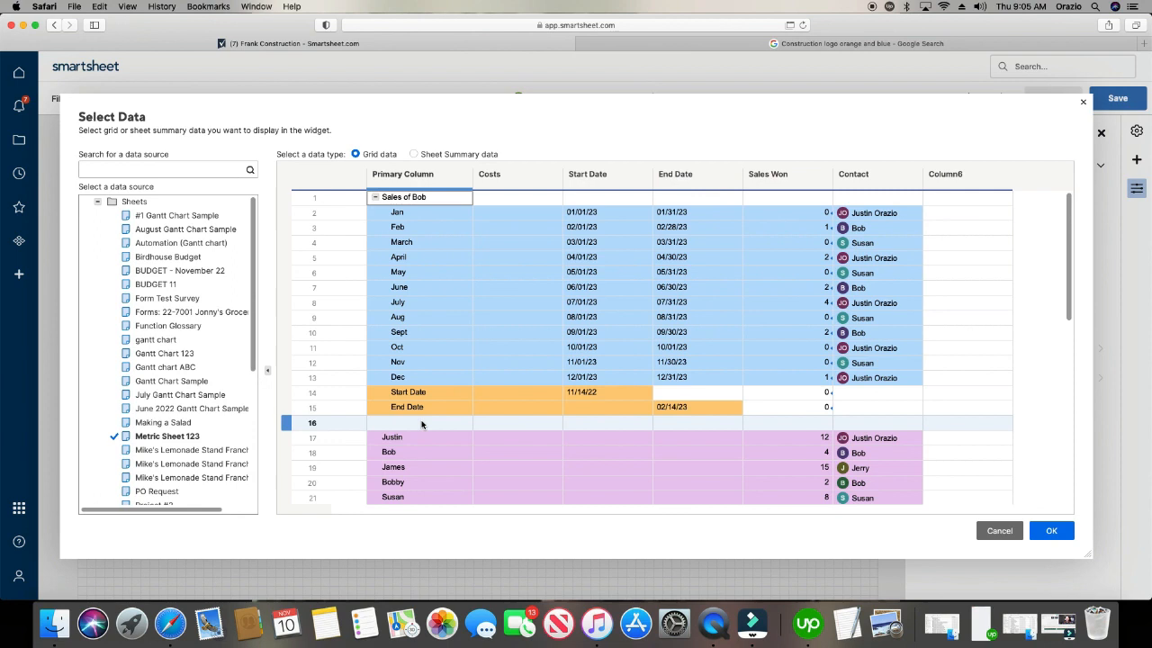
drag(405, 394, 582, 393)
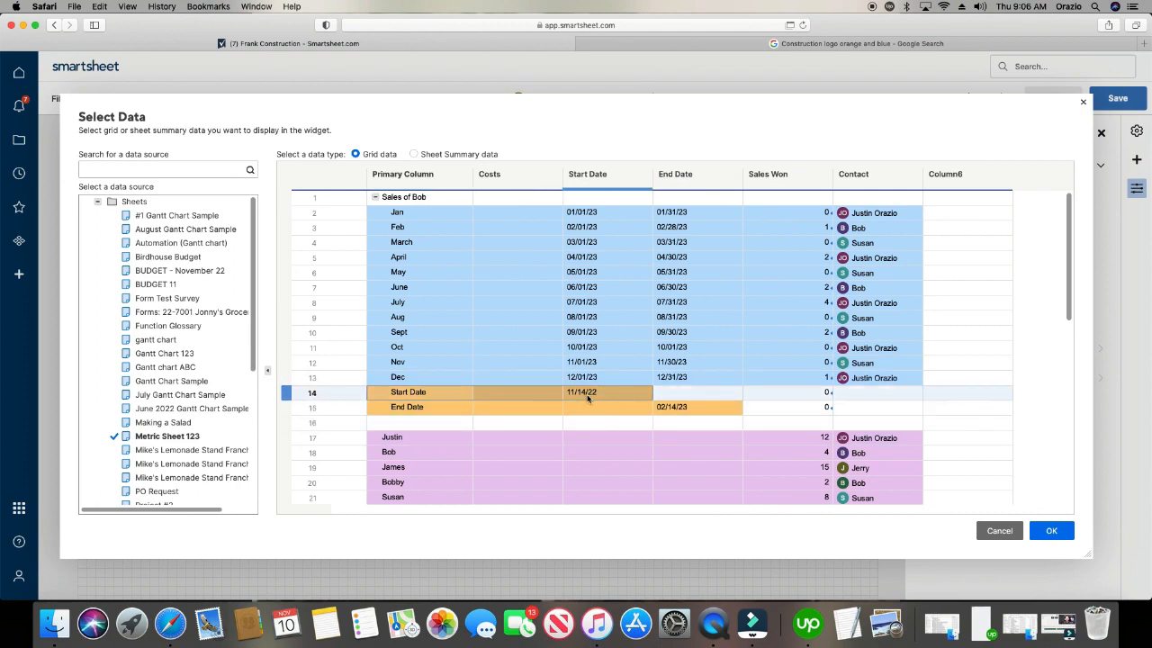
click(441, 396)
drag(441, 395, 582, 396)
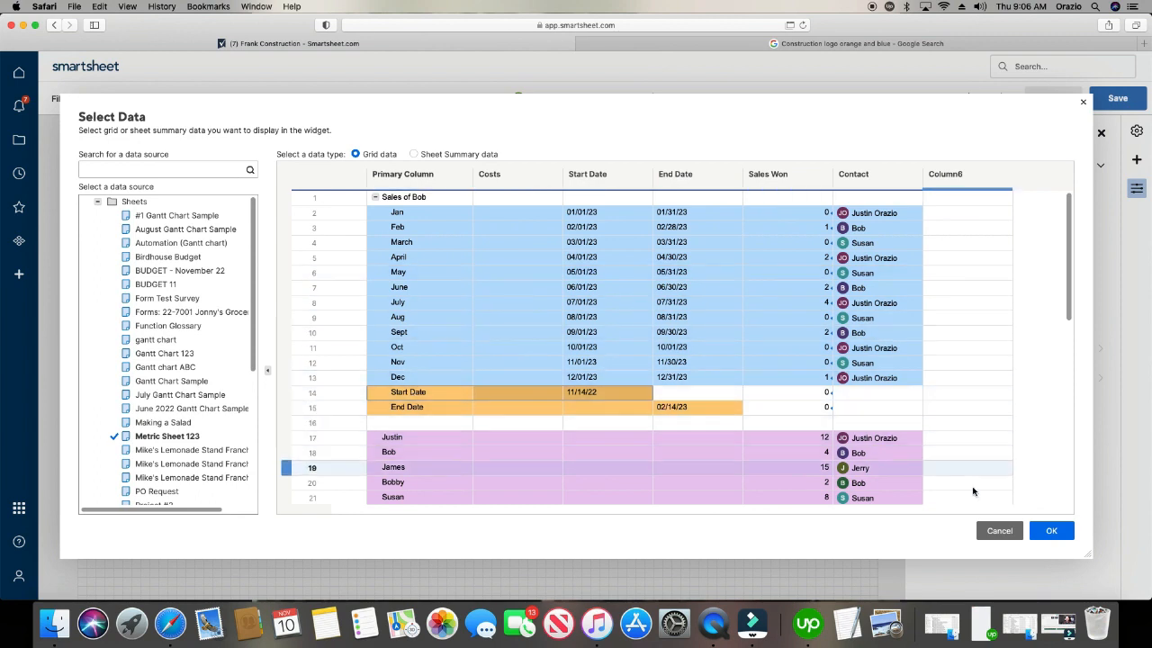
click(1051, 531)
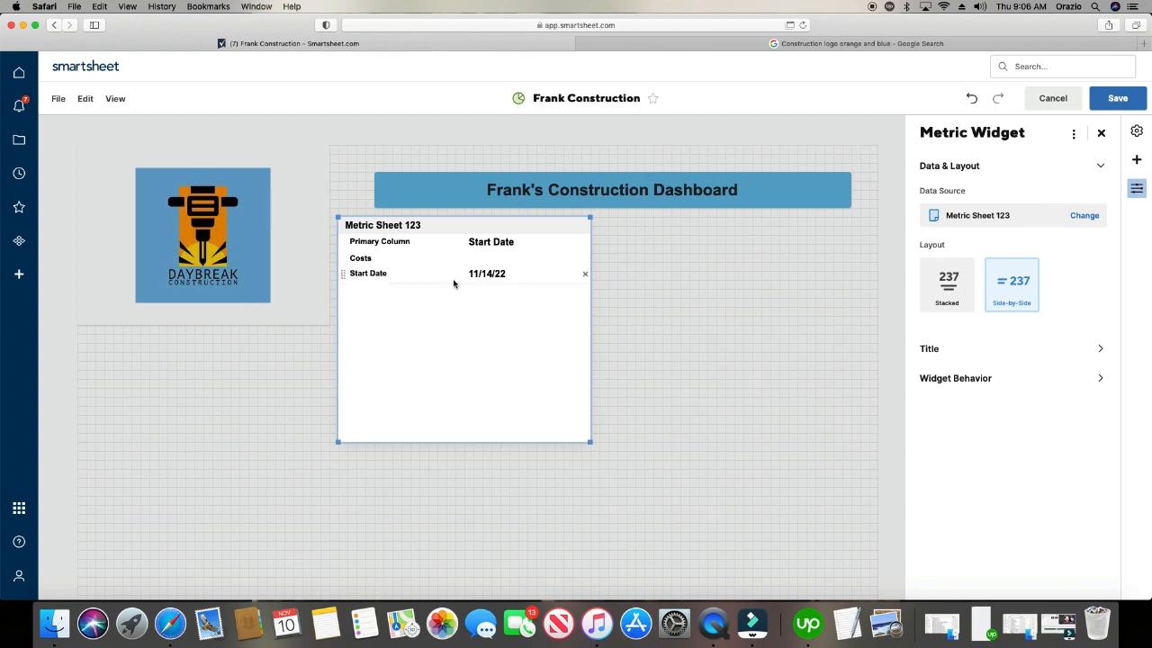
Hide the metric widget's title and set its layout to Stacked.
click(931, 349)
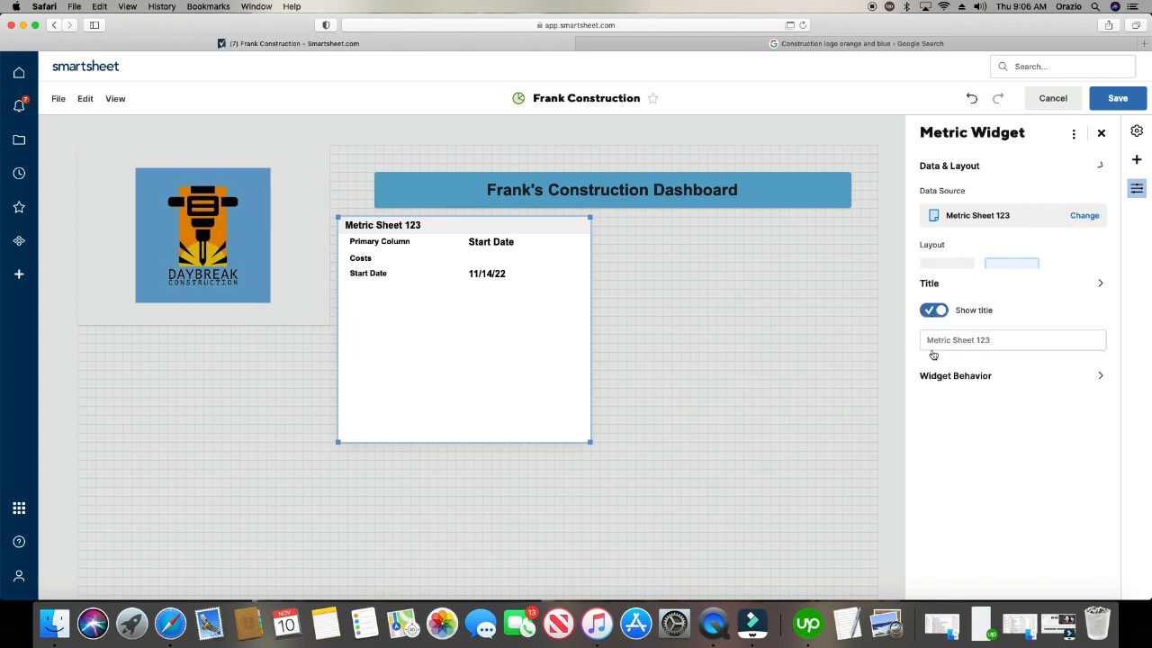
click(937, 224)
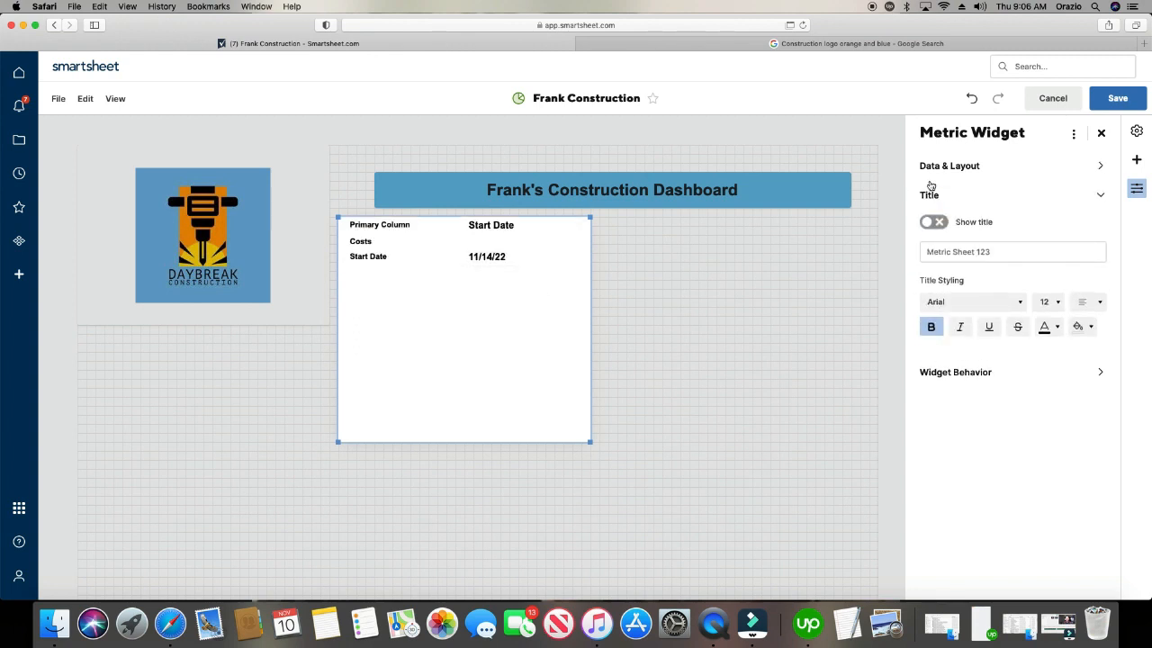
click(954, 168)
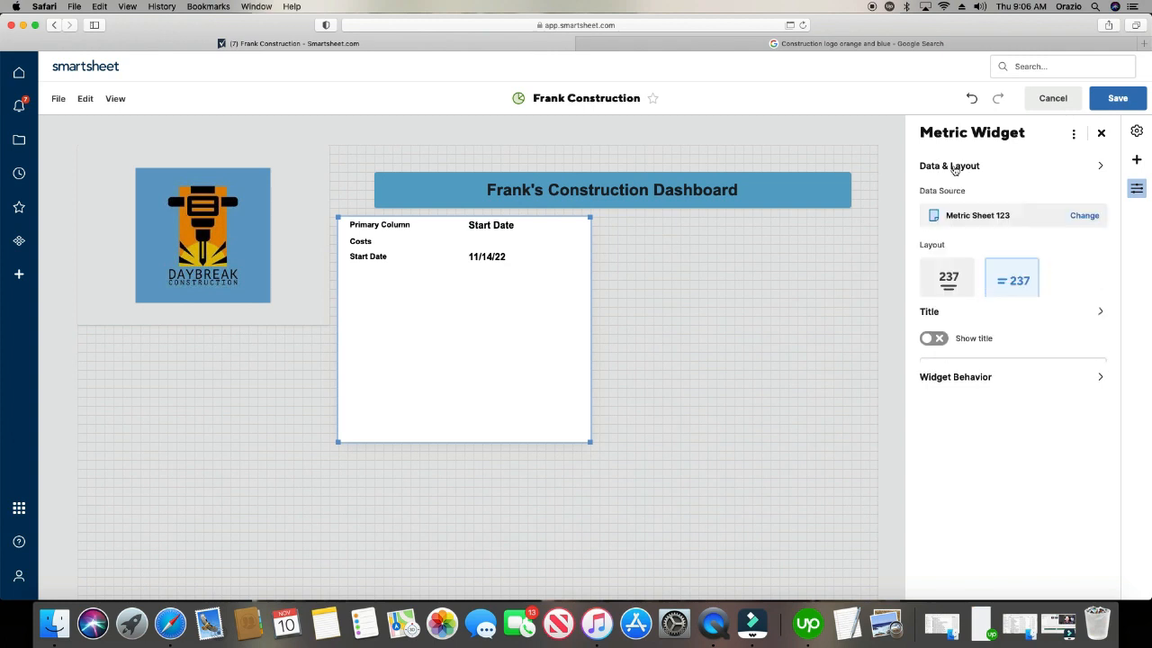
click(949, 285)
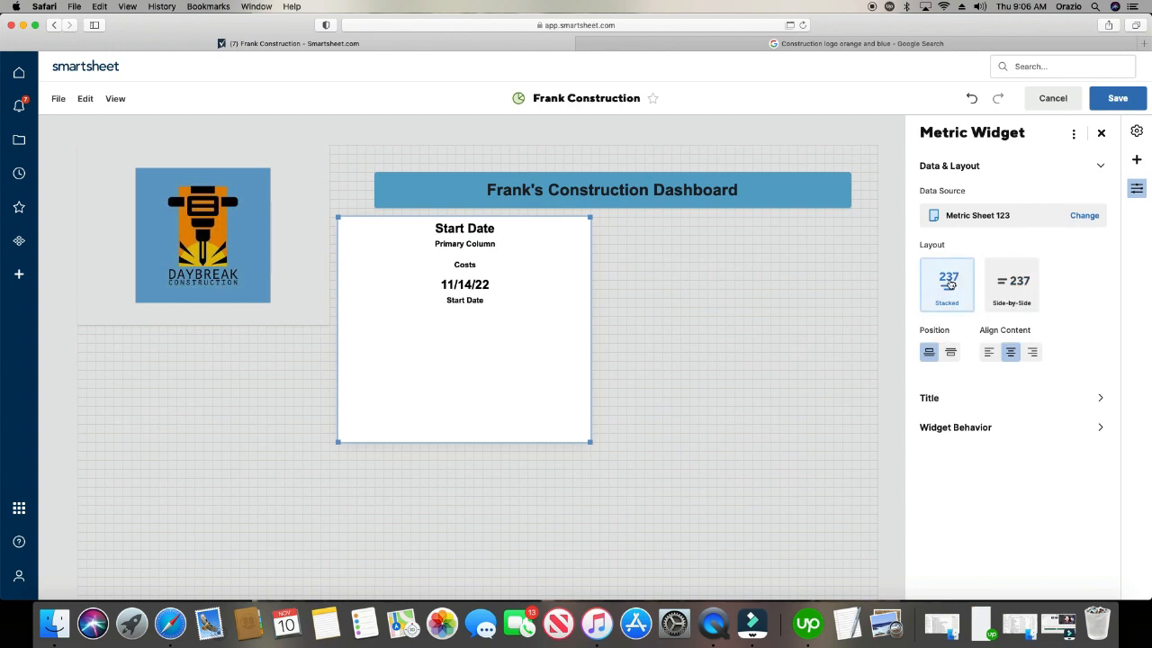
click(1012, 282)
click(953, 284)
click(1004, 284)
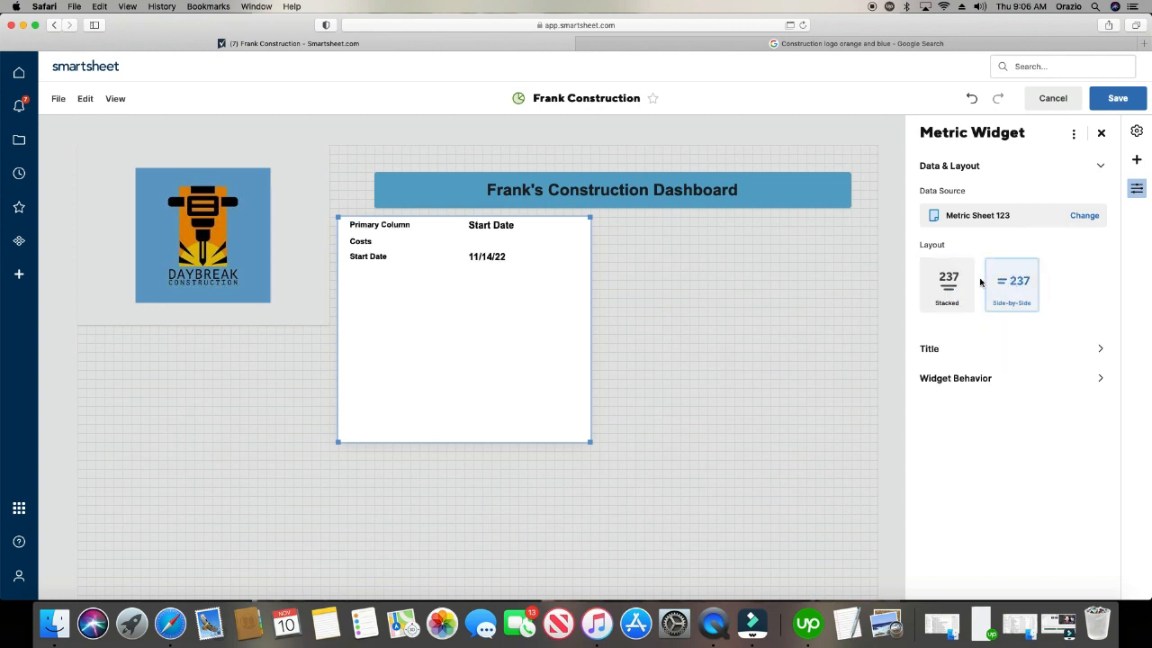
click(953, 283)
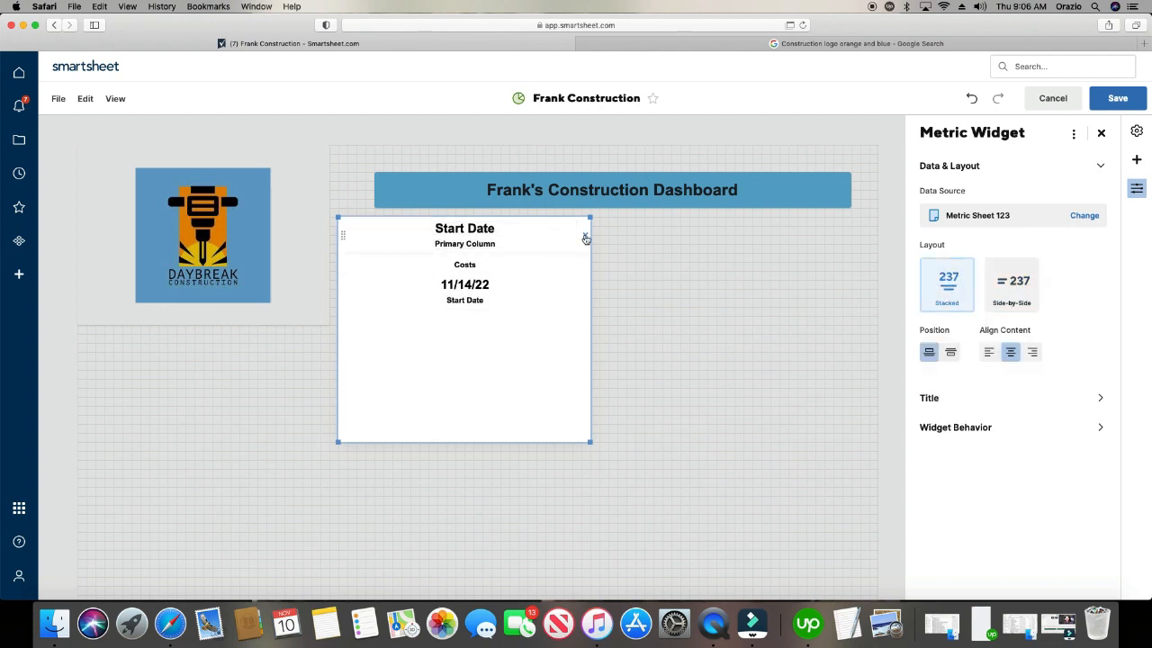
Remove the Primary Column and Costs entries from the metric widget and set the Start Date label's font size to 16.
click(585, 230)
click(585, 229)
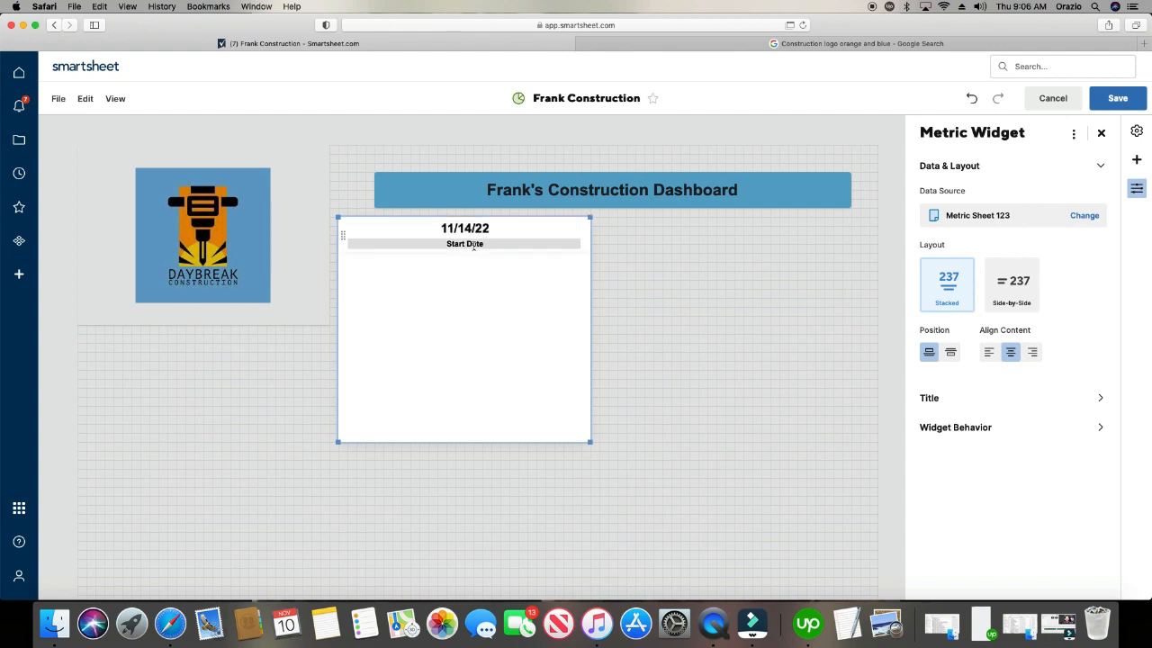
click(474, 246)
triple_click(475, 245)
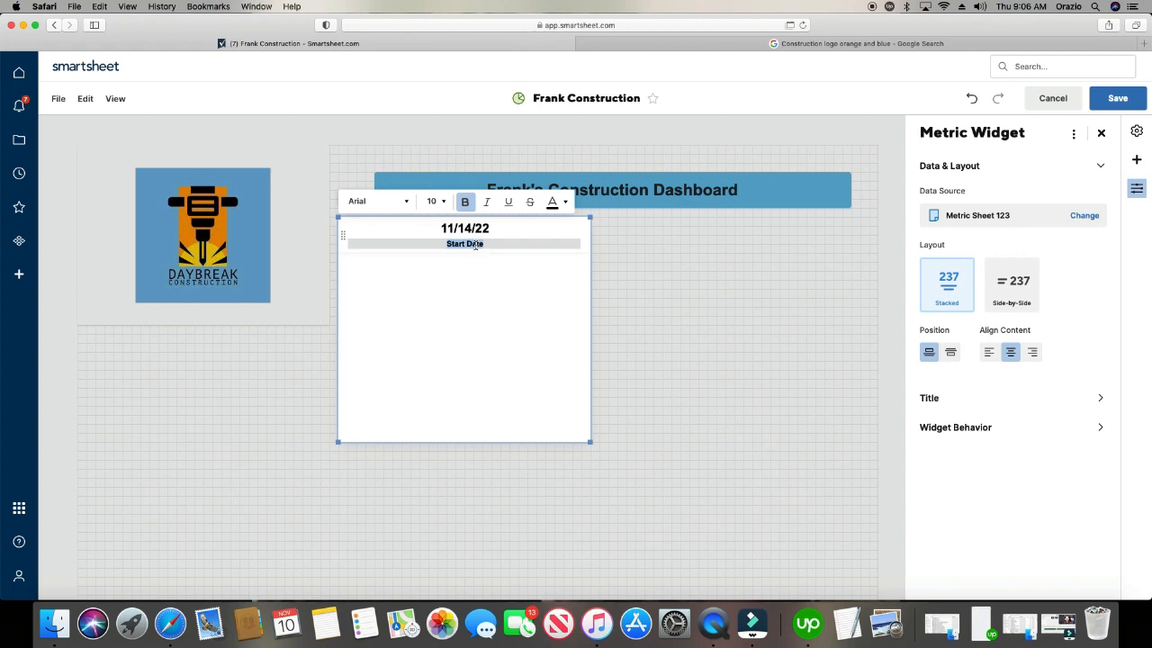
text(Start Date)
click(435, 219)
click(436, 202)
click(439, 312)
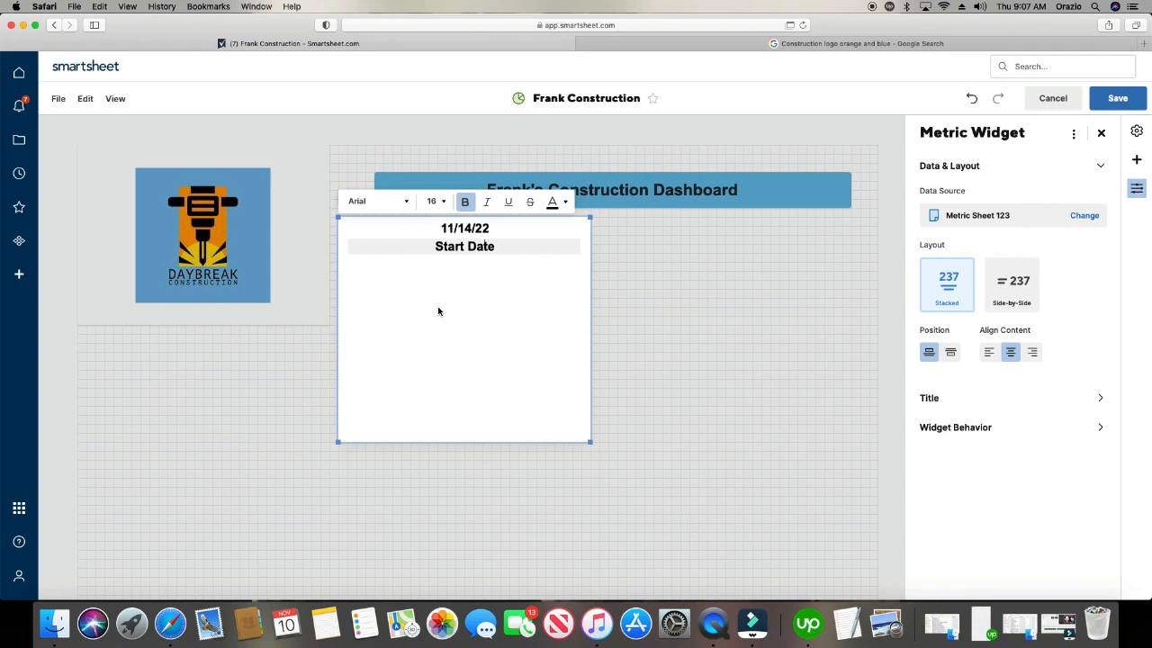
Colour the 11/14/22 date value in the metric widget orange and set its font size to 18.
click(475, 229)
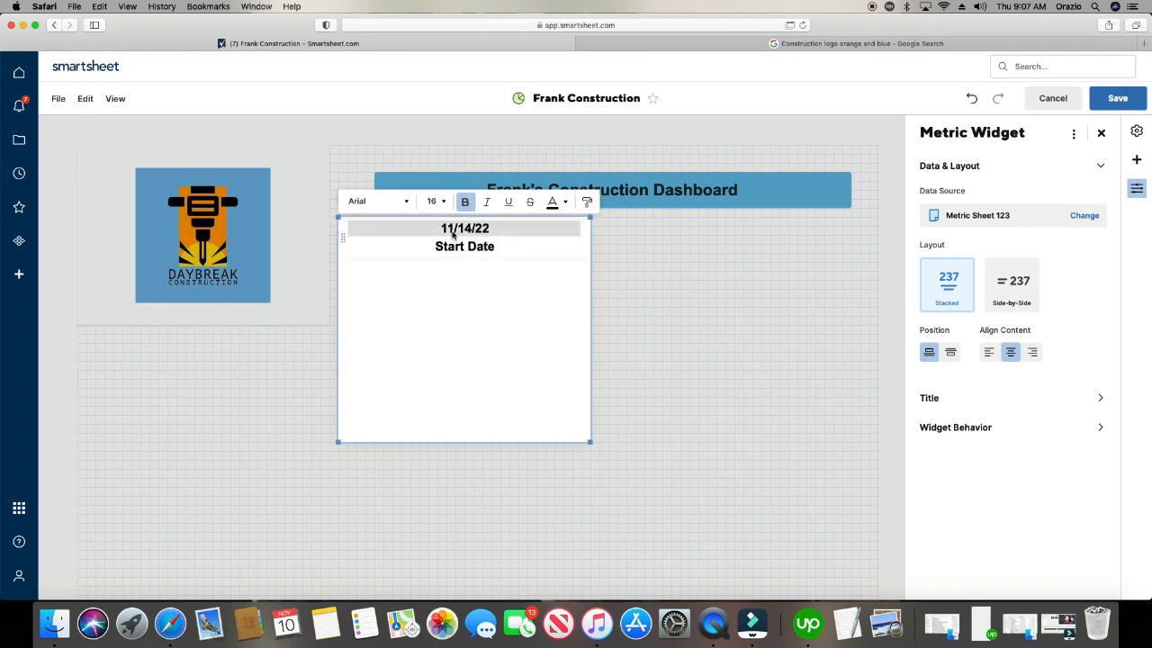
click(552, 203)
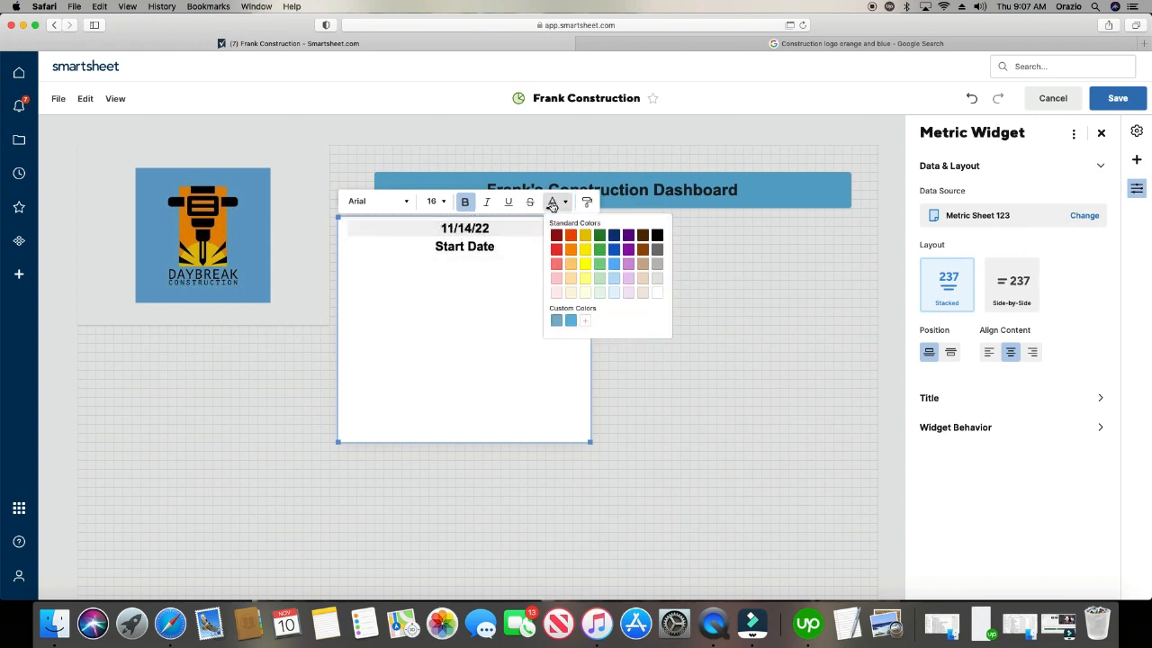
click(570, 250)
click(436, 201)
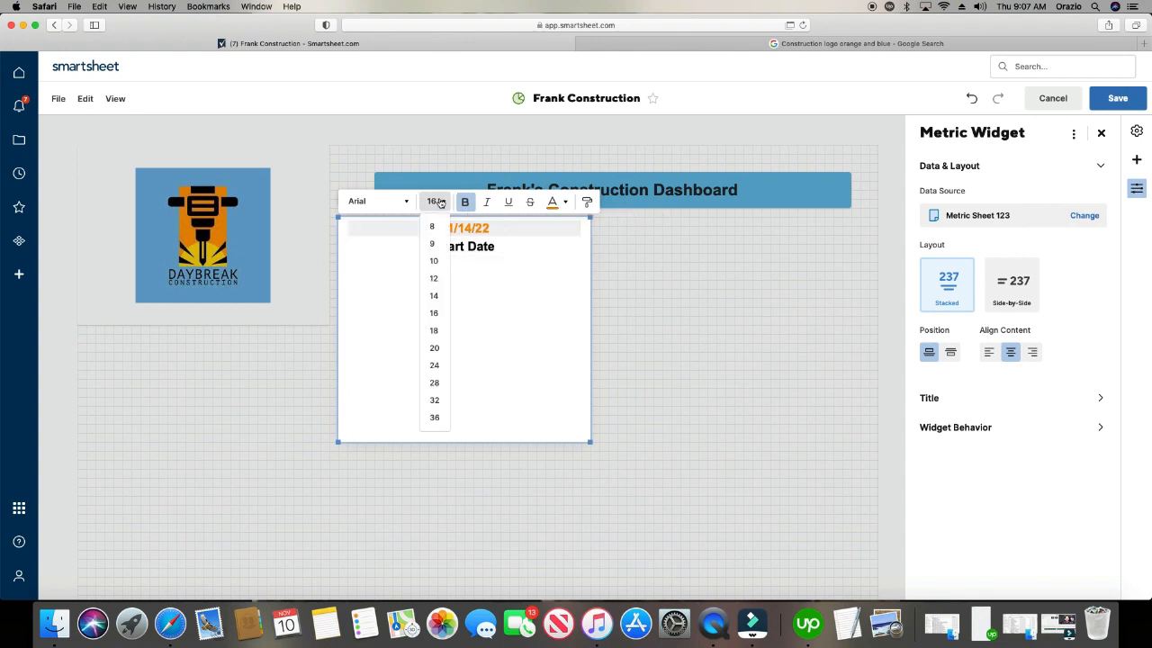
click(435, 331)
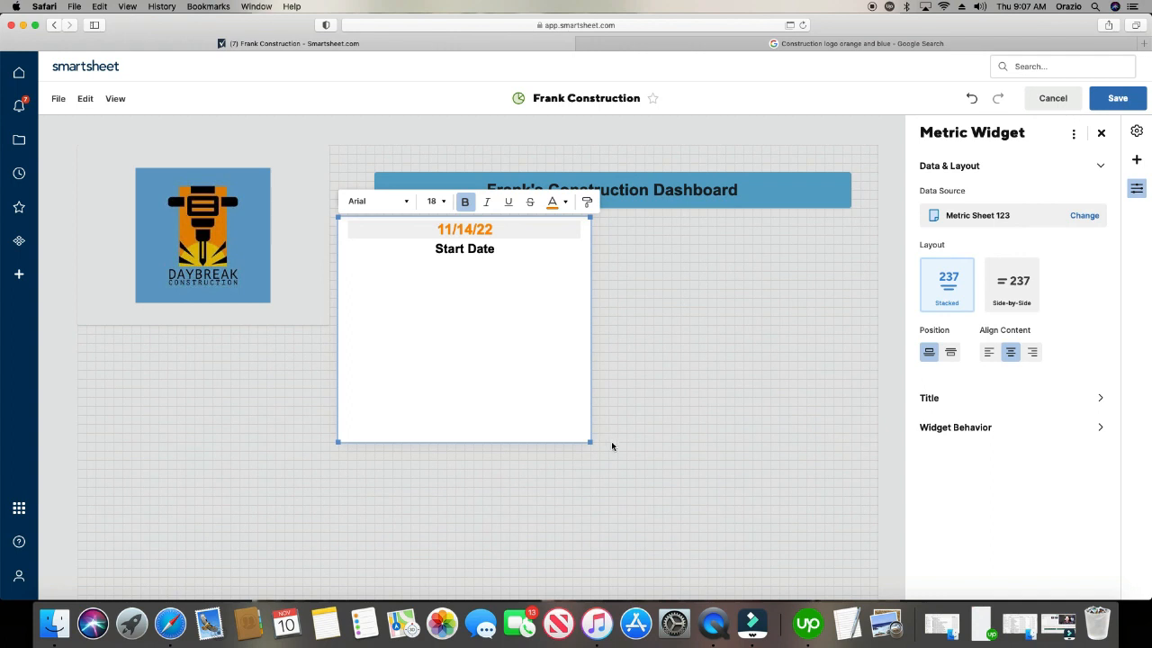
Shrink the Start Date metric widget to a small tile aligned with the title widget's left edge, and save the dashboard.
drag(591, 443, 445, 290)
drag(426, 216, 466, 216)
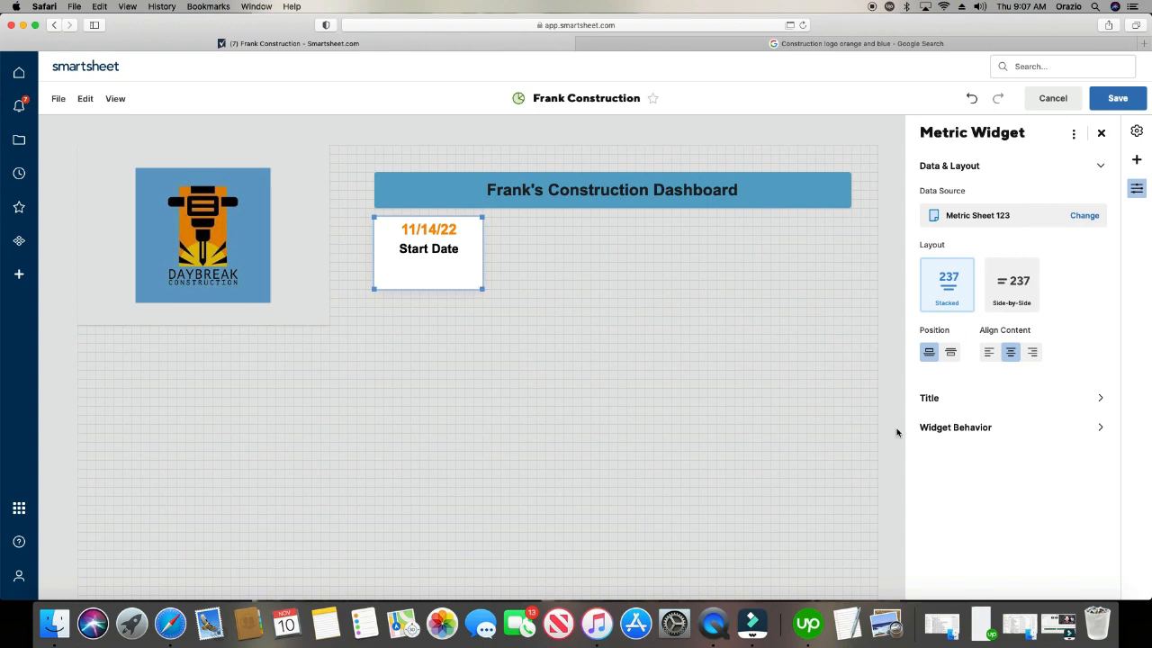
click(1122, 105)
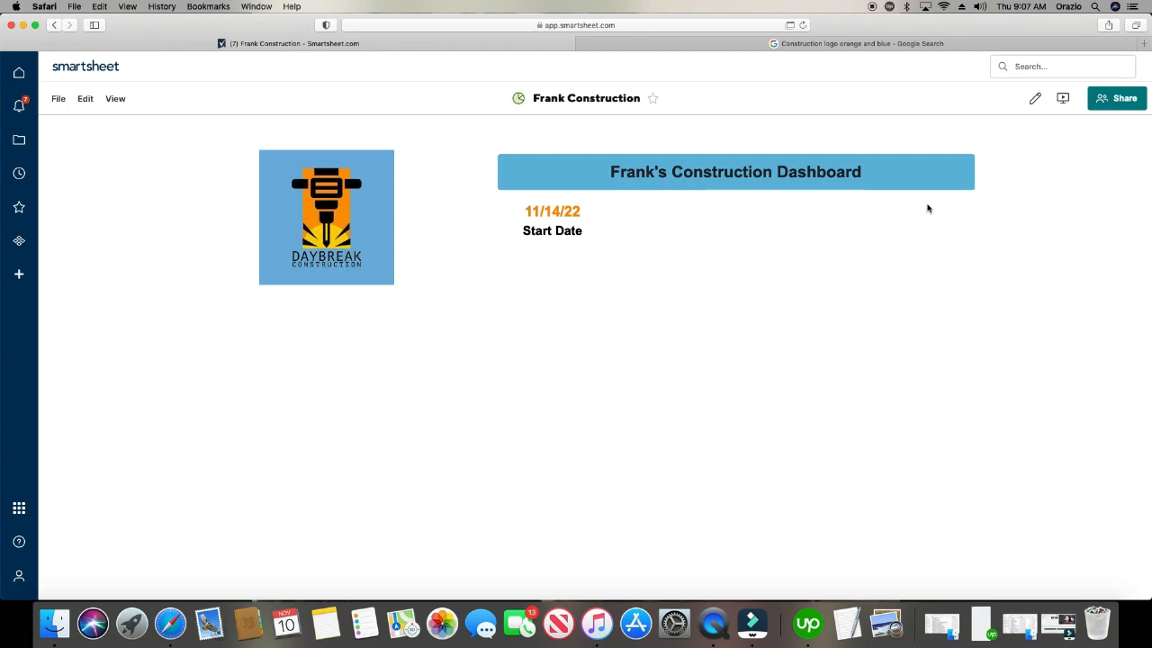
Reopen the dashboard for editing and add a second metric widget beside the Start Date tile.
click(85, 98)
click(96, 124)
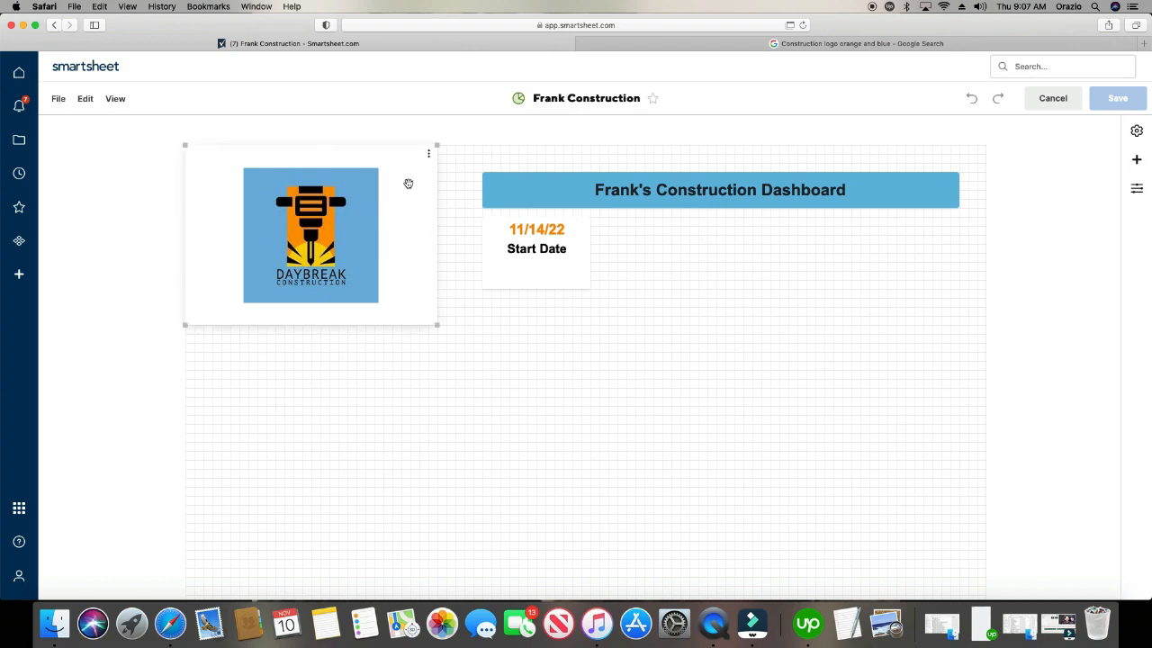
click(86, 99)
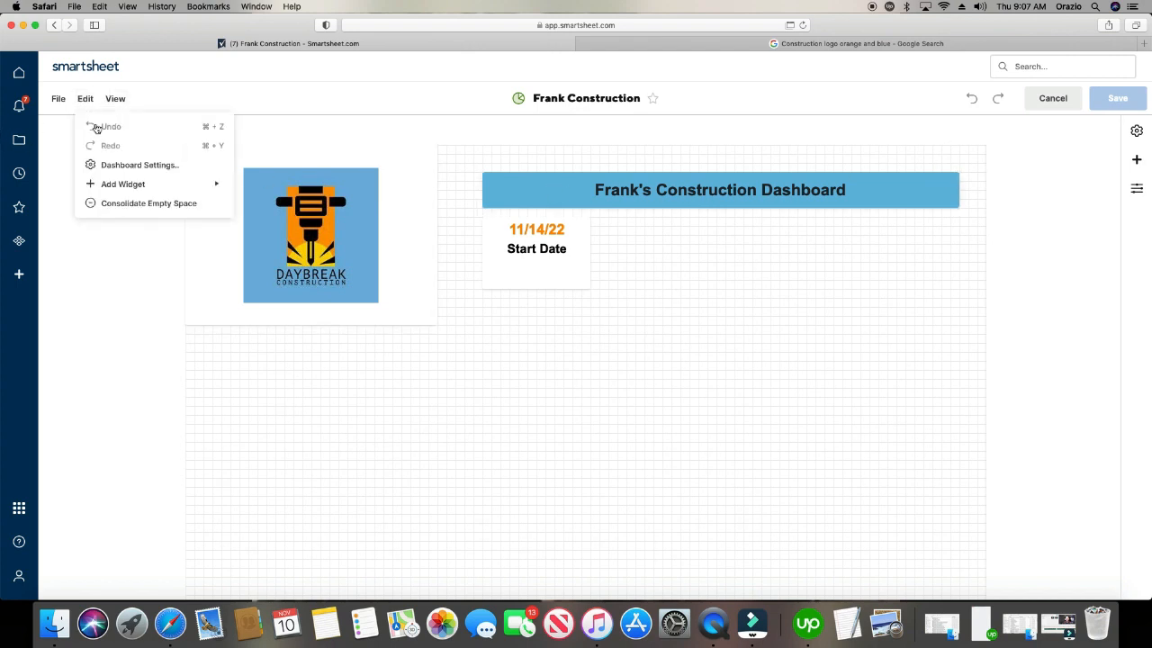
mouse_move(112, 191)
click(304, 189)
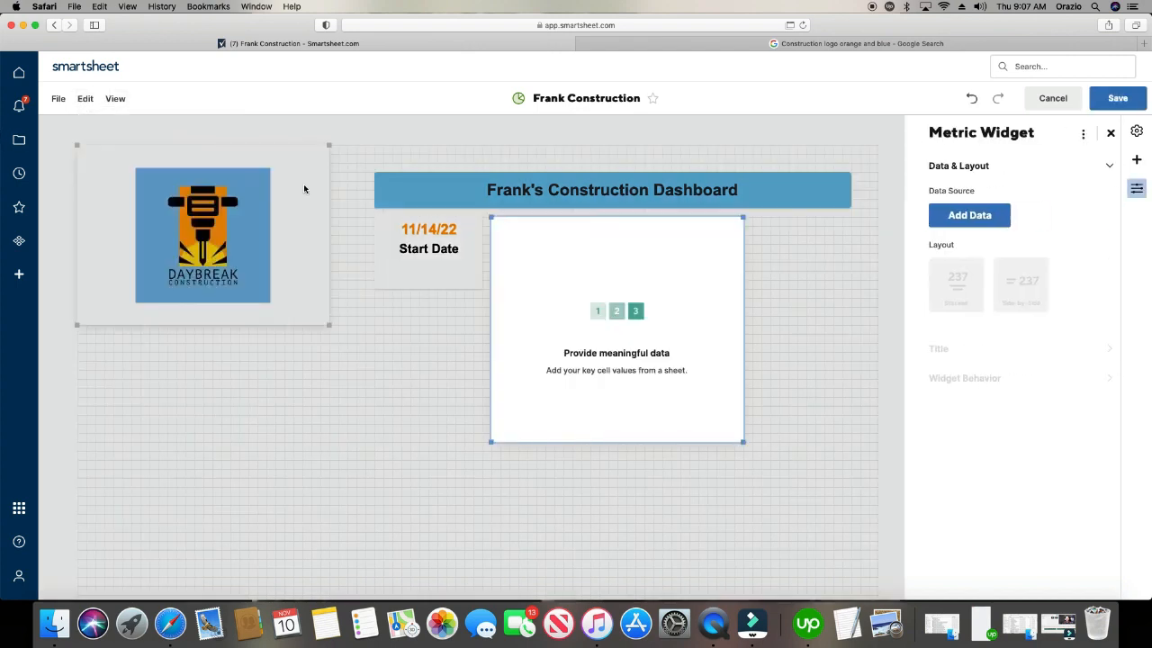
Link the new metric widget to the 02/14/23 End Date cell in row 15 of Metric Sheet 123 and hide its title.
click(942, 217)
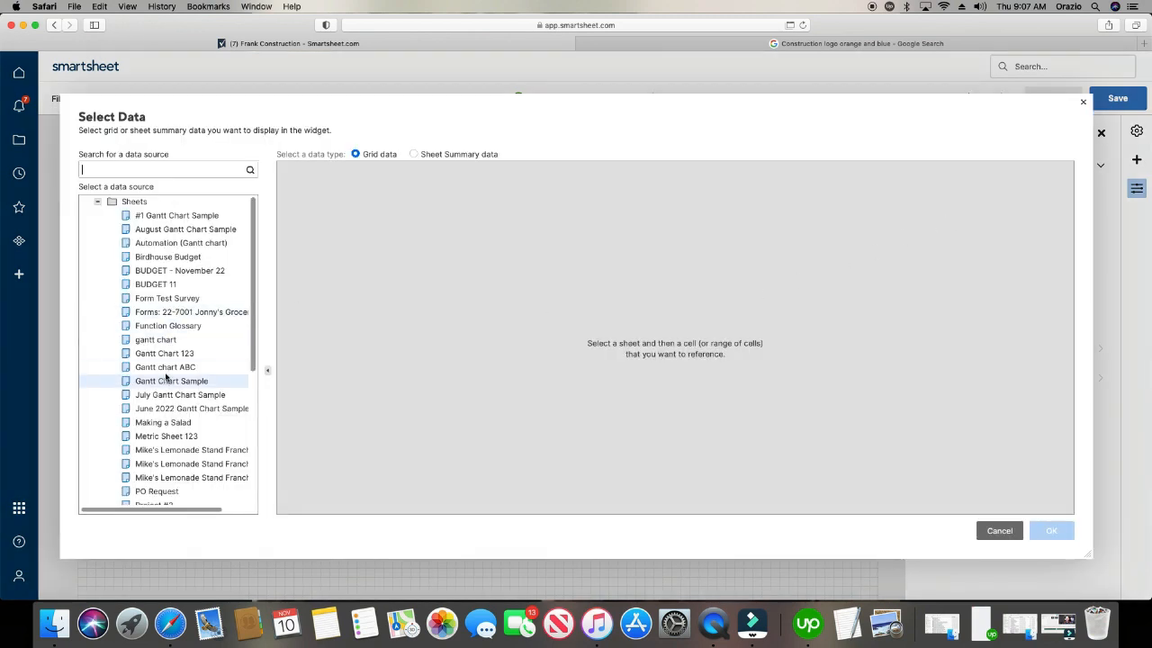
click(194, 438)
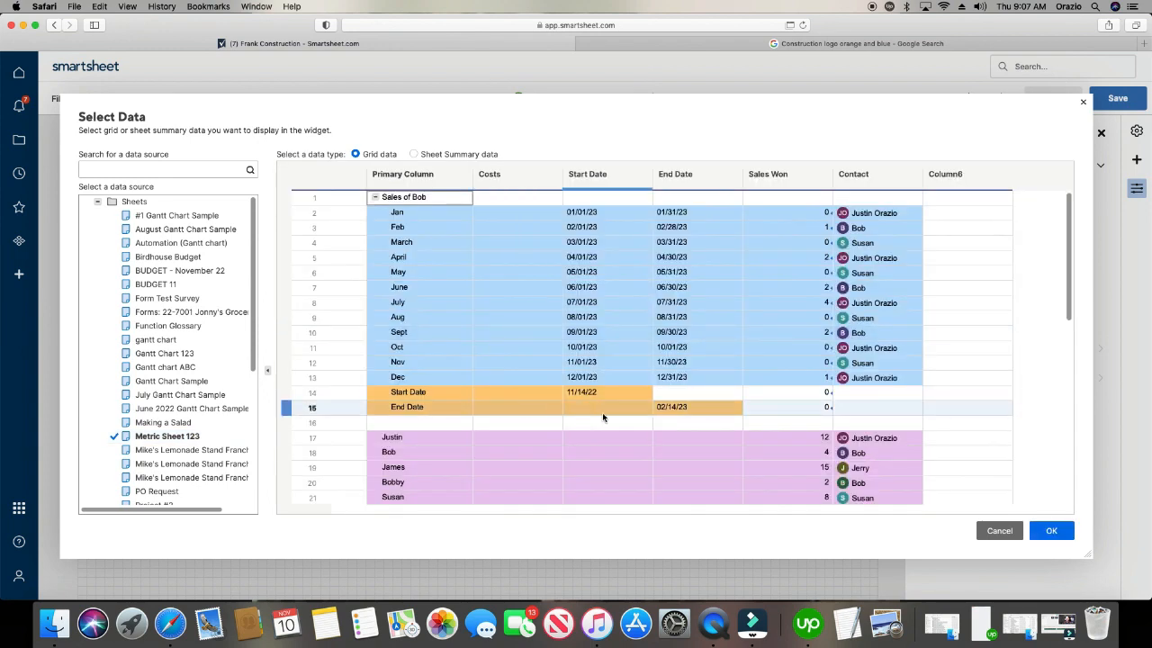
click(420, 411)
drag(420, 411, 457, 412)
click(688, 415)
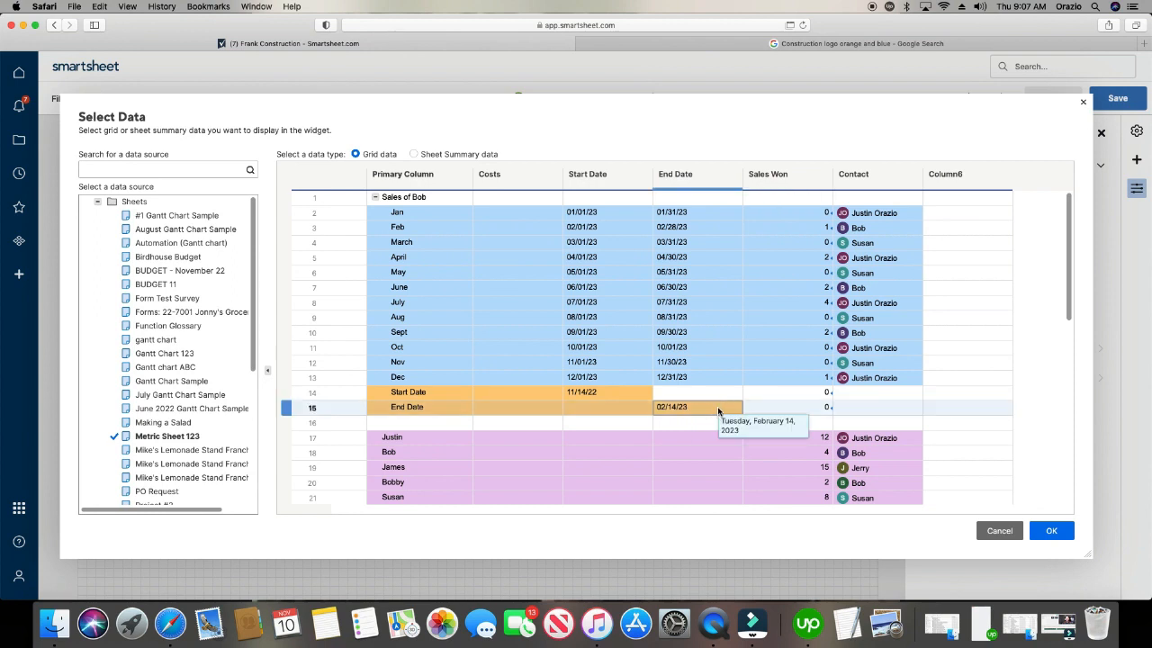
click(1053, 531)
click(926, 350)
click(932, 220)
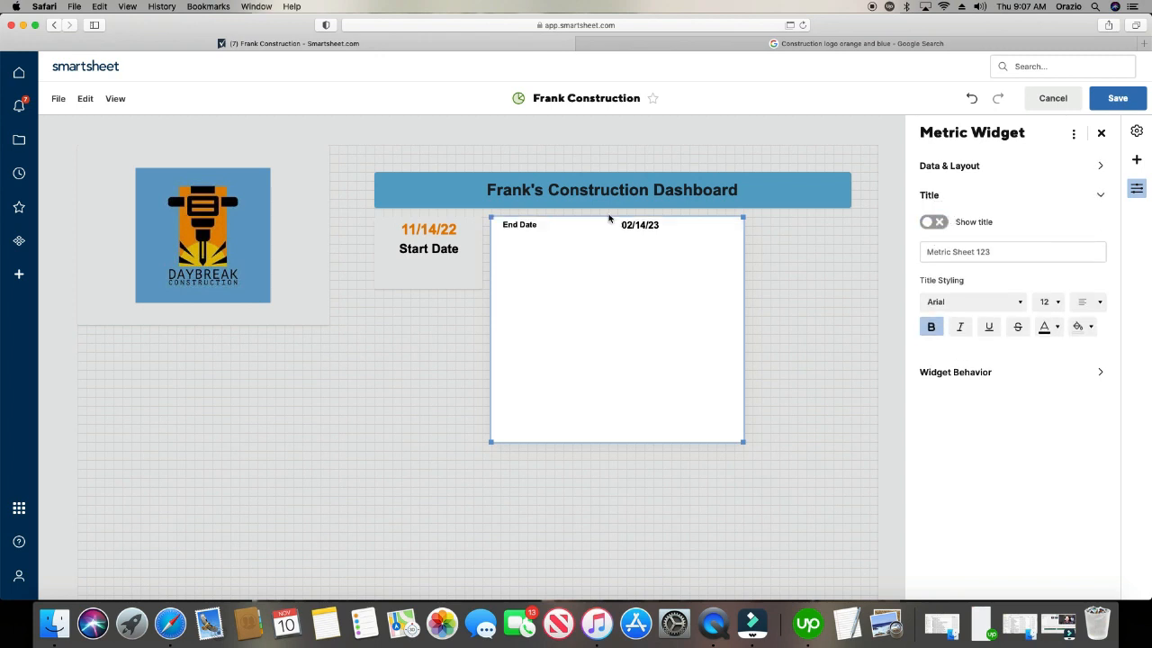
Switch the End Date metric widget to the Stacked layout and format its date value in orange at font size 18.
click(938, 167)
click(947, 288)
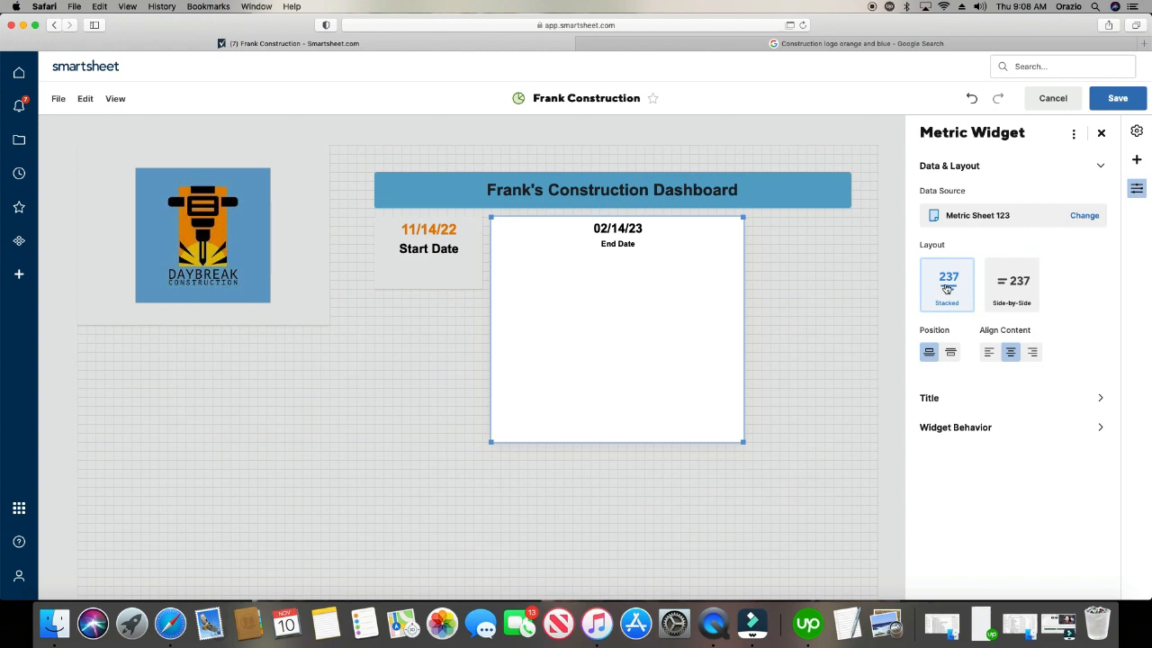
click(617, 228)
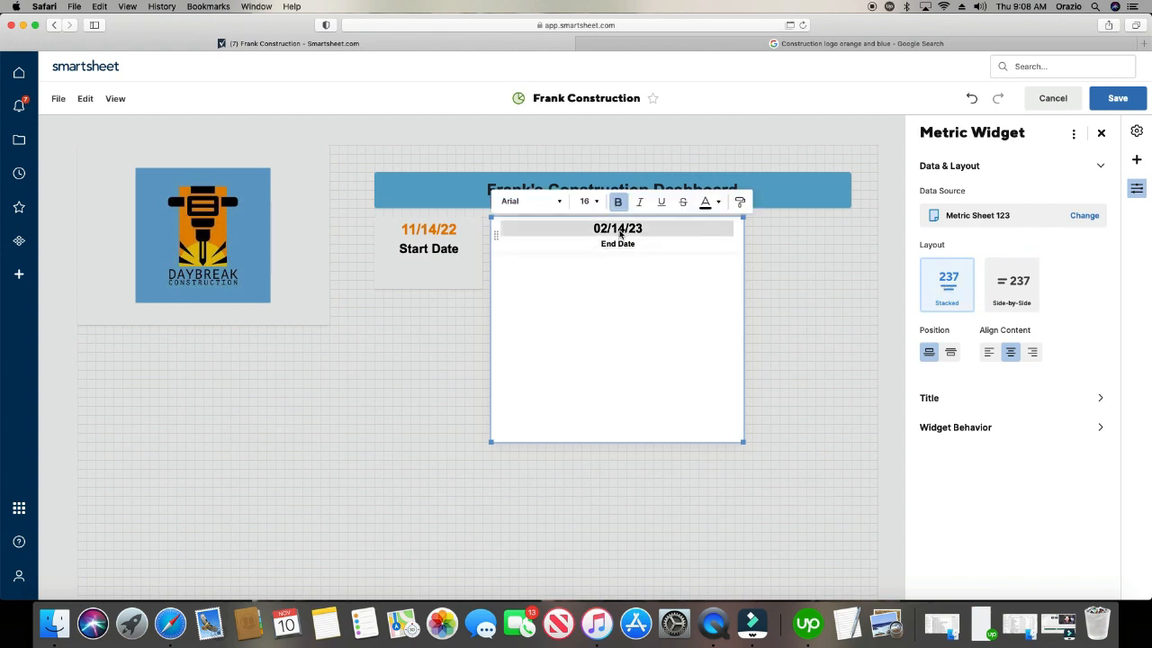
click(590, 203)
click(591, 333)
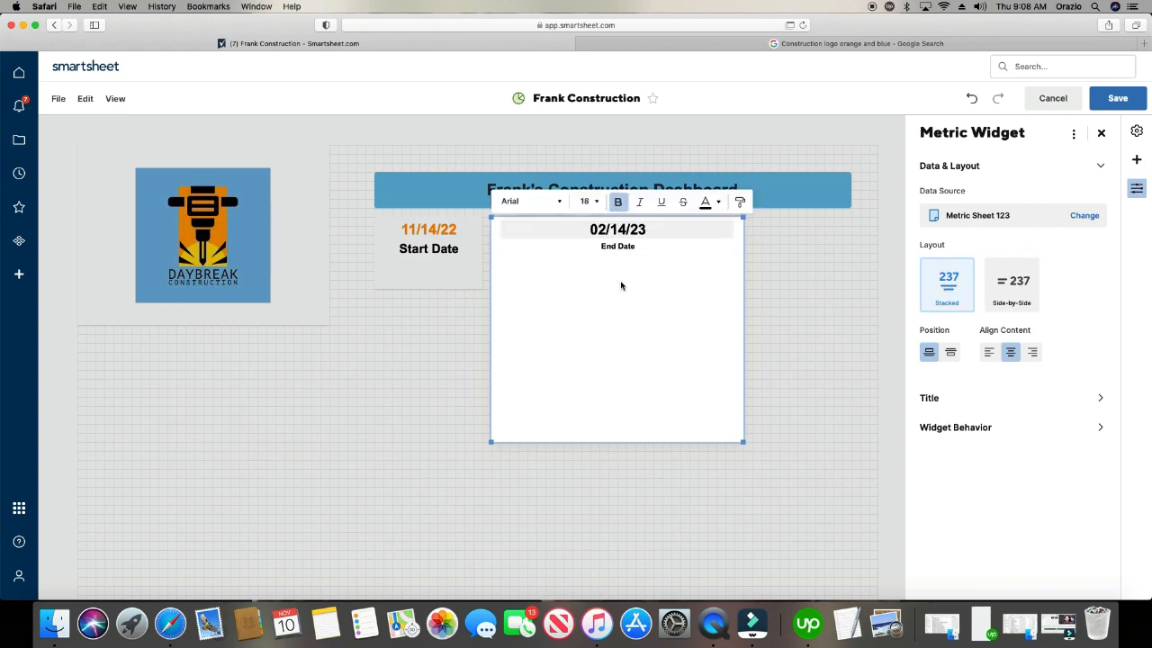
click(705, 200)
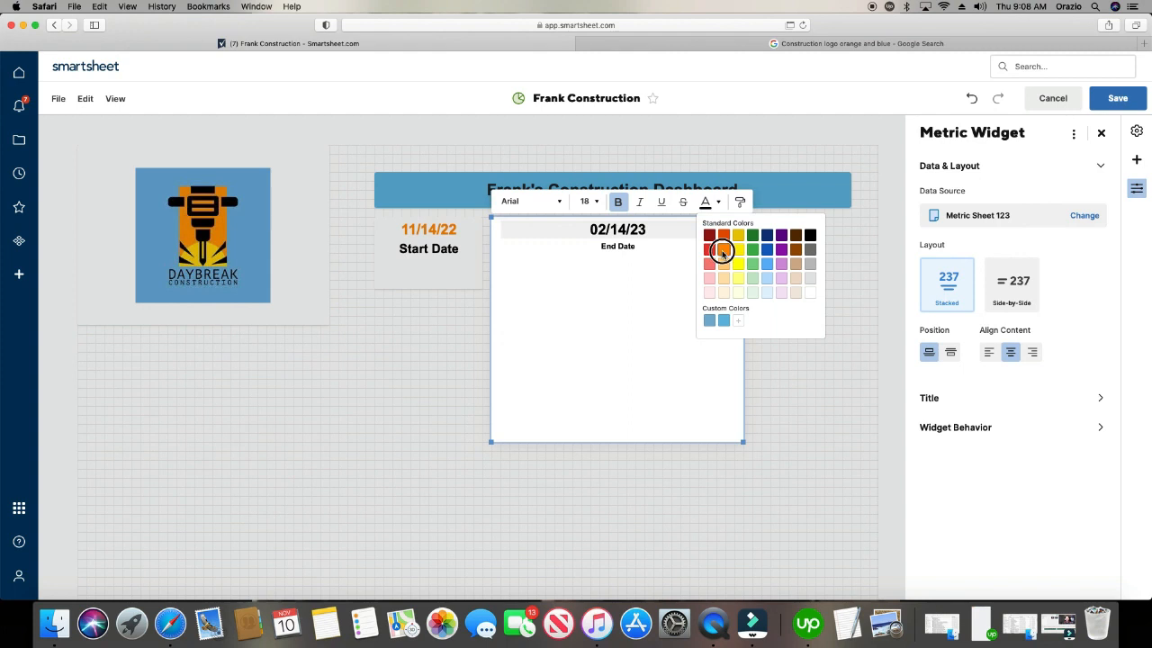
click(722, 251)
Set the End Date label's font size to 16 and shrink its widget to a small tile as tall as the Start Date tile.
double_click(627, 247)
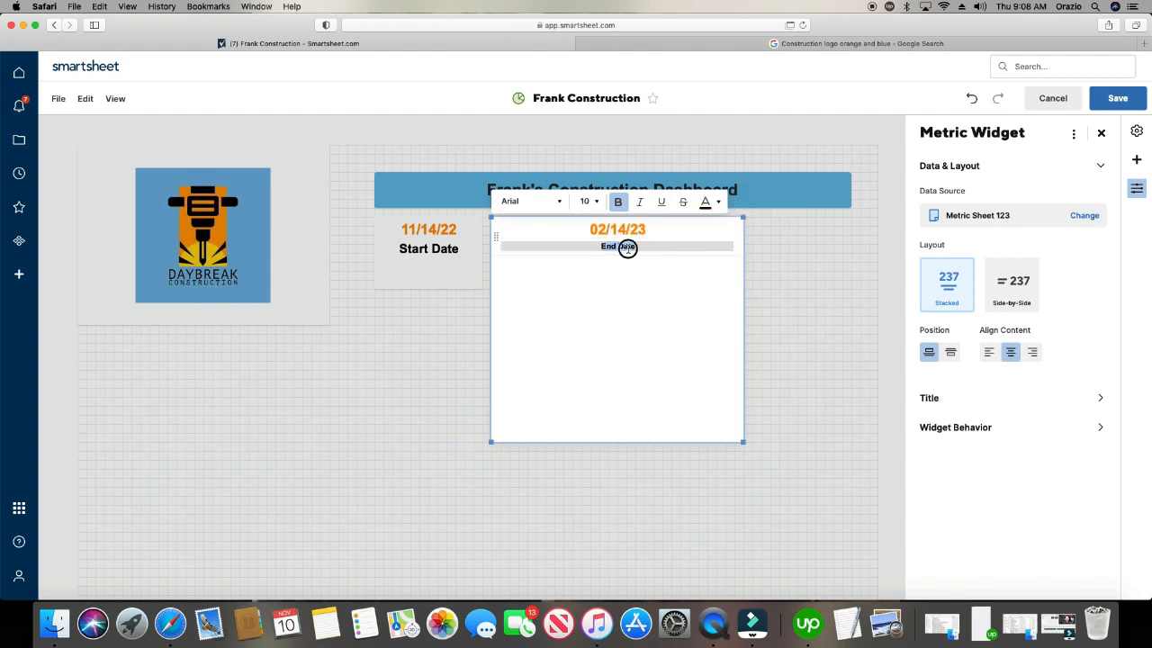
triple_click(627, 249)
click(592, 201)
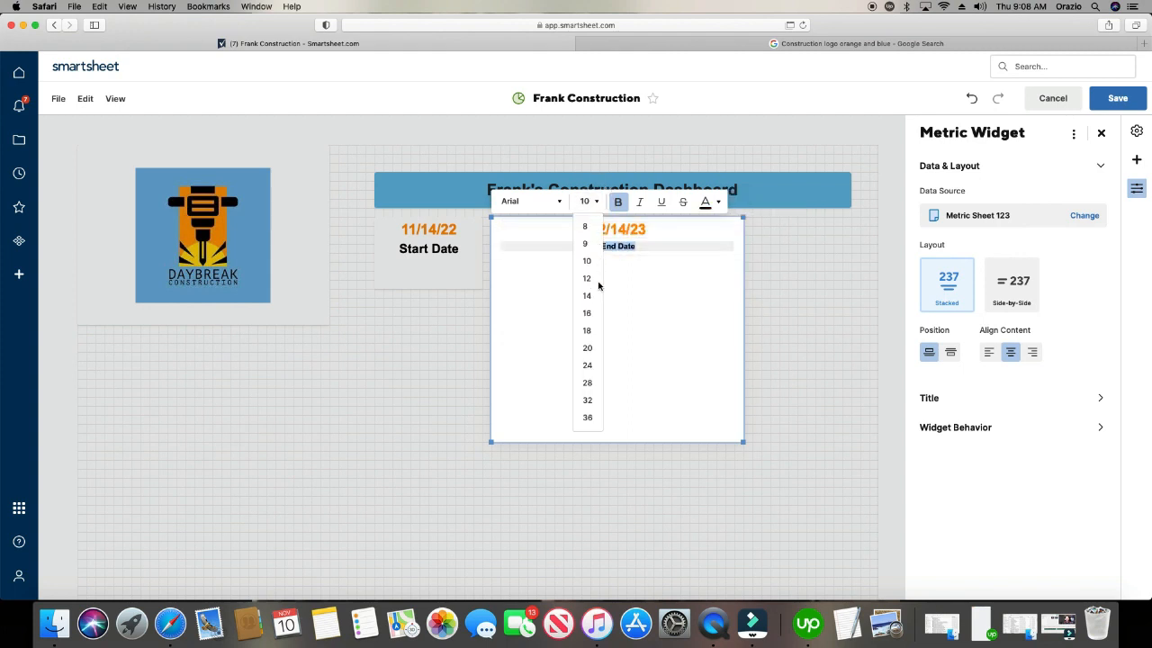
click(588, 313)
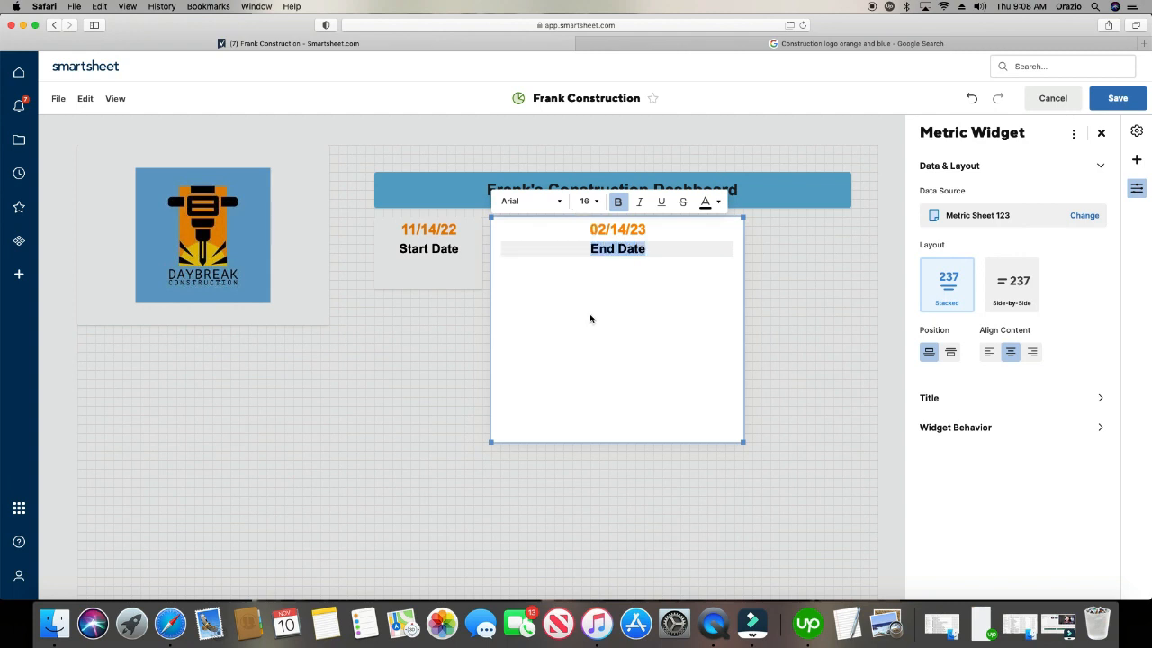
click(449, 249)
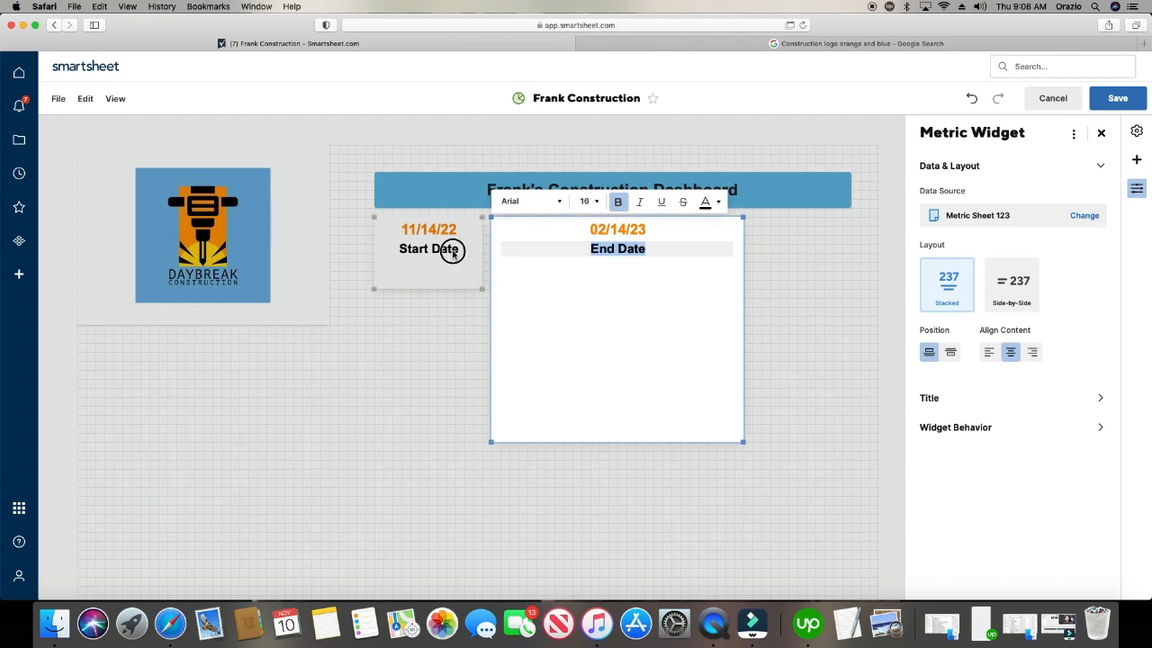
click(601, 247)
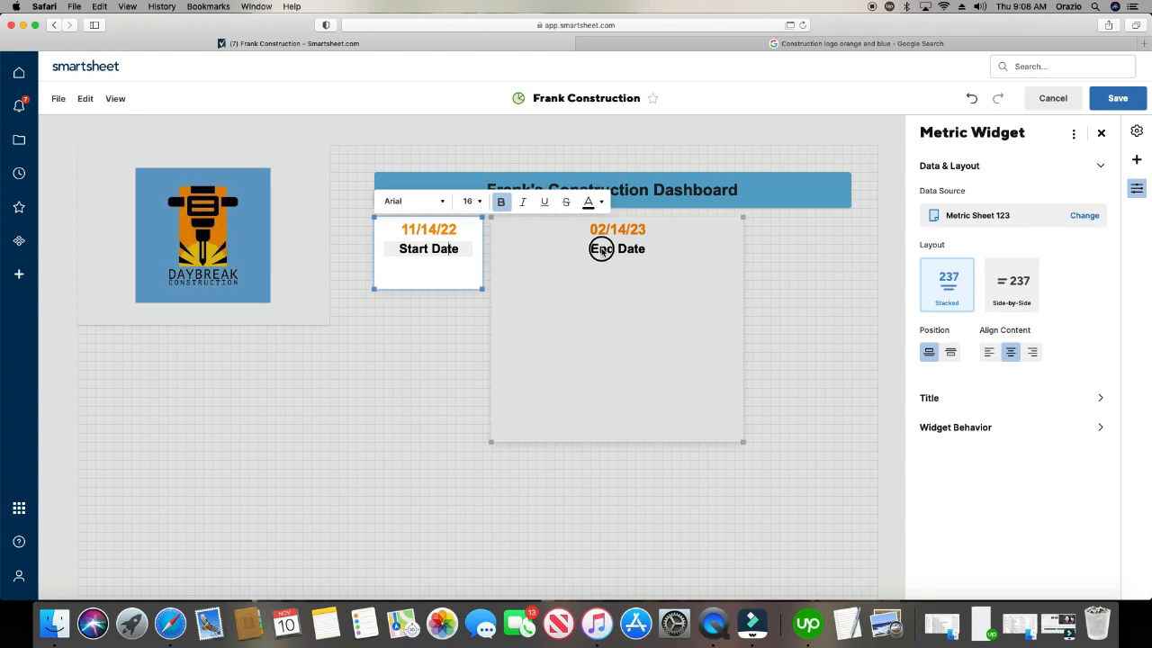
triple_click(601, 248)
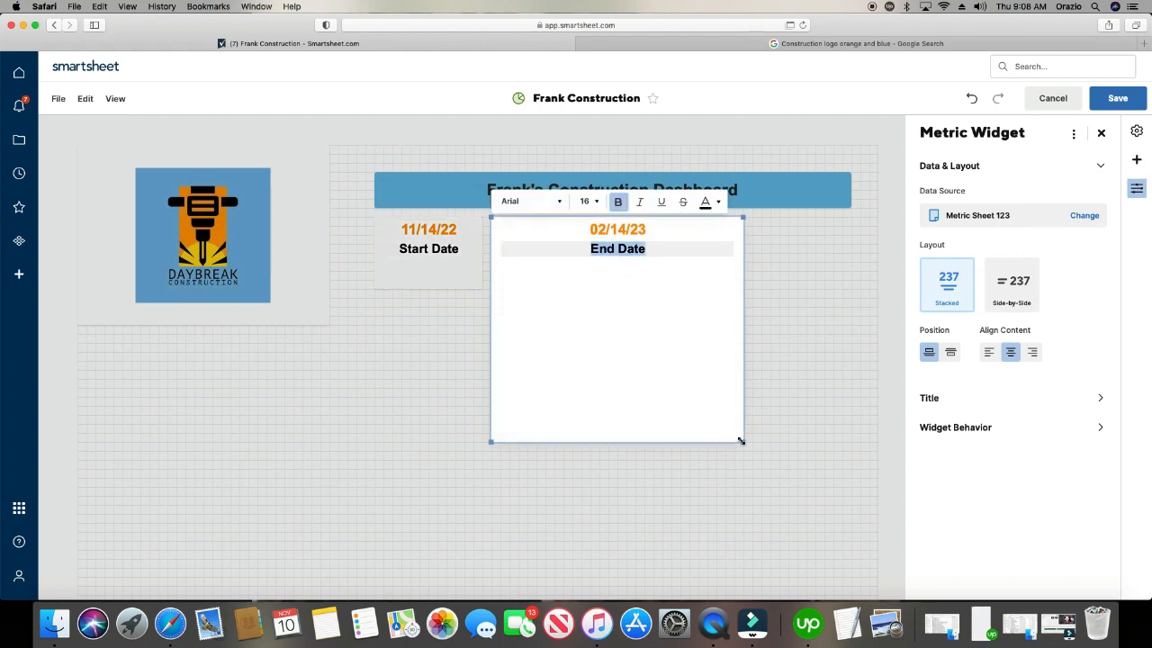
drag(741, 442, 605, 289)
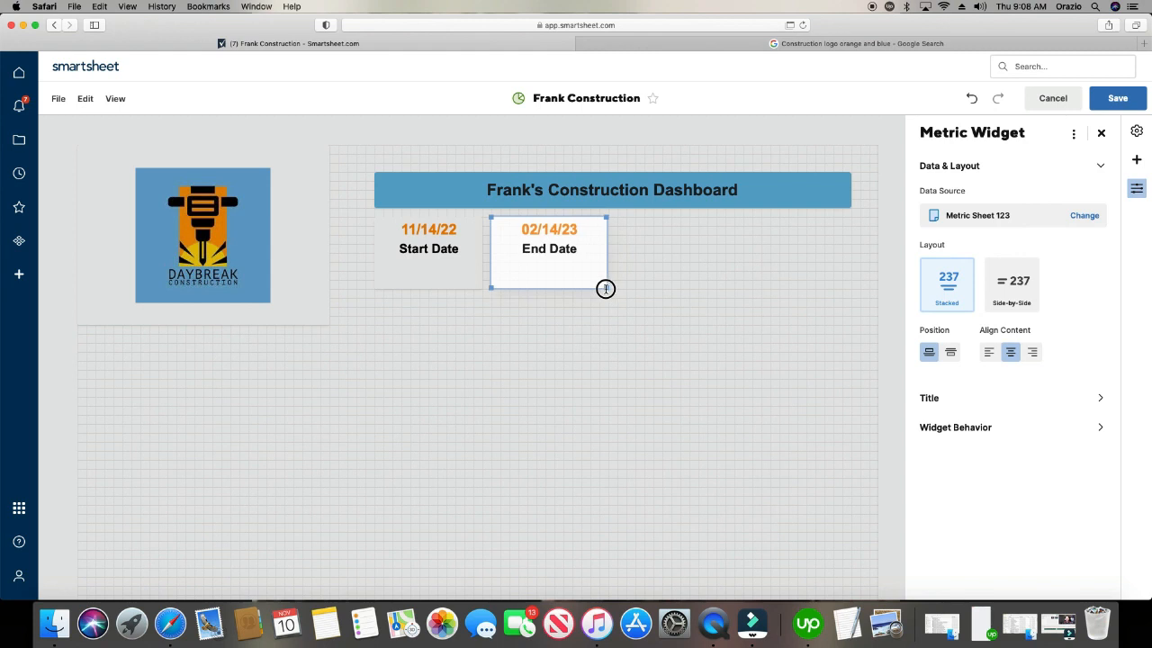
click(613, 355)
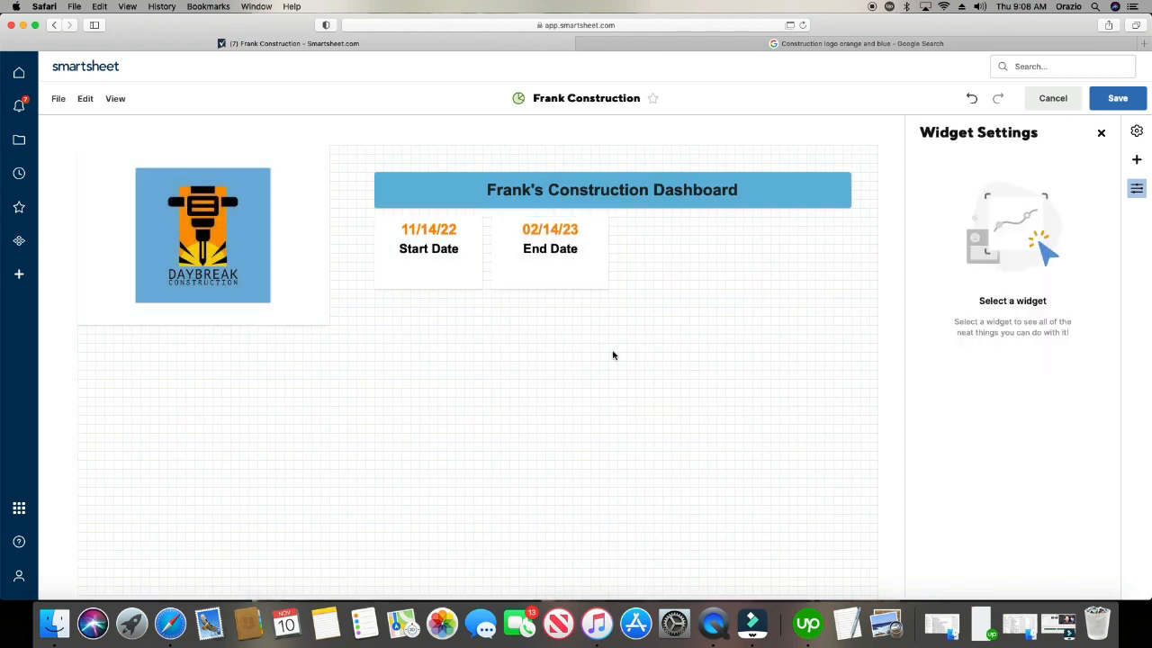
Add a third metric widget and link it to the Budget Amount cell in the Costs column, row 23, of Metric Sheet 123.
click(85, 98)
mouse_move(107, 184)
click(273, 184)
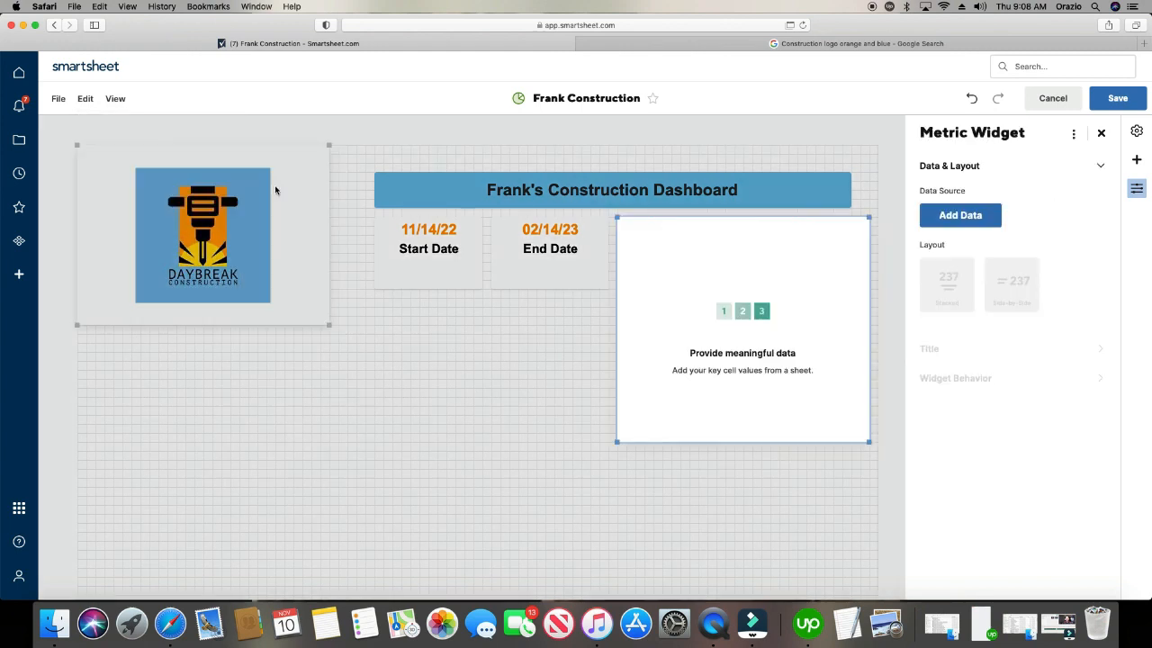
click(959, 218)
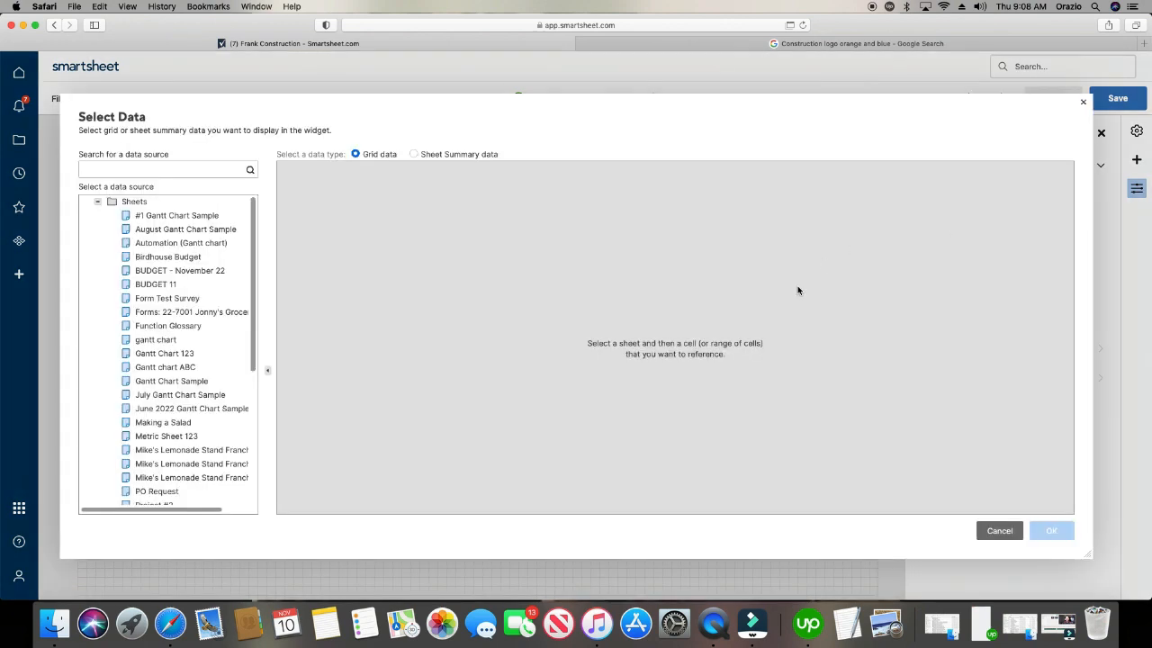
click(175, 435)
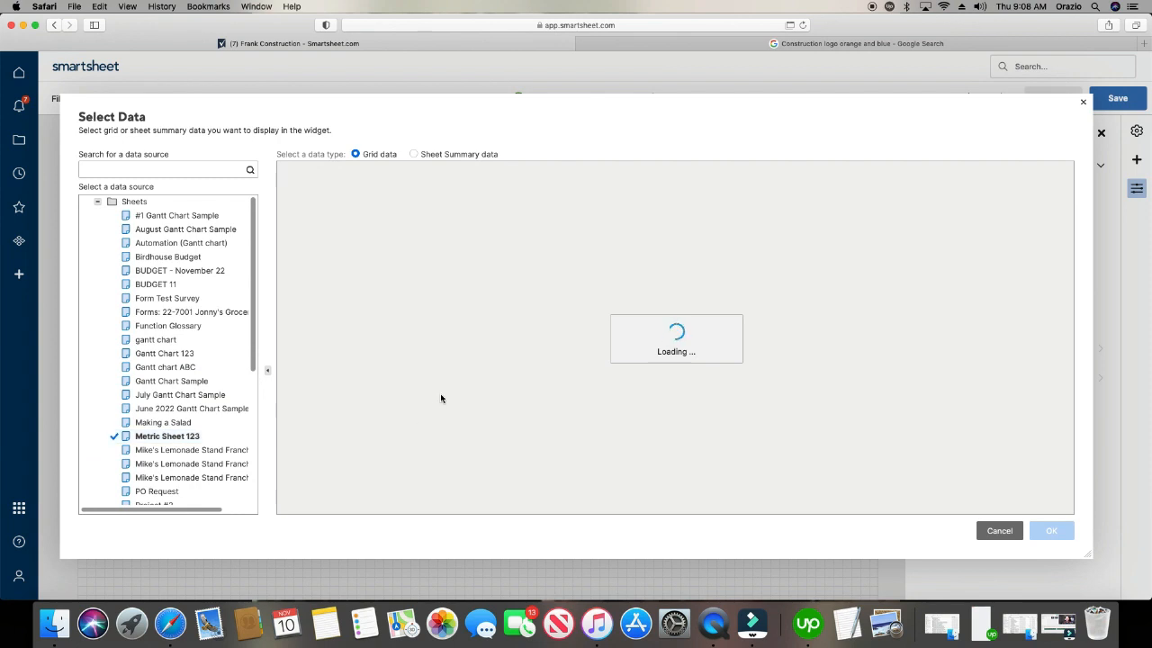
scroll(456, 425, down, 5)
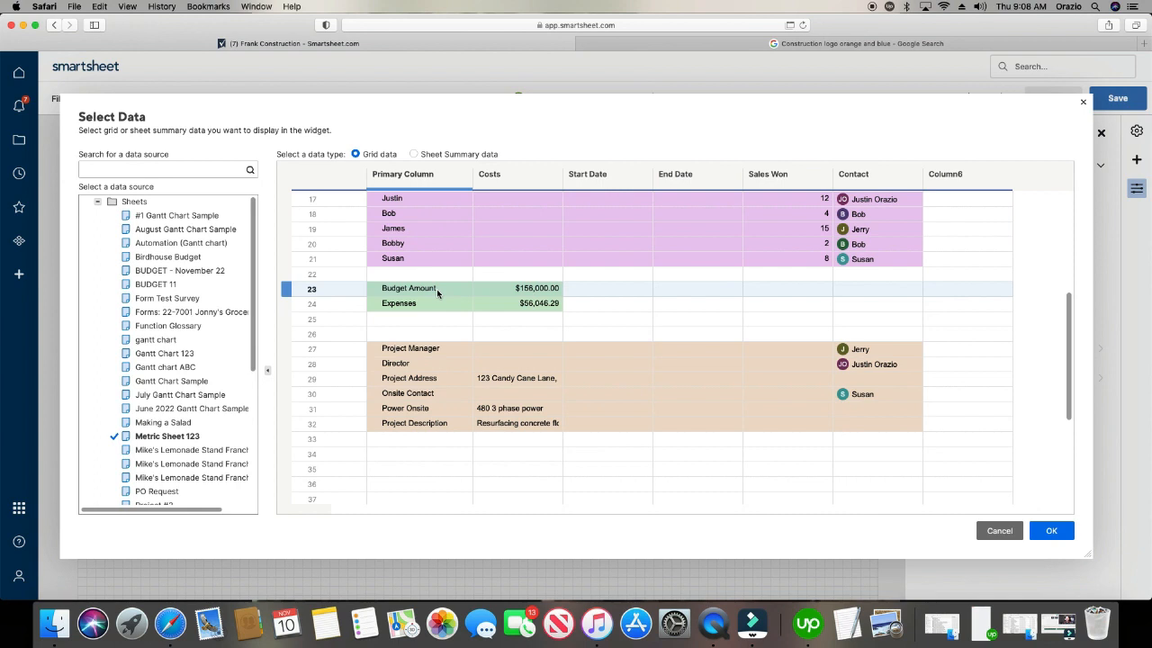
click(496, 289)
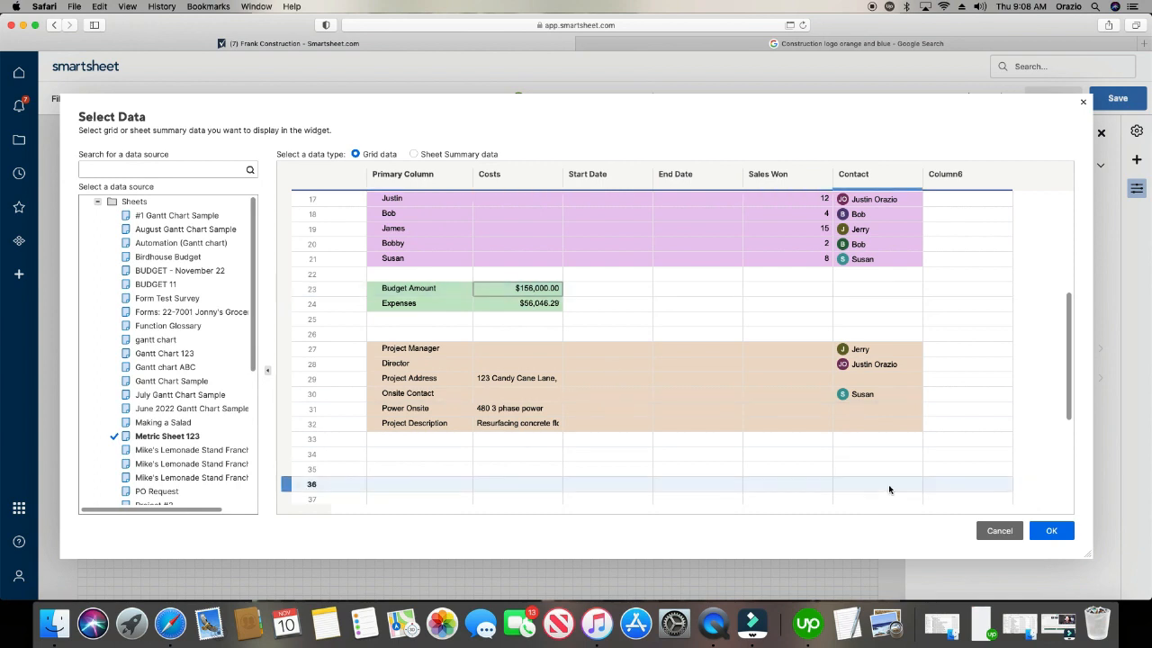
click(1051, 530)
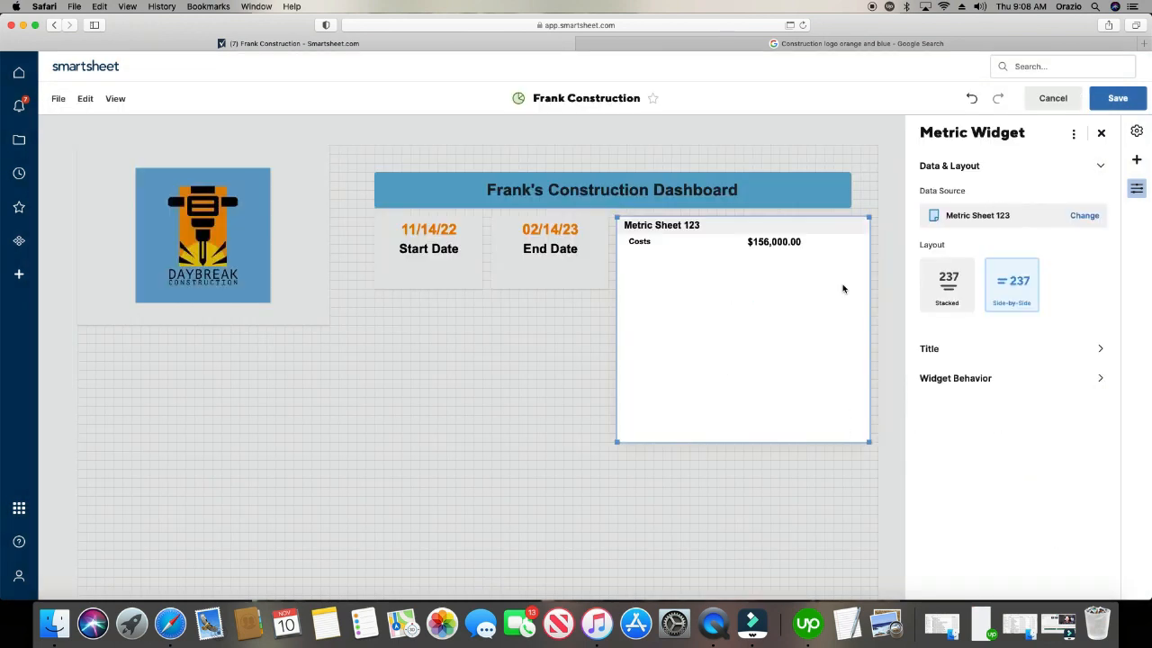
Switch the budget metric widget to the Stacked layout and hide its title.
click(954, 285)
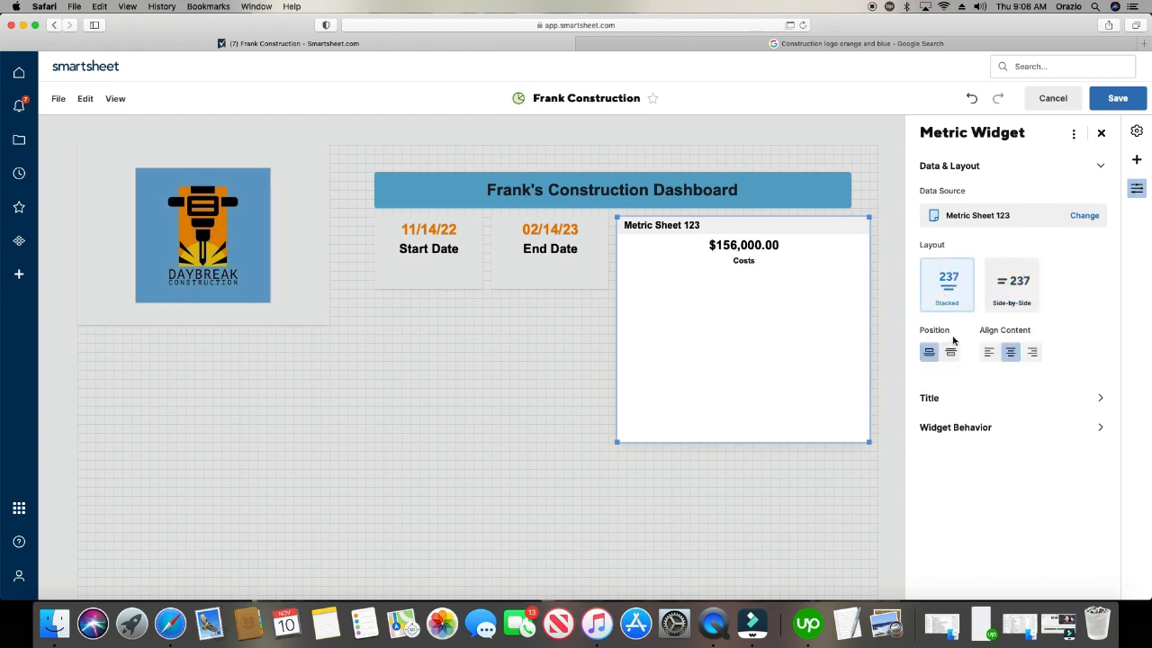
click(930, 398)
click(933, 221)
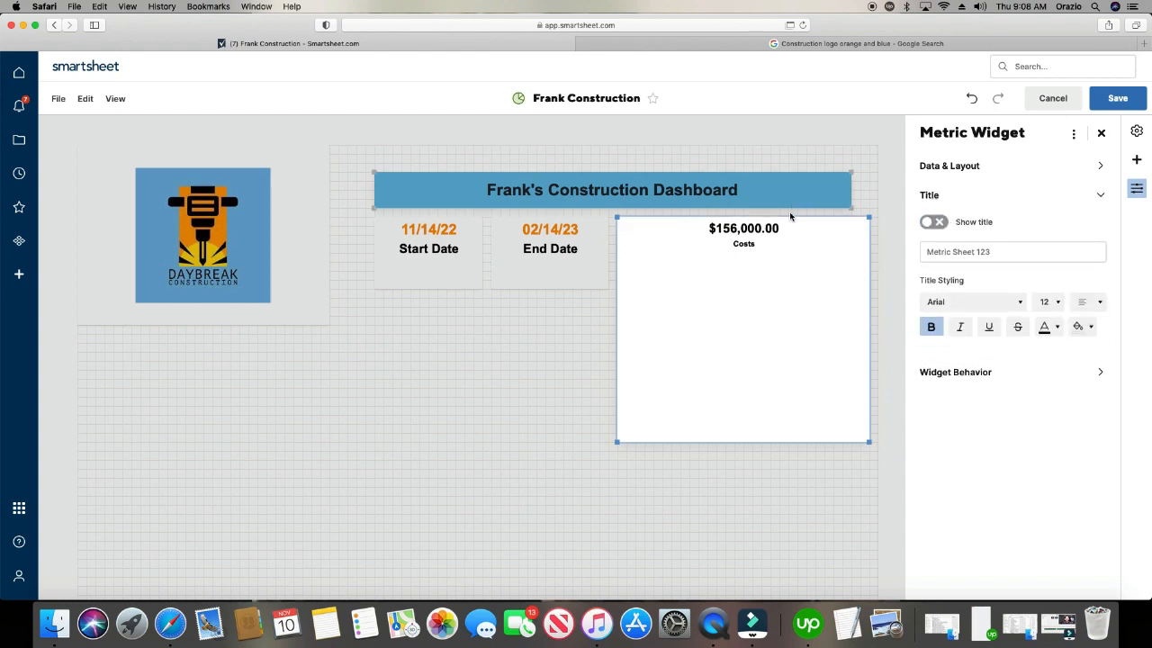
Set the budget value in the new metric widget to font size 18 and colour it orange.
click(766, 231)
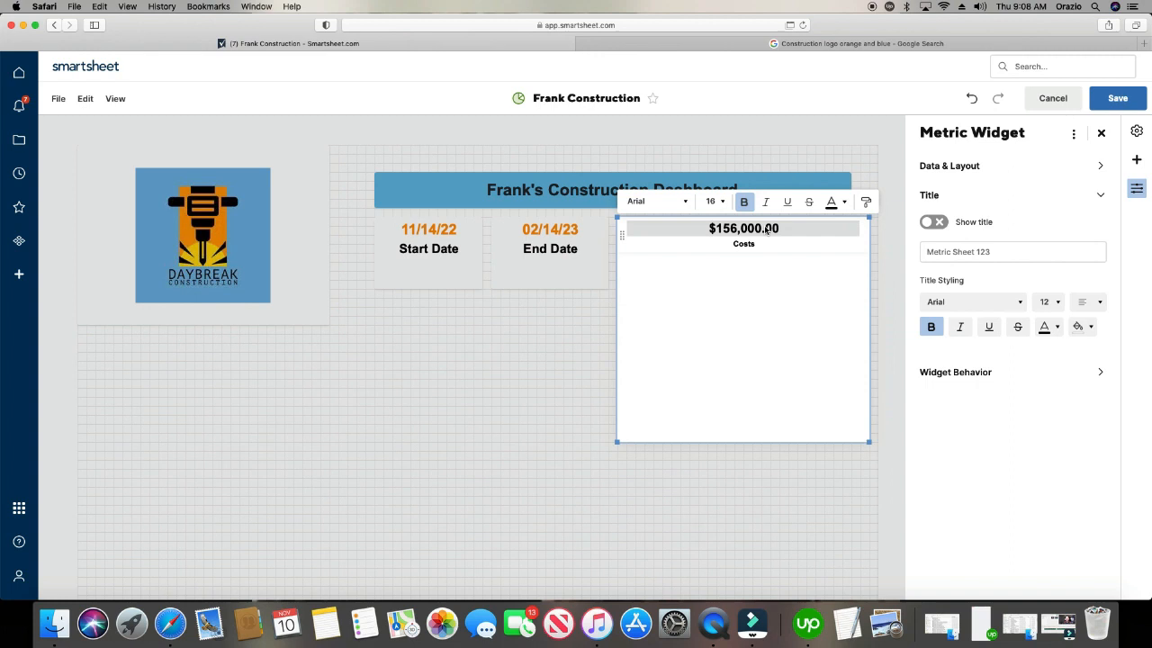
click(713, 201)
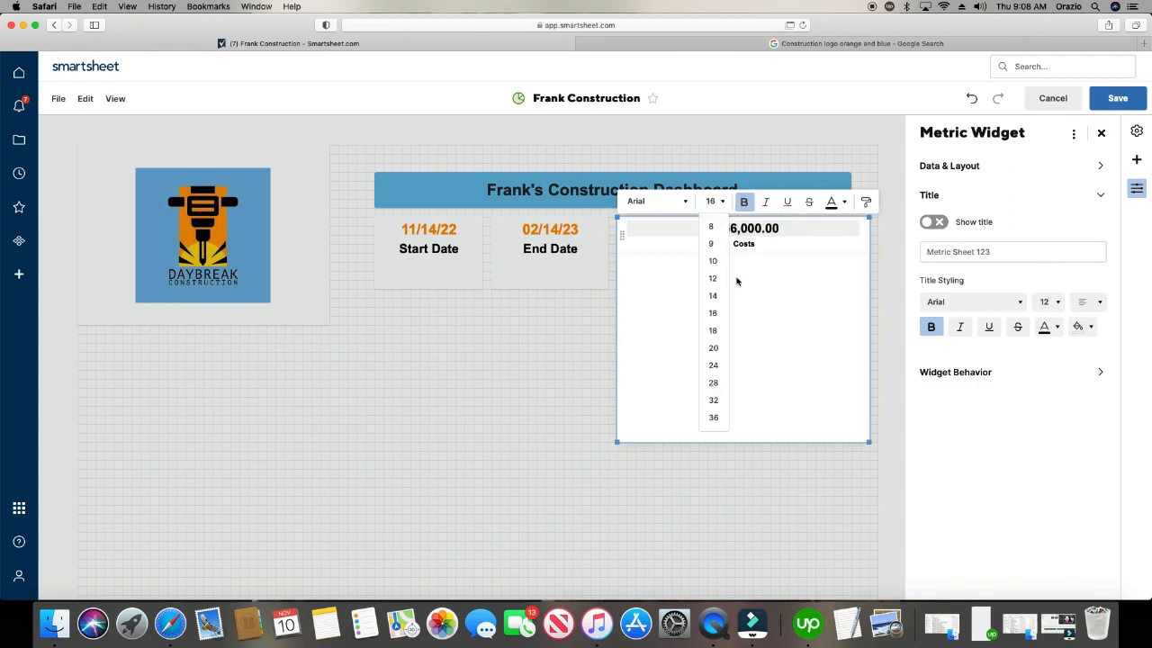
click(715, 331)
click(833, 202)
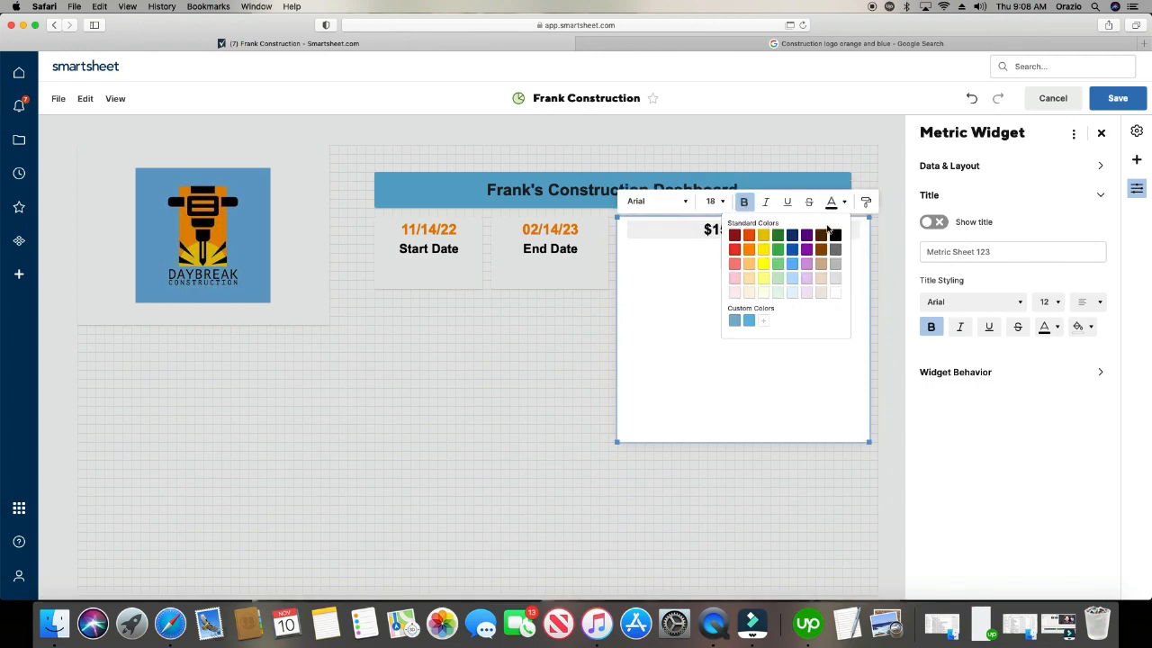
click(749, 249)
Rename the Costs label to Budget Amount at font size 16 and shrink the widget to a small tile matching the End Date tile.
click(752, 247)
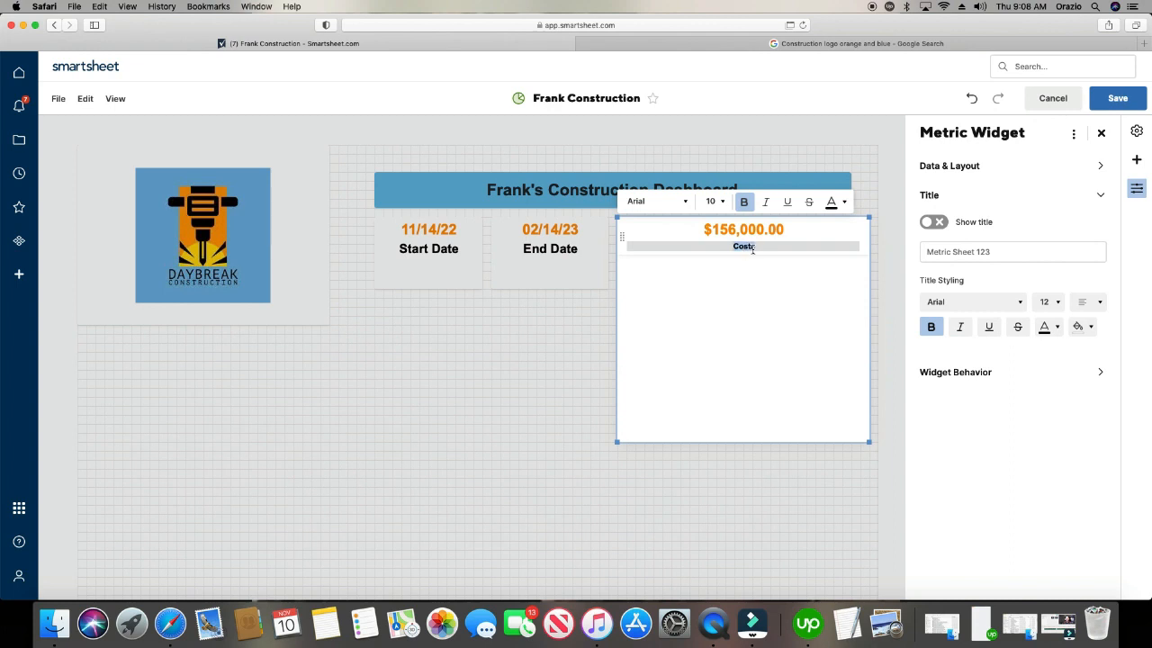
text(B)
text(udget Amount)
click(708, 203)
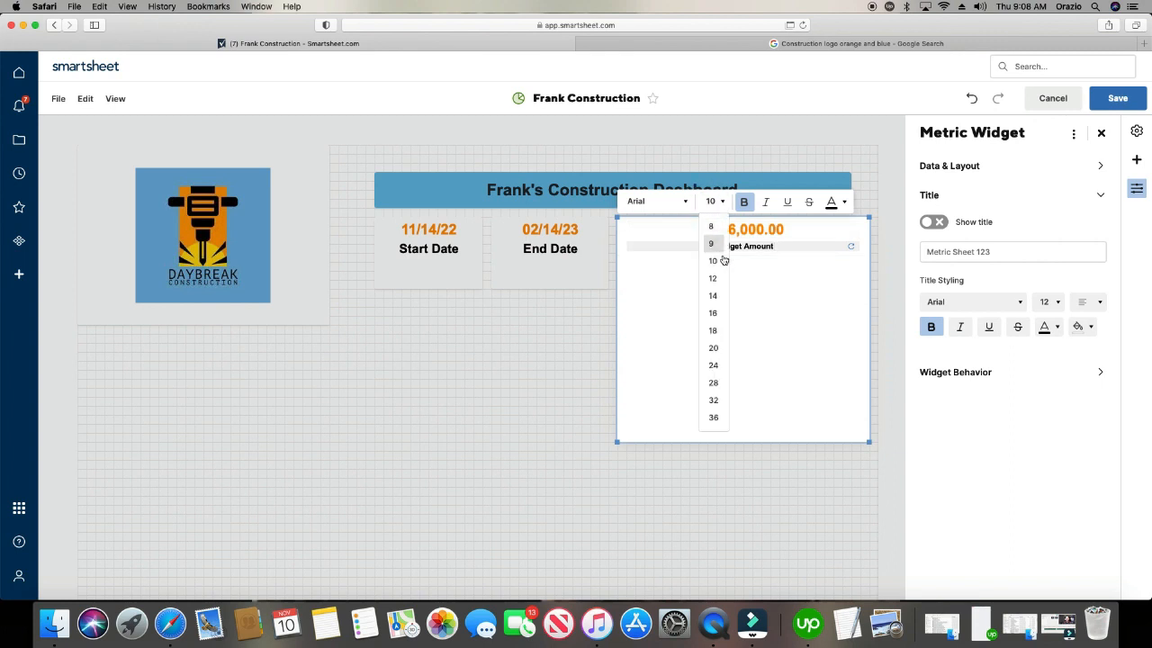
click(715, 317)
drag(870, 444, 734, 289)
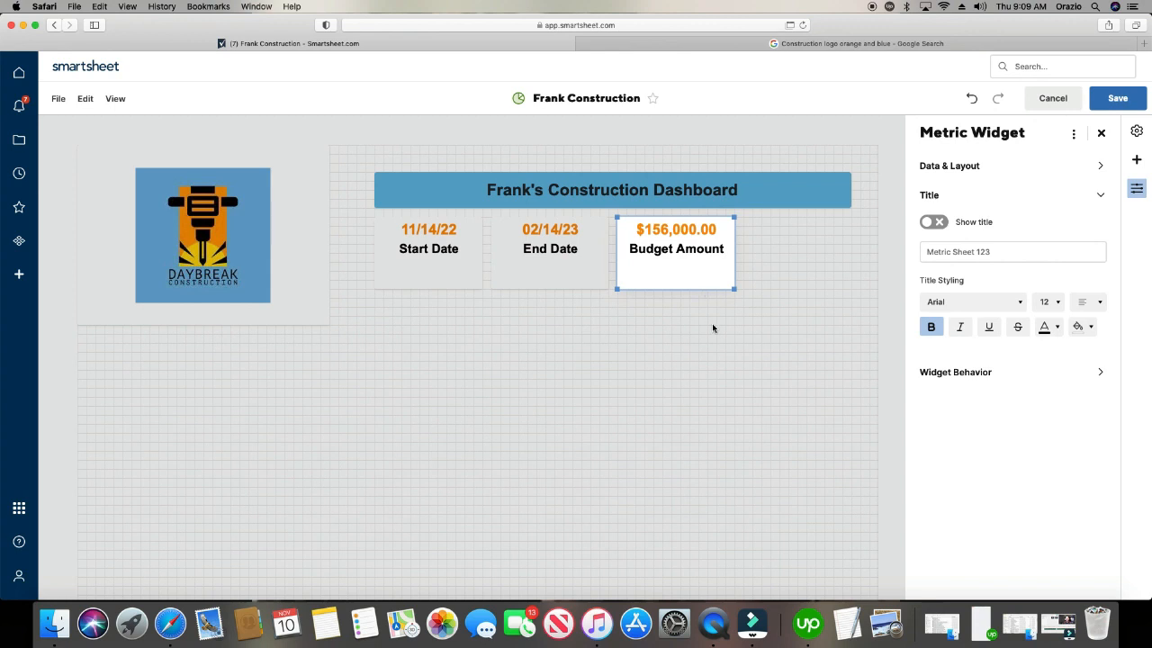
click(711, 319)
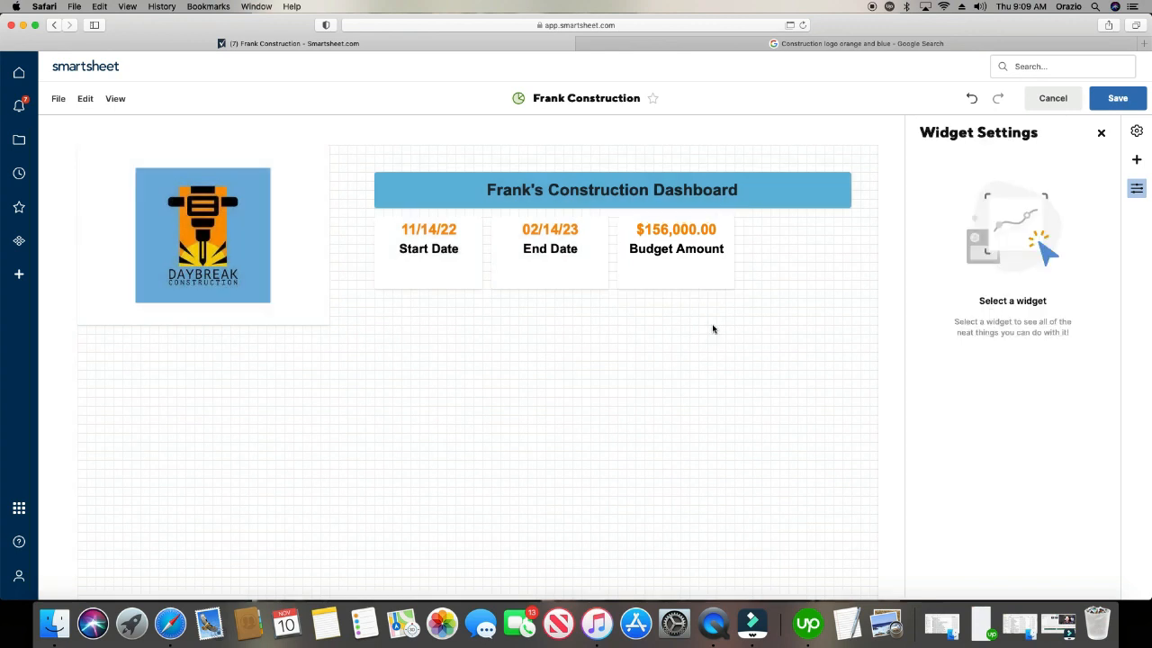
Add a fourth metric widget linked to the Expenses cell in the Costs column, row 24, of Metric Sheet 123, and hide its title.
click(82, 104)
mouse_move(214, 189)
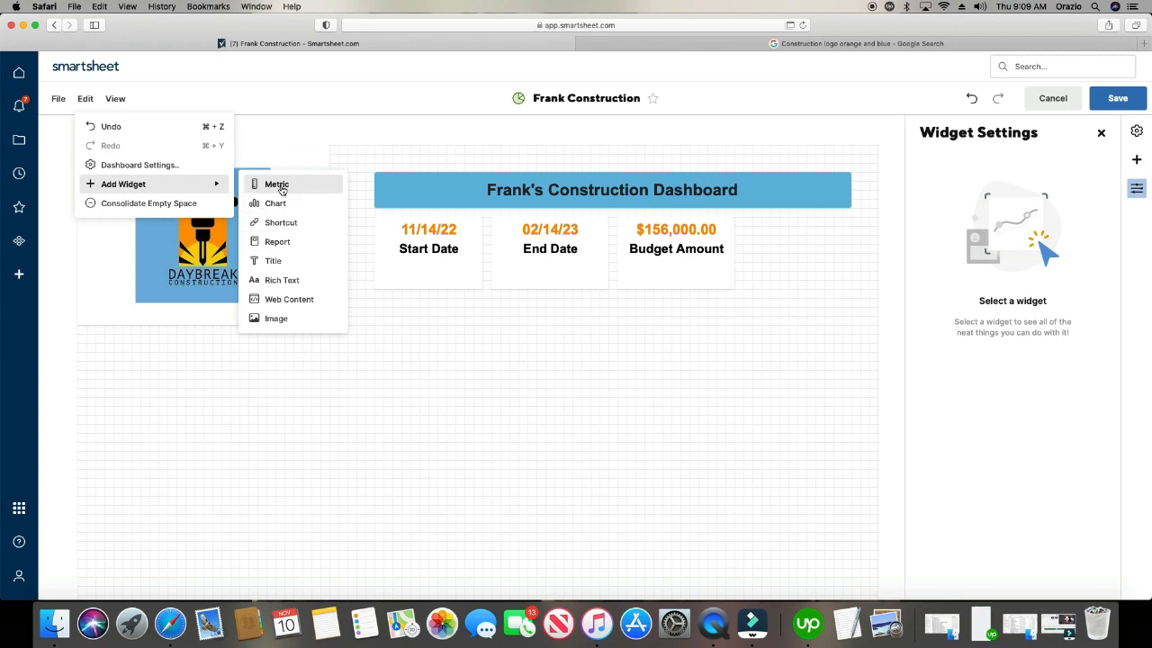
click(277, 186)
click(961, 216)
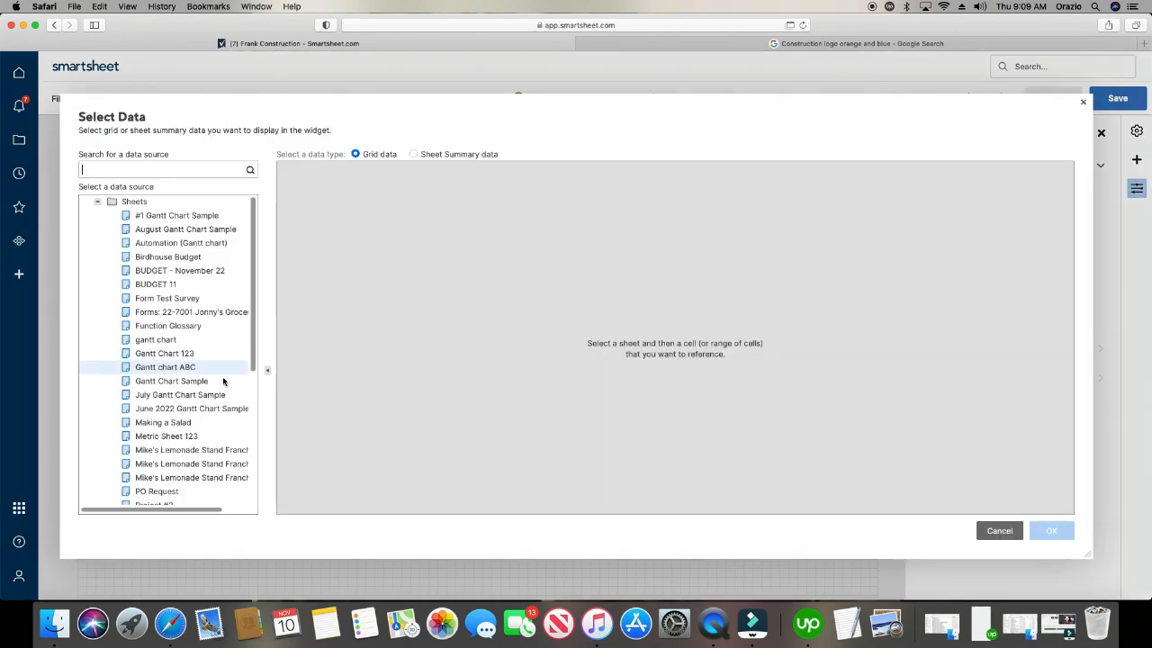
click(184, 437)
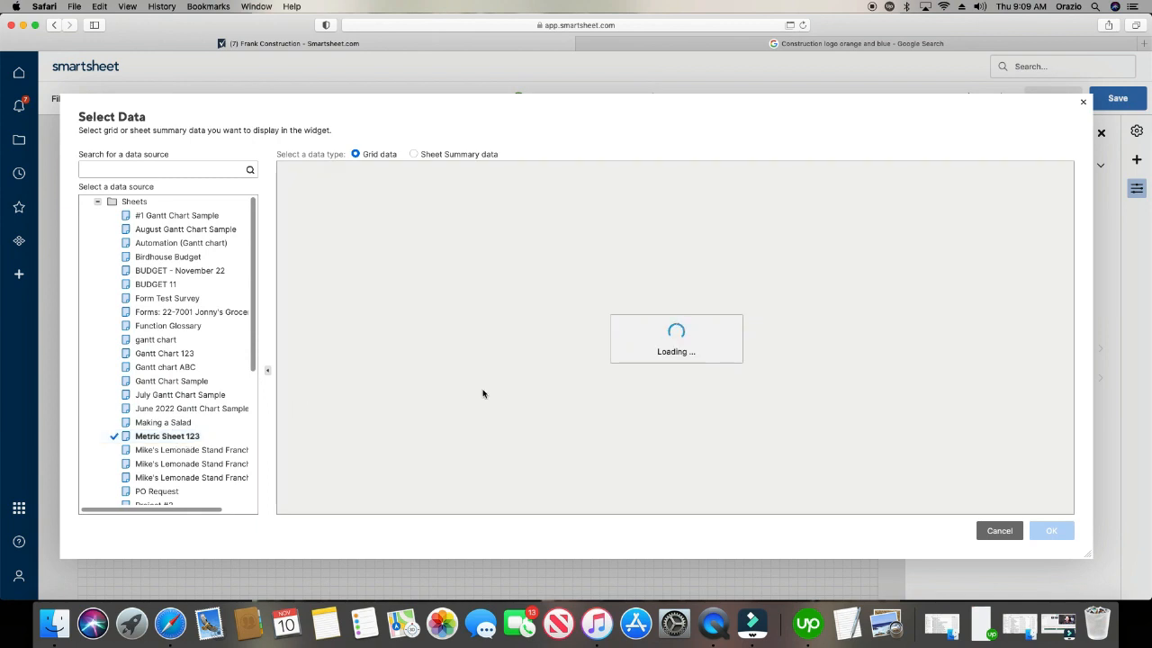
scroll(483, 392, down, 5)
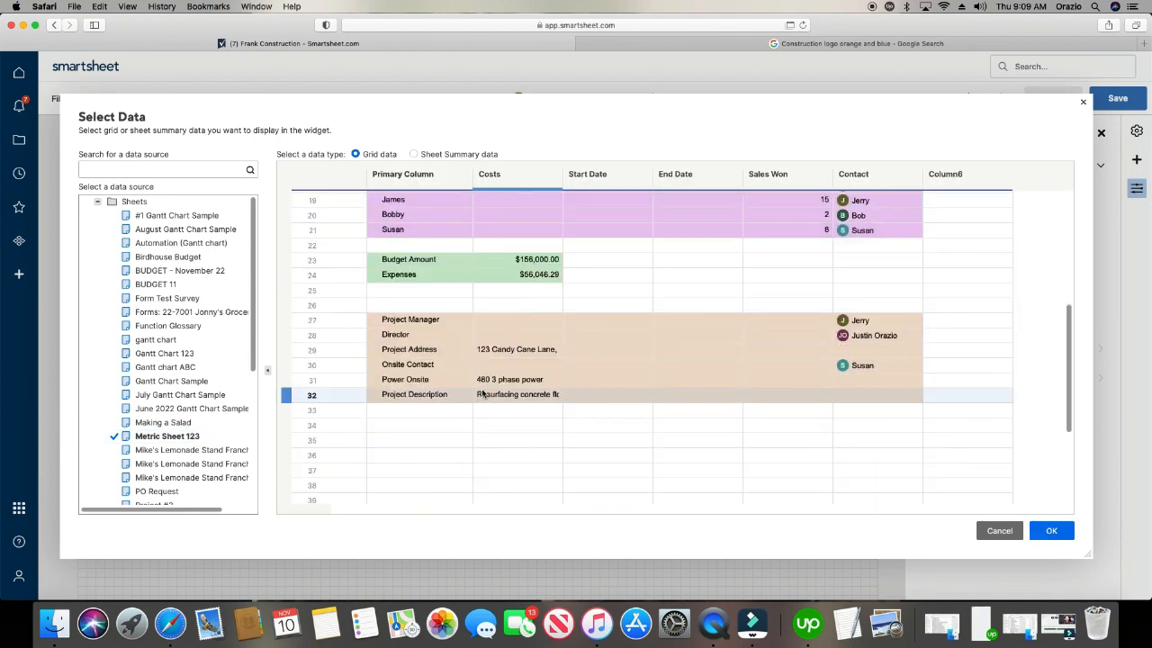
click(509, 280)
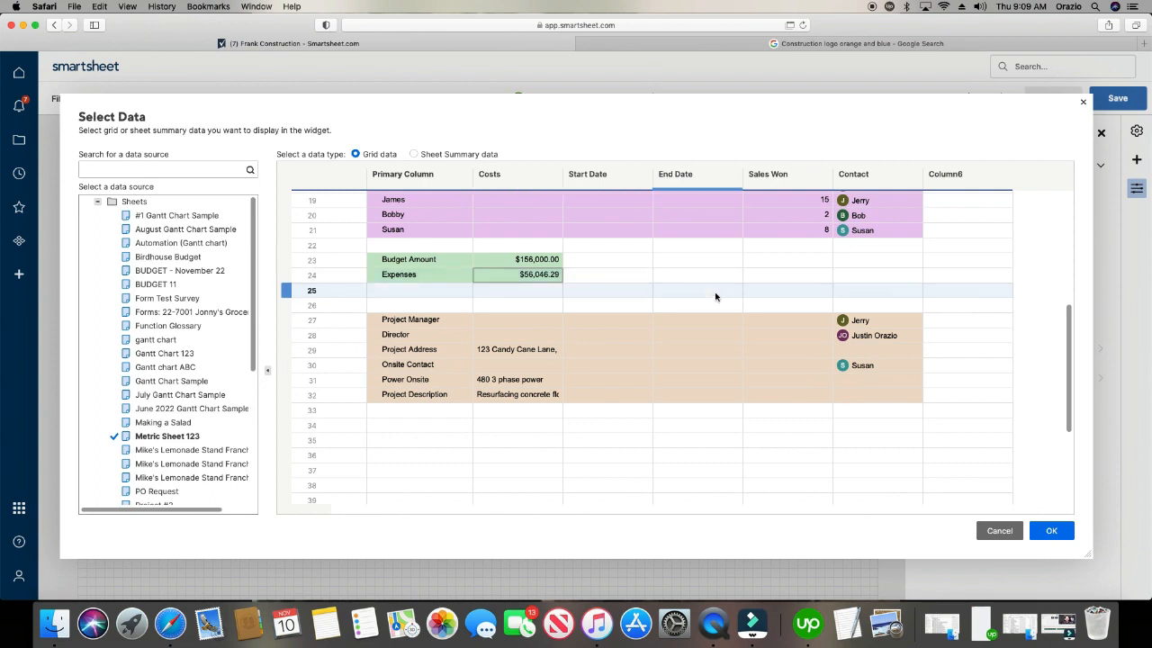
click(1042, 530)
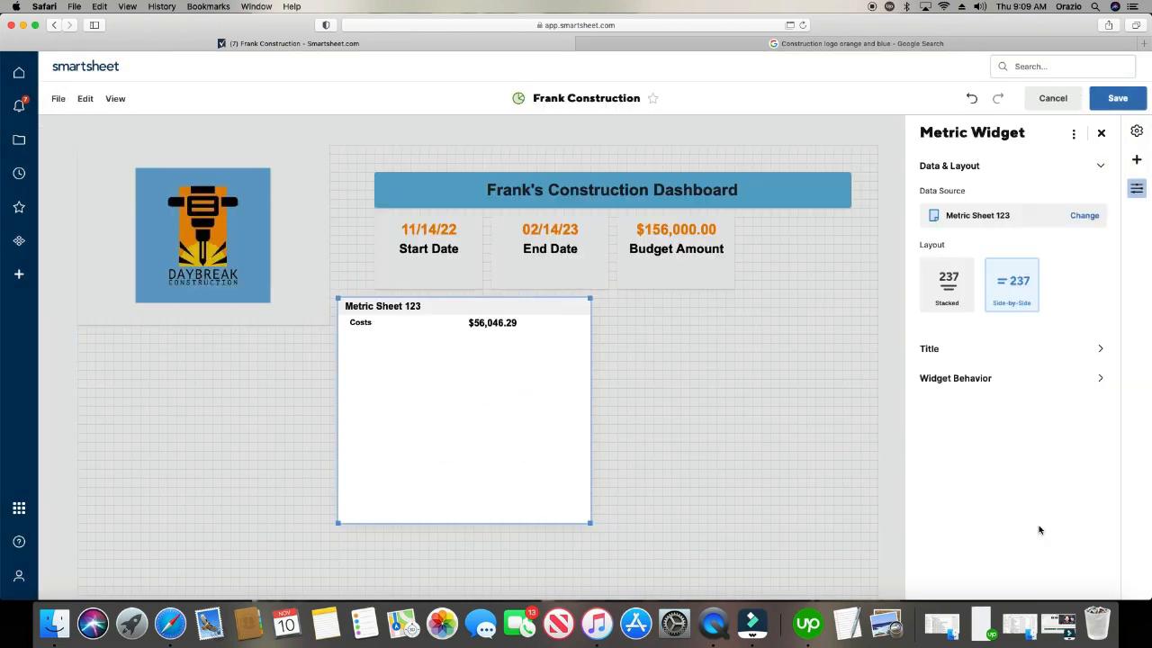
click(930, 349)
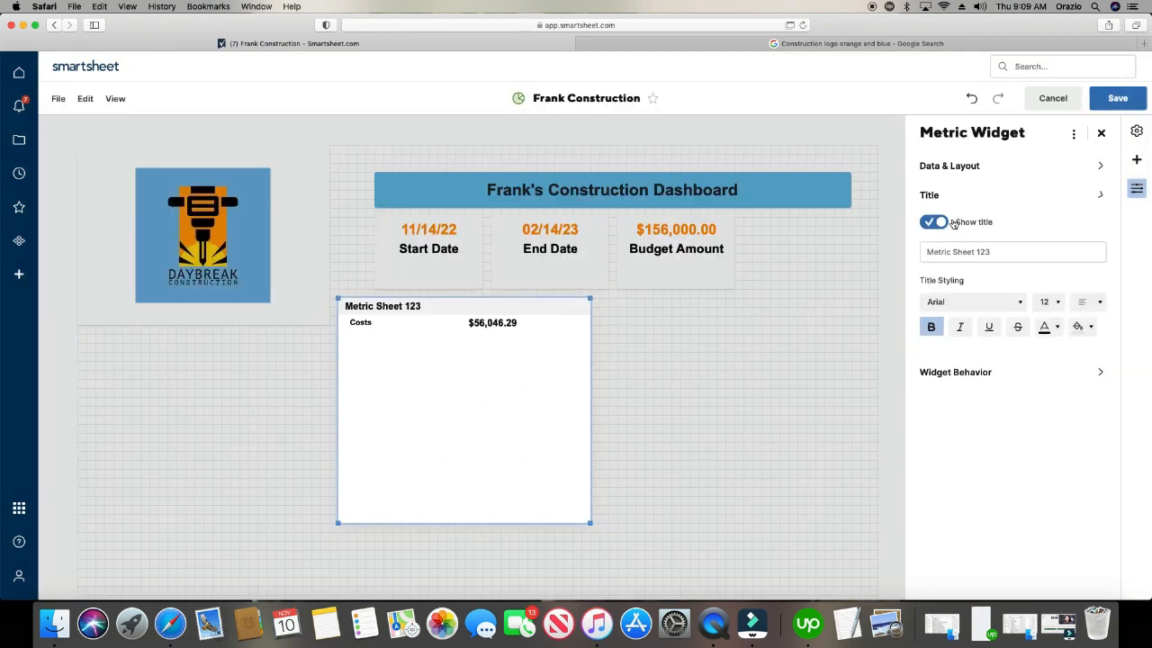
click(931, 221)
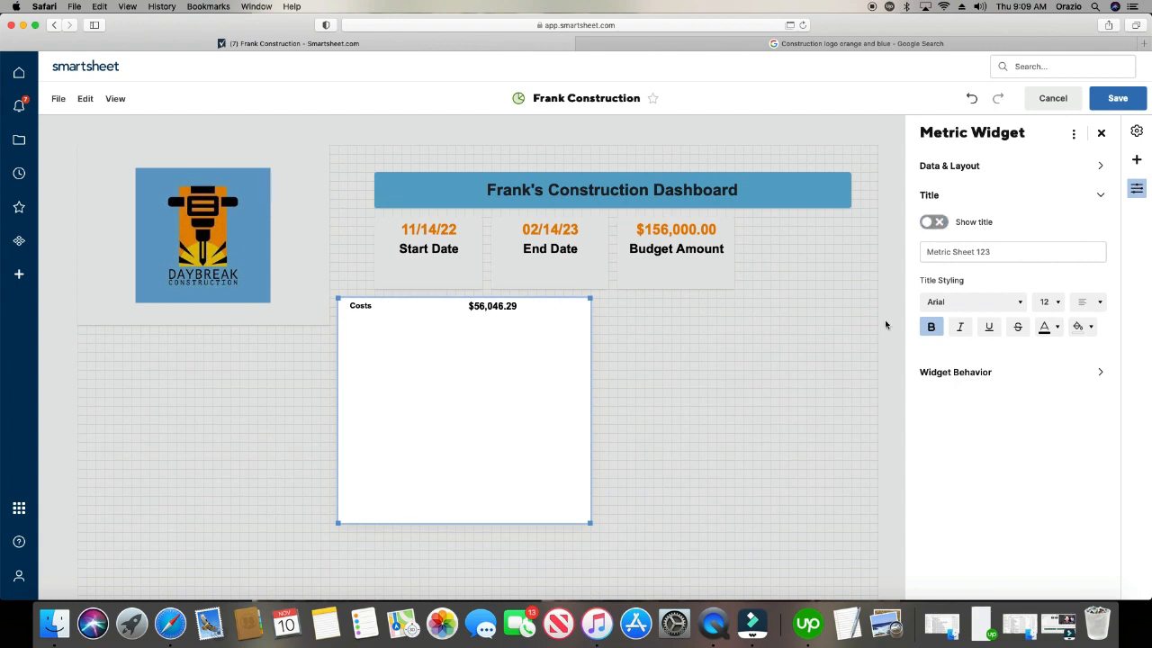
Switch the expenses metric widget to the Stacked layout and format its value at font size 18 in orange.
click(968, 167)
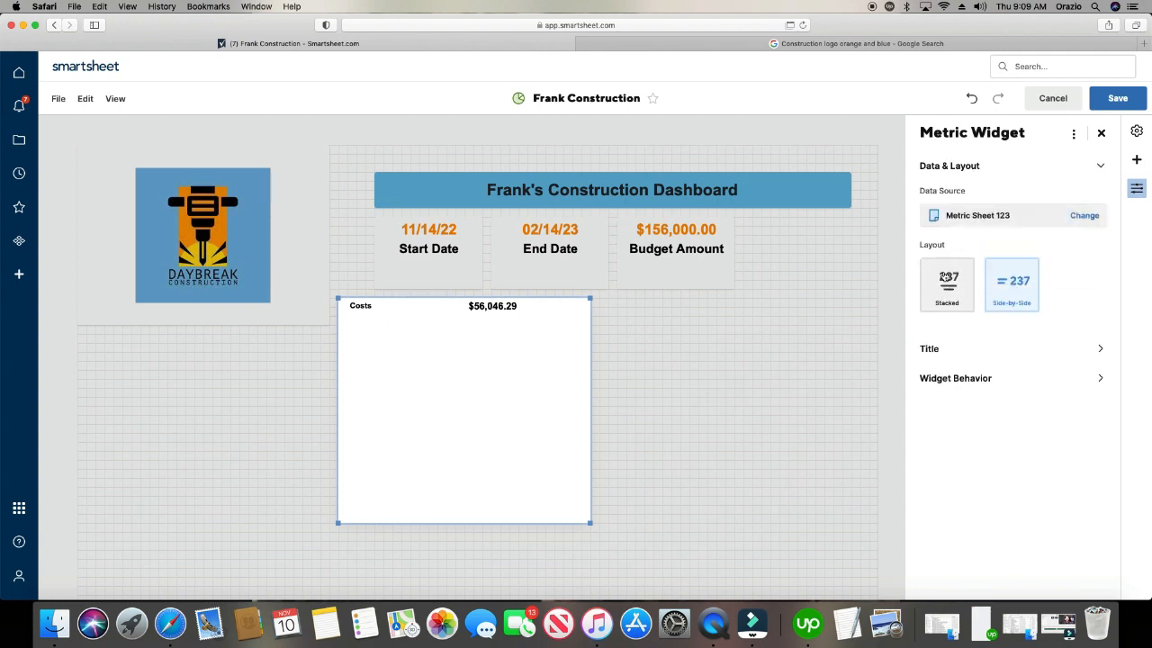
click(948, 277)
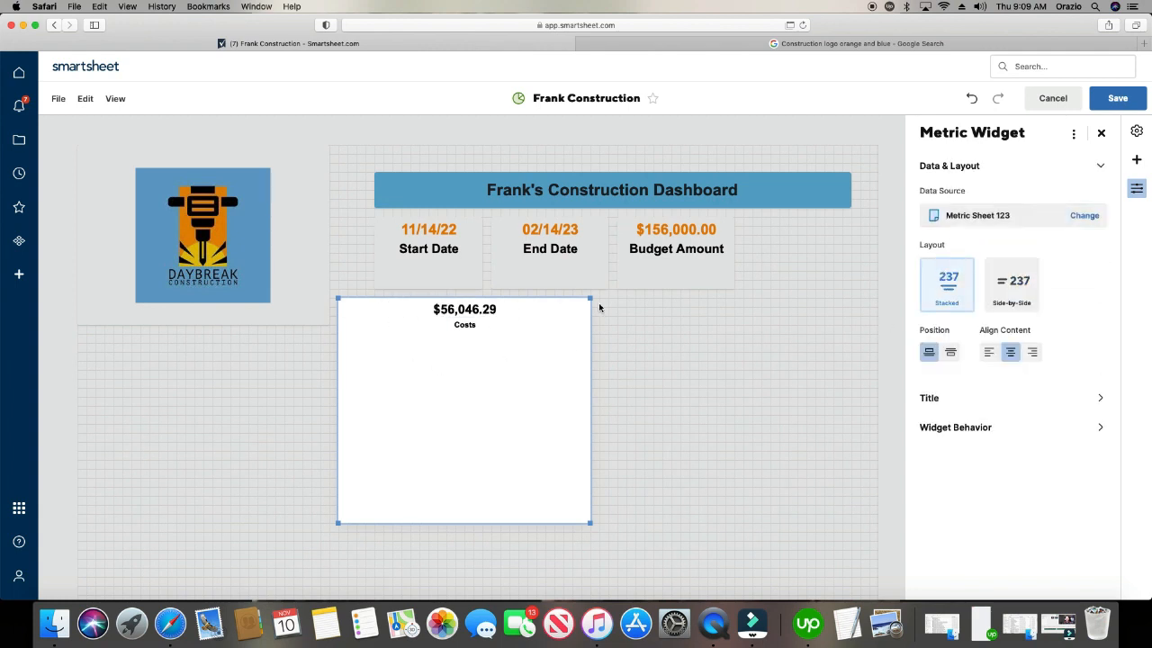
click(477, 308)
click(435, 282)
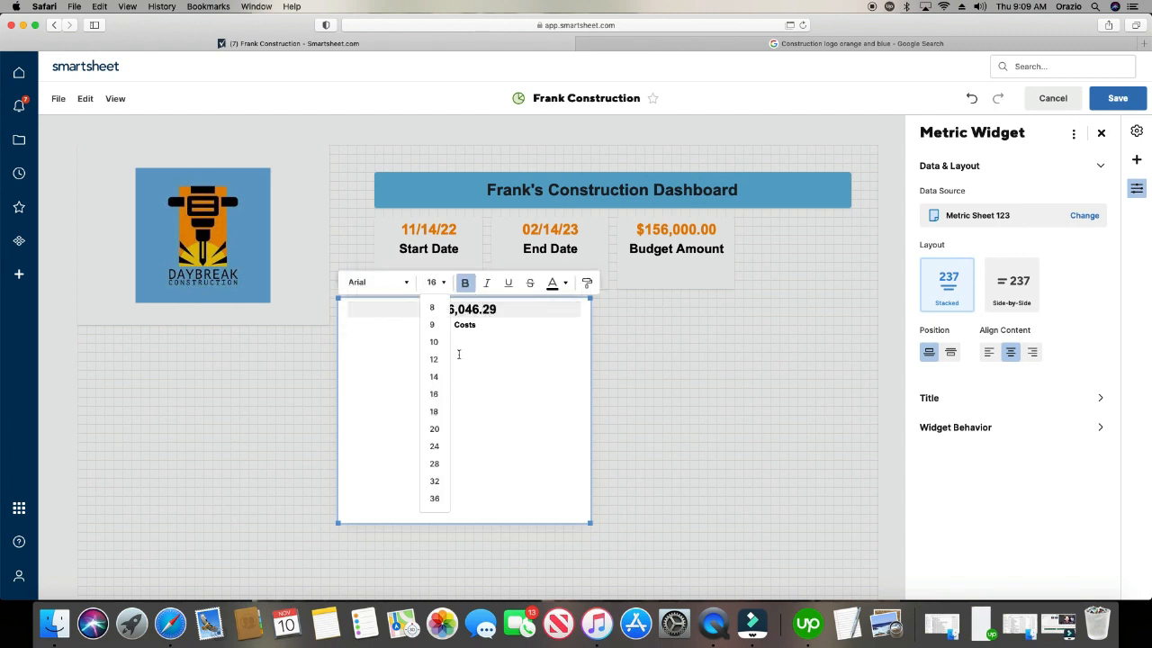
click(435, 411)
click(552, 284)
click(570, 333)
Rename the Costs label under the expenses value to Expenses and set it to font size 16.
click(465, 327)
double_click(465, 328)
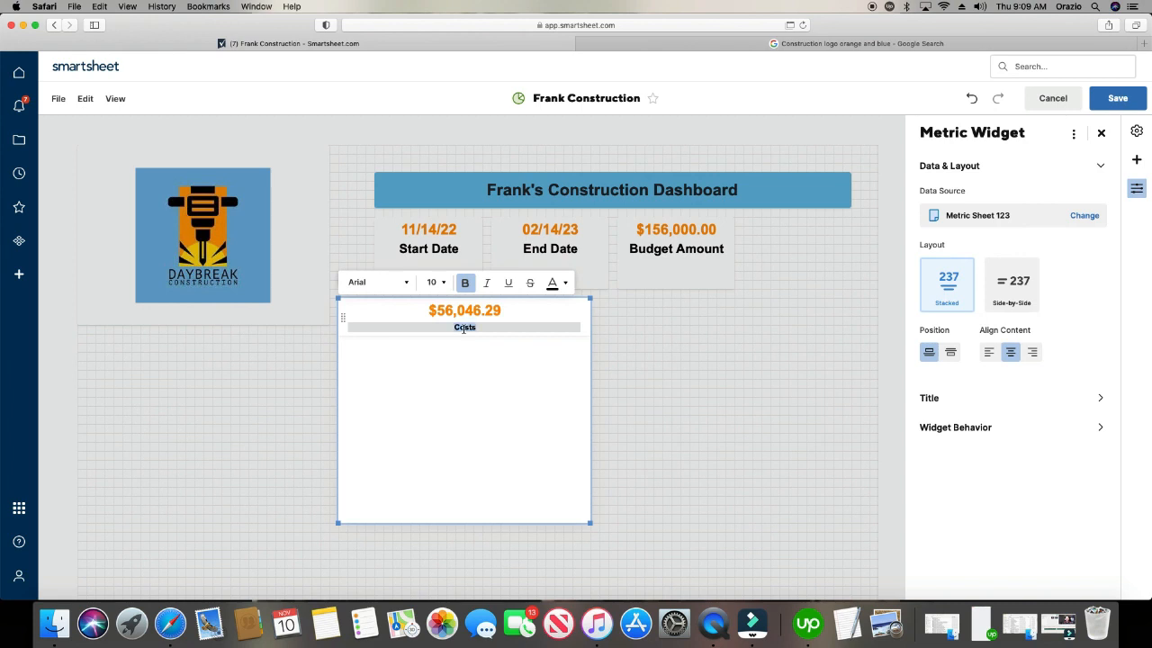
text(Expenses)
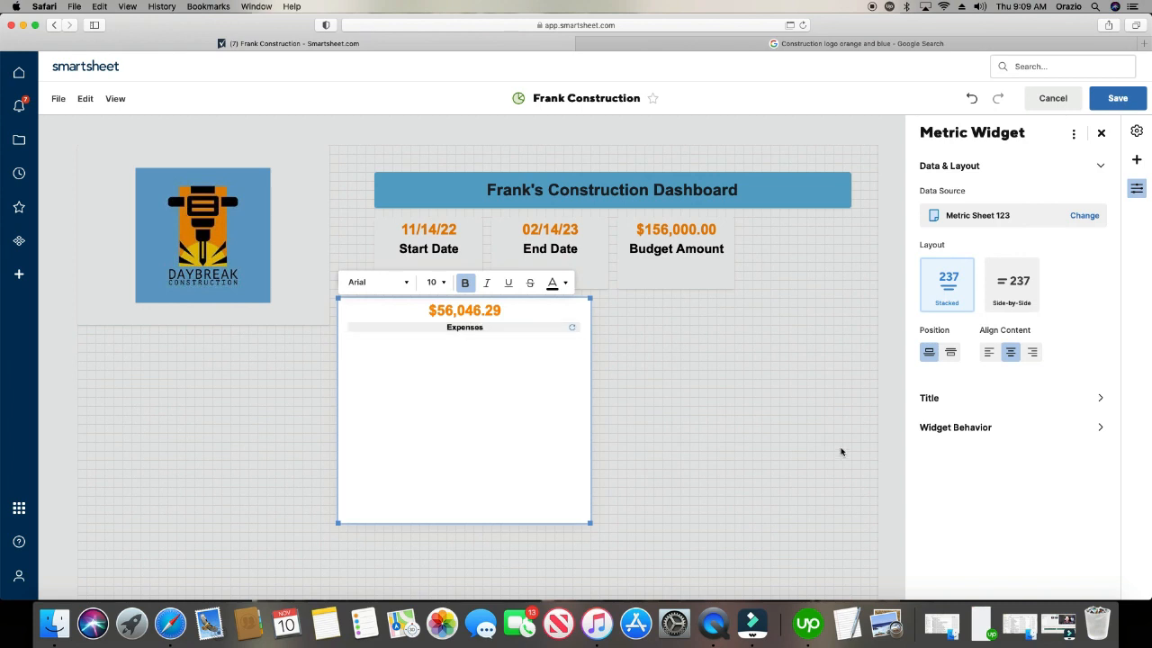
click(435, 282)
click(434, 394)
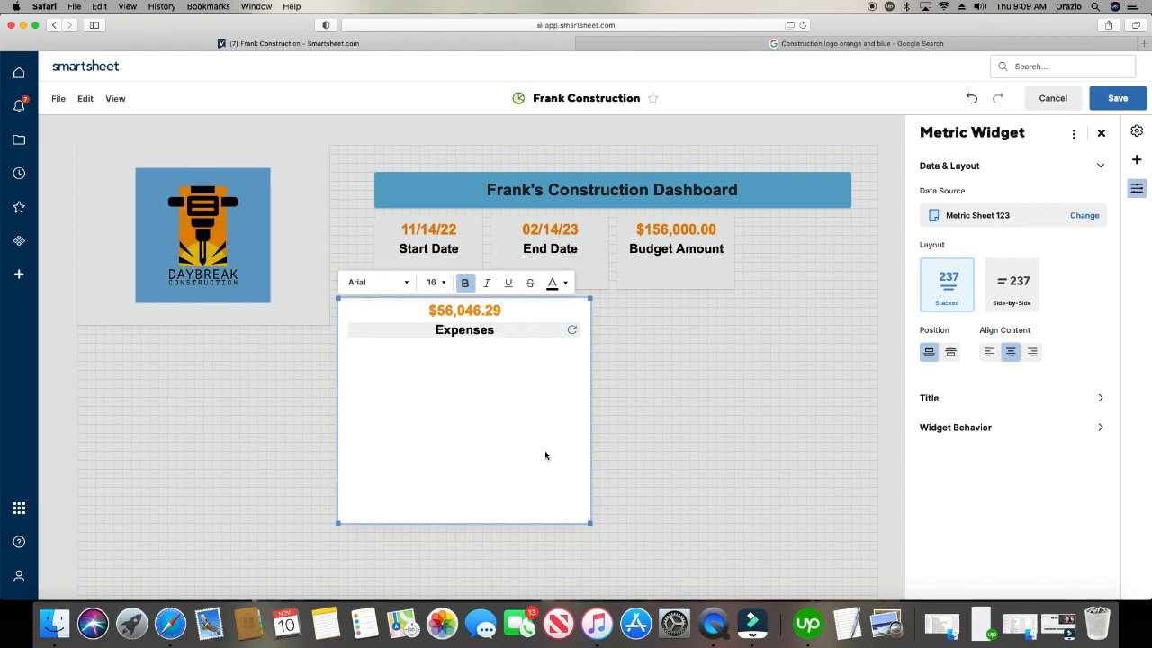
Shrink the Expenses widget to a small tile next to Budget Amount, under the title banner, and save the dashboard.
drag(590, 523, 482, 406)
drag(338, 405, 373, 372)
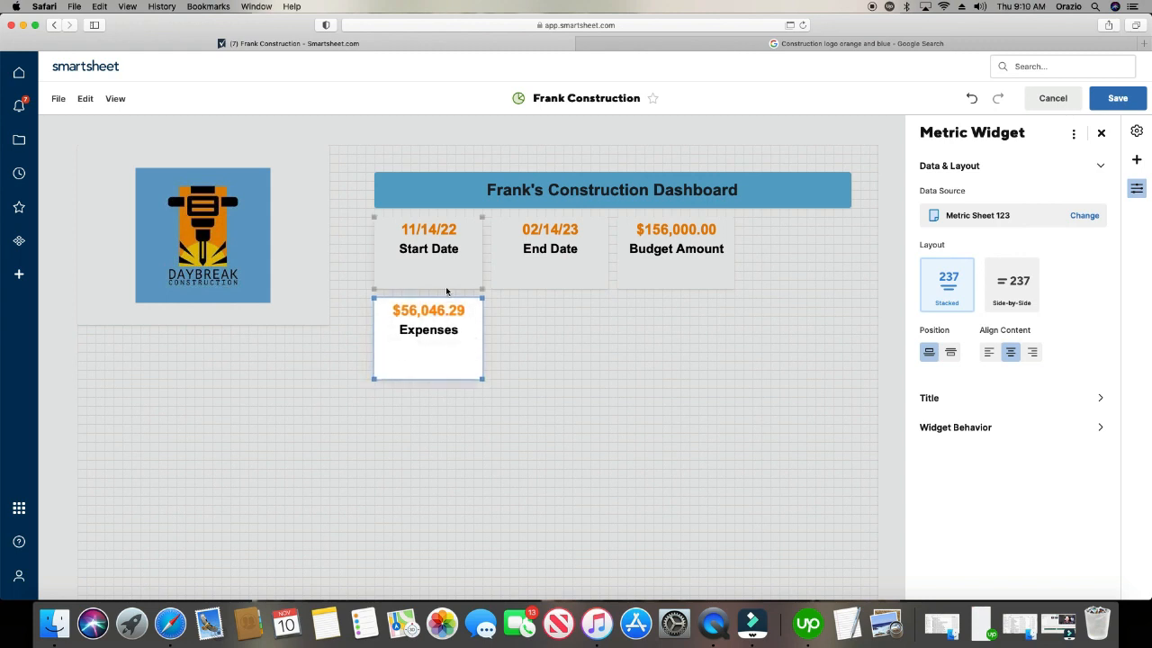
drag(462, 297, 812, 219)
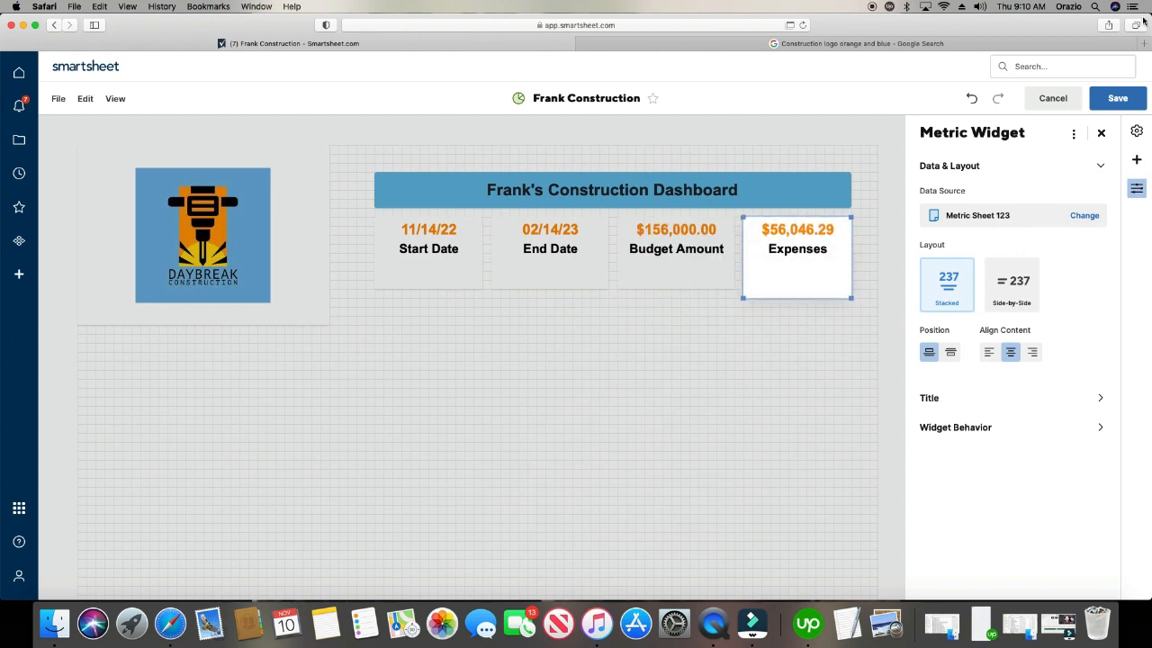
click(1117, 98)
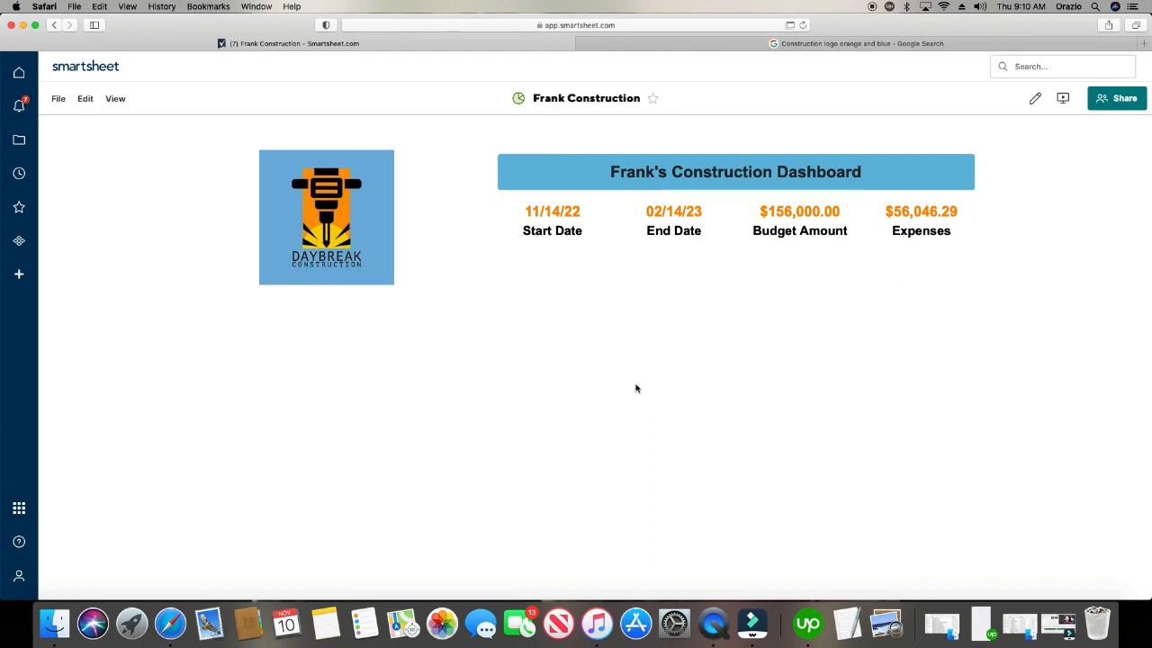
Reopen the dashboard for editing and add a fifth metric widget.
click(85, 99)
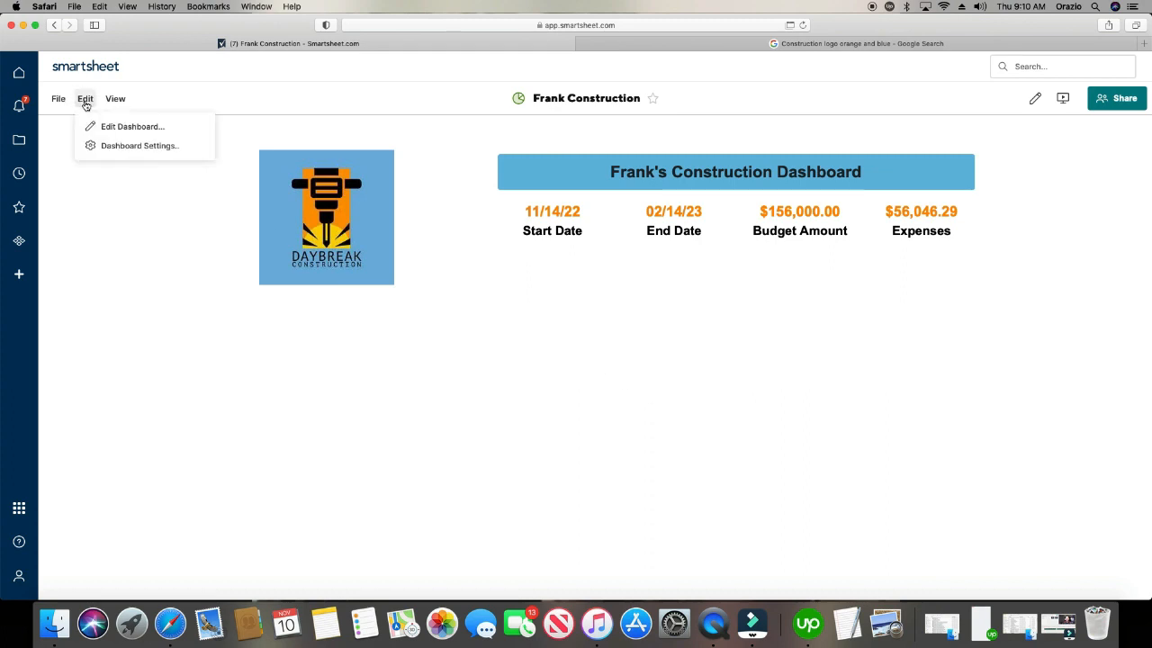
click(126, 127)
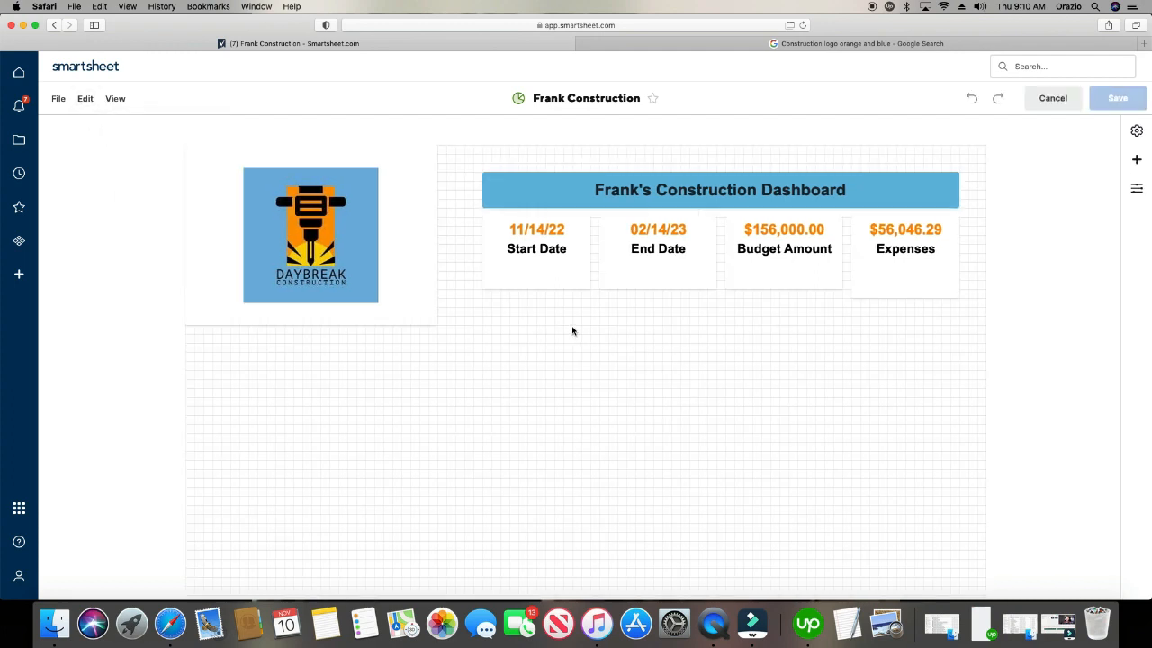
click(86, 99)
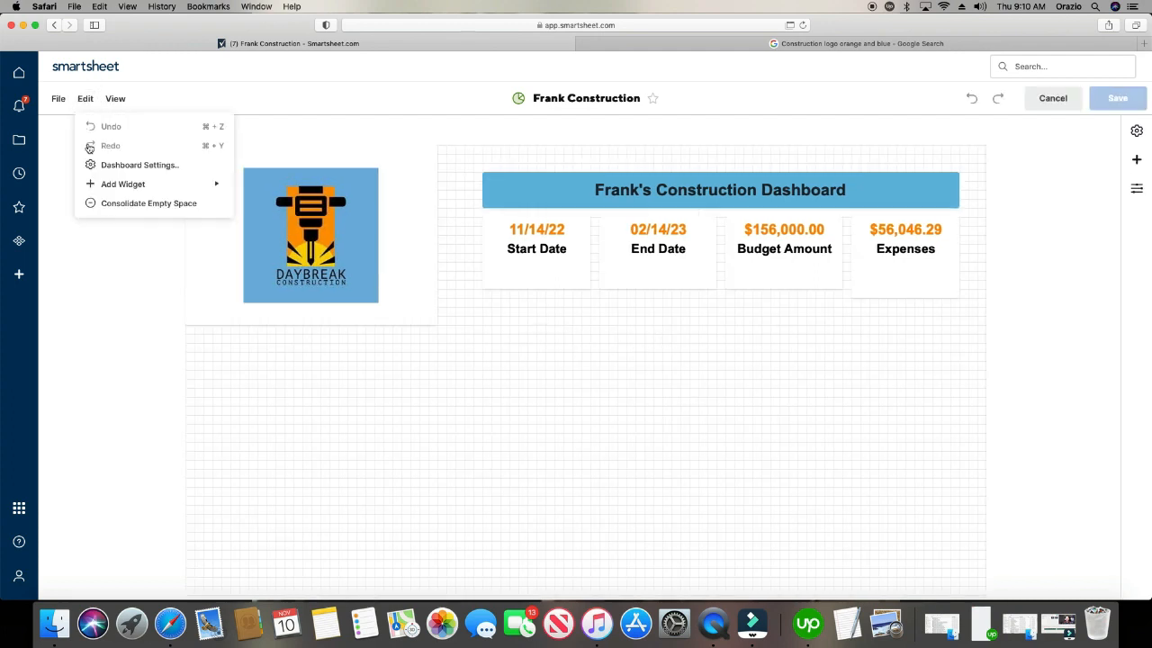
mouse_move(103, 189)
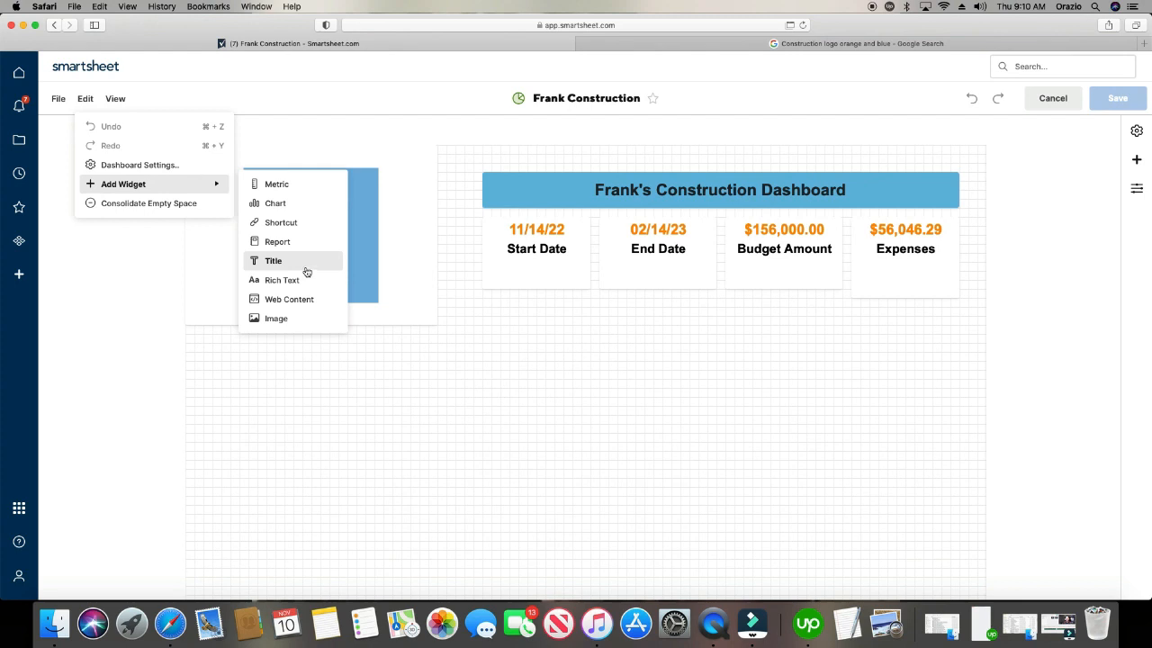
click(306, 188)
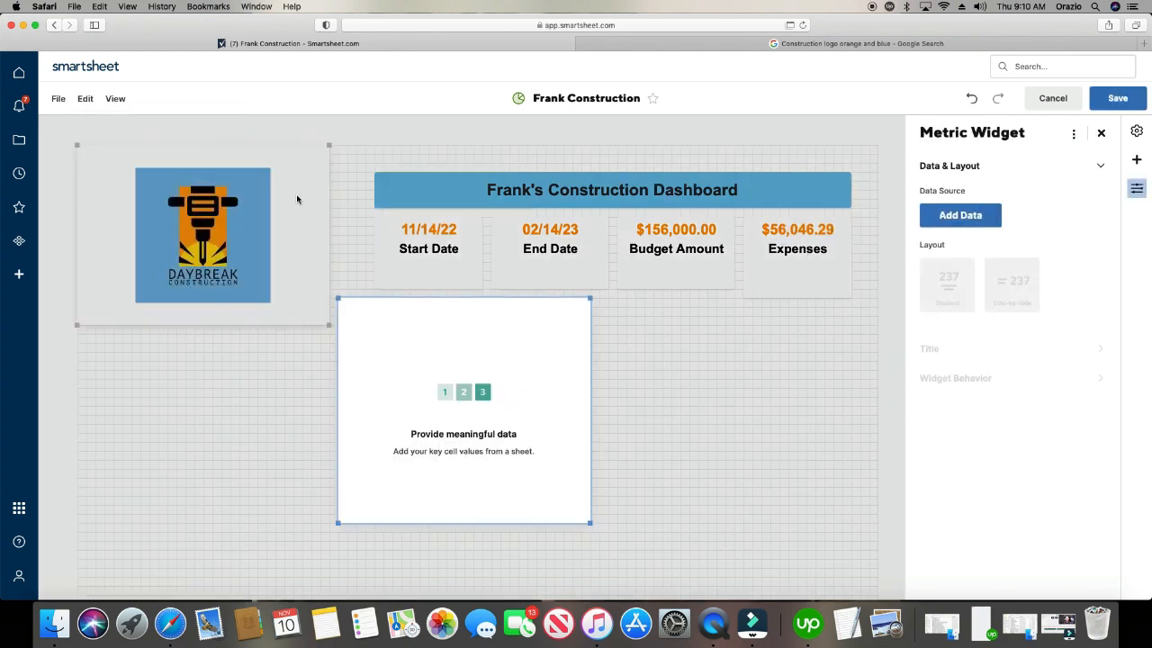
Link the new metric widget to rows 27 to 32 of Metric Sheet 123, from Primary Column through Contact.
click(980, 216)
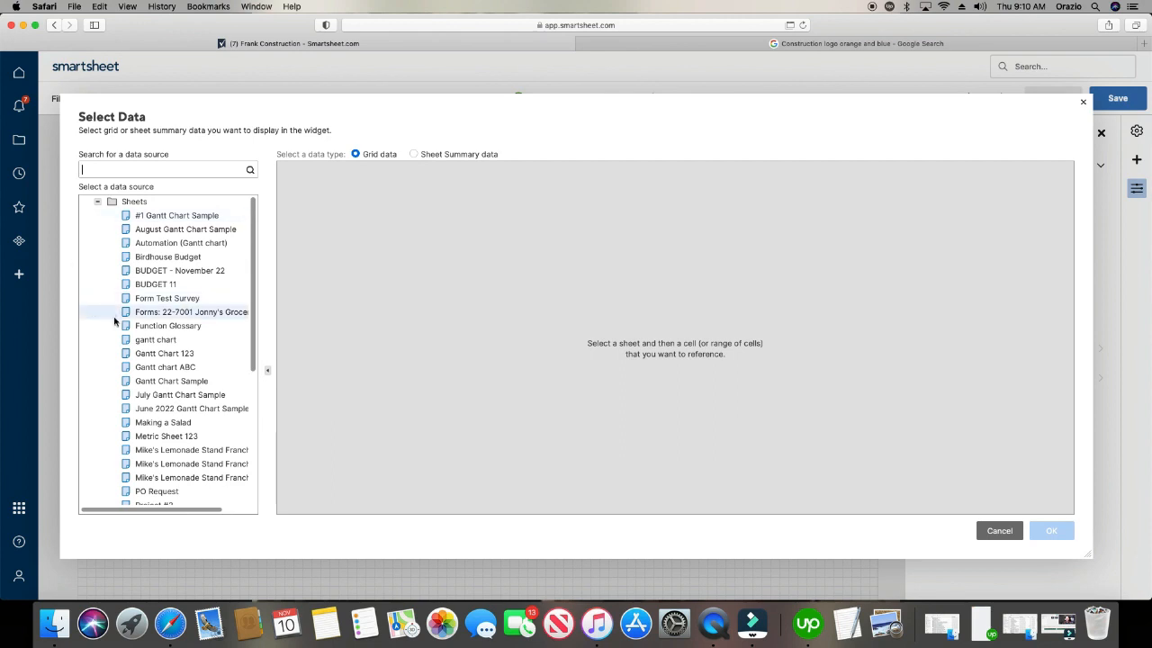
click(198, 437)
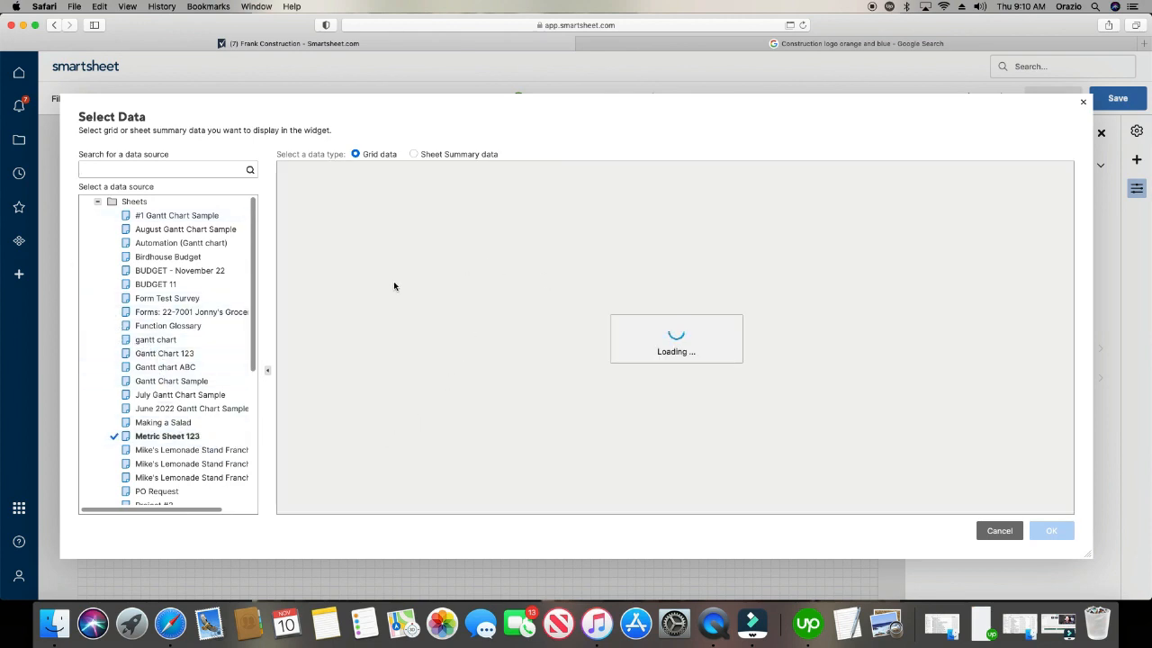
scroll(464, 317, down, 6)
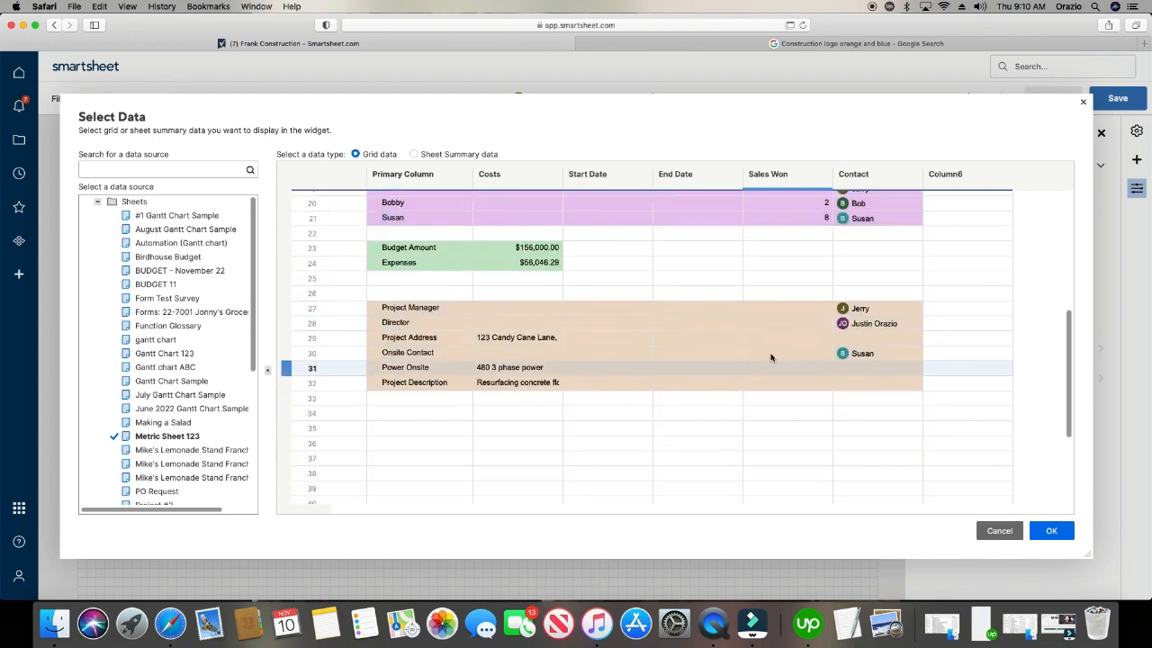
click(428, 307)
drag(428, 308, 848, 384)
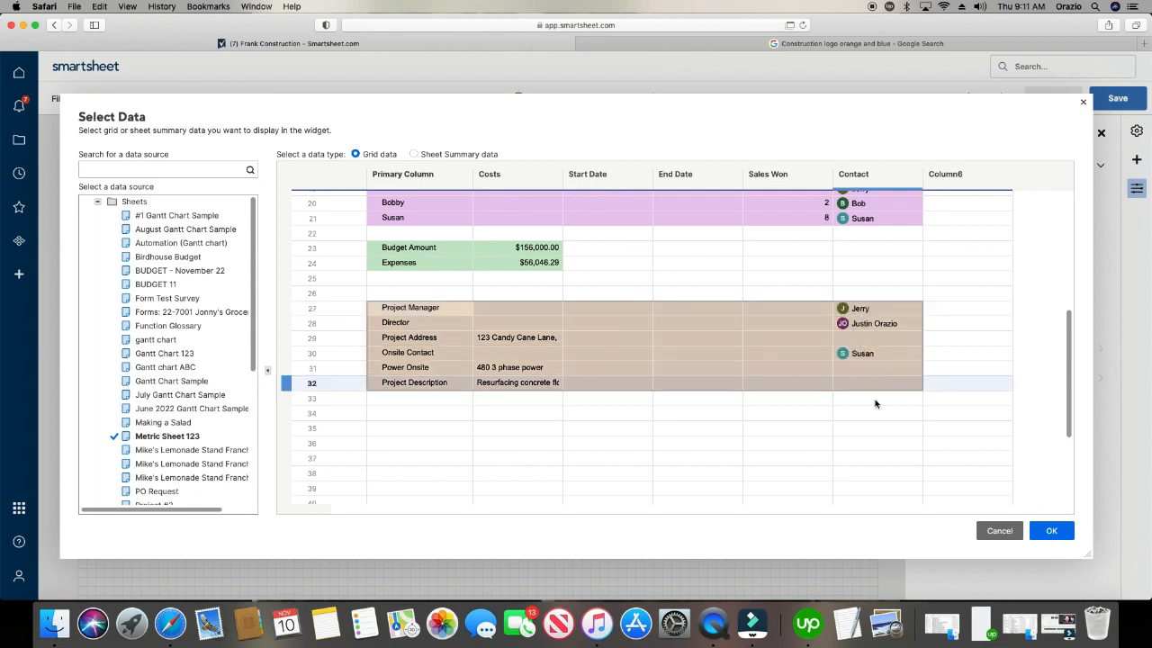
click(1052, 531)
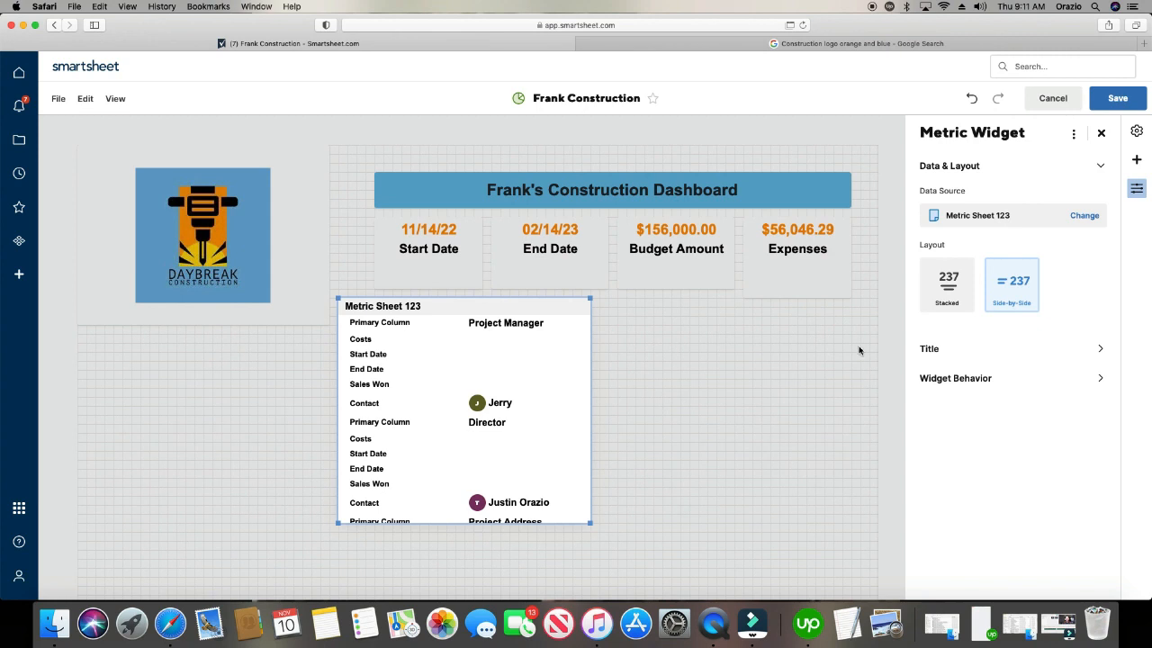
Make the project details widget narrower and taller, and remove the five entries from Primary Column to Sales Won above the first Contact.
mouse_move(589, 526)
mouse_down()
mouse_move(585, 625)
mouse_move(577, 527)
mouse_move(568, 527)
mouse_up()
scroll(633, 452, up, 3)
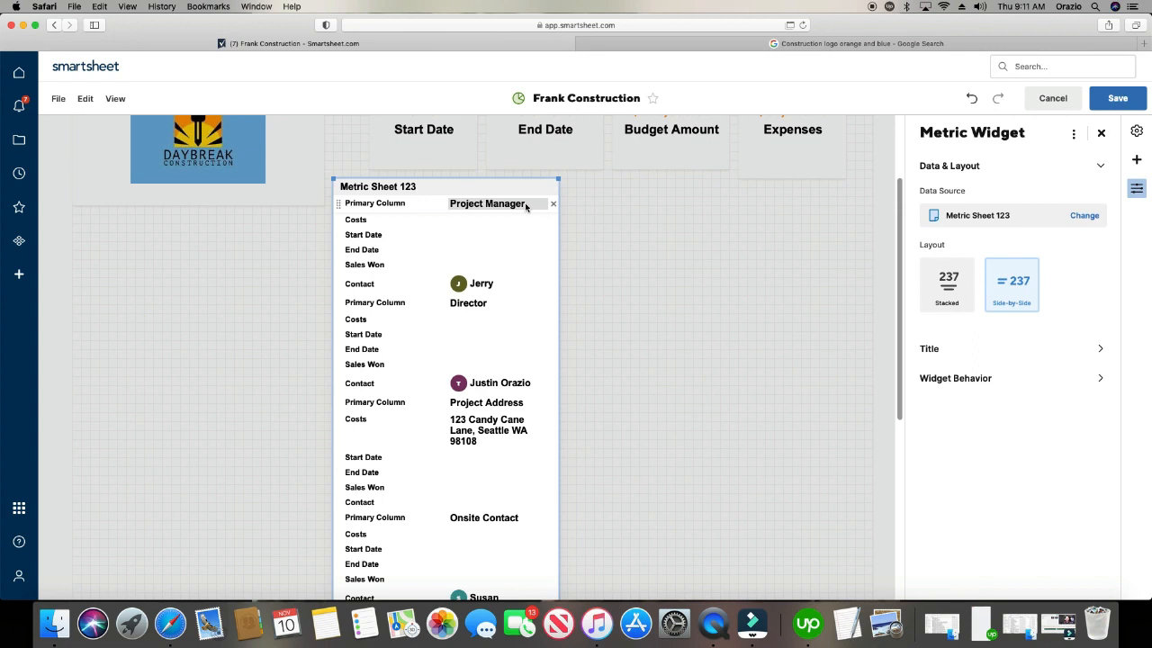
click(552, 203)
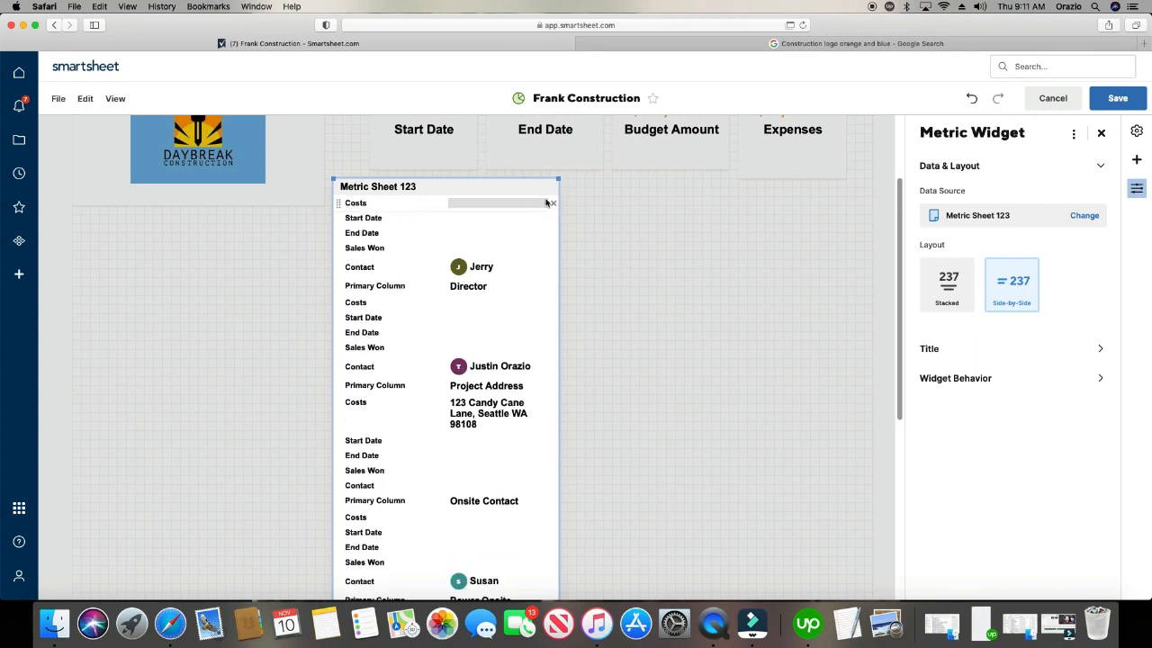
click(551, 204)
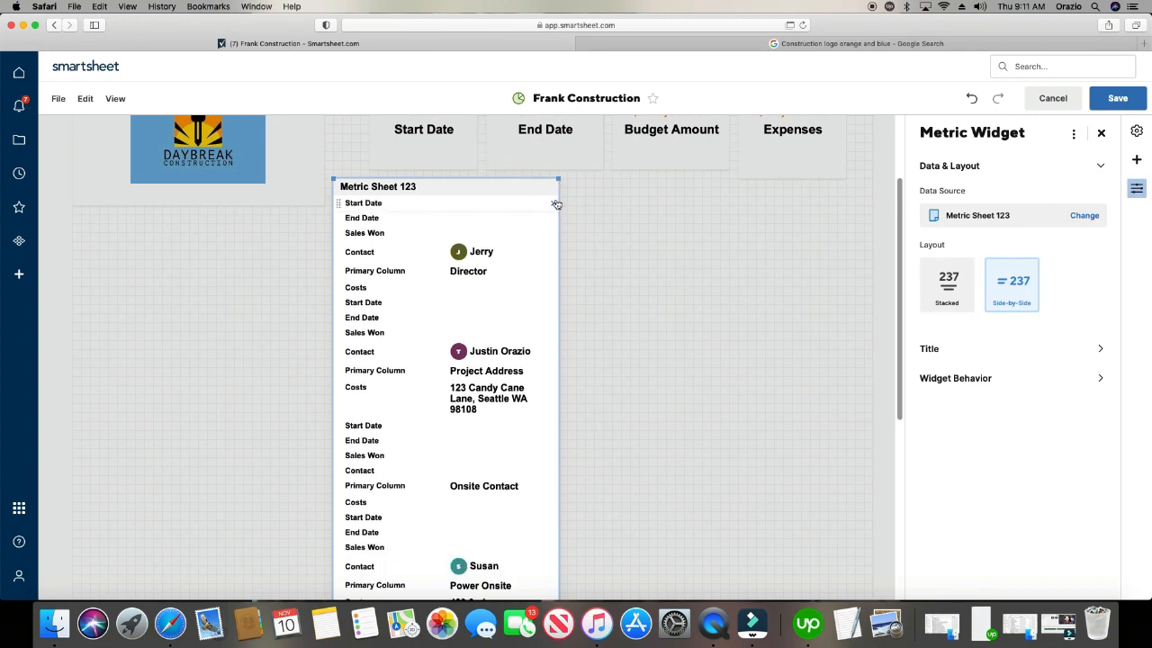
click(553, 203)
click(553, 204)
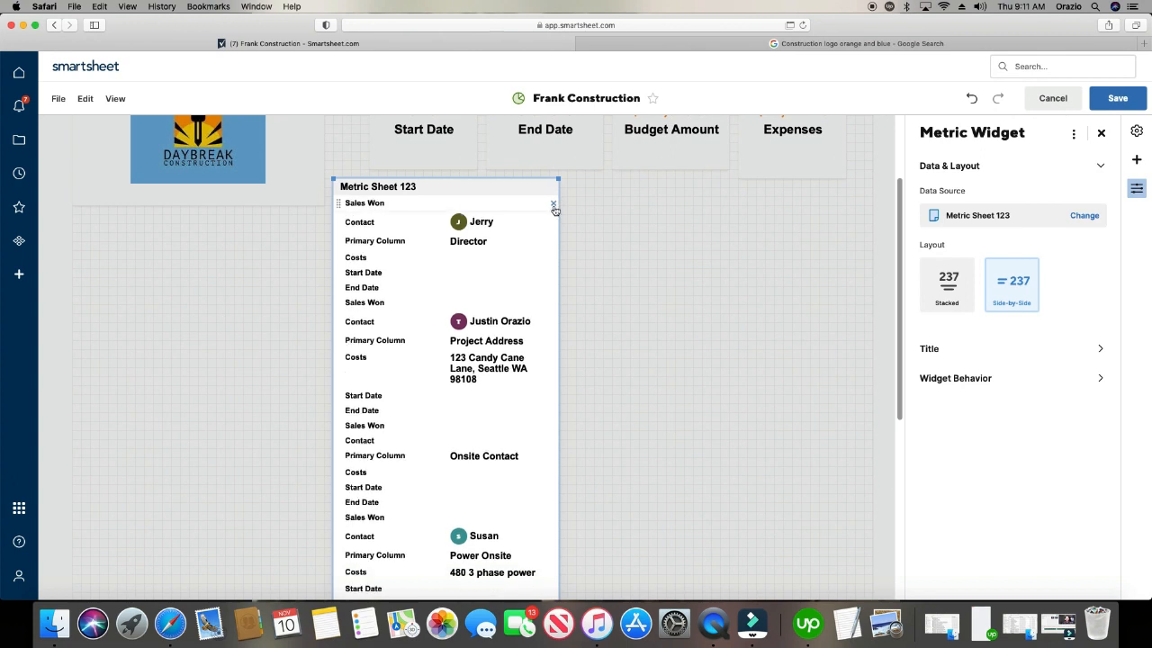
click(553, 204)
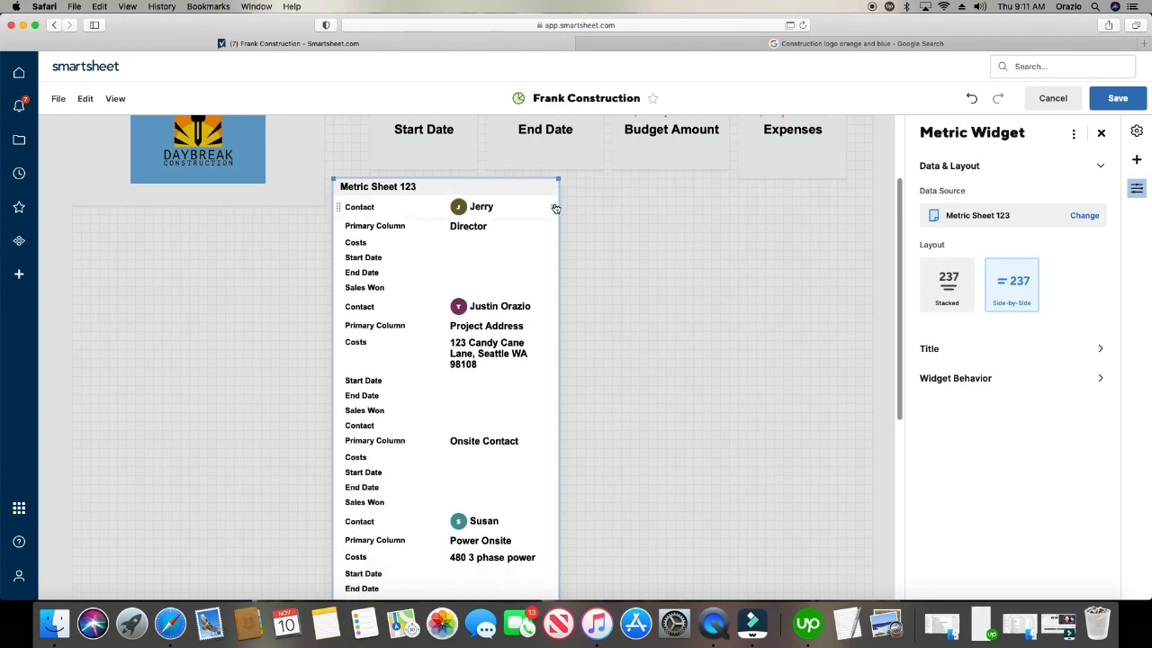
Rename the first Contact label in the project details widget to Forman.
click(385, 205)
click(385, 205)
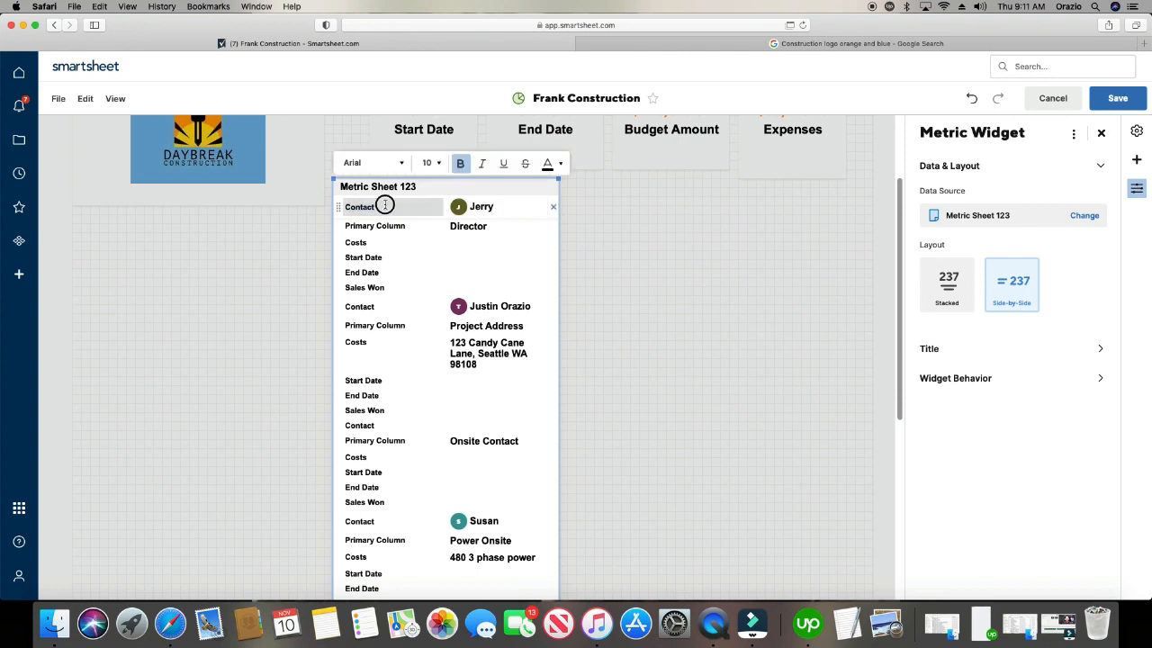
drag(385, 205, 346, 207)
text(On)
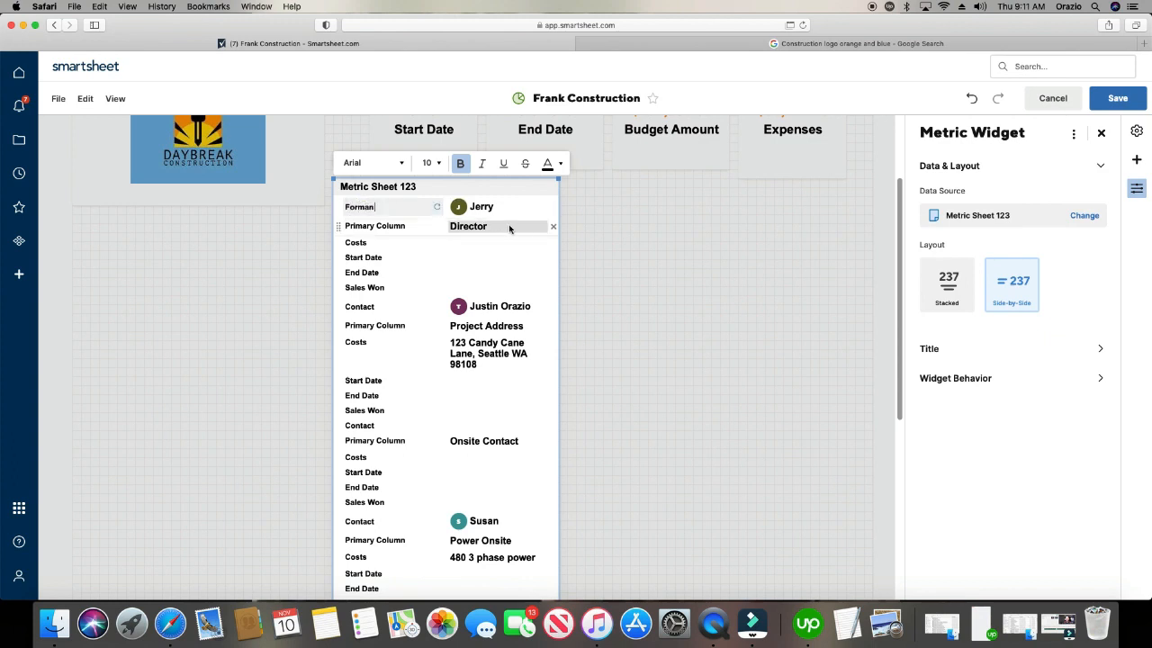
Remove the five entries between Forman and the next Contact, and rename that Contact label to Director.
click(554, 226)
click(554, 226)
click(553, 226)
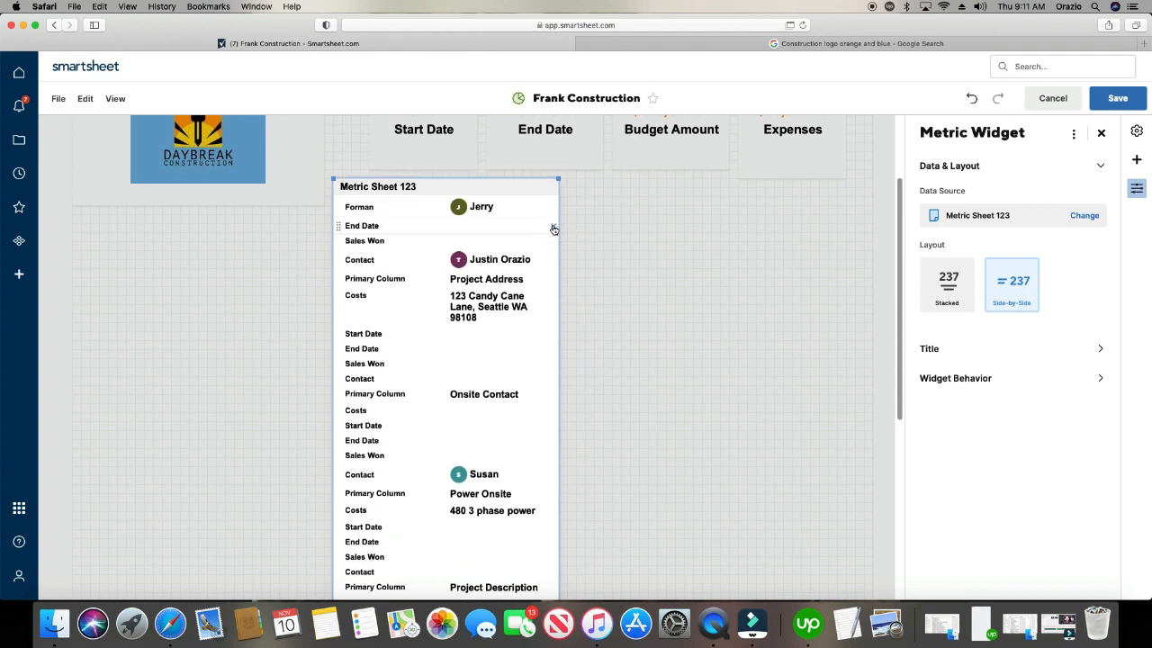
click(553, 226)
click(554, 227)
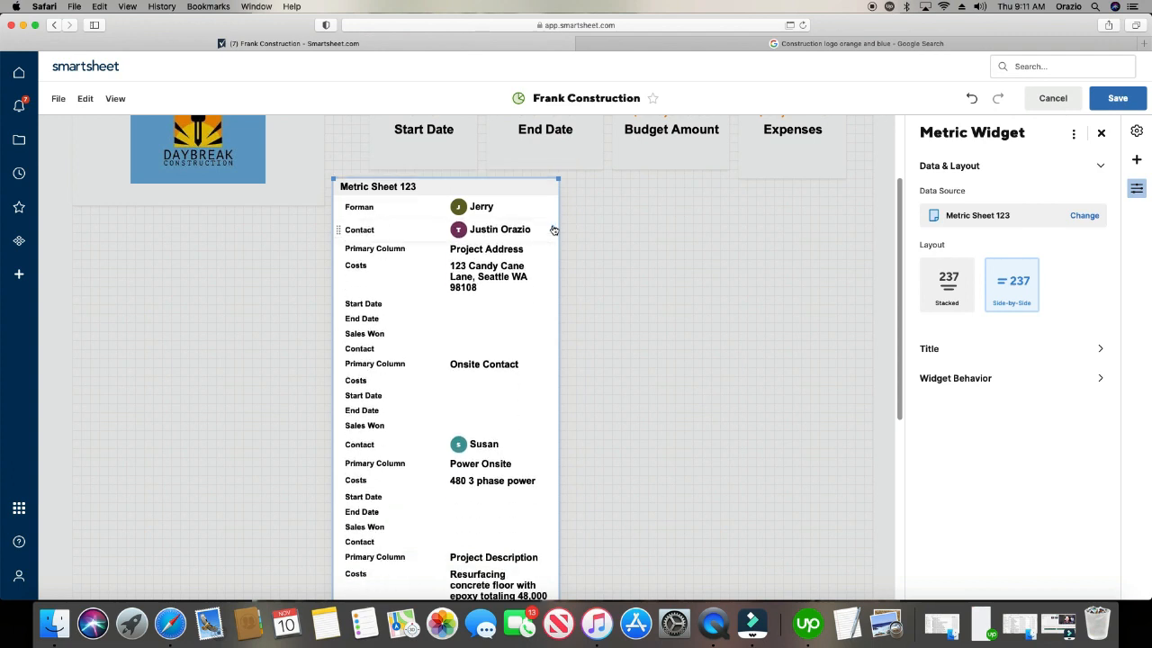
click(401, 230)
drag(387, 232, 343, 232)
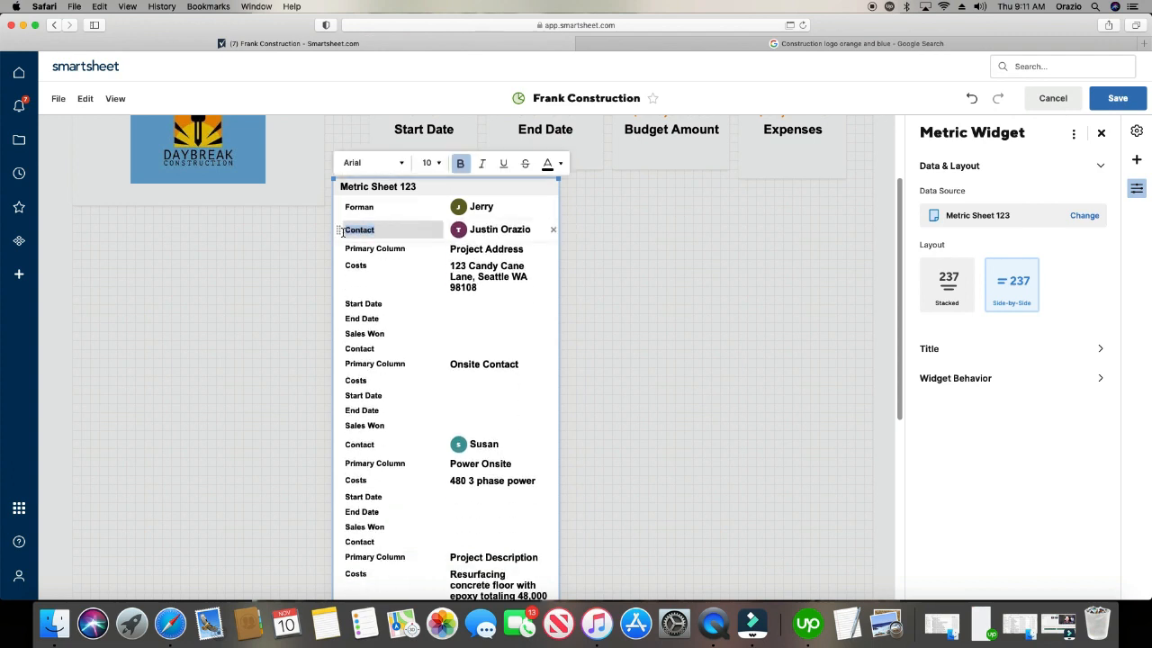
text(Director)
Remove the Primary Column entry below Director and rename the Costs label of the address entry to Project Address.
click(553, 249)
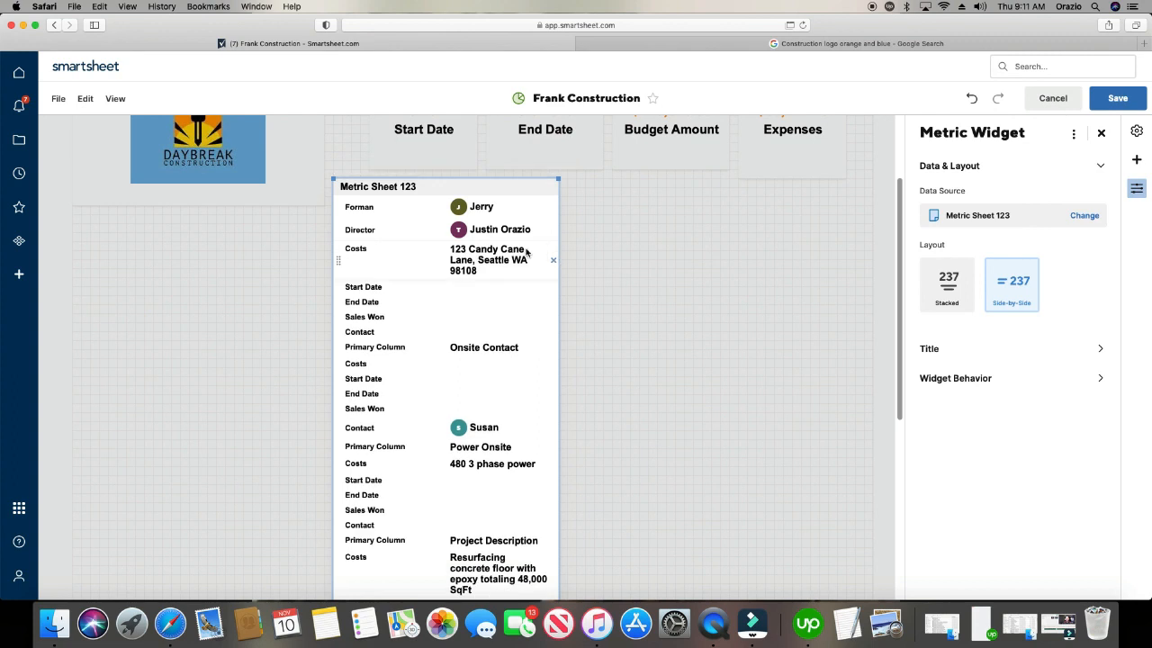
double_click(396, 250)
text(Project Addres)
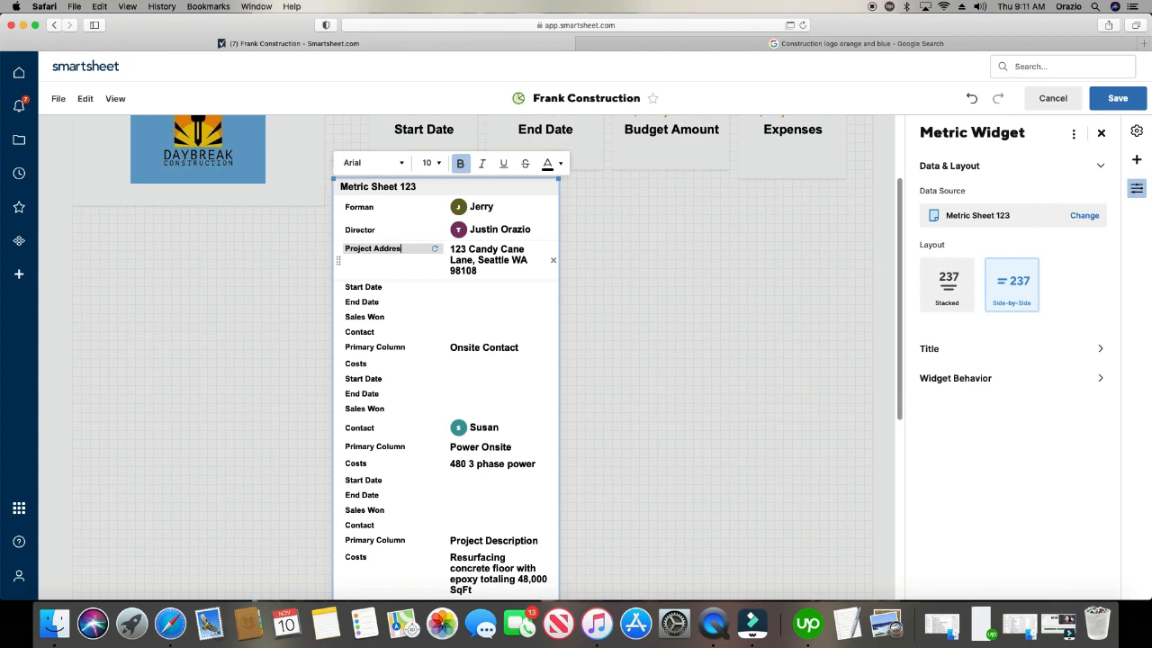
Remove the nine entries between Project Address and the Contact entry that holds the onsite contact.
click(553, 289)
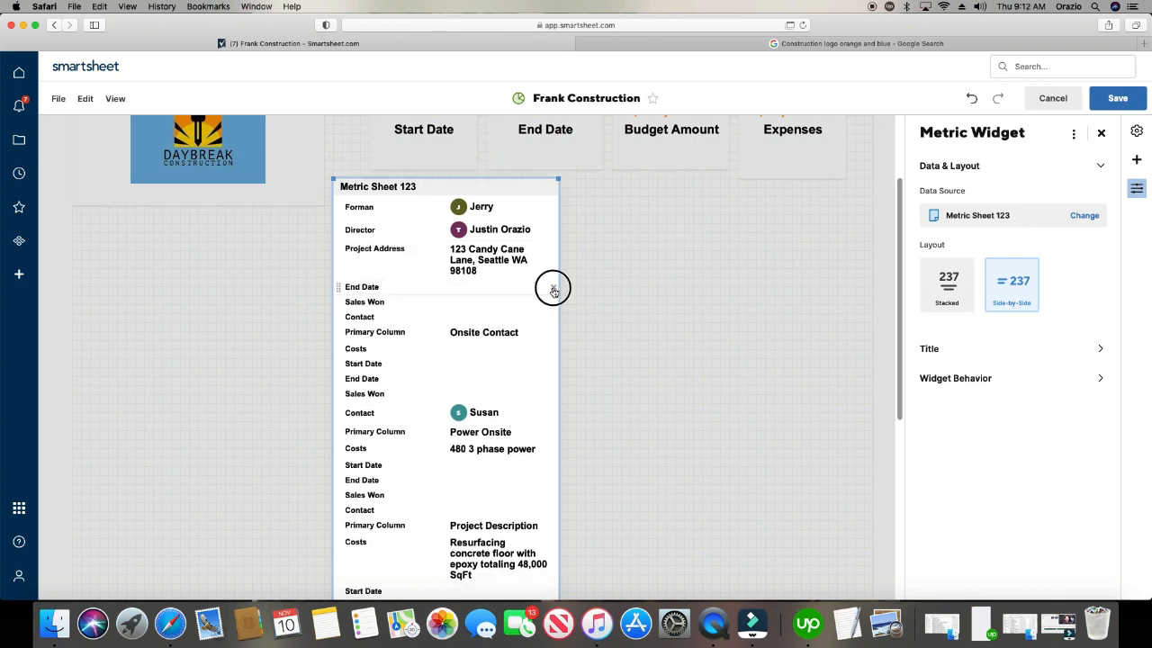
click(553, 289)
click(553, 290)
click(553, 290)
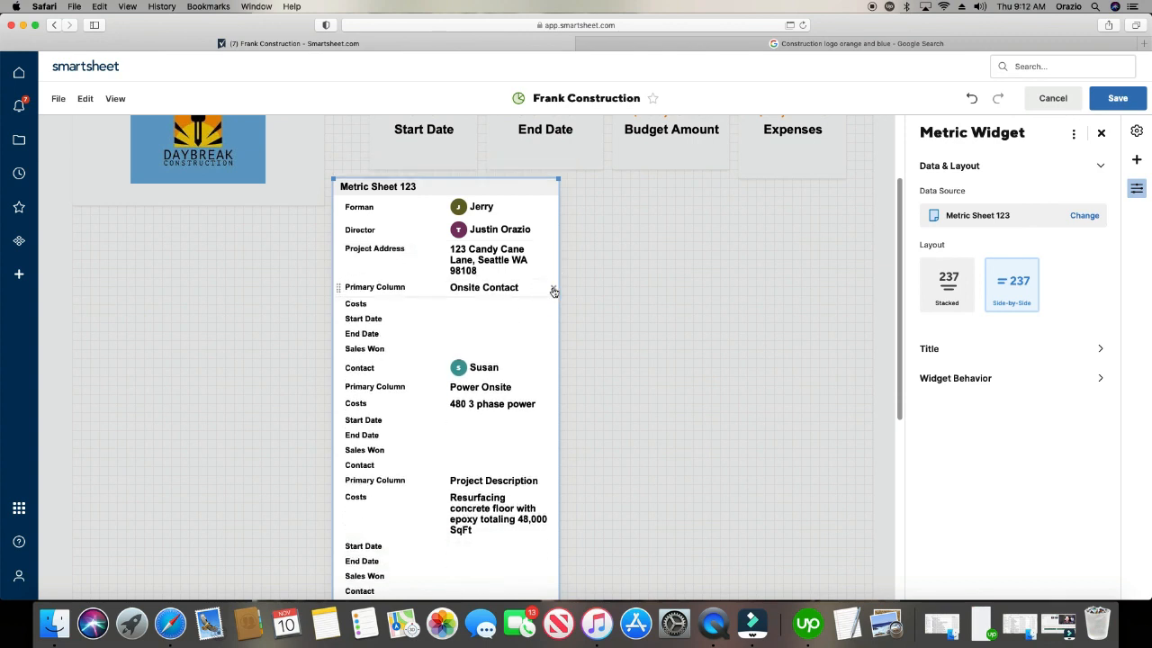
click(553, 290)
click(553, 290)
click(553, 290)
click(554, 290)
click(553, 290)
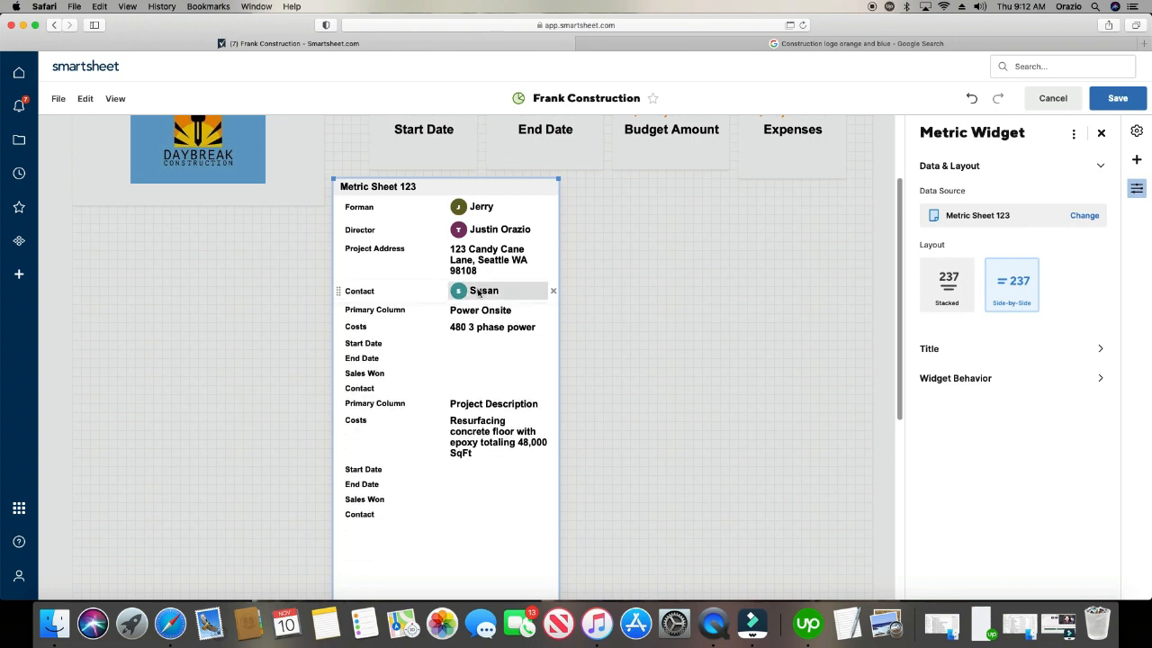
Rename the Contact label below Project Address to Onsite Contact.
click(385, 291)
drag(385, 291, 341, 293)
text(Onsite)
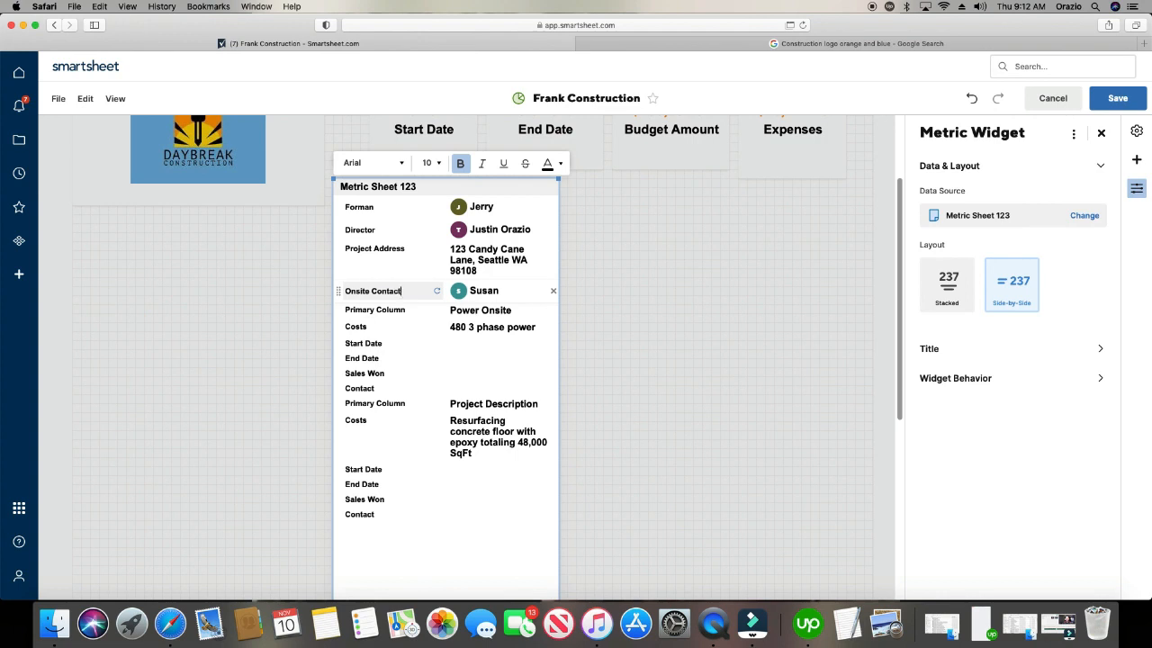
Remove the Primary Column entry below Onsite Contact and rename the Costs label of the power entry to Power Onsite.
click(554, 309)
click(373, 312)
double_click(372, 312)
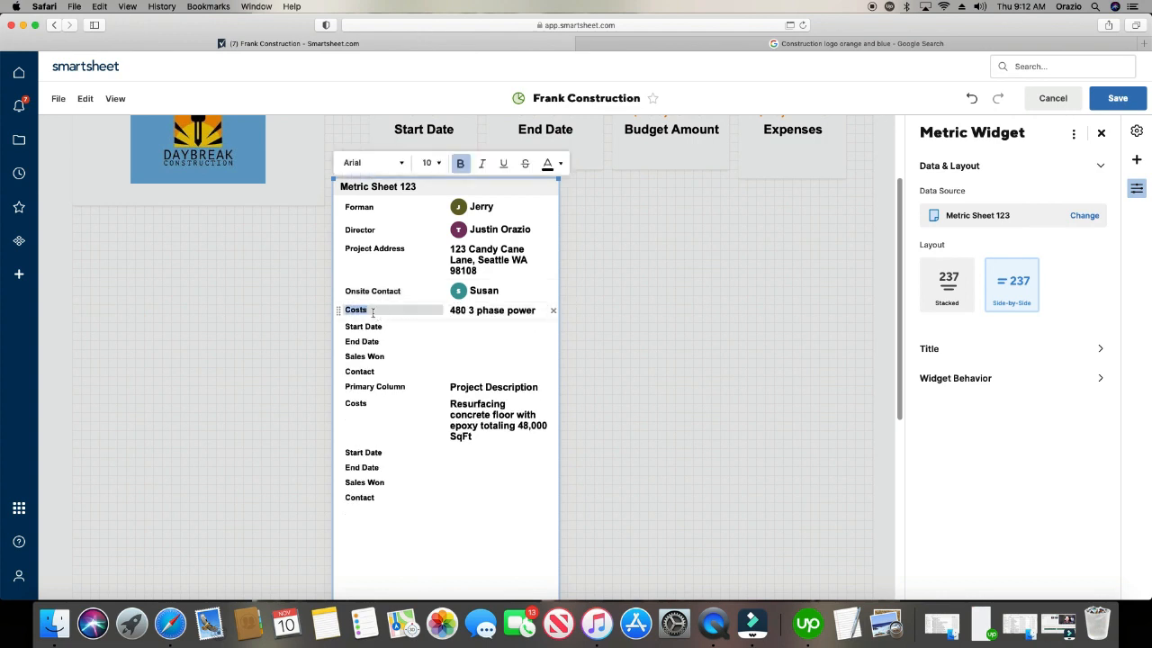
text(Power Onsite)
Remove the five entries between Power Onsite and the next Costs entry, and rename that Costs label to Project Description.
click(555, 327)
click(554, 327)
click(555, 328)
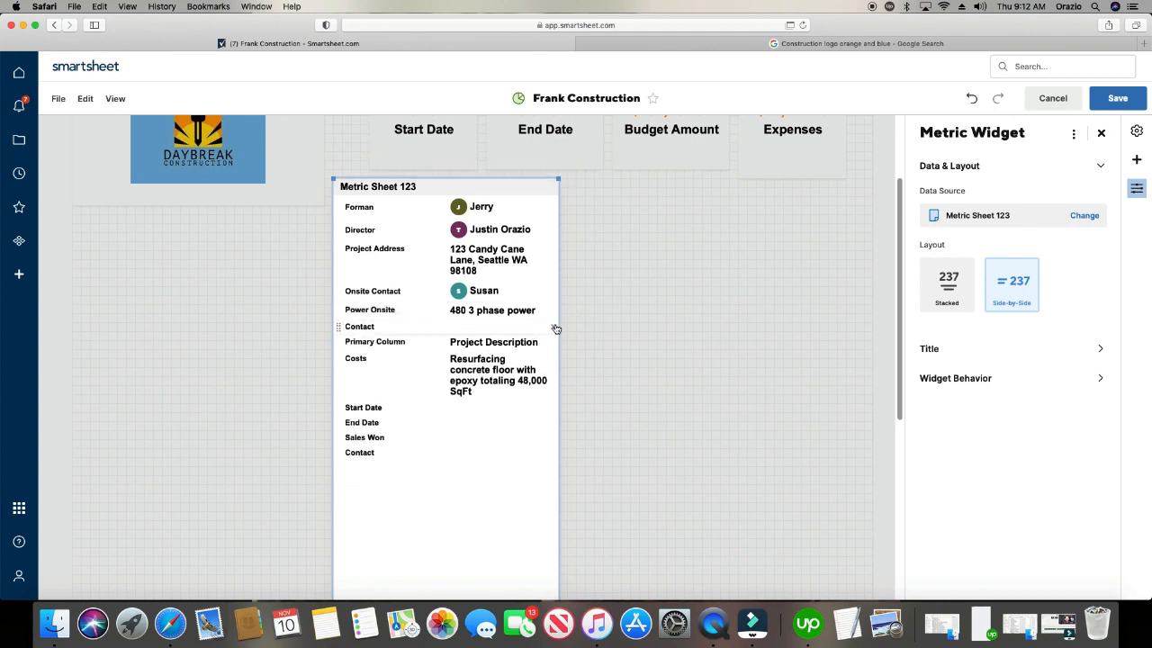
click(555, 328)
click(555, 329)
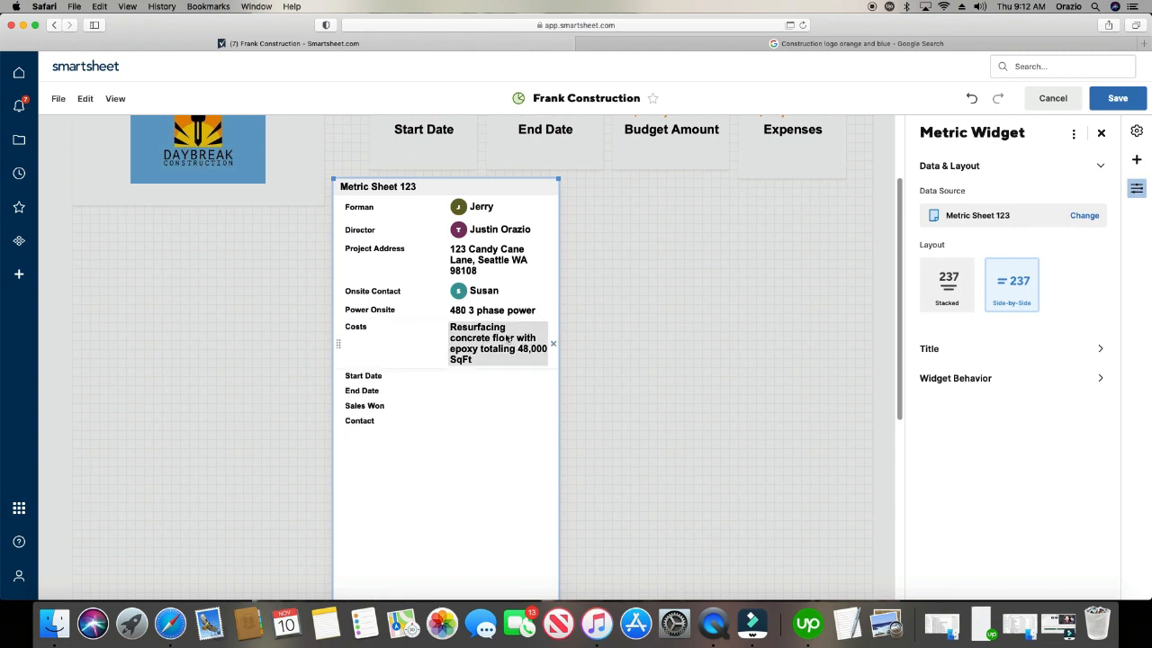
click(381, 328)
text(Project Description)
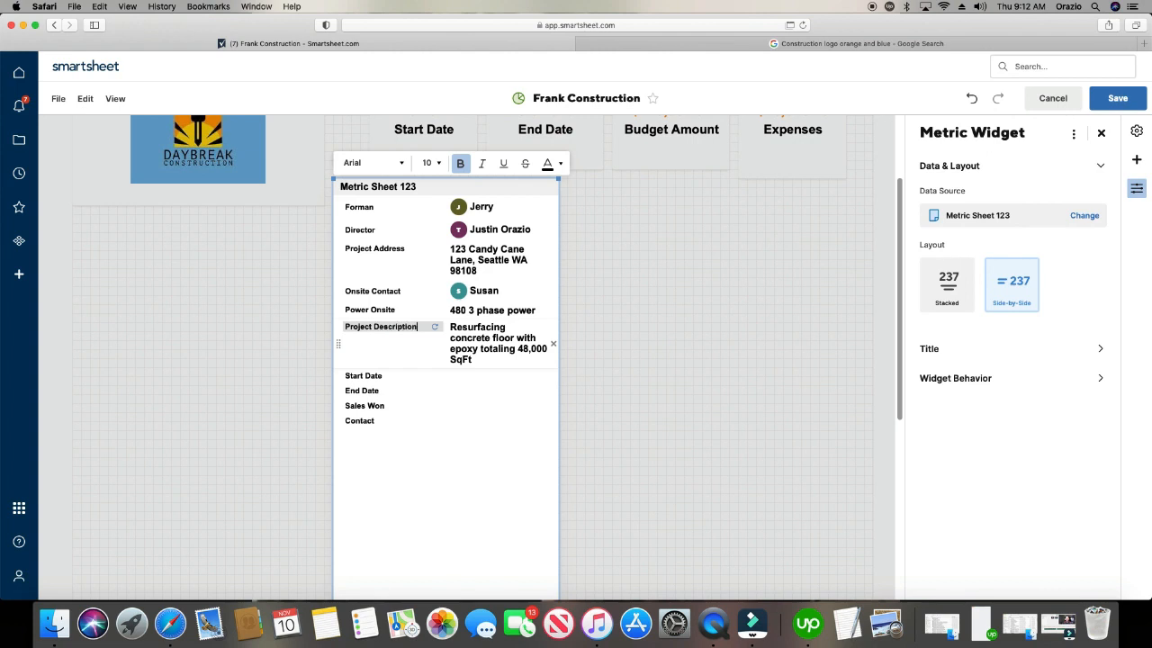
Remove the four remaining entries below Project Description from the metric widget.
click(555, 379)
click(555, 379)
click(556, 379)
click(555, 379)
Shorten the metric widget to fit its six entries and shift it slightly right beneath the Start Date and End Date tiles.
scroll(601, 396, down, 5)
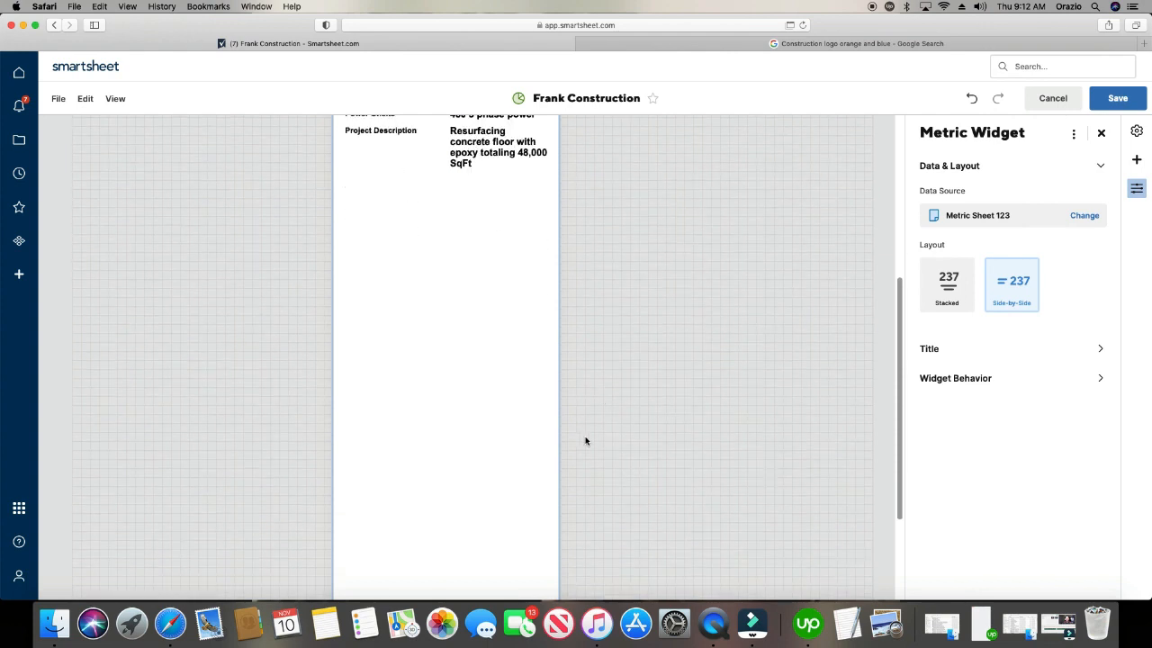
scroll(585, 441, down, 3)
drag(556, 520, 557, 338)
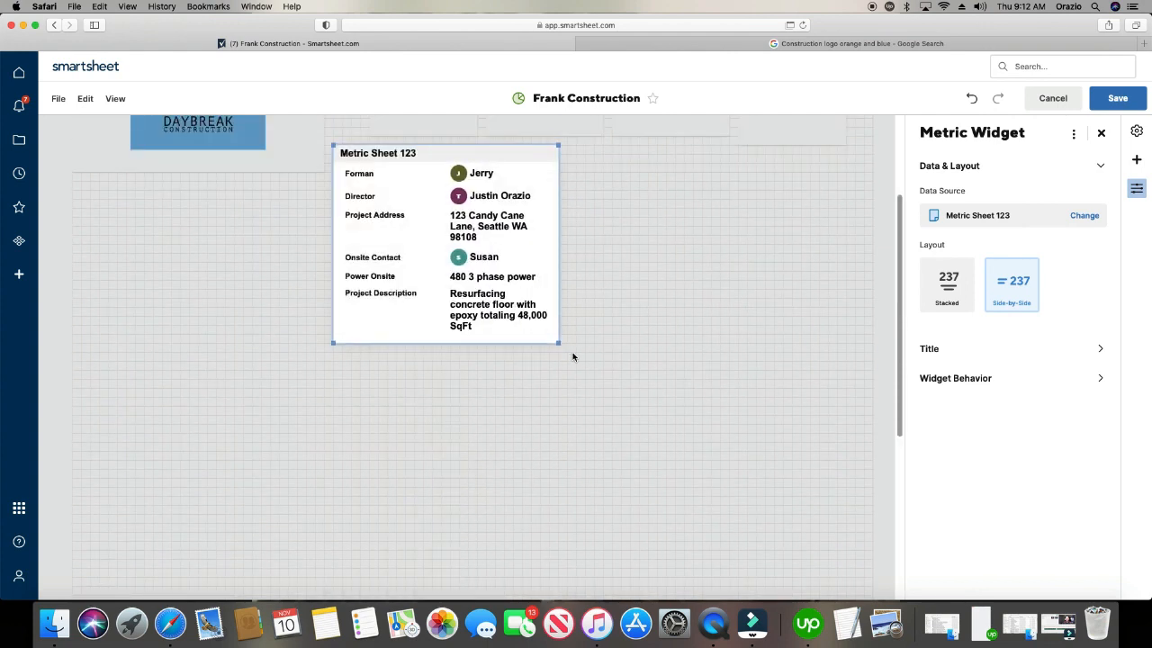
scroll(573, 357, up, 4)
drag(528, 297, 555, 297)
Give the metric widget's title the custom blue background, center alignment and font size 14.
click(555, 306)
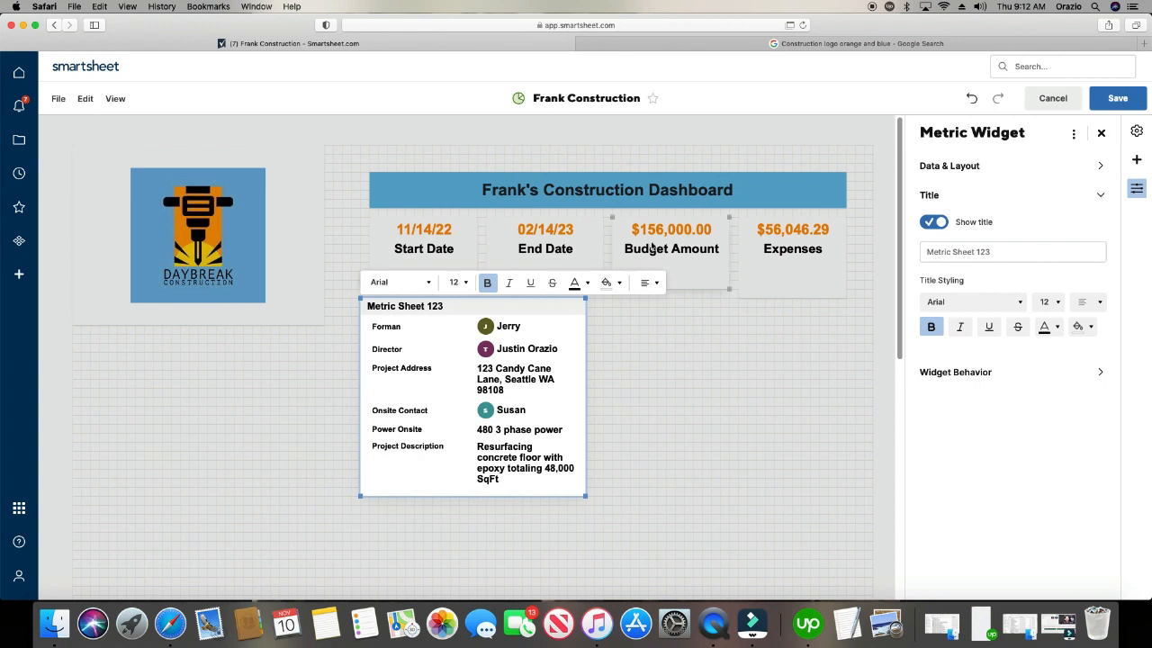
click(608, 284)
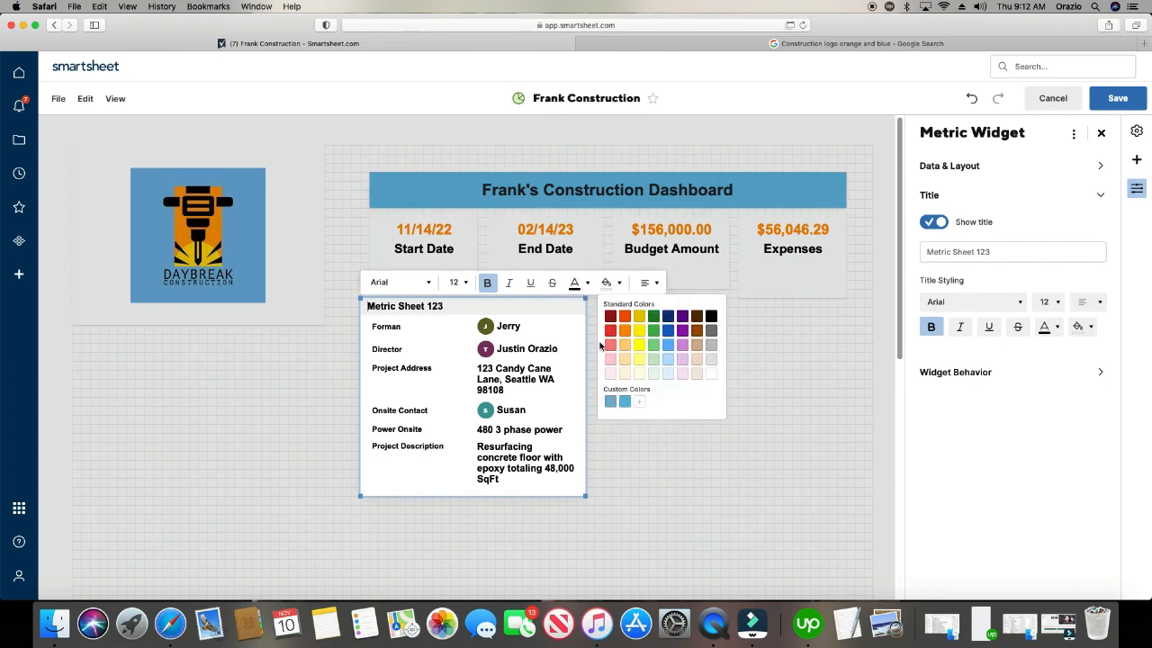
click(611, 401)
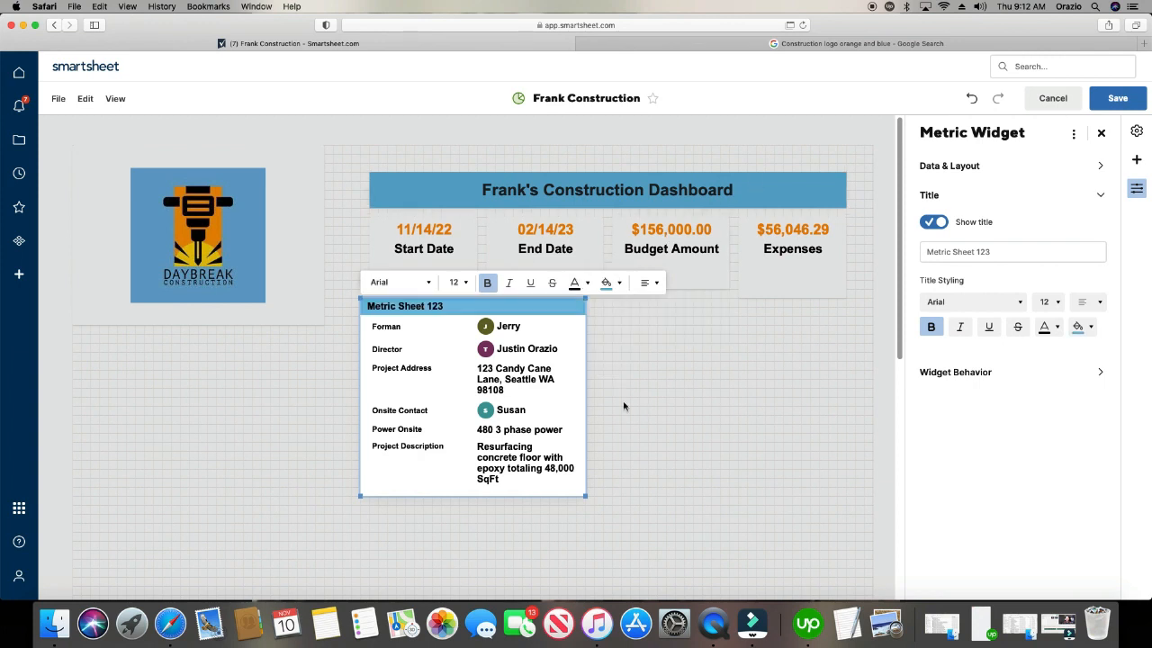
click(647, 282)
click(649, 329)
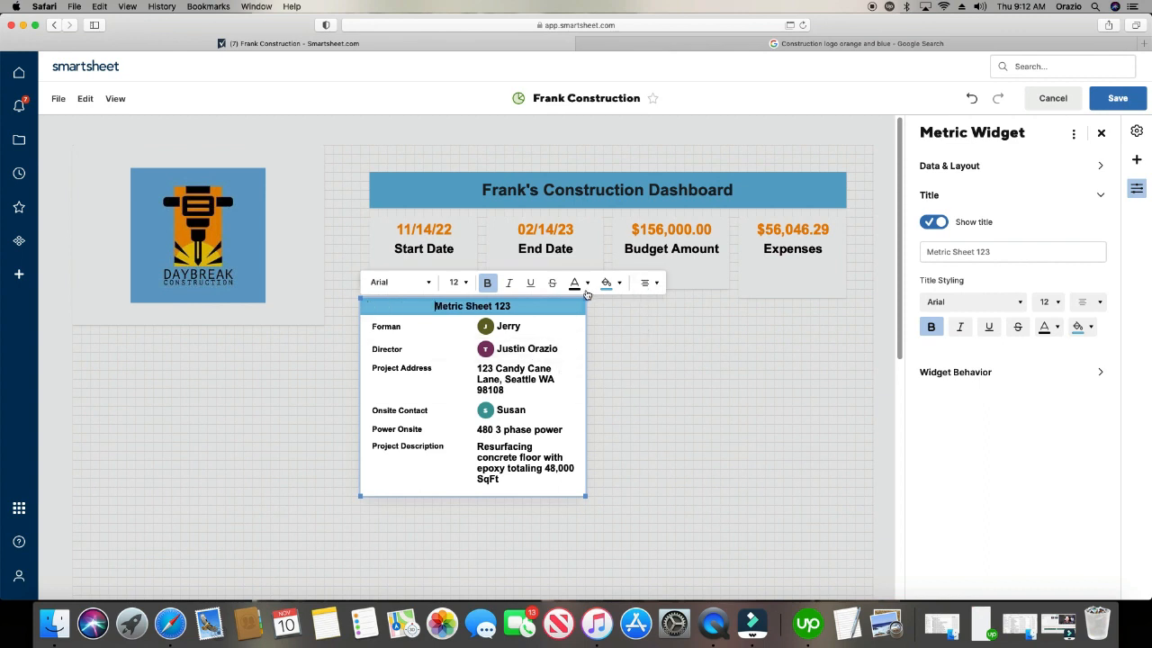
click(459, 285)
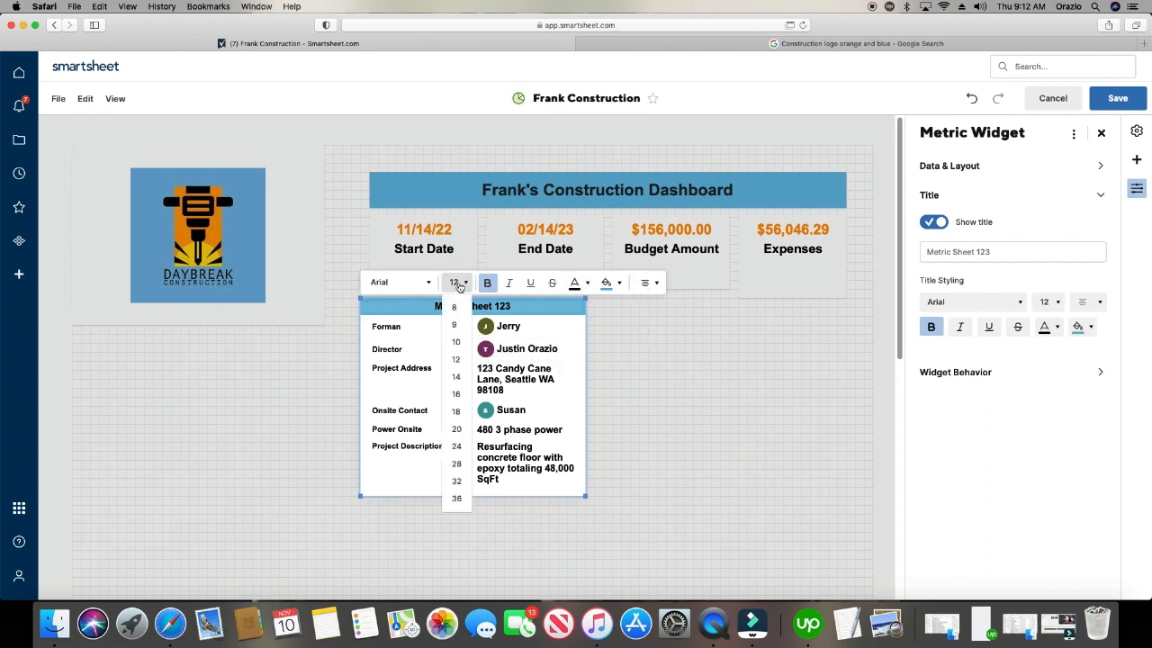
click(461, 378)
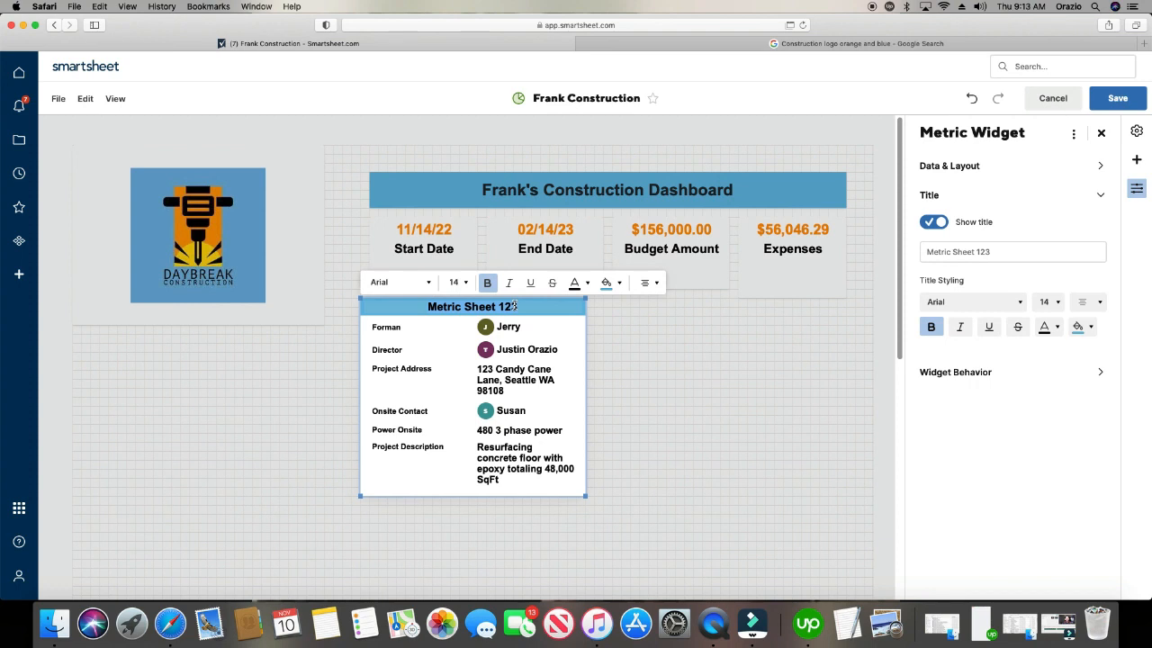
Retitle the metric widget Jobsite Details, align its left edge with the dashboard title and widen it slightly.
text(Jobsite )
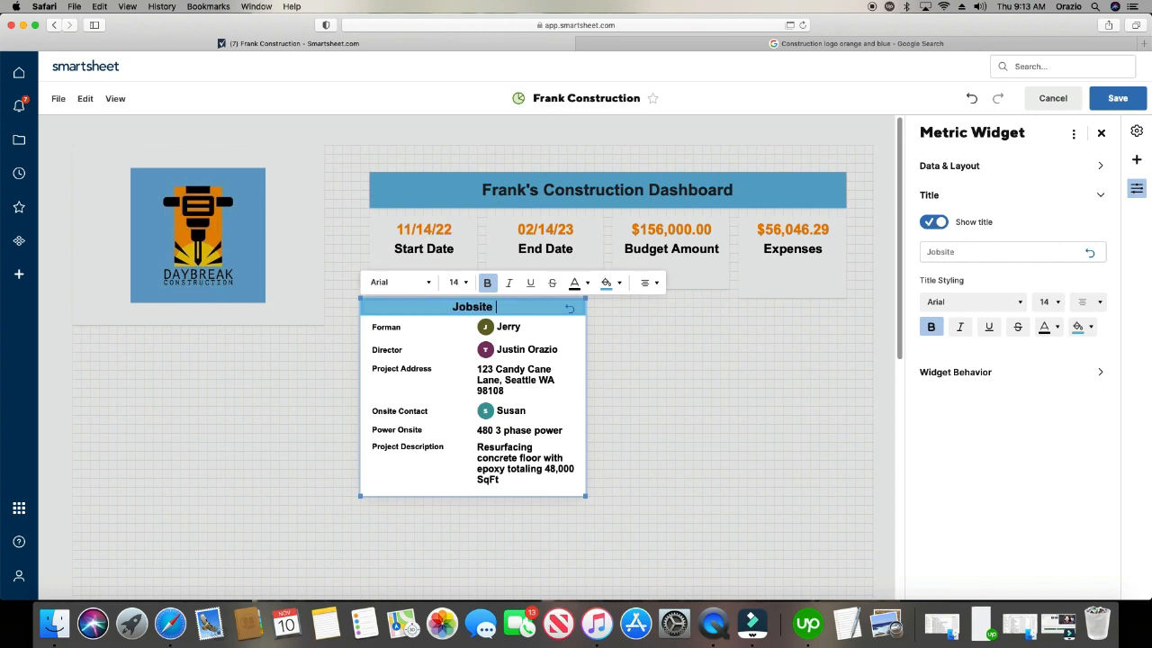
text(Details)
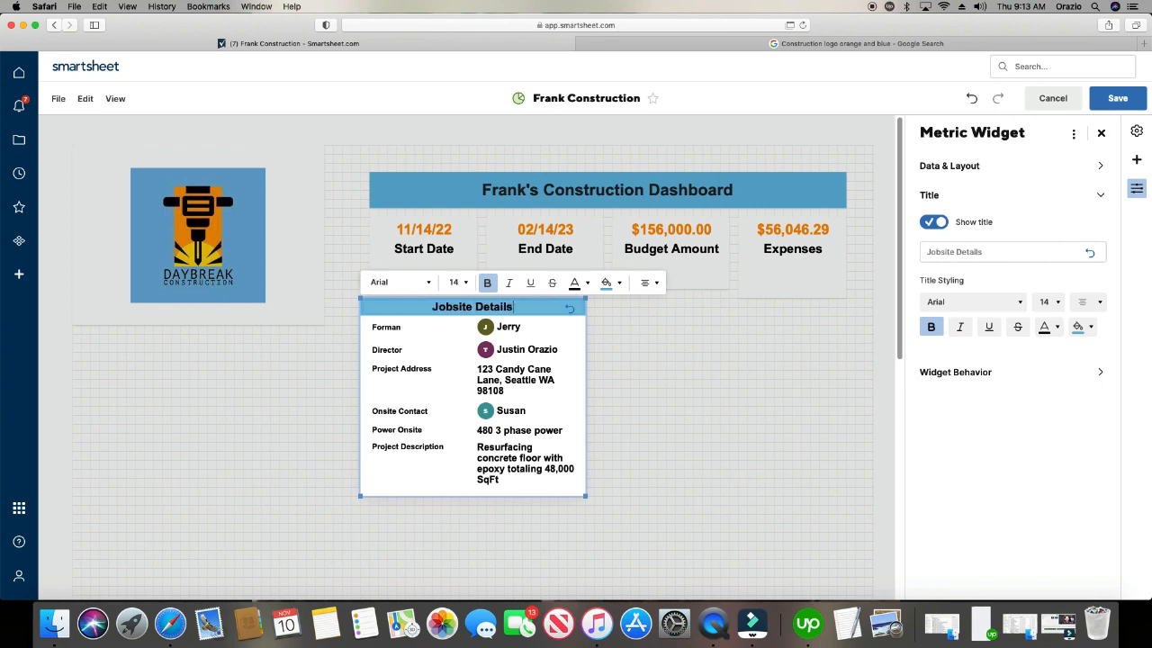
click(775, 433)
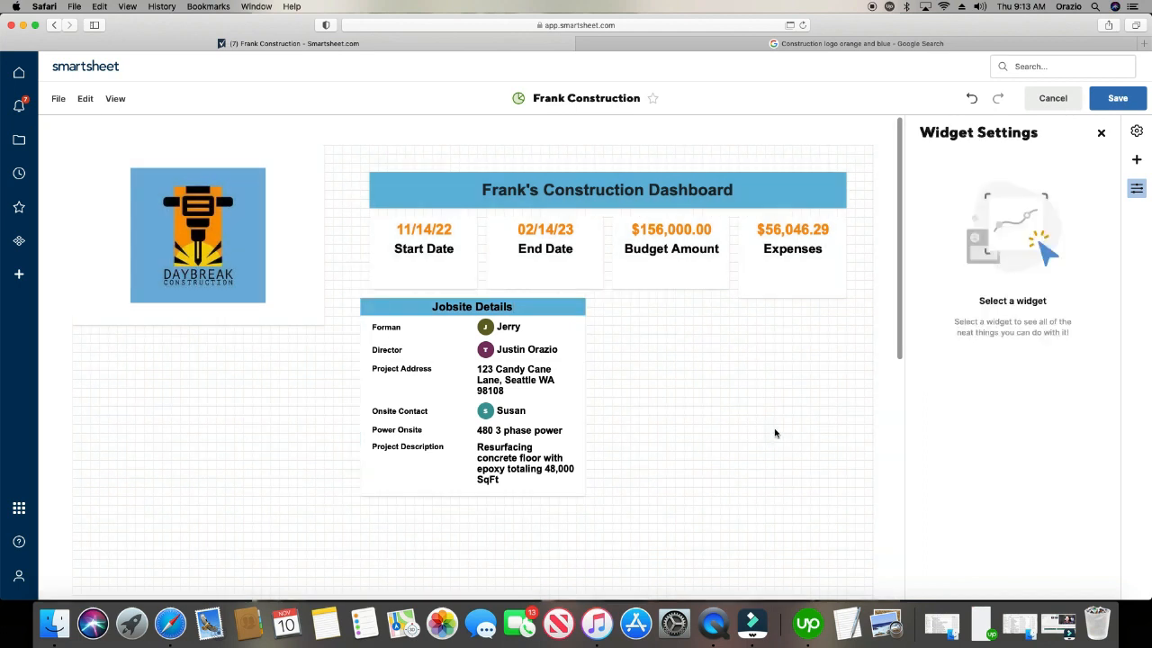
drag(430, 311, 440, 310)
drag(597, 496, 613, 495)
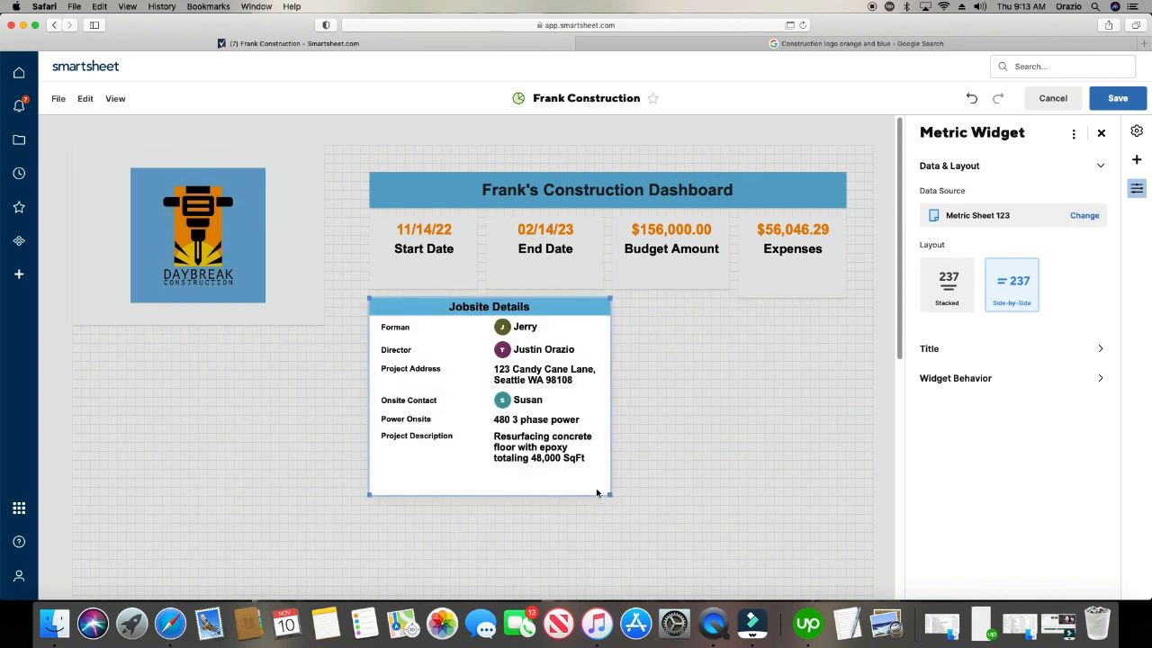
Set the font size of the Forman, Director and Project Address labels to 12.
click(398, 326)
double_click(398, 326)
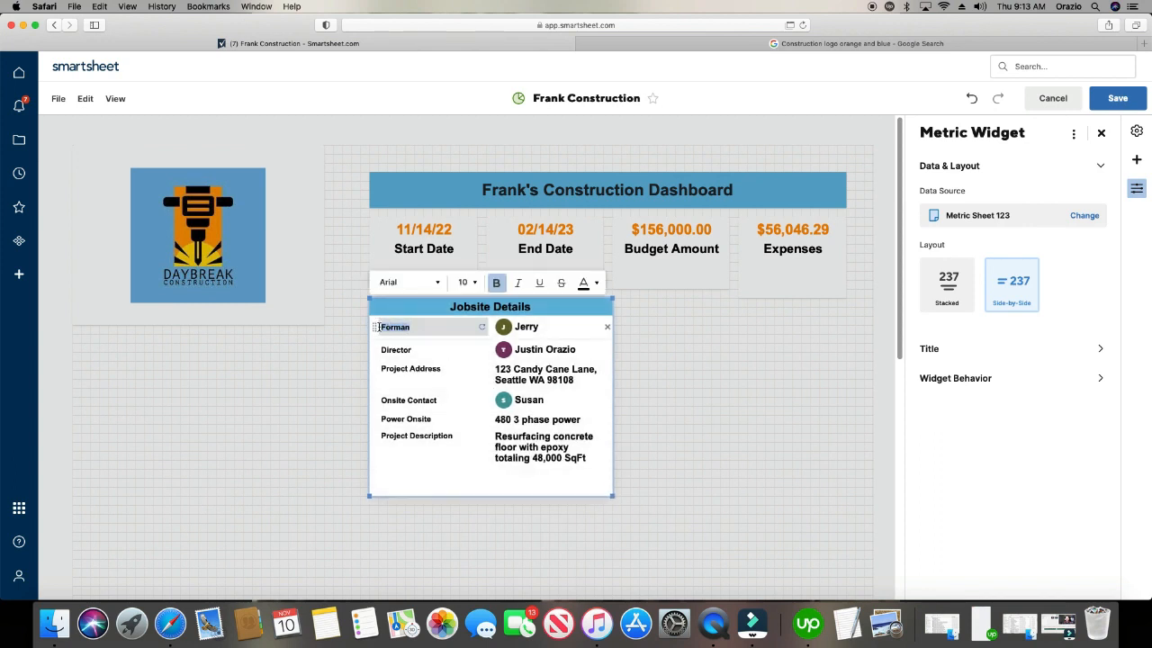
click(466, 282)
click(466, 359)
click(419, 351)
click(419, 352)
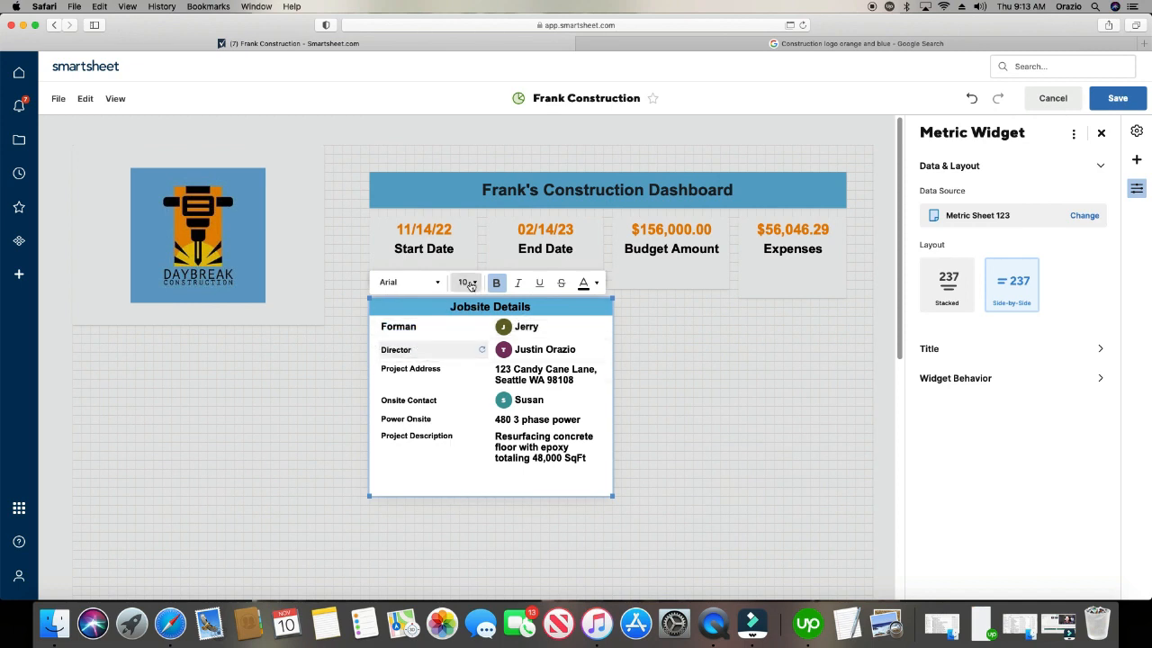
click(469, 285)
click(466, 360)
click(437, 370)
click(437, 370)
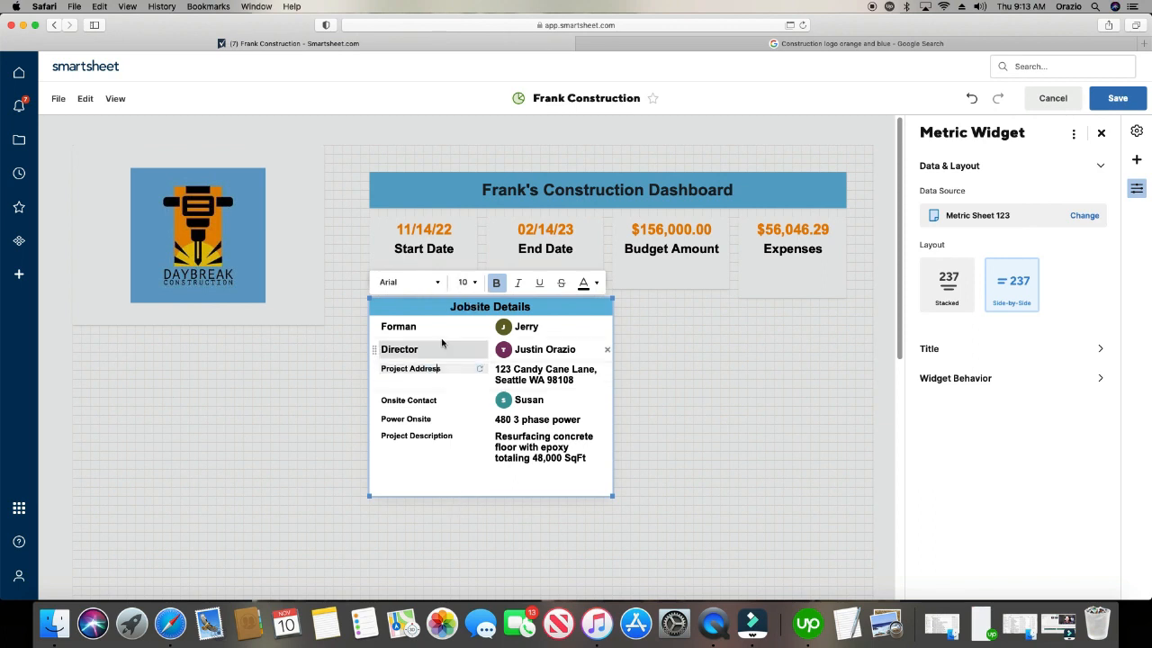
click(470, 282)
click(466, 360)
Set the font size of the Onsite Contact, Power Onsite and Project Description labels to 12, and save the dashboard.
click(437, 402)
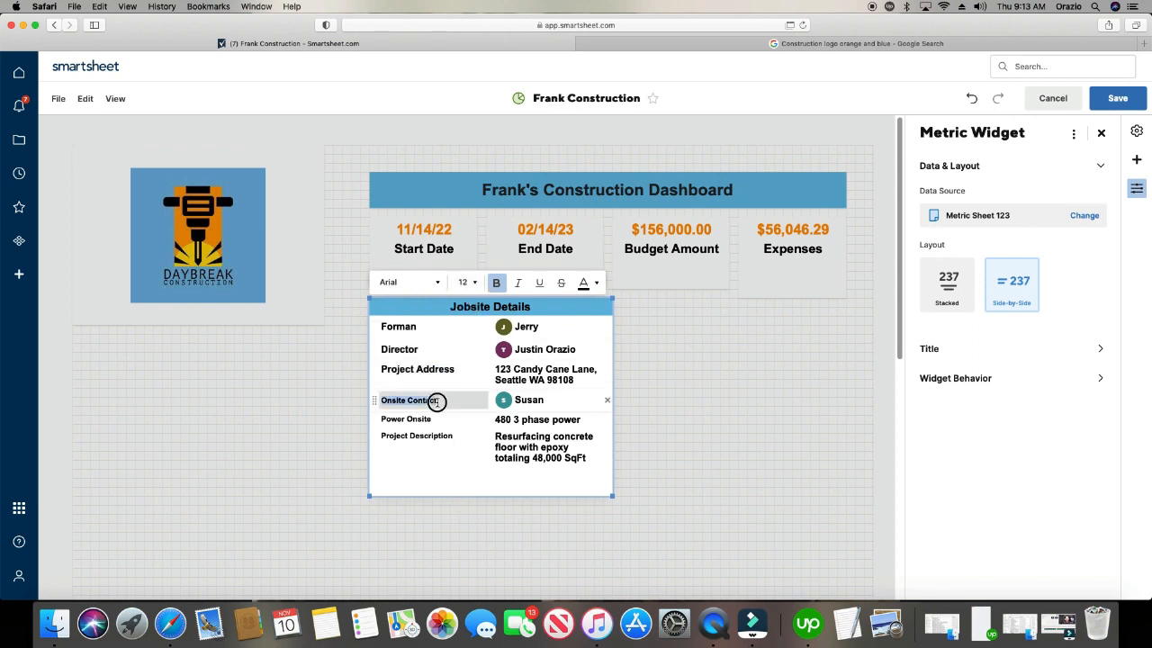
click(469, 282)
click(461, 363)
click(437, 418)
click(469, 282)
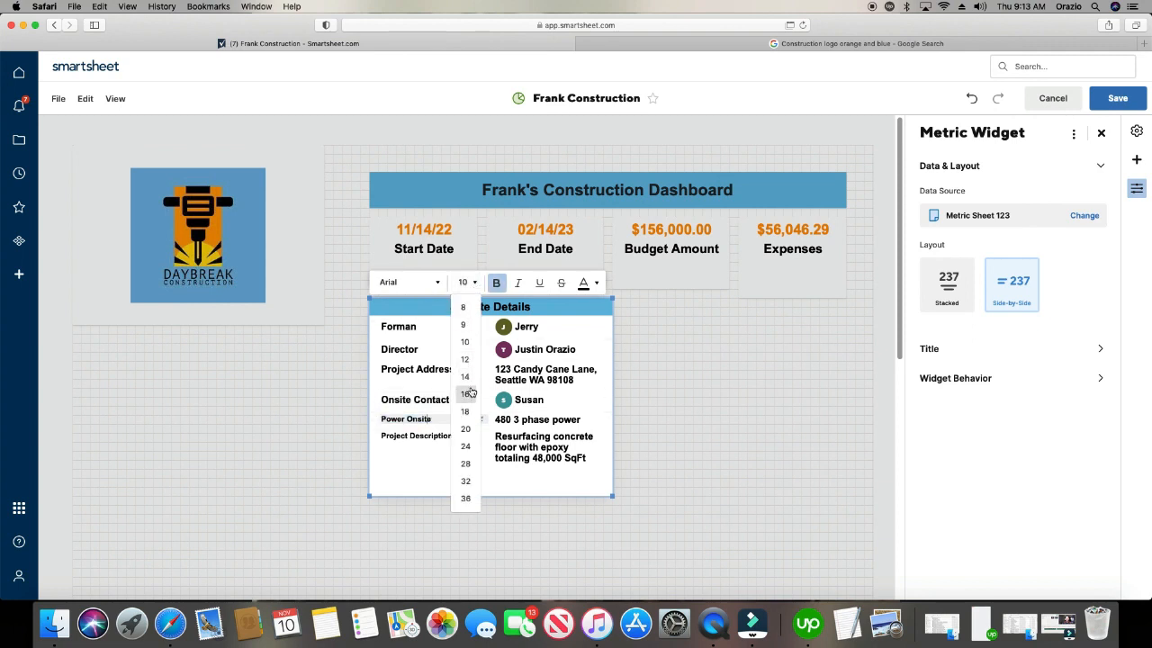
click(465, 359)
click(438, 436)
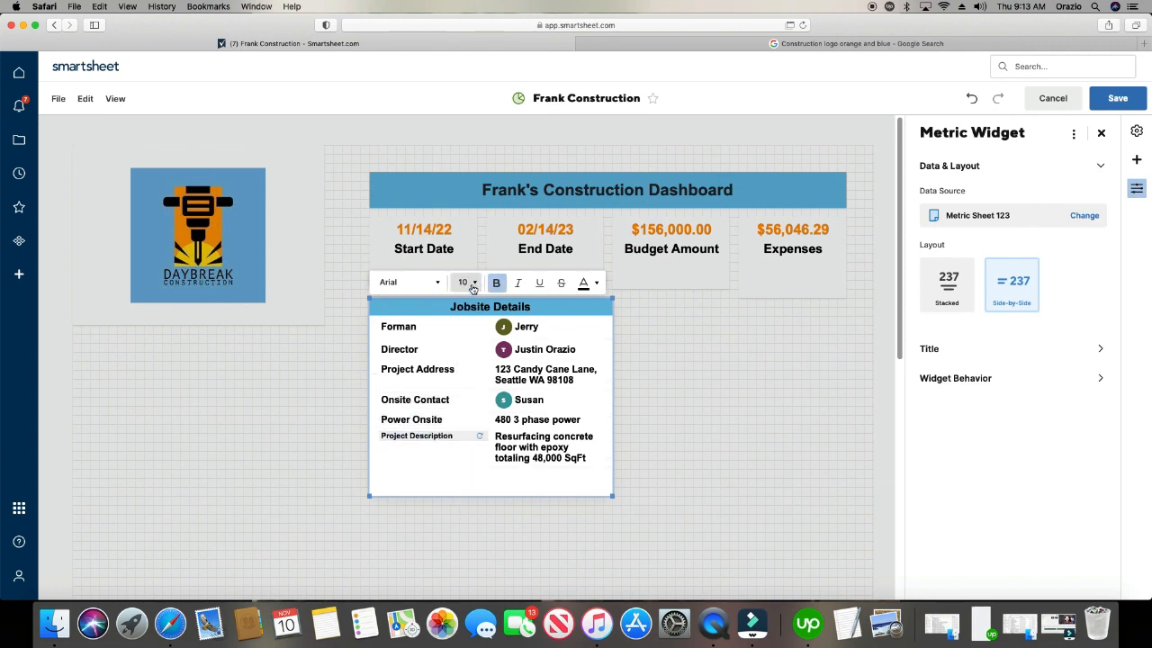
click(473, 287)
click(470, 363)
click(700, 407)
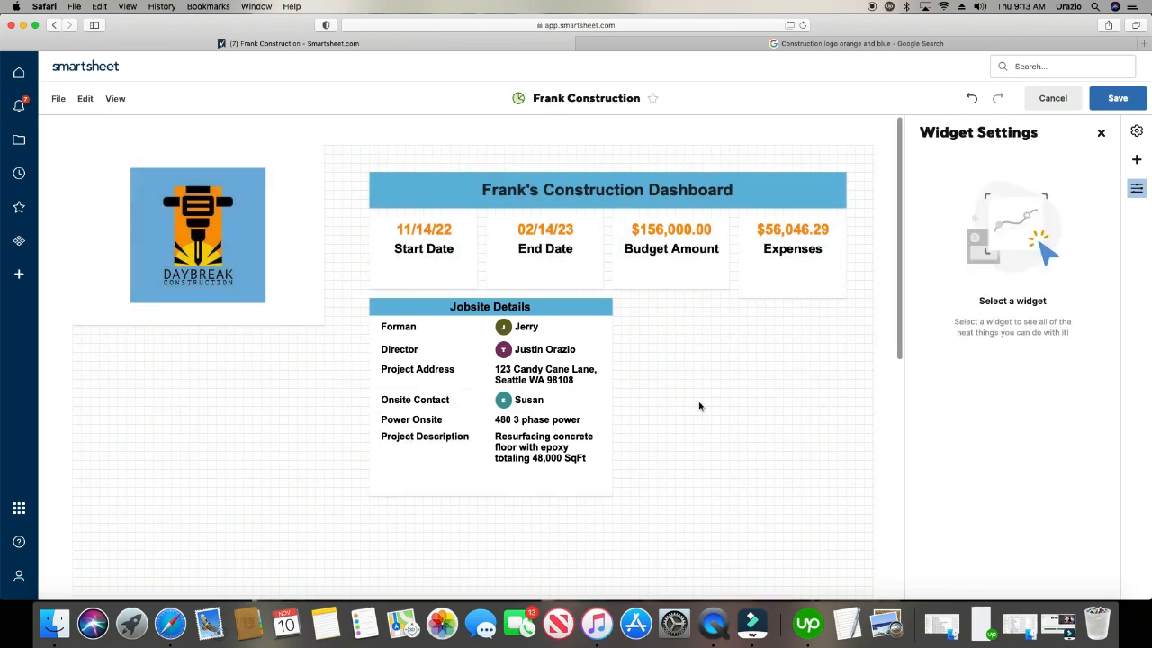
click(1118, 104)
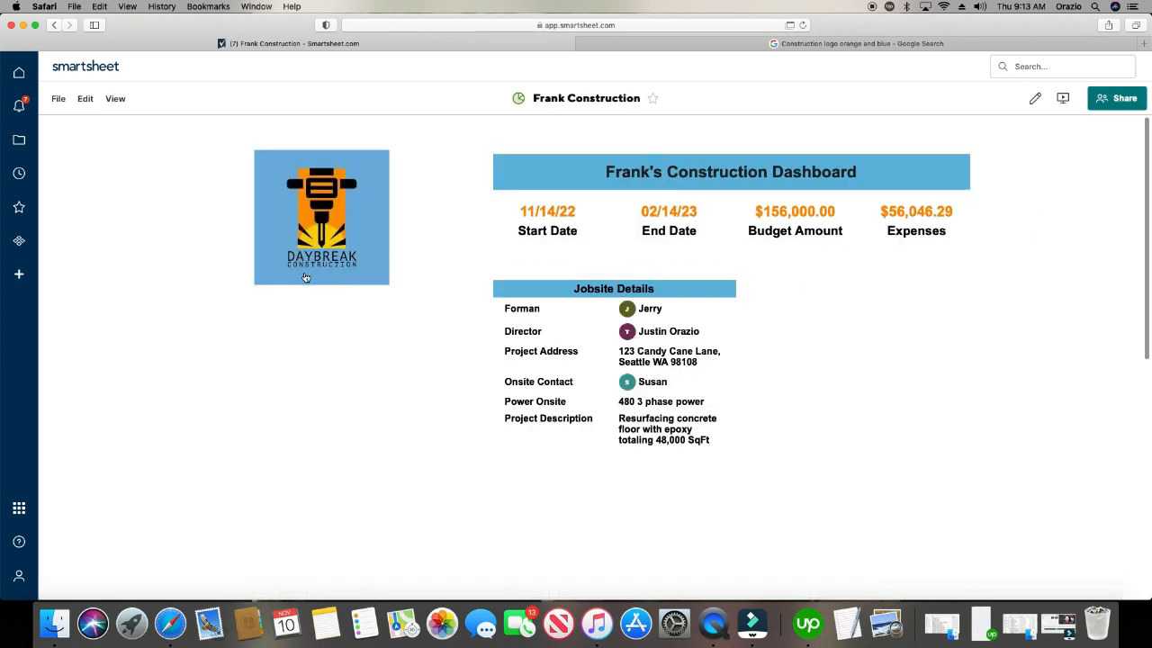
Reopen the dashboard for editing and add a Chart widget.
click(84, 100)
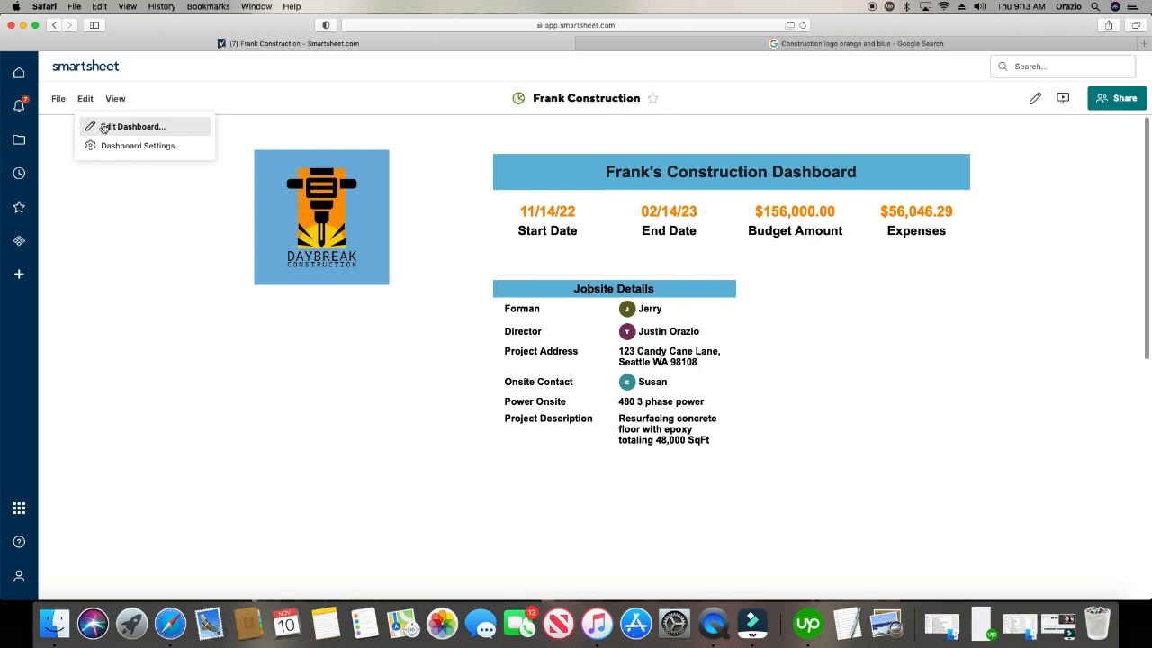
click(103, 127)
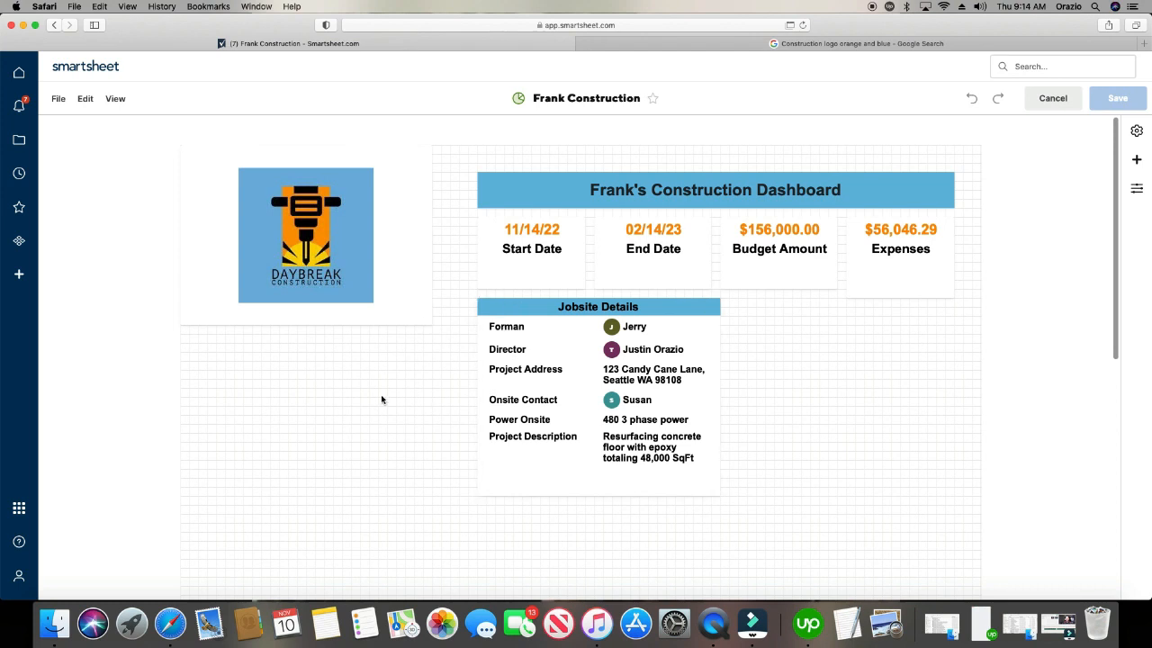
click(86, 100)
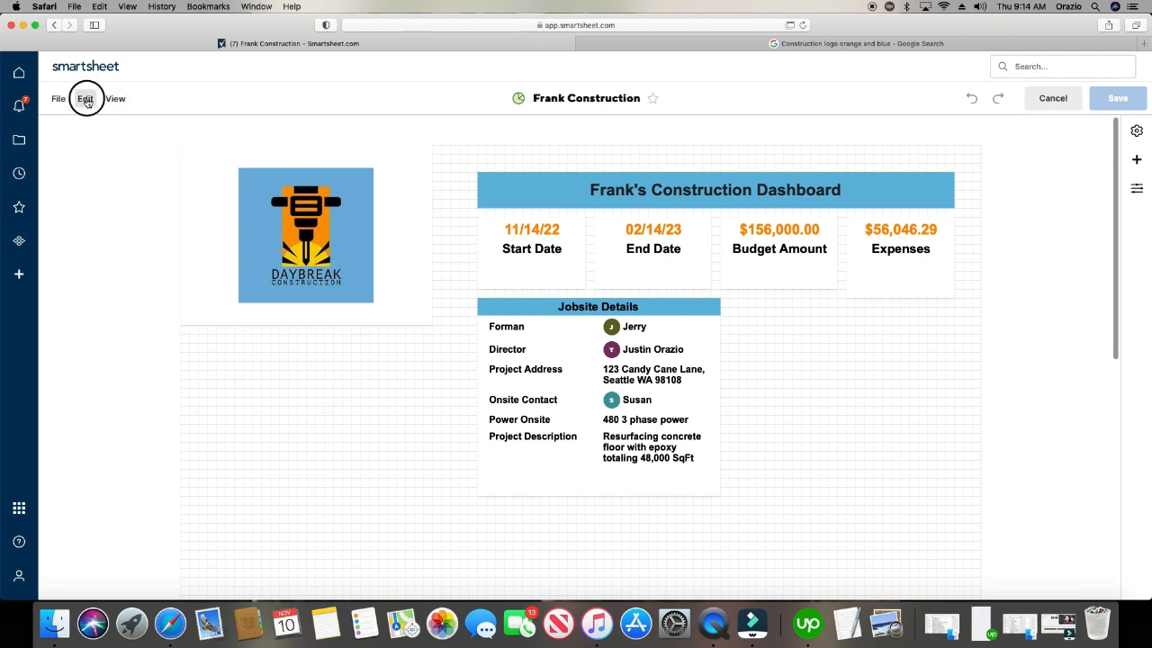
mouse_move(124, 184)
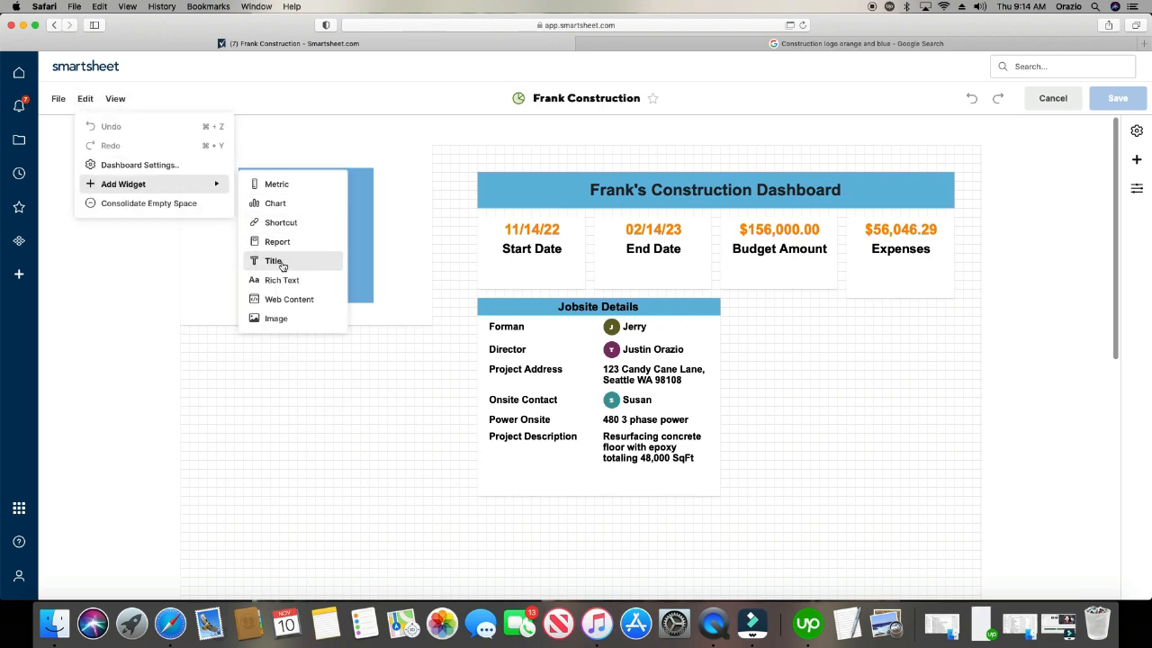
click(297, 202)
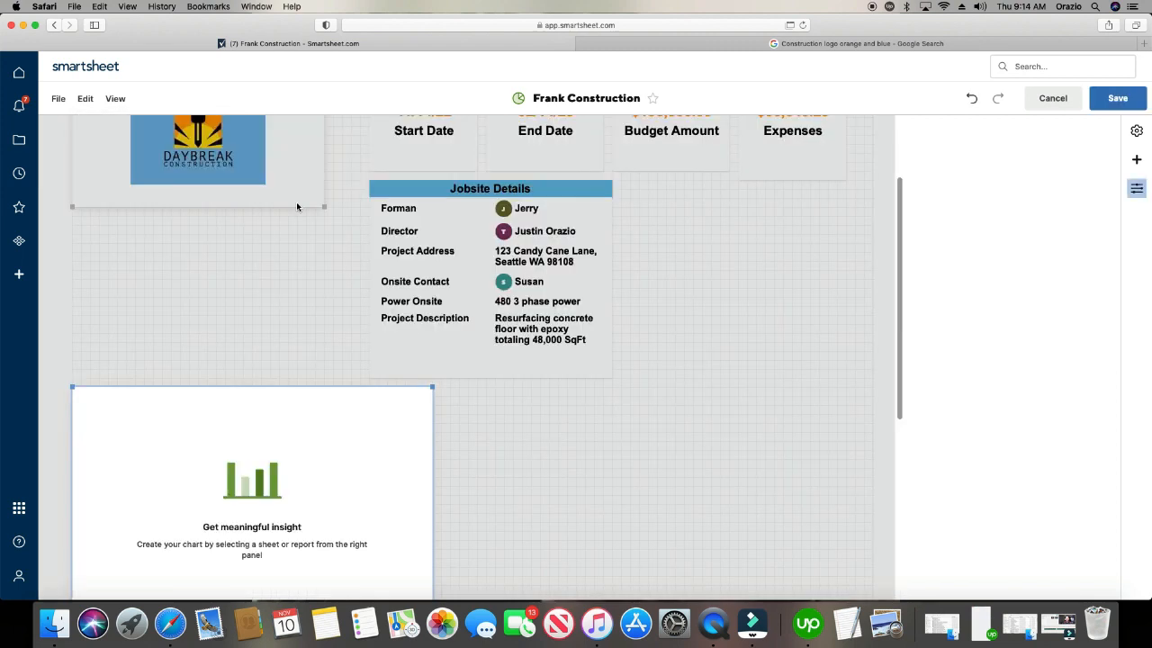
Chart the data in rows 17 to 21 of Metric Sheet 123, from Primary Column through Sales Won.
click(976, 219)
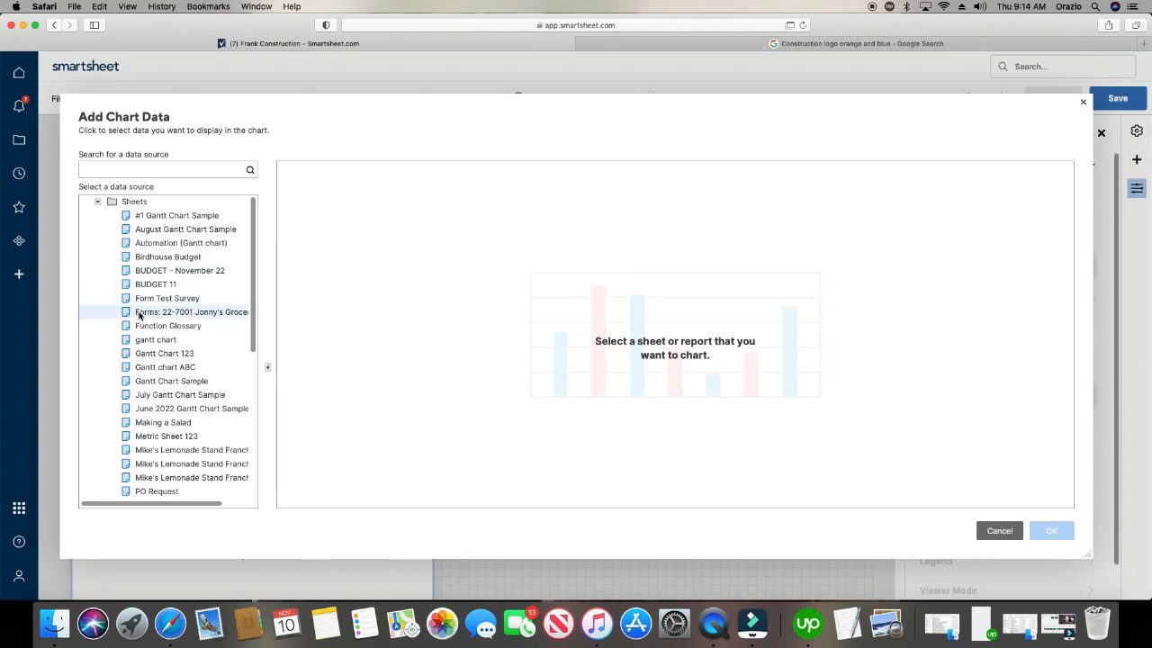
click(165, 437)
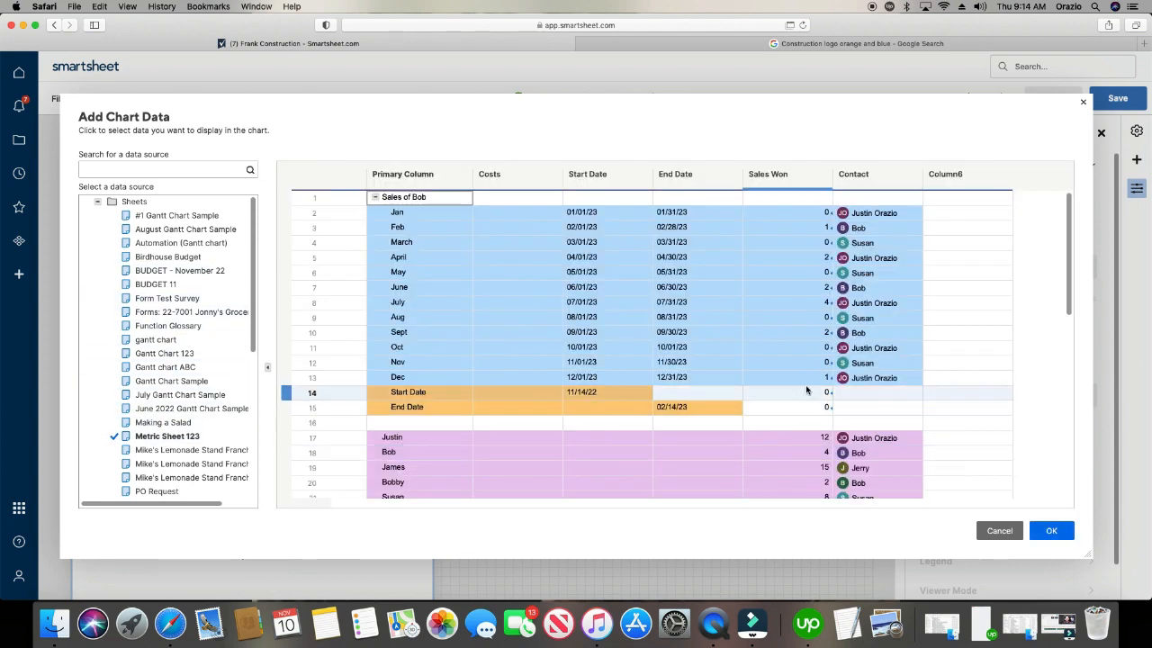
scroll(788, 365, down, 1)
scroll(789, 367, down, 3)
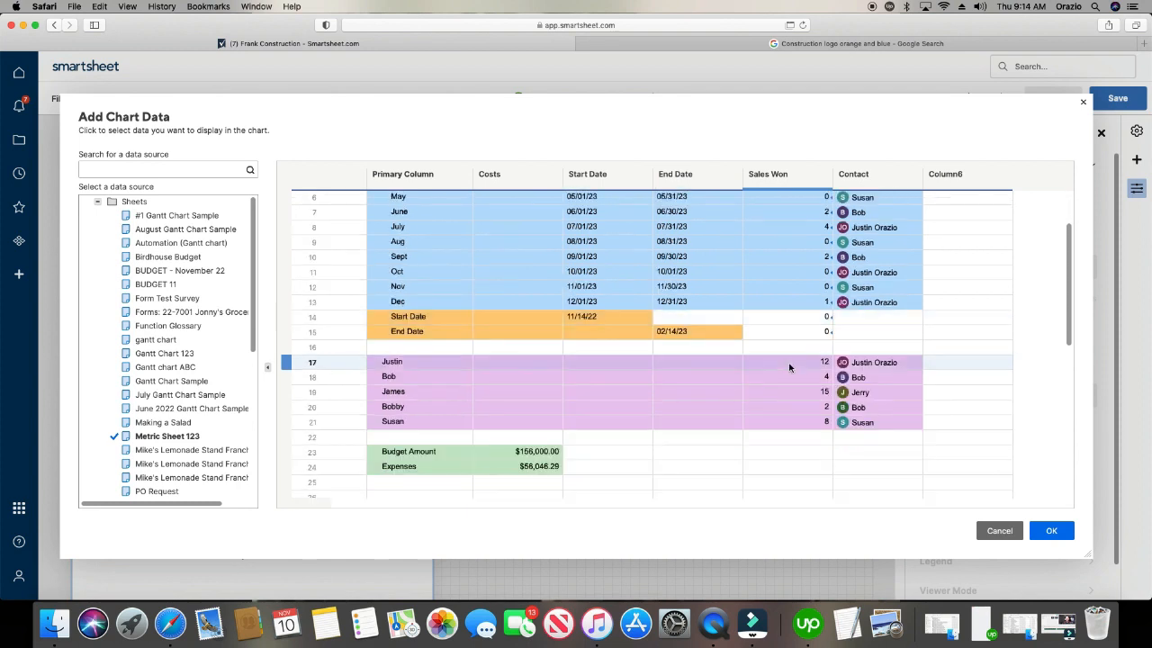
mouse_move(422, 365)
mouse_down()
mouse_move(799, 362)
mouse_move(801, 420)
mouse_up()
click(1046, 530)
Examine the new column chart, the available chart types and the source range the chart uses in Metric Sheet 123.
scroll(579, 496, down, 2)
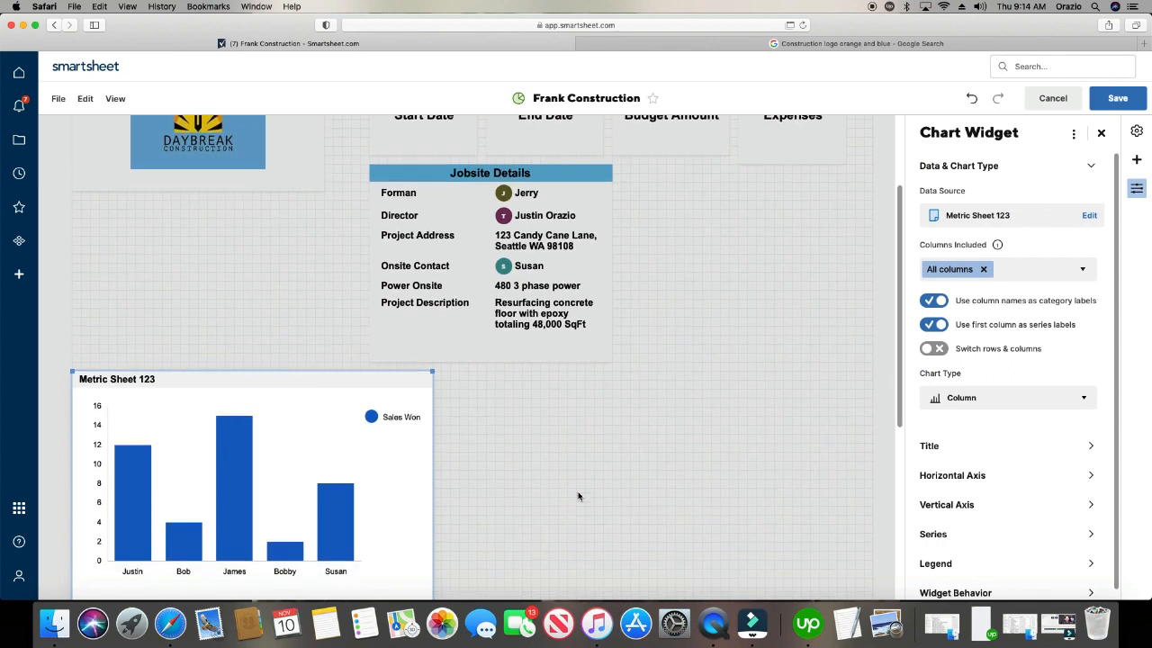
scroll(577, 487, down, 1)
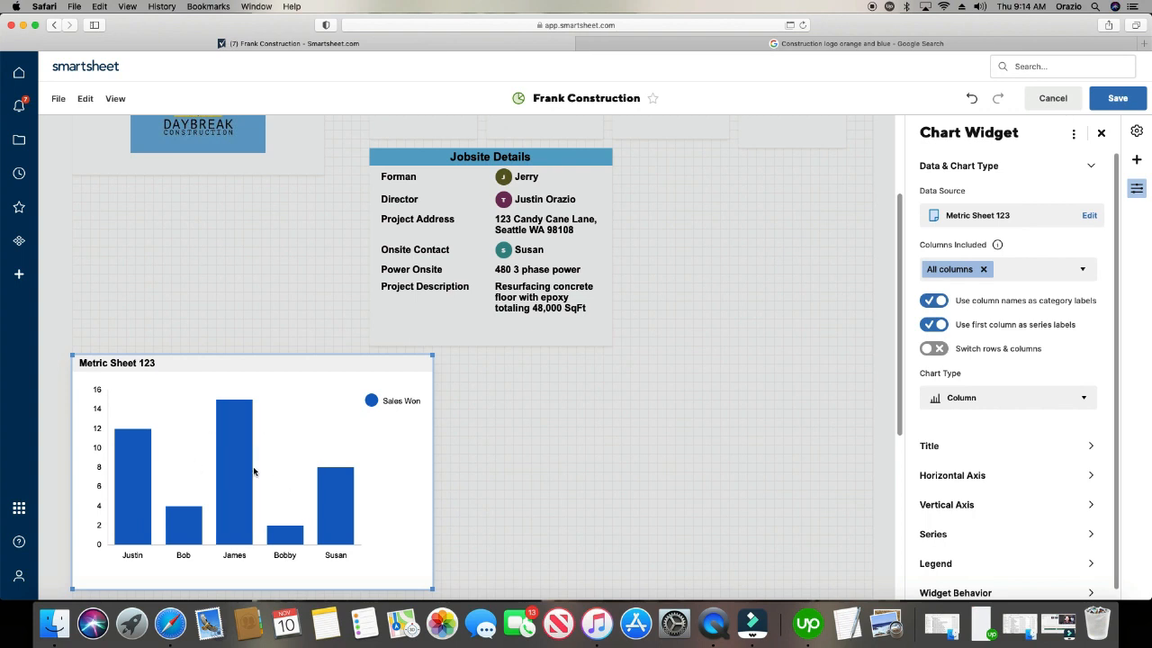
click(1001, 398)
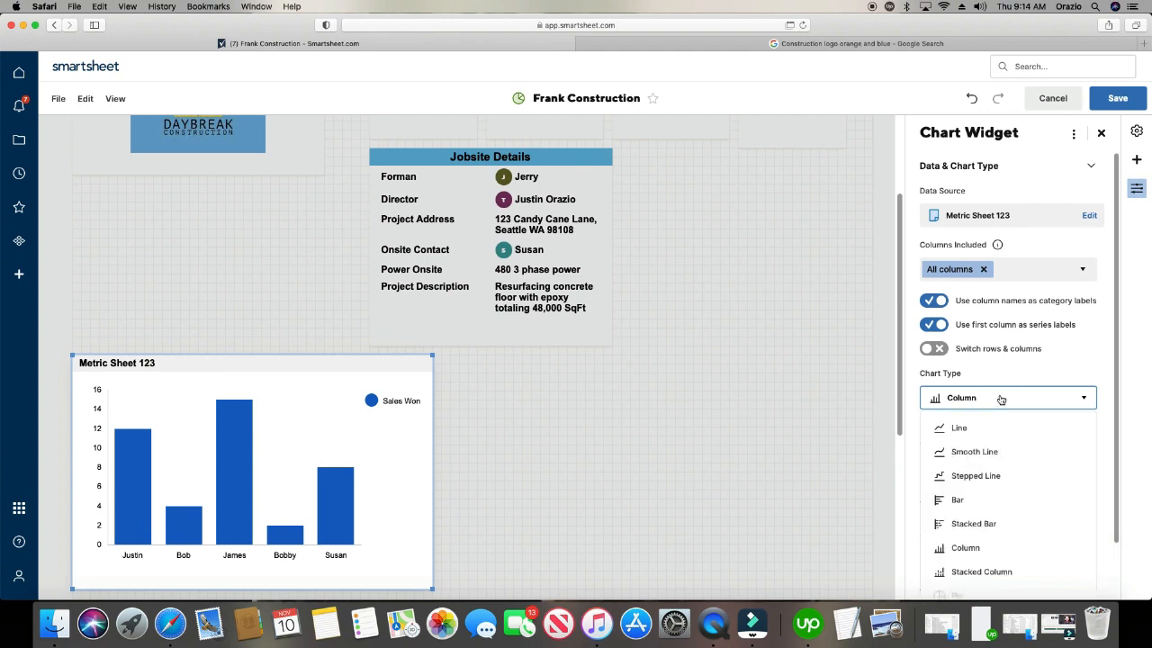
scroll(962, 427, down, 2)
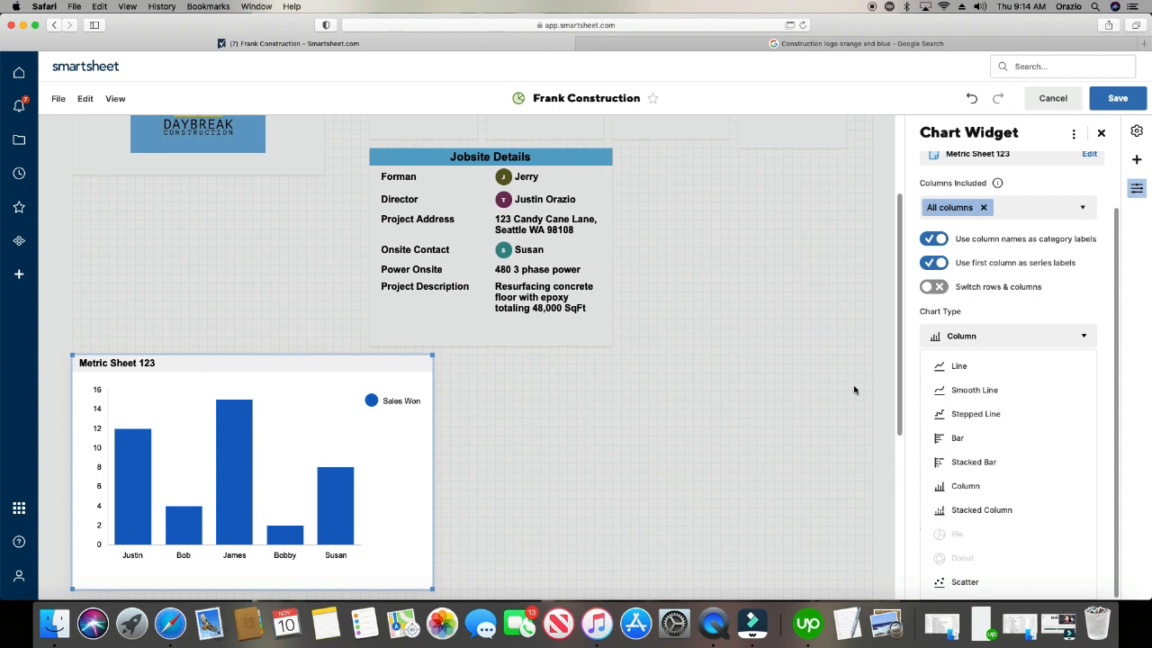
scroll(855, 389, up, 3)
scroll(814, 431, down, 3)
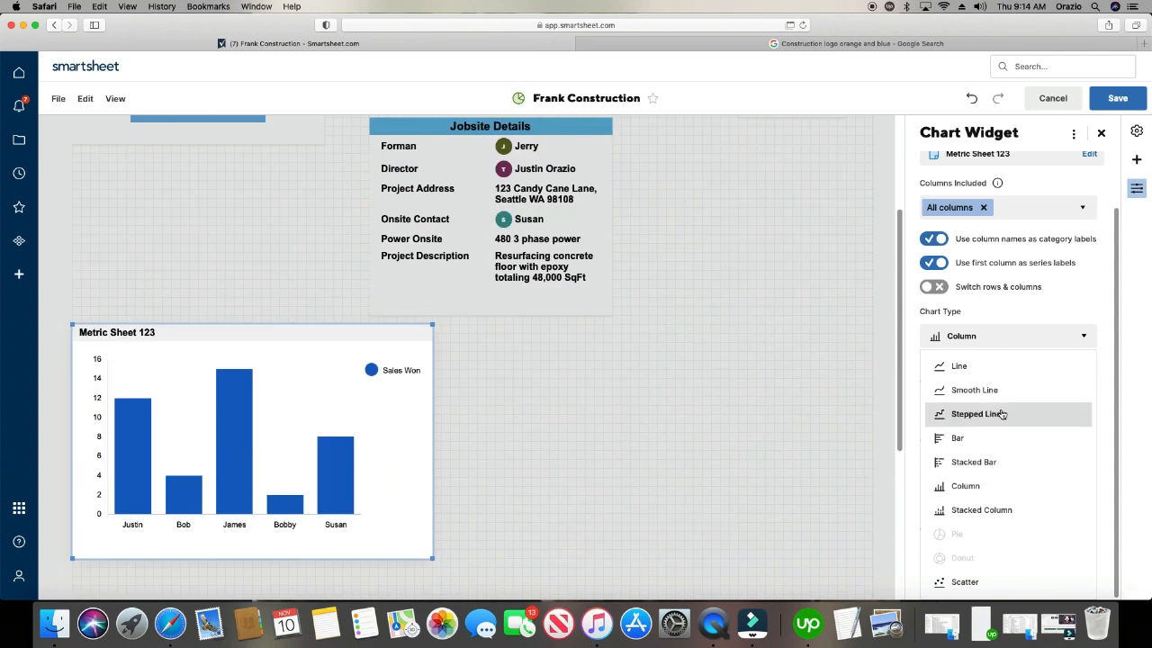
scroll(1029, 393, up, 2)
click(1089, 215)
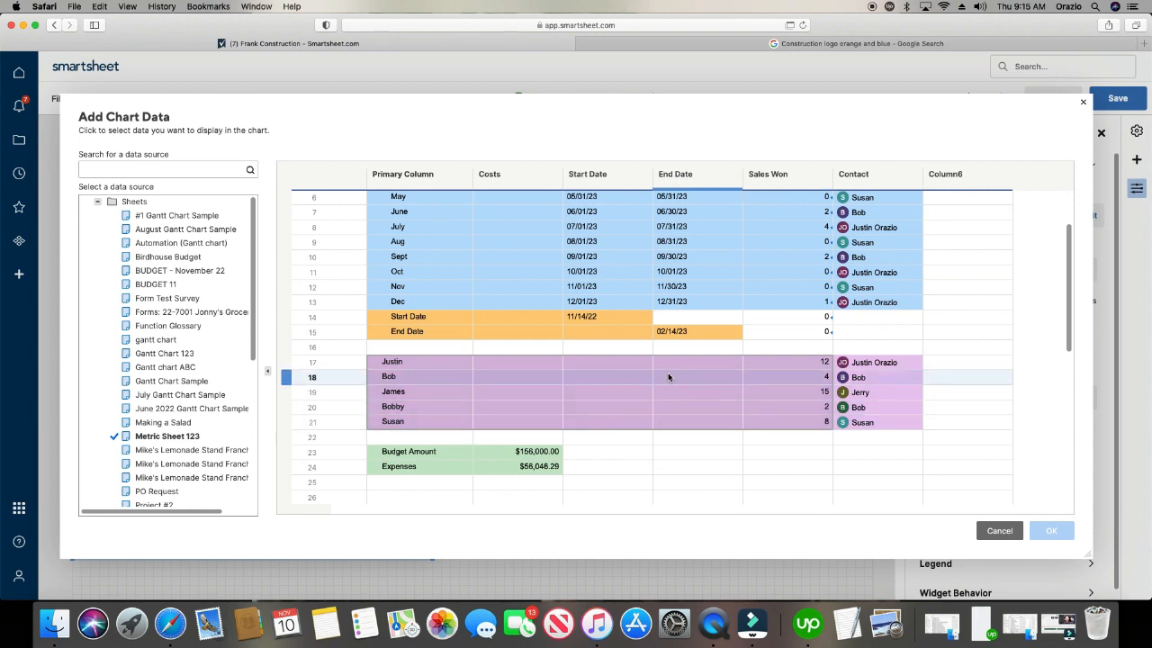
click(998, 530)
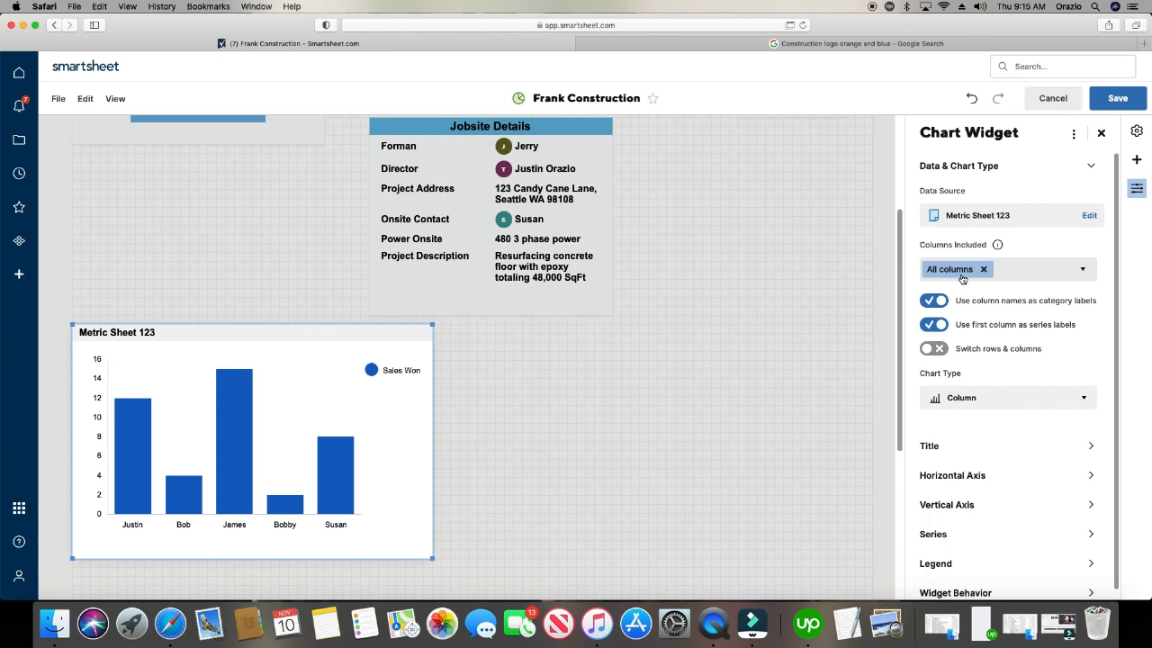
Limit the chart's included columns to Primary Column and Sales Won.
click(1036, 275)
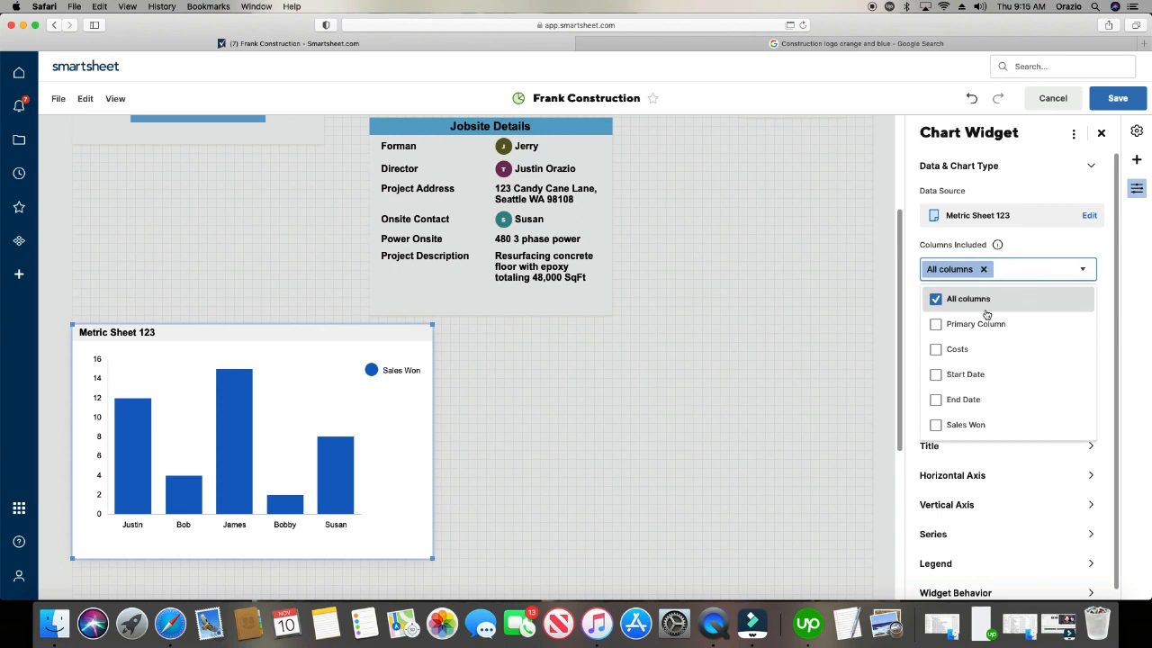
click(936, 326)
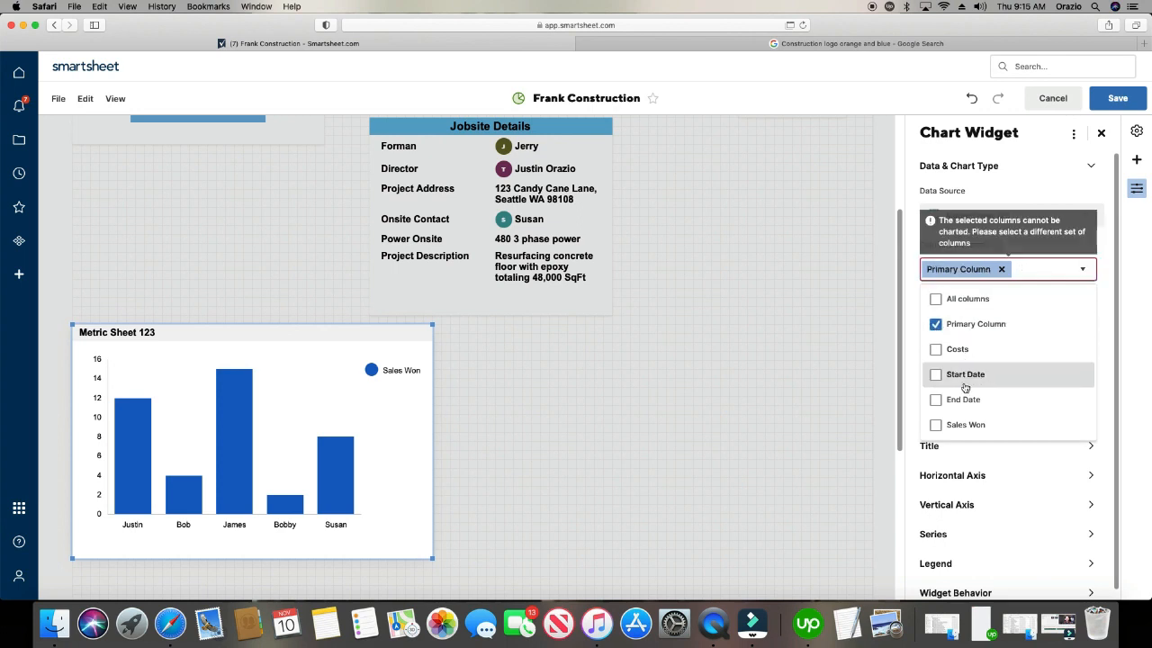
click(940, 423)
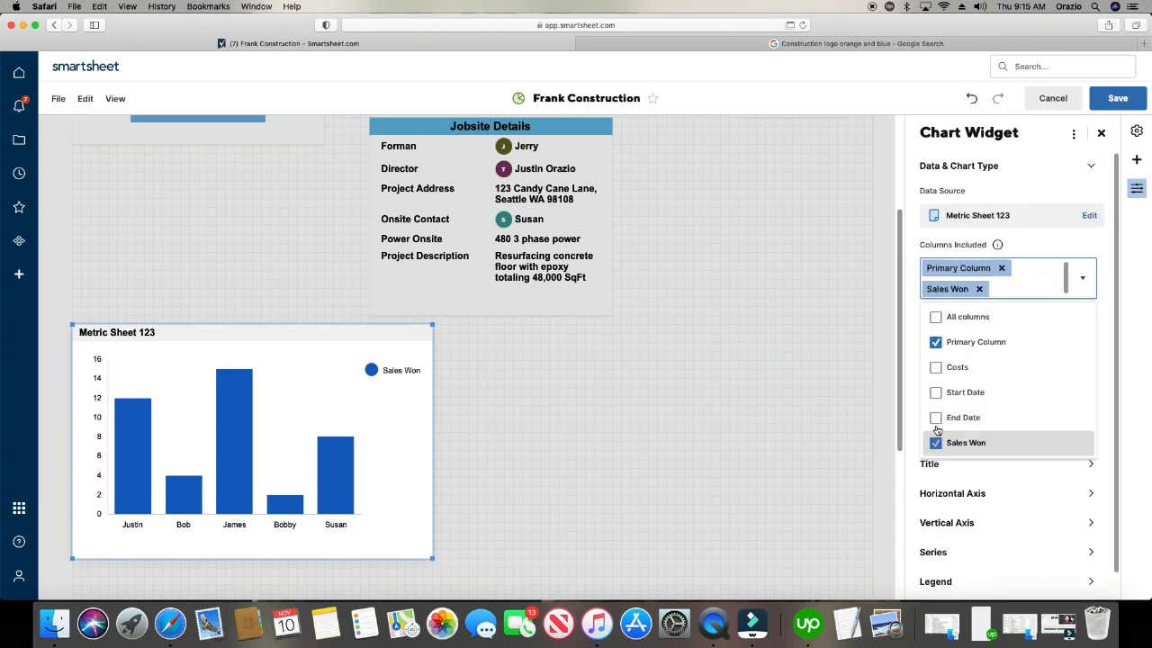
click(910, 407)
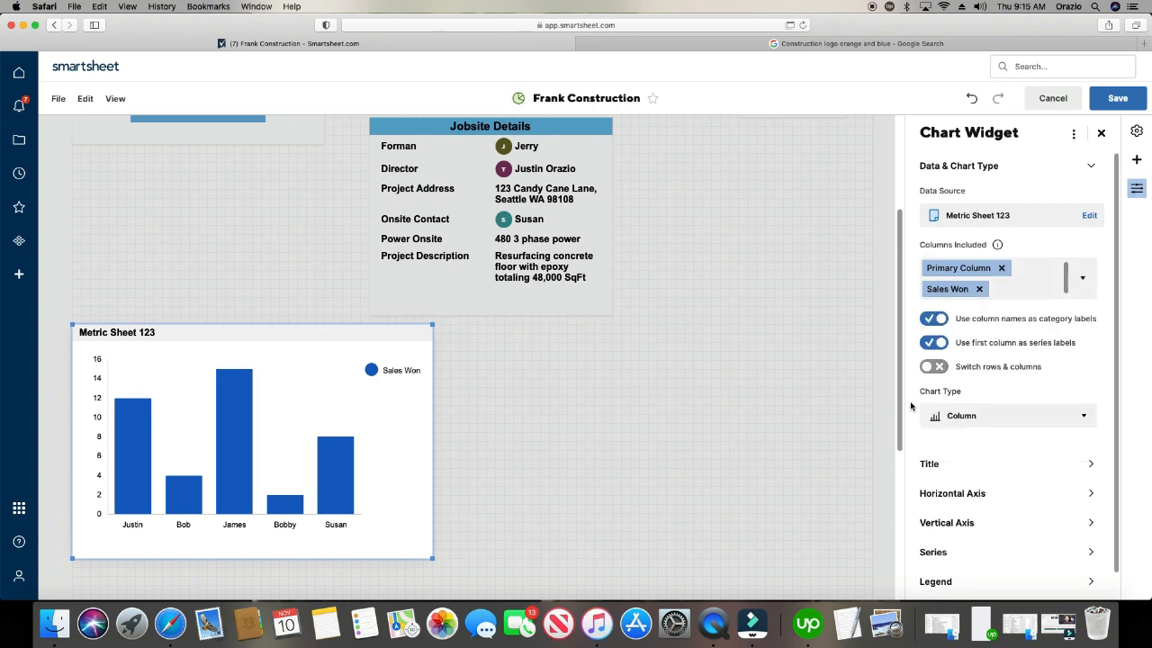
click(961, 416)
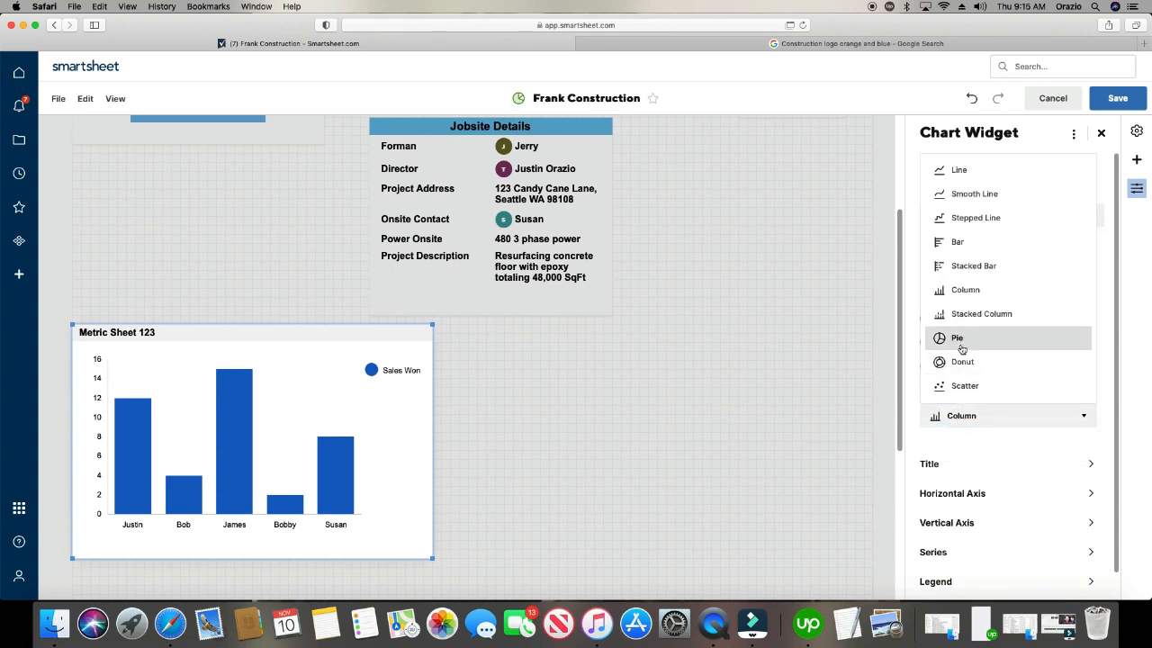
click(914, 394)
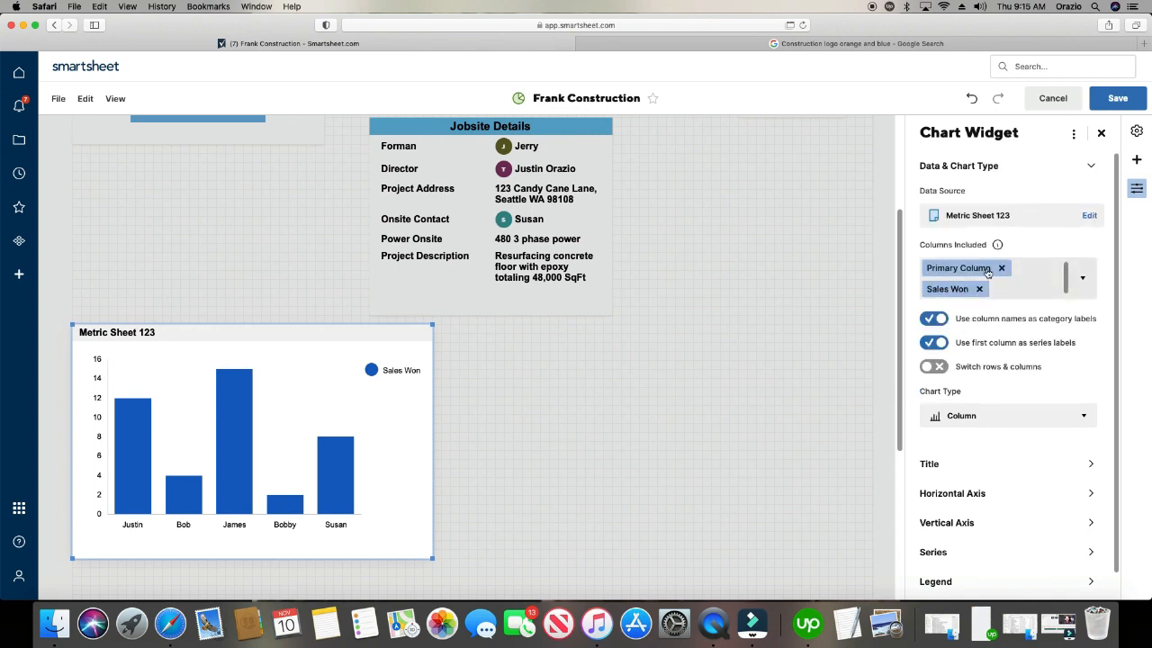
click(1088, 217)
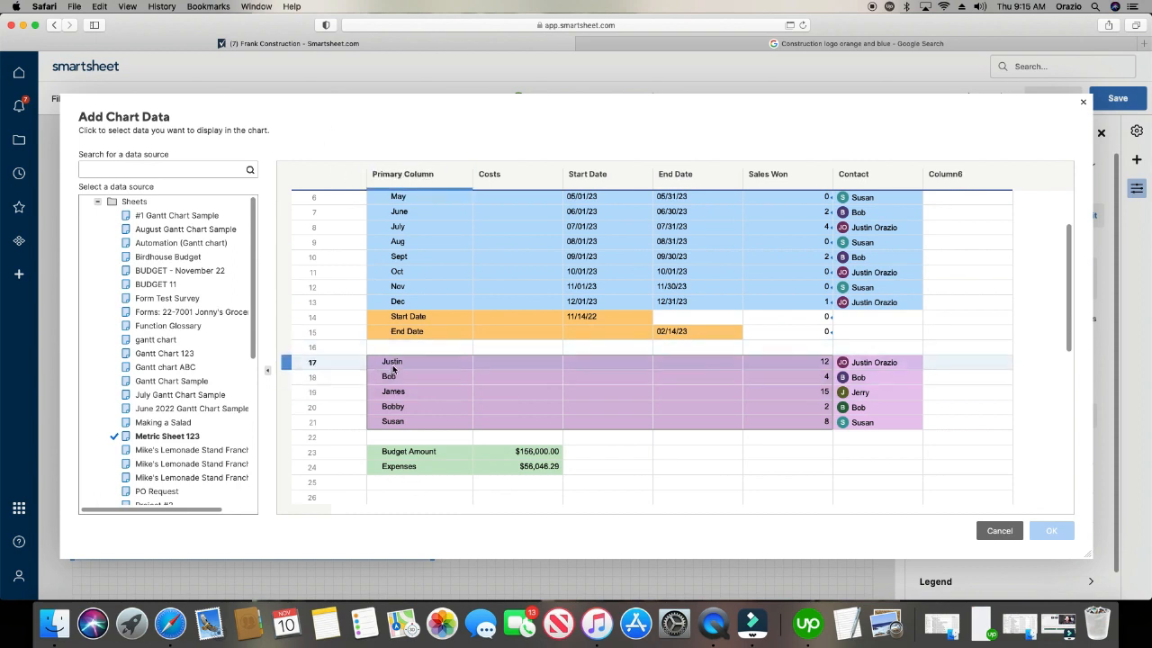
click(1000, 533)
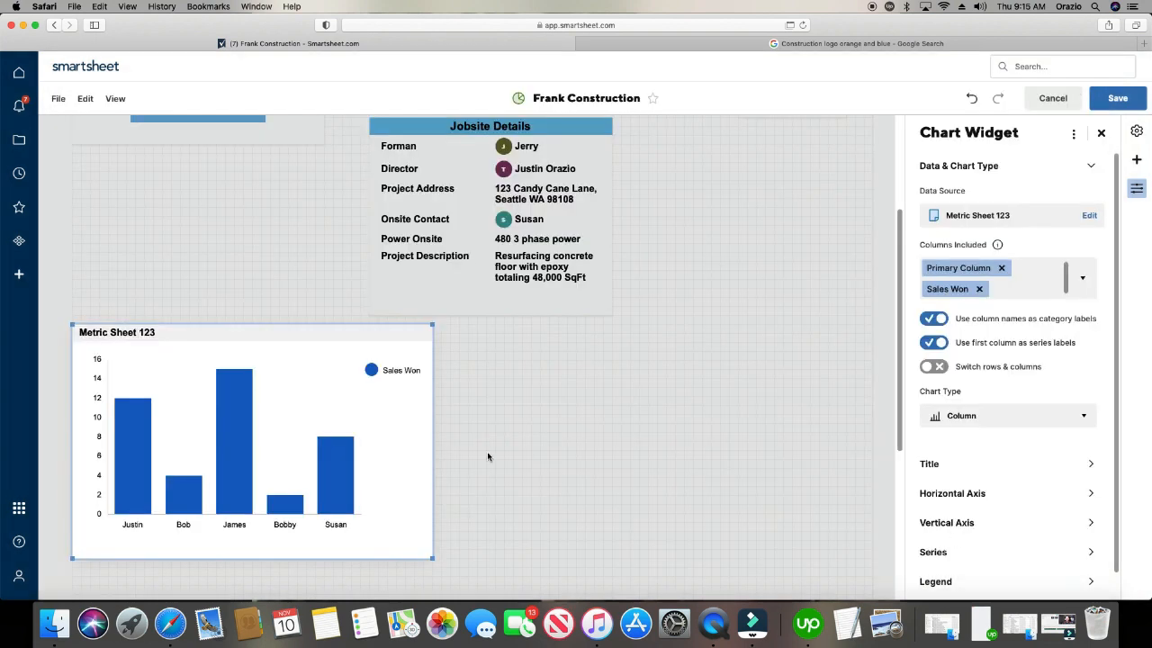
Change the chart type to Donut and display it as a semicircle.
click(953, 418)
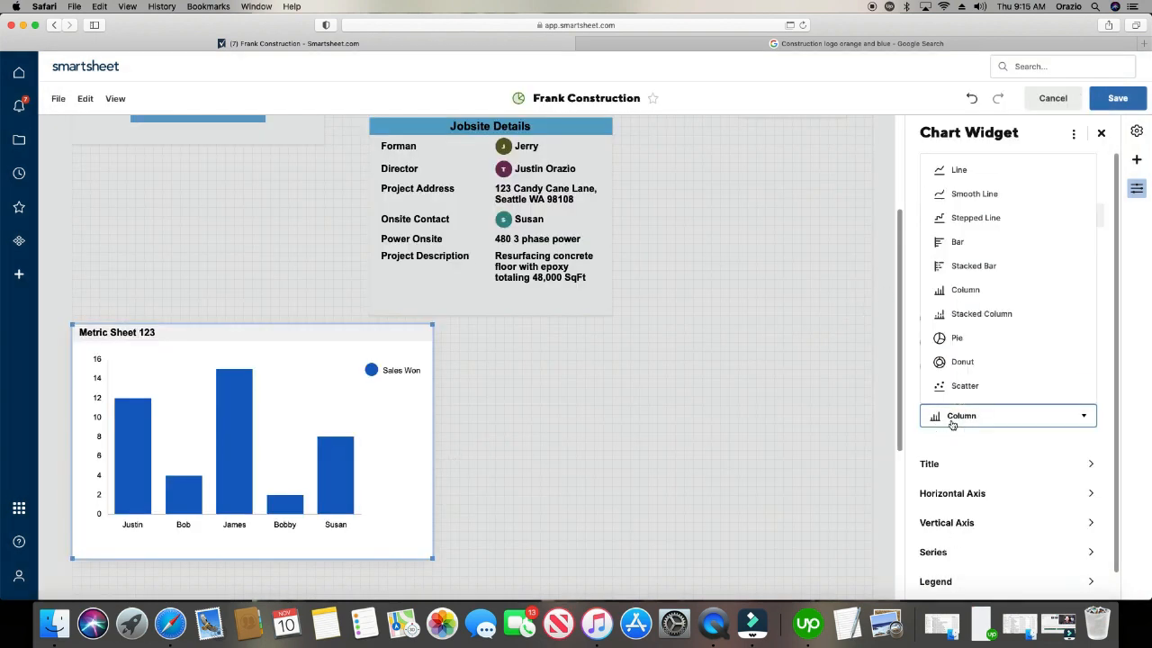
click(963, 363)
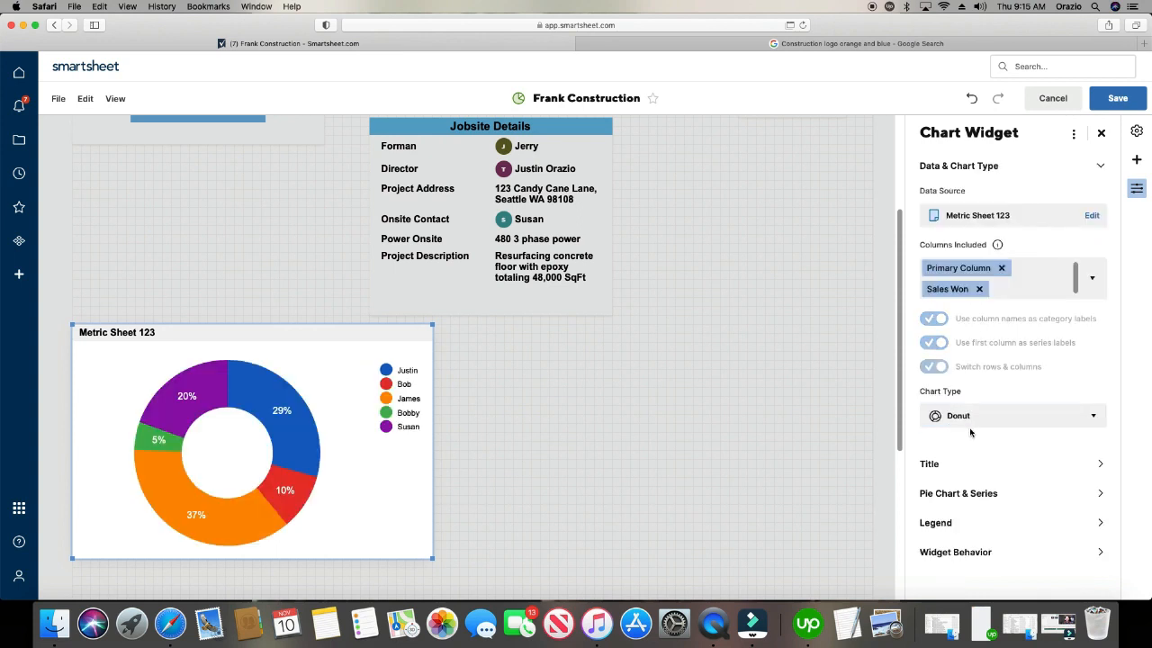
click(967, 494)
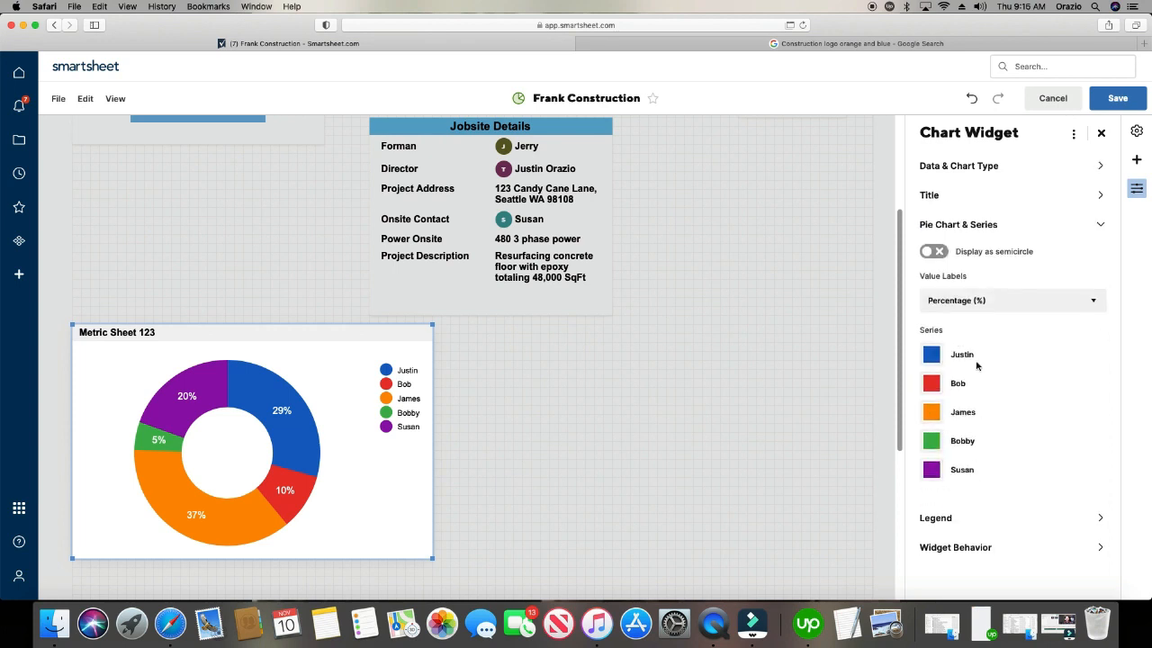
click(928, 253)
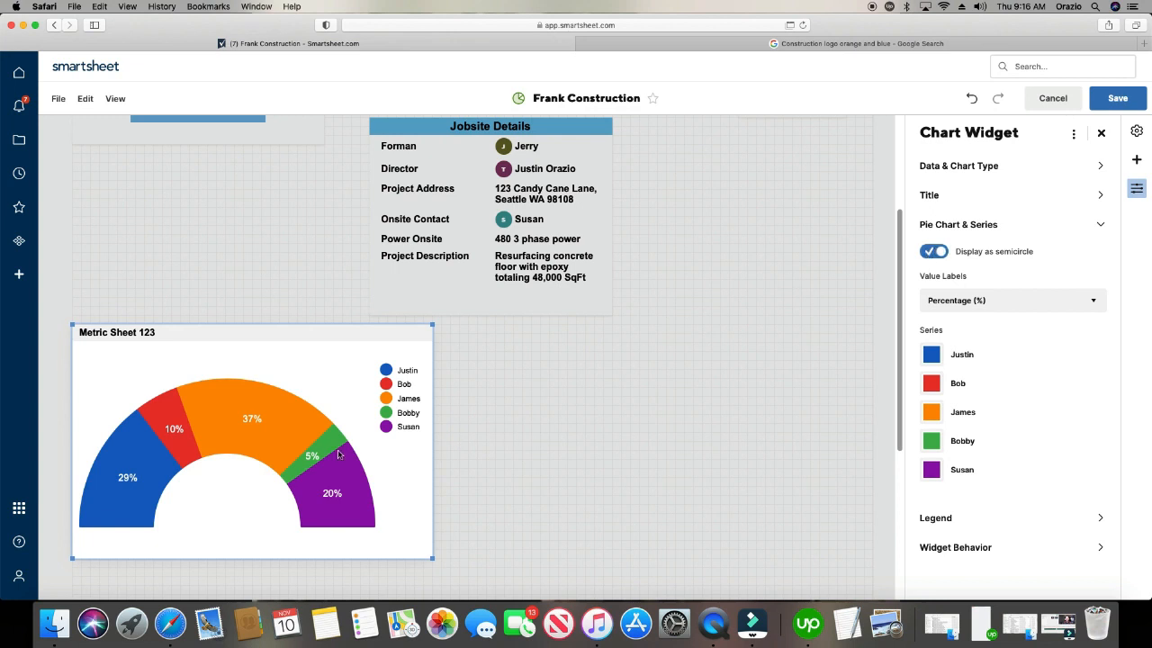
Shorten the Expenses metric widget to match the height of the neighbouring Budget Amount tile.
mouse_move(243, 436)
scroll(514, 393, up, 3)
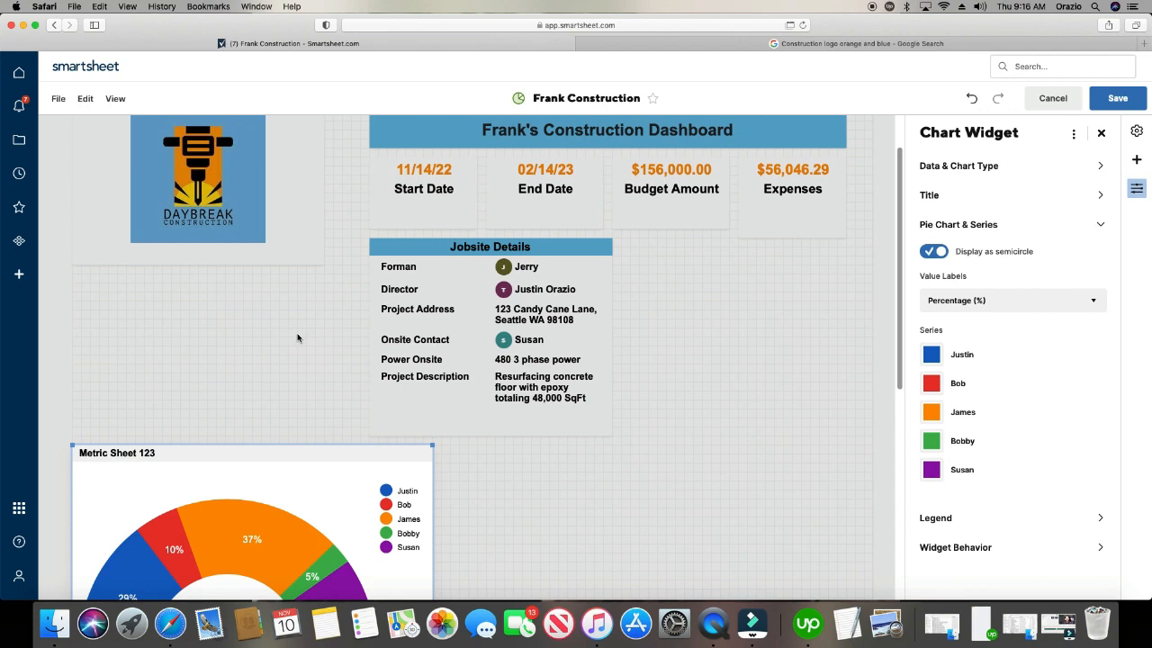
scroll(282, 336, down, 2)
scroll(788, 369, up, 3)
click(813, 290)
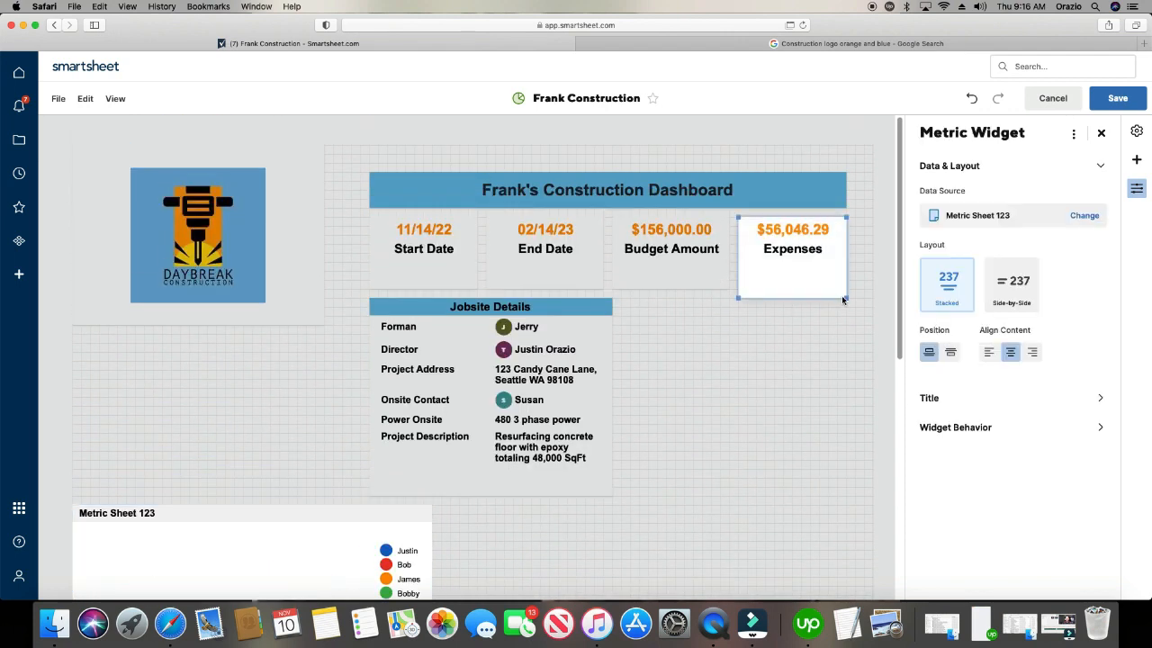
drag(846, 296, 844, 286)
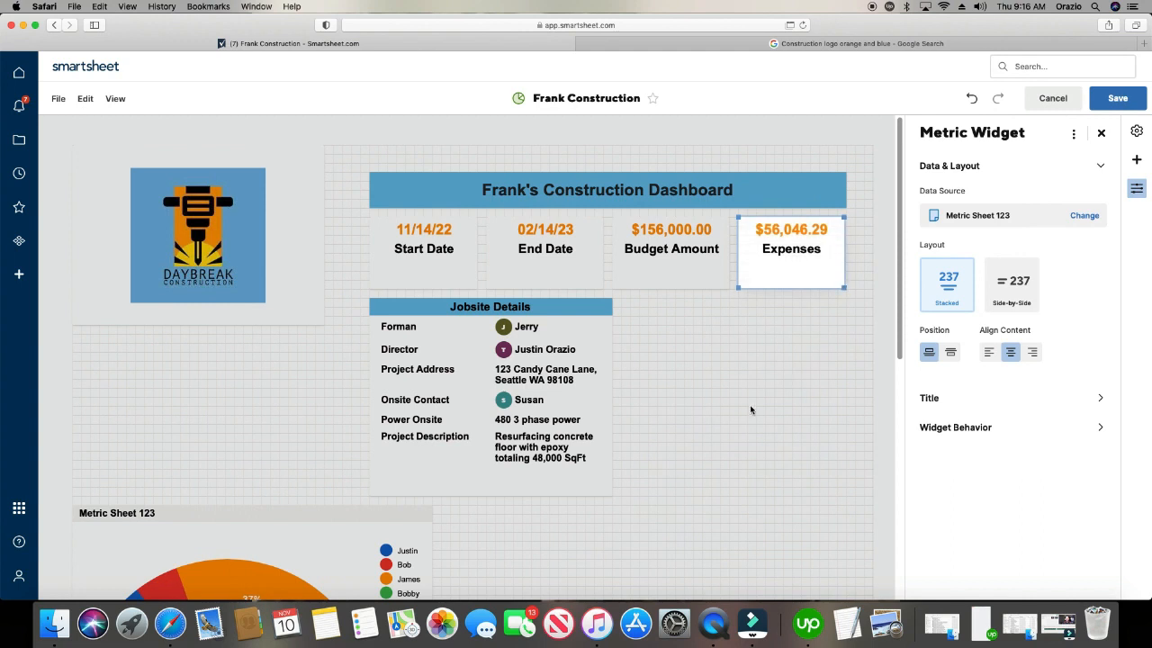
Narrow the donut chart widget and place it beside Jobsite Details, directly below the Budget Amount and Expenses tiles.
scroll(738, 412, down, 3)
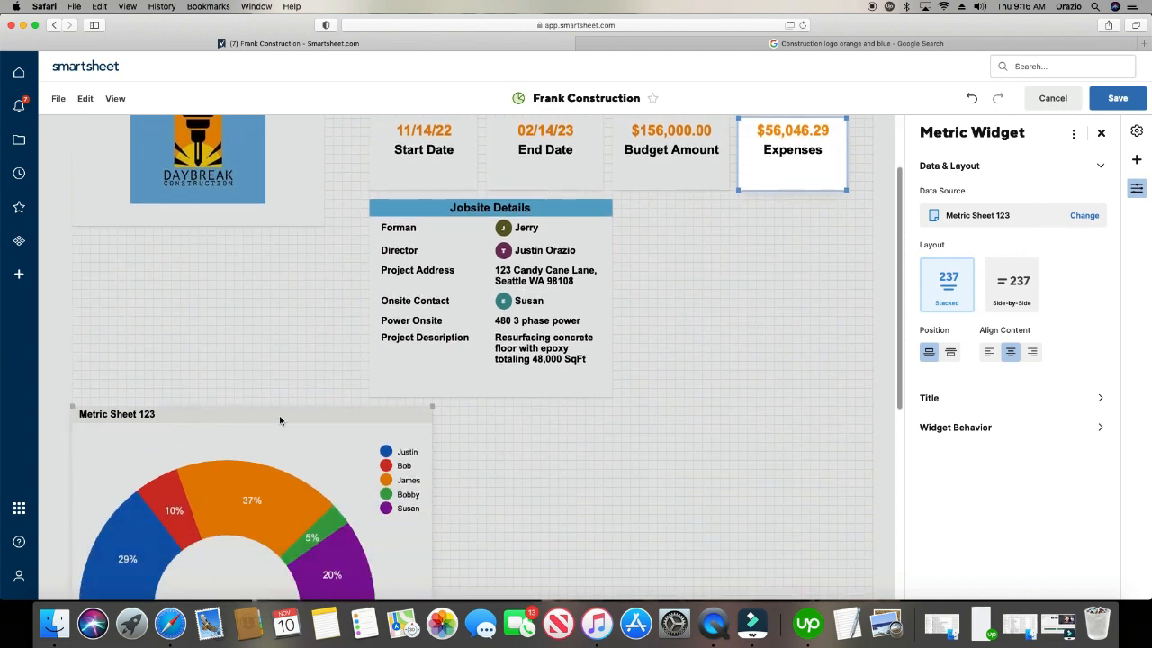
drag(334, 416, 732, 415)
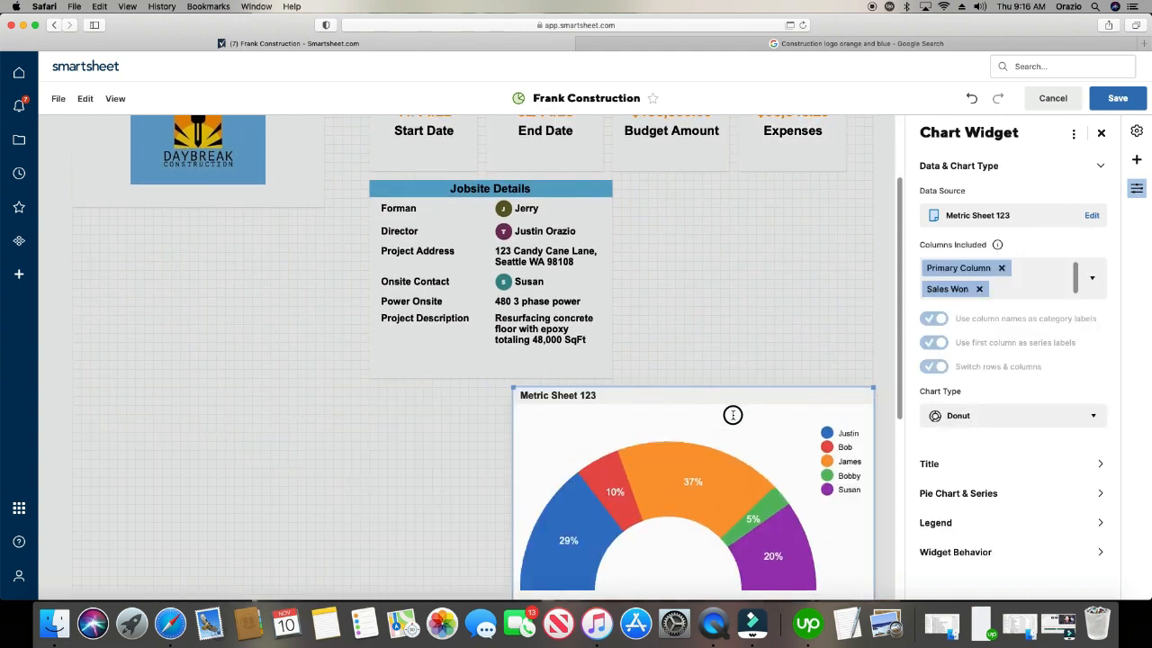
drag(513, 389, 627, 388)
scroll(546, 453, down, 1)
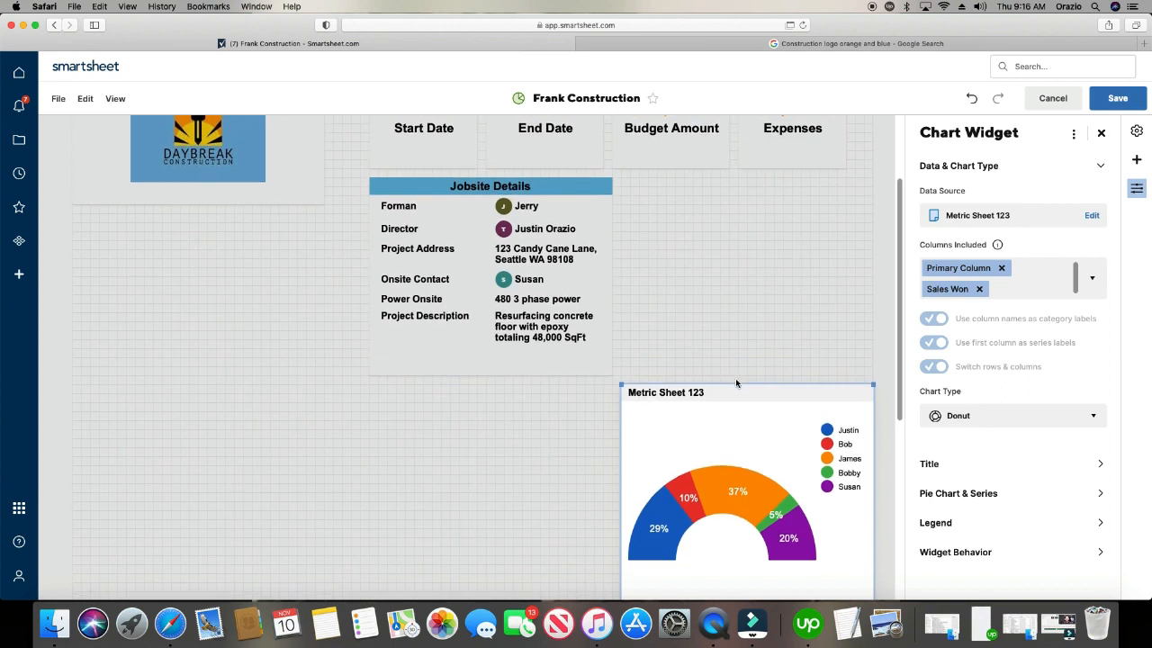
drag(736, 383, 741, 177)
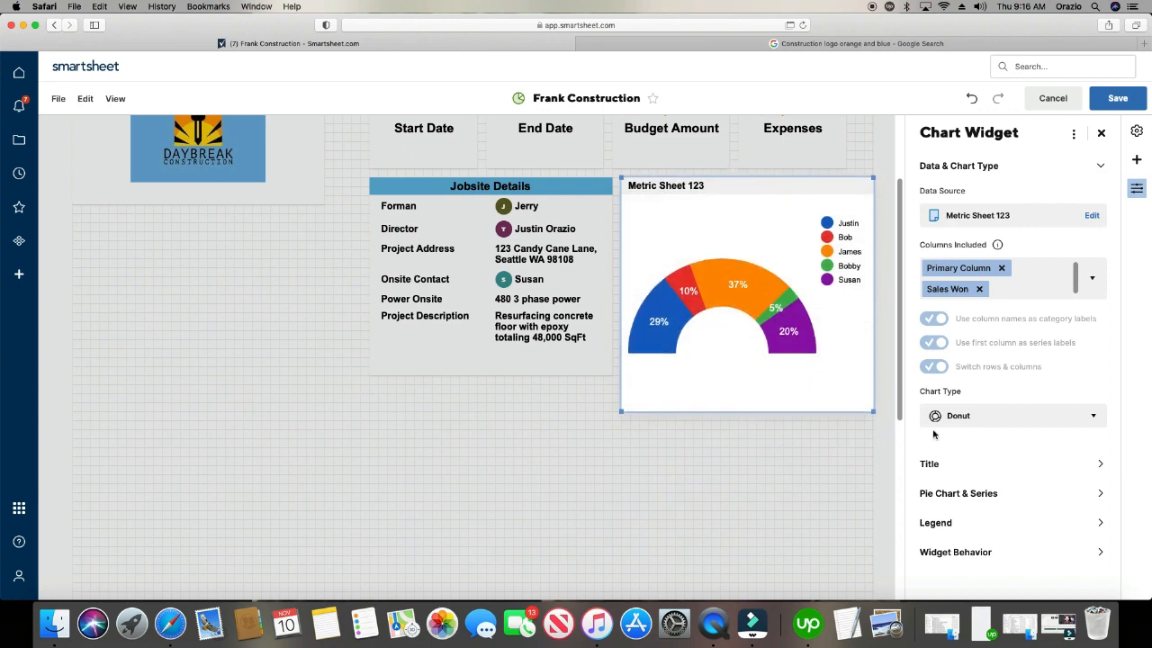
Recolor the first series of the donut chart dark orange and the second series orange.
click(961, 494)
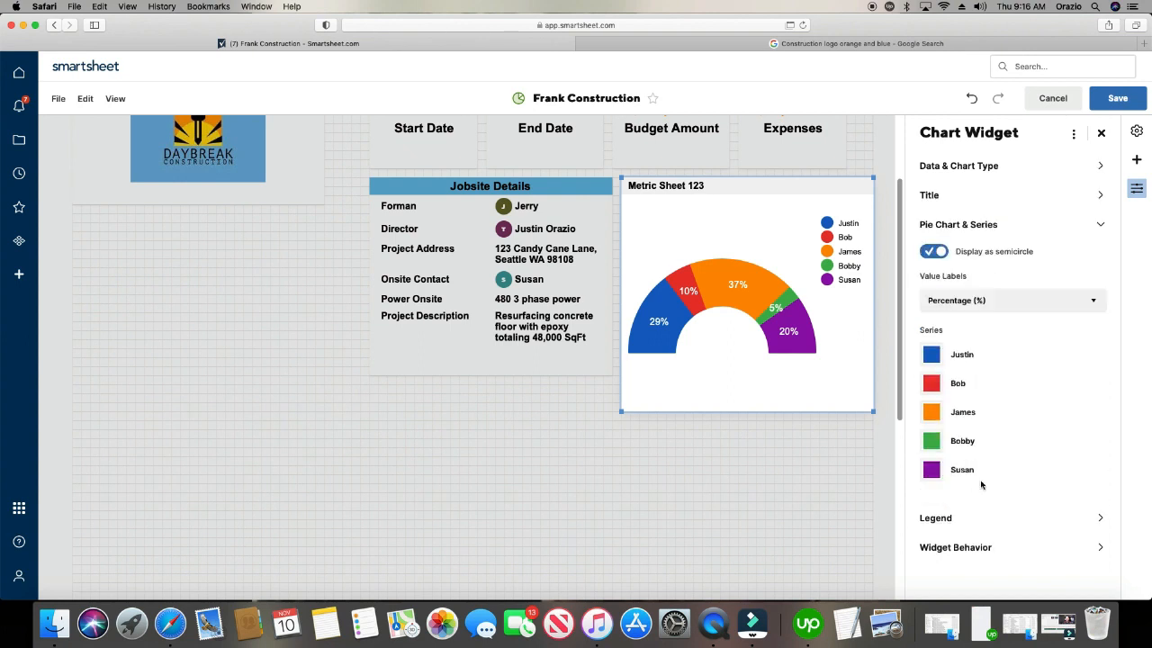
scroll(604, 496, up, 1)
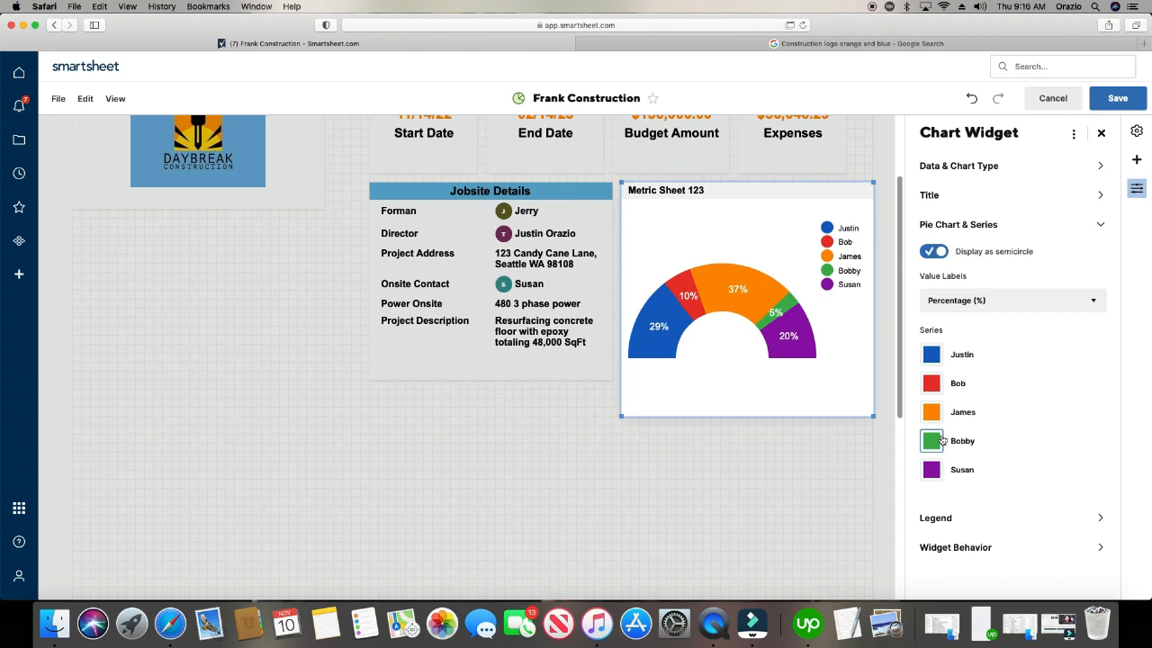
click(933, 356)
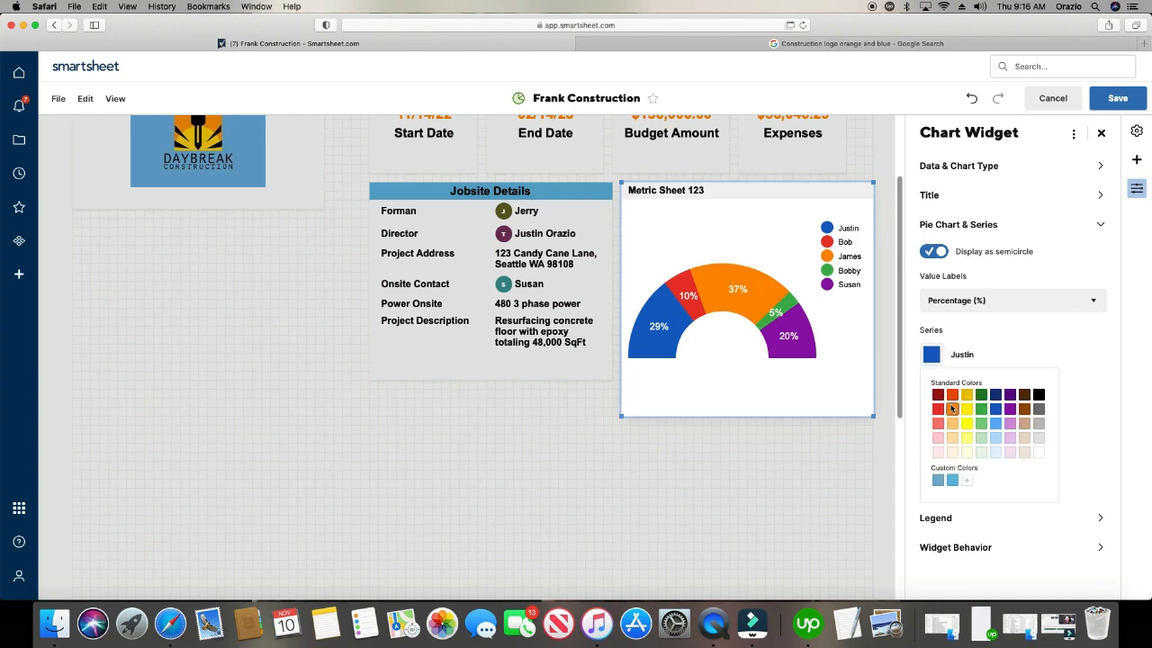
click(951, 409)
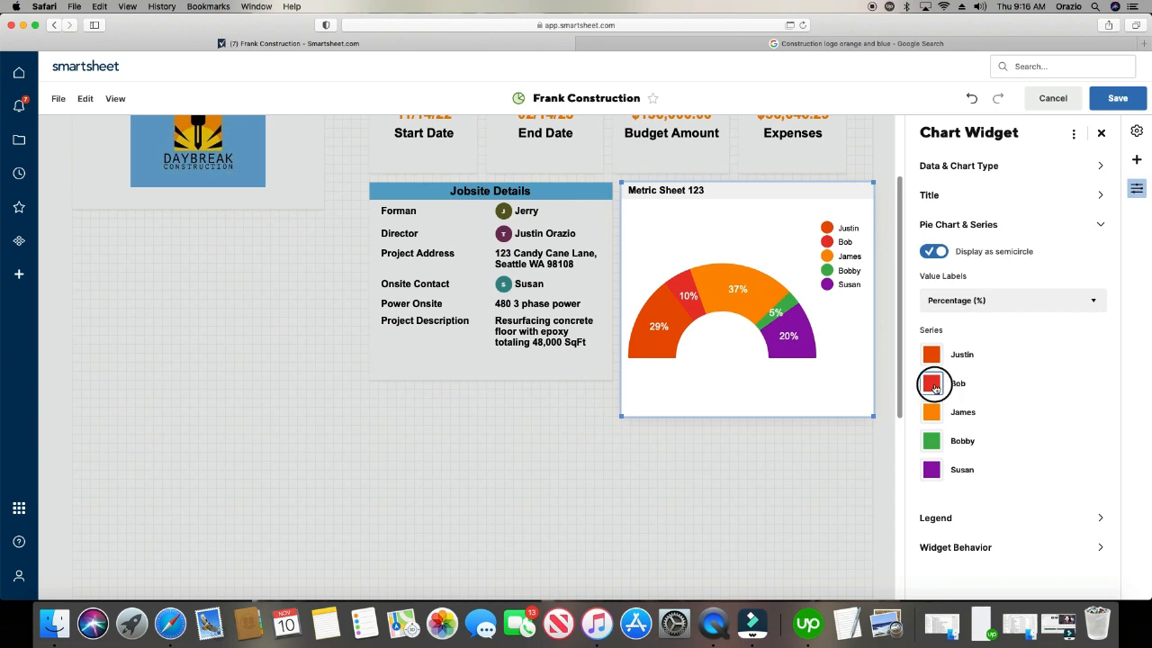
click(933, 385)
click(952, 441)
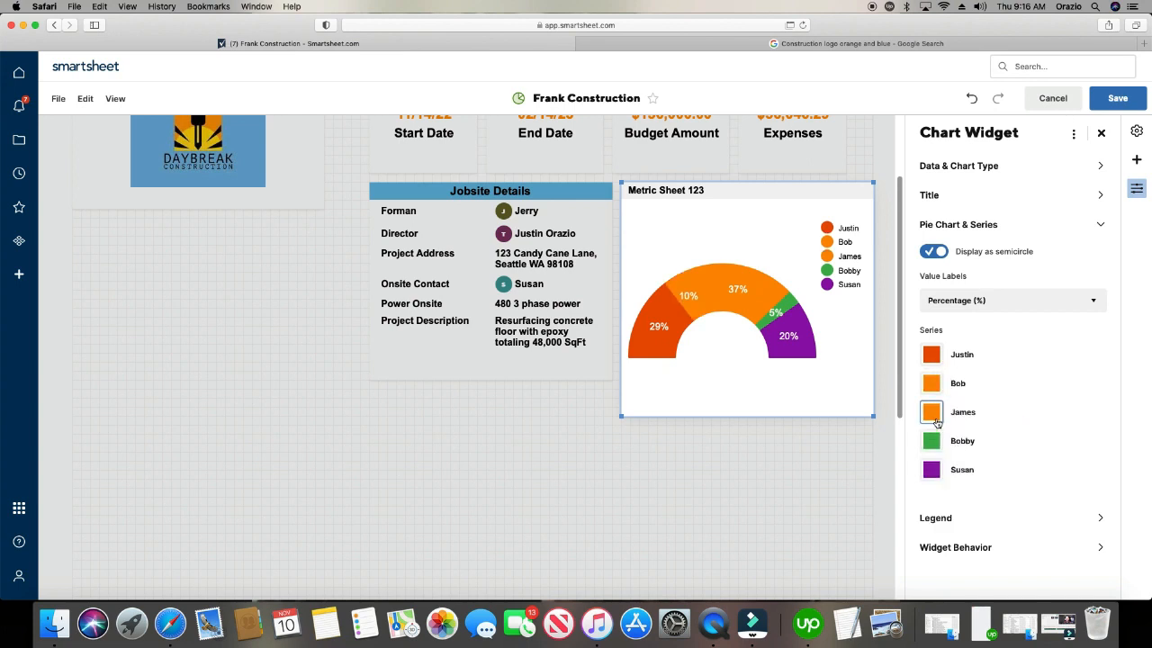
Recolor the third, fourth and fifth donut chart series in progressively lighter shades of orange.
click(933, 412)
click(952, 482)
click(936, 444)
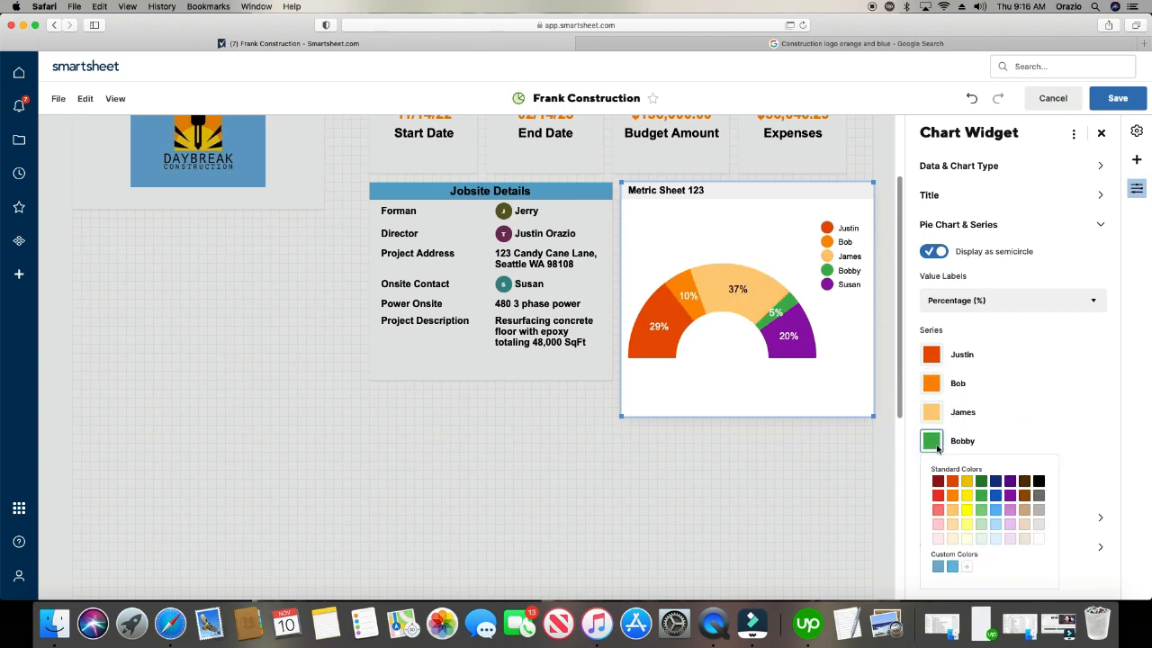
click(950, 529)
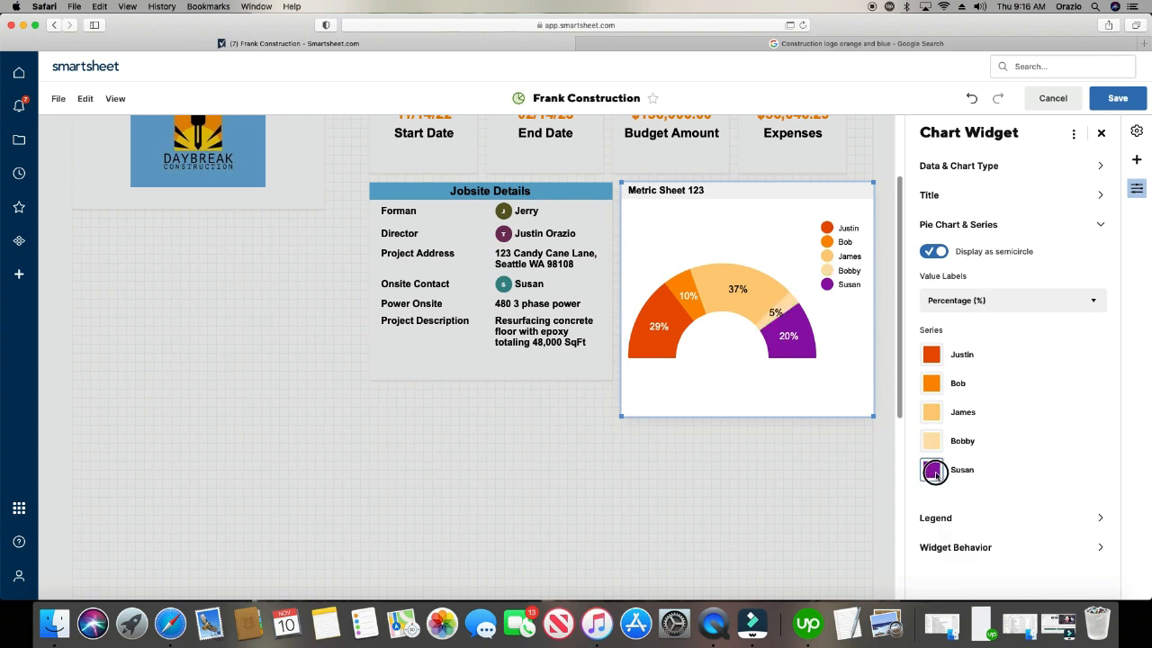
click(931, 469)
click(958, 411)
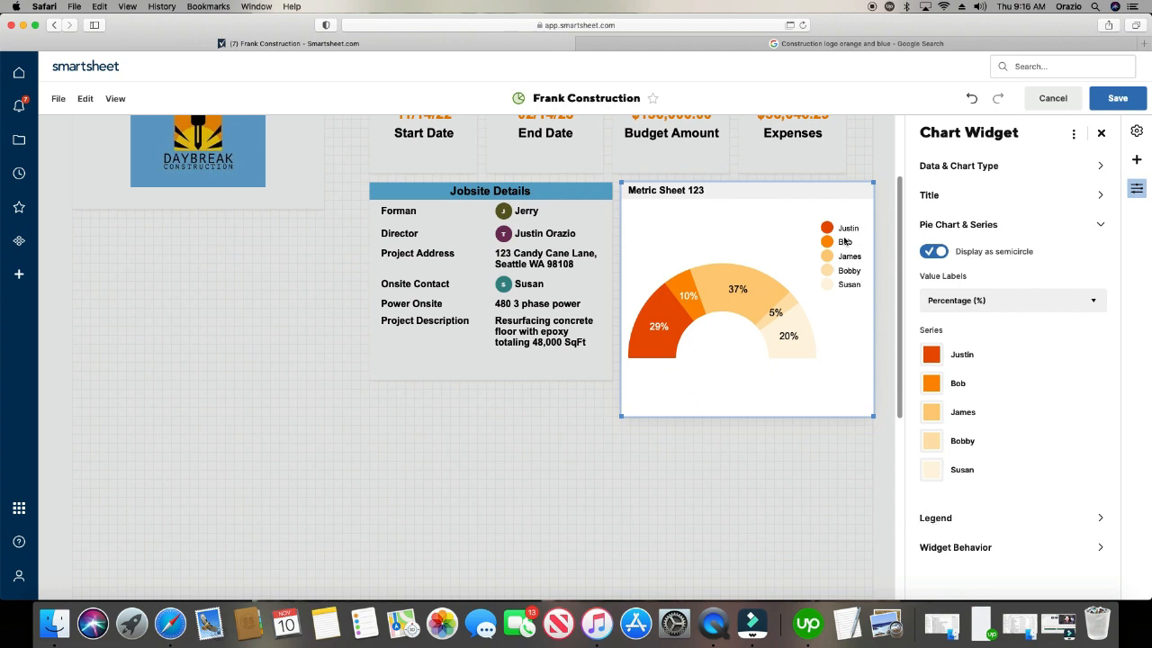
Place the donut chart's legend at the bottom of the chart.
click(935, 518)
click(975, 314)
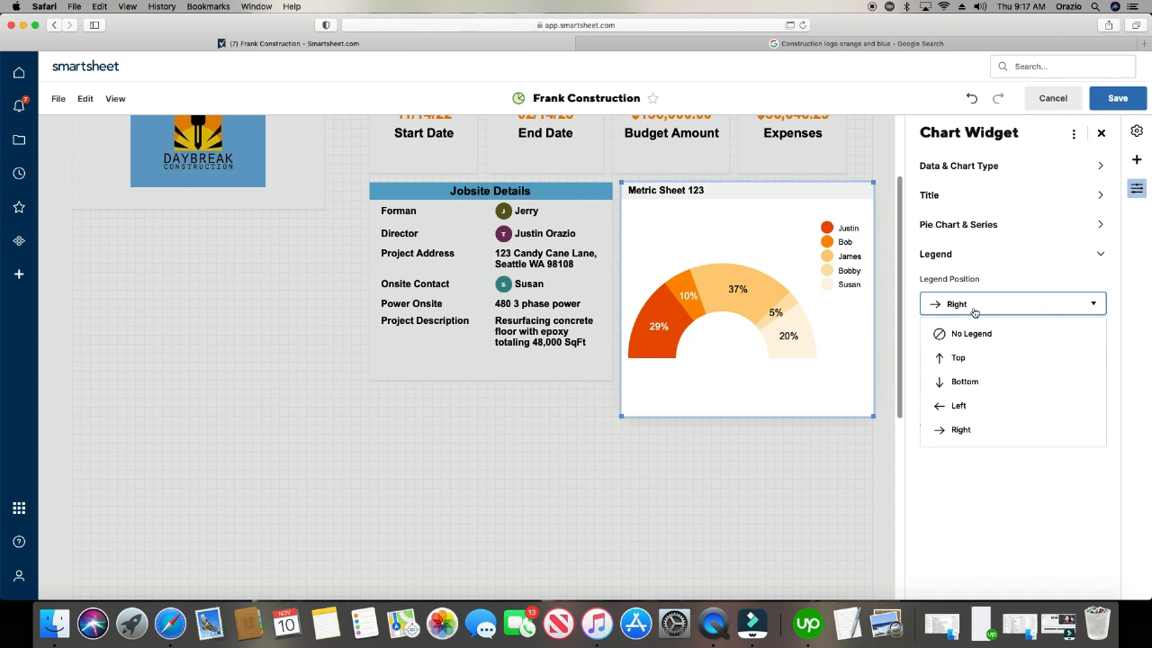
click(959, 381)
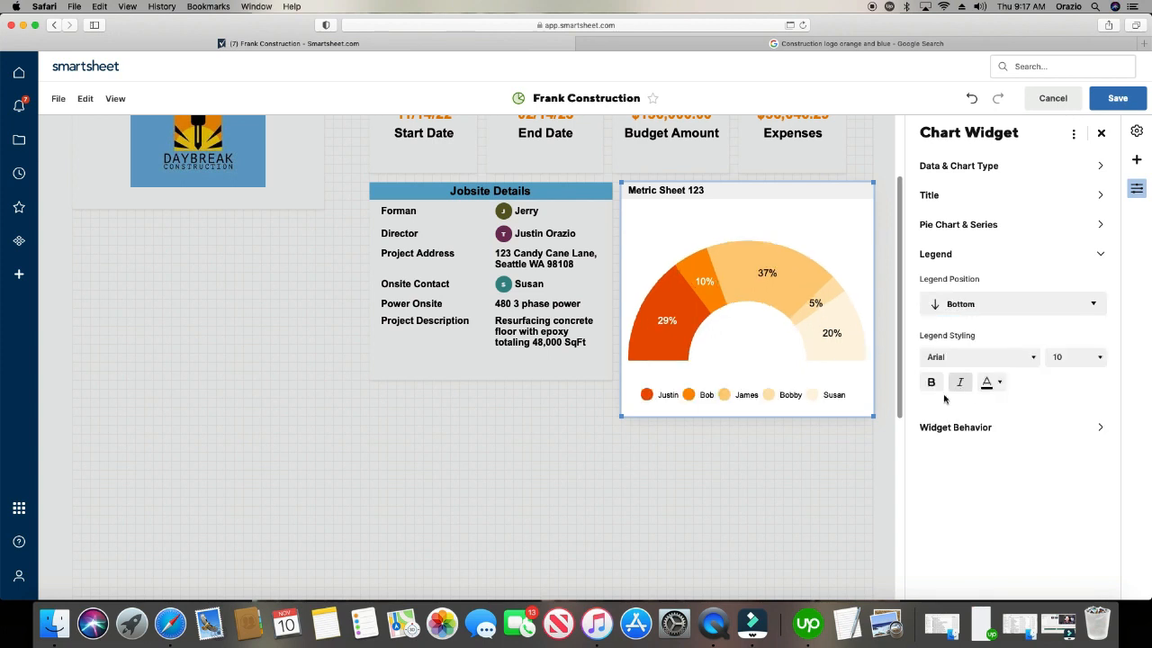
Format the donut chart's title with the custom light blue background, centered alignment and font size 14.
click(777, 193)
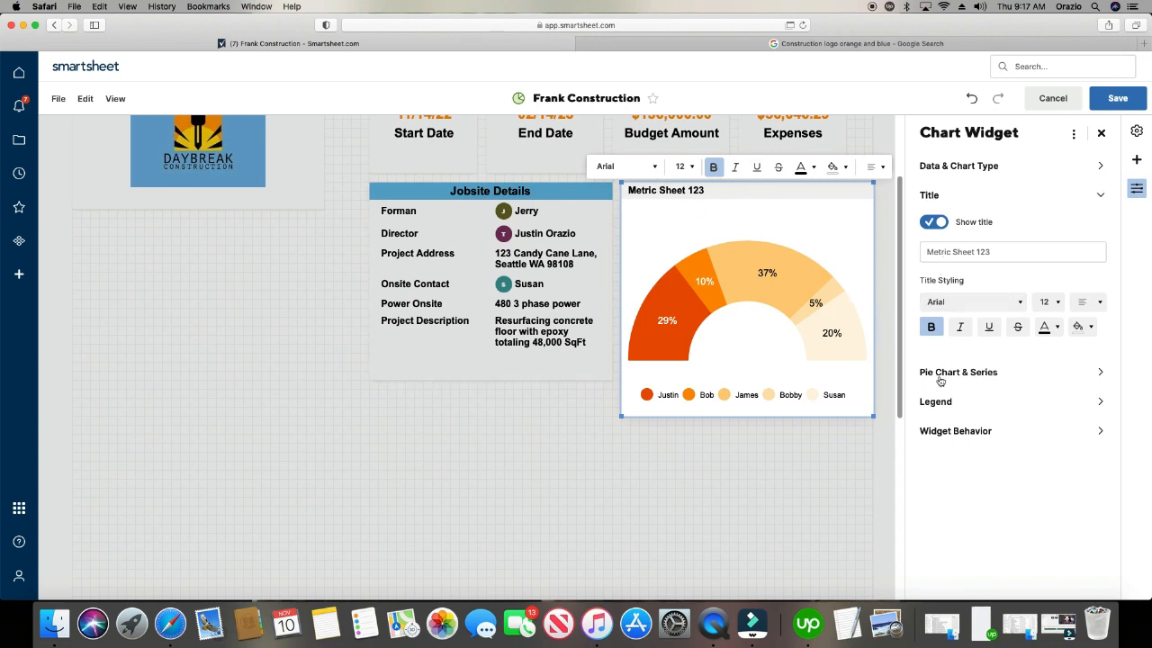
double_click(785, 191)
click(785, 191)
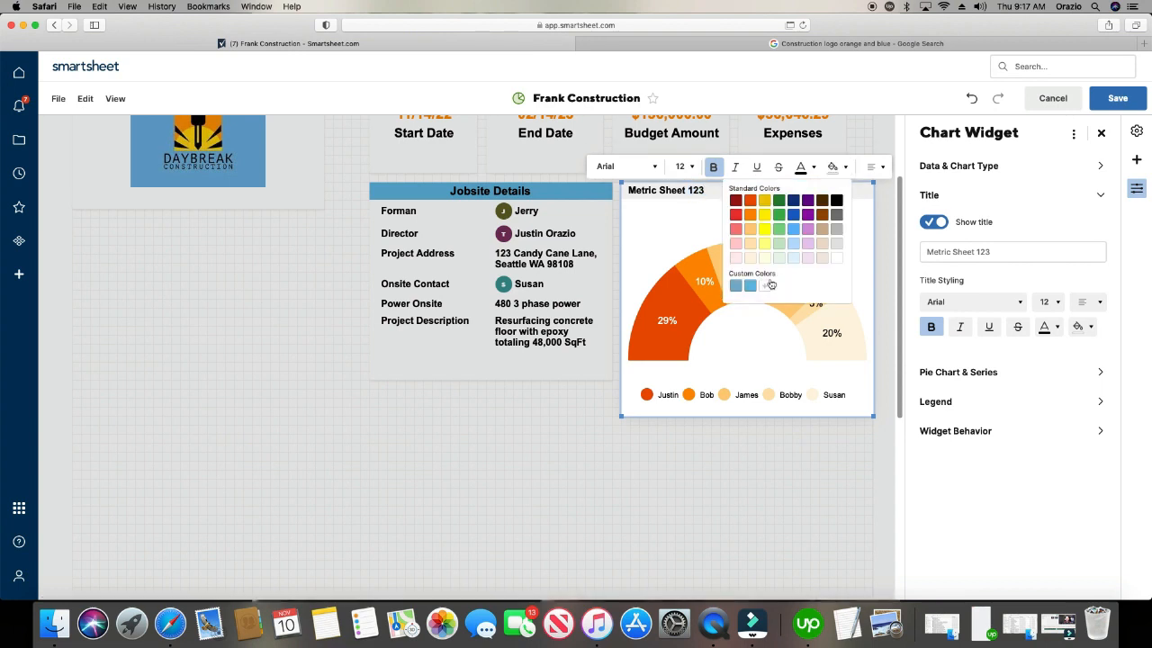
click(750, 276)
click(875, 166)
click(872, 216)
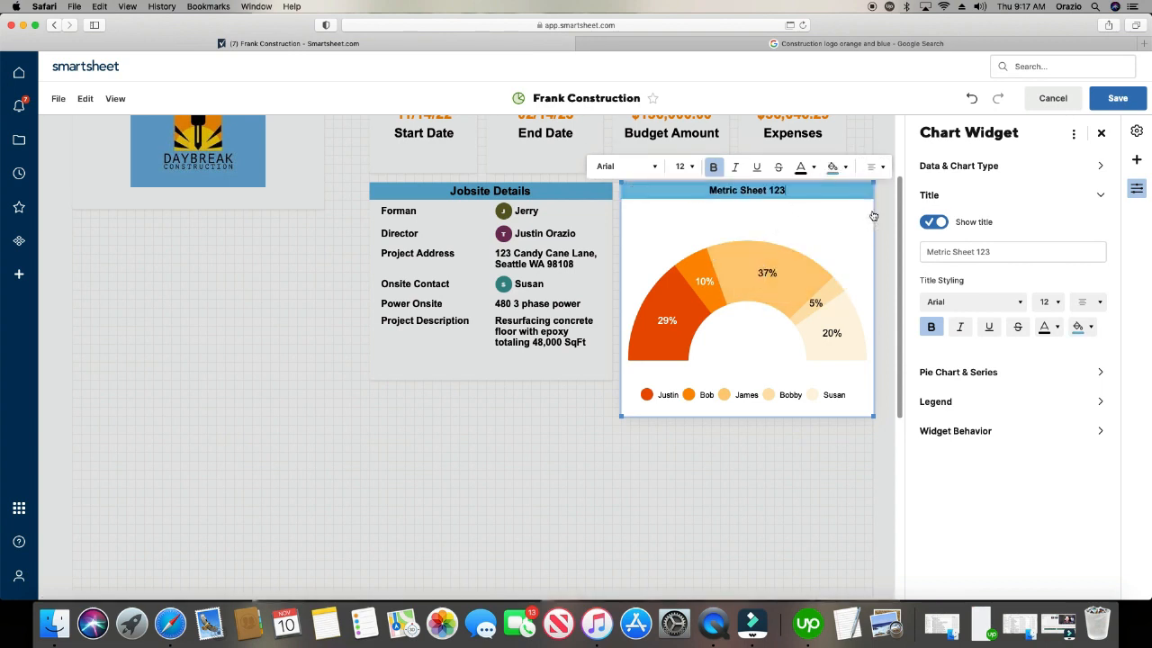
click(689, 168)
click(684, 264)
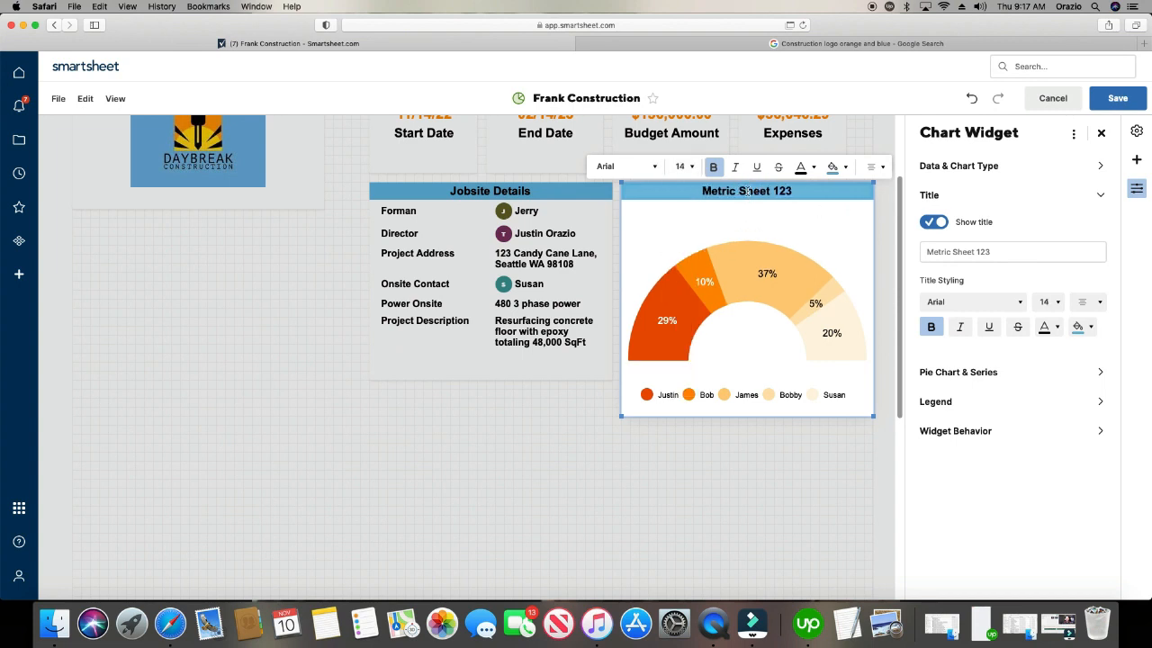
Retitle the donut chart widget "Sales Won" and save the dashboard.
triple_click(747, 191)
text(Sasle)
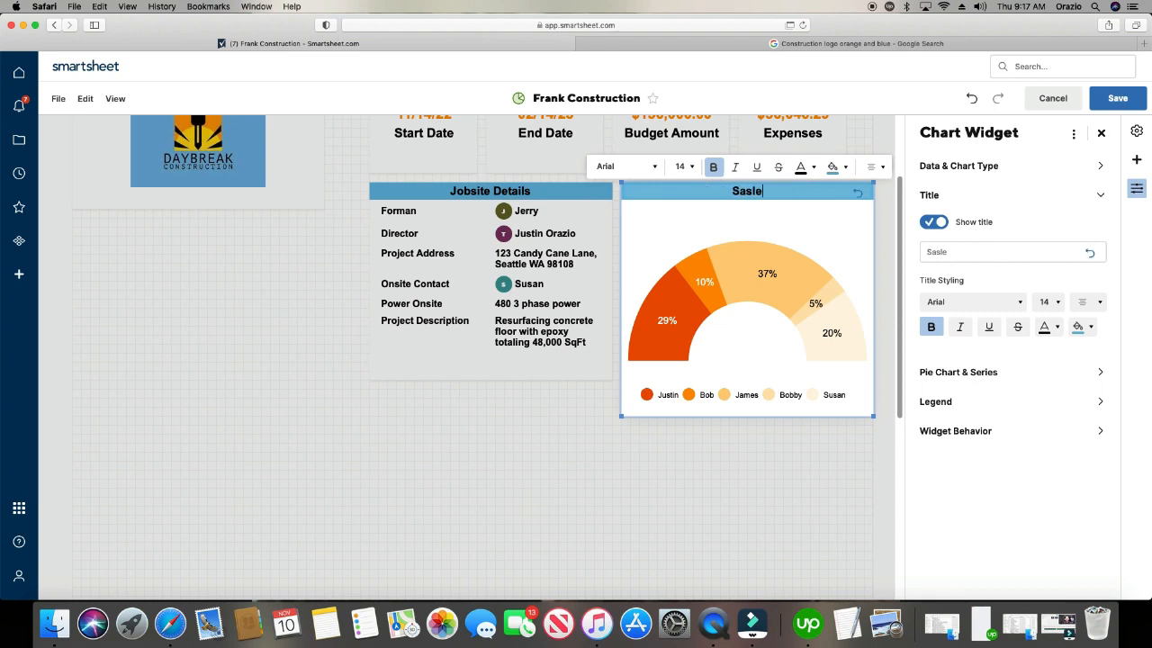
key(BackSpace)
key(BackSpace)
key(BackSpace)
text(les Won)
click(1117, 98)
scroll(642, 354, up, 2)
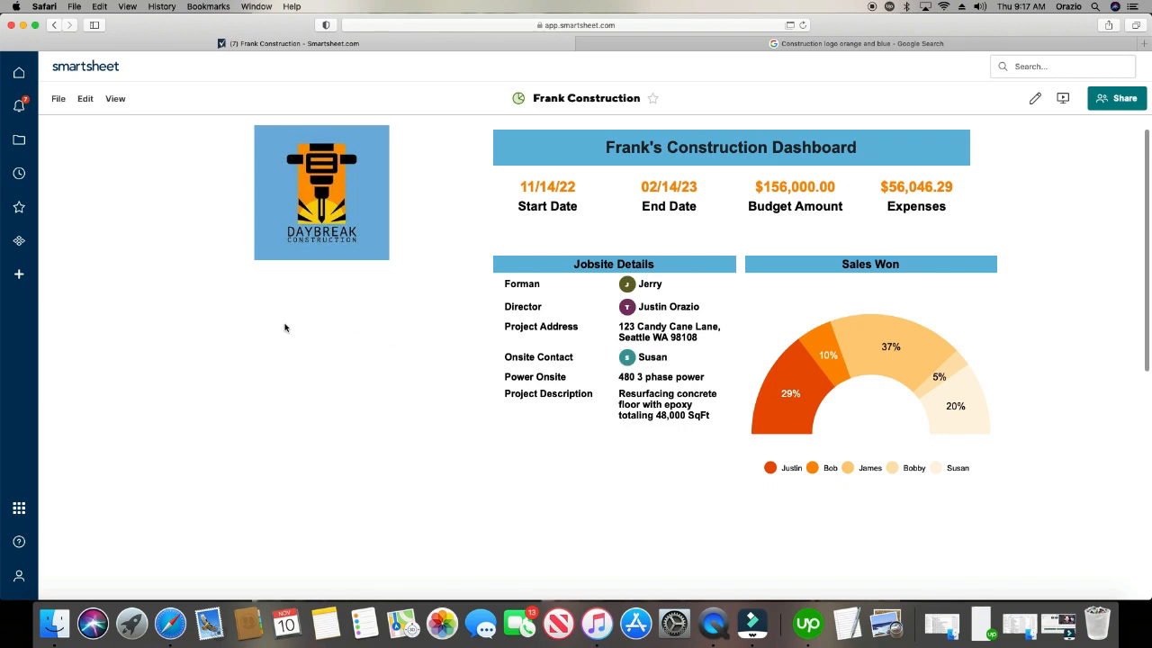
Reopen the dashboard for editing and add a Shortcut widget below the logo.
click(85, 101)
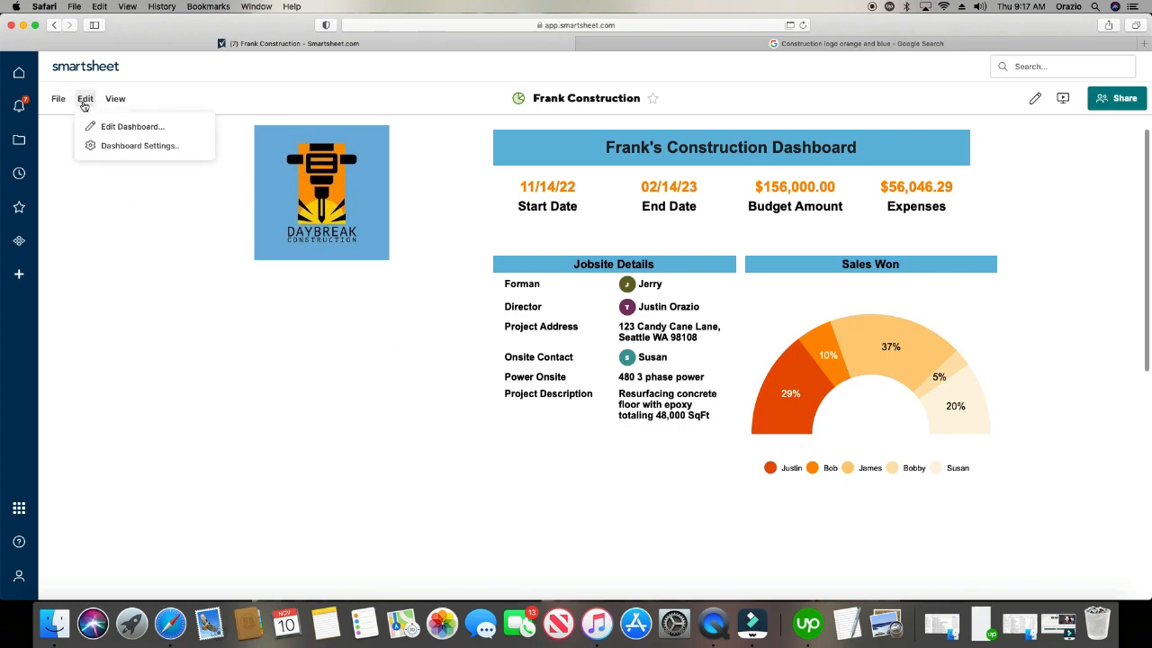
click(96, 126)
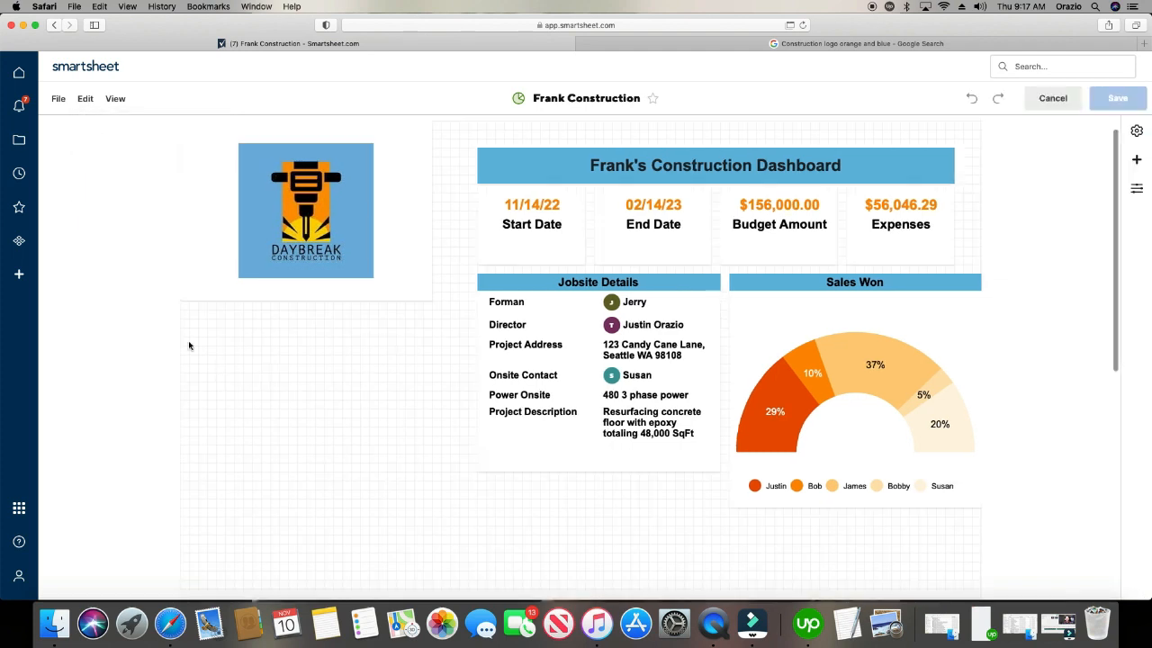
click(85, 99)
mouse_move(96, 186)
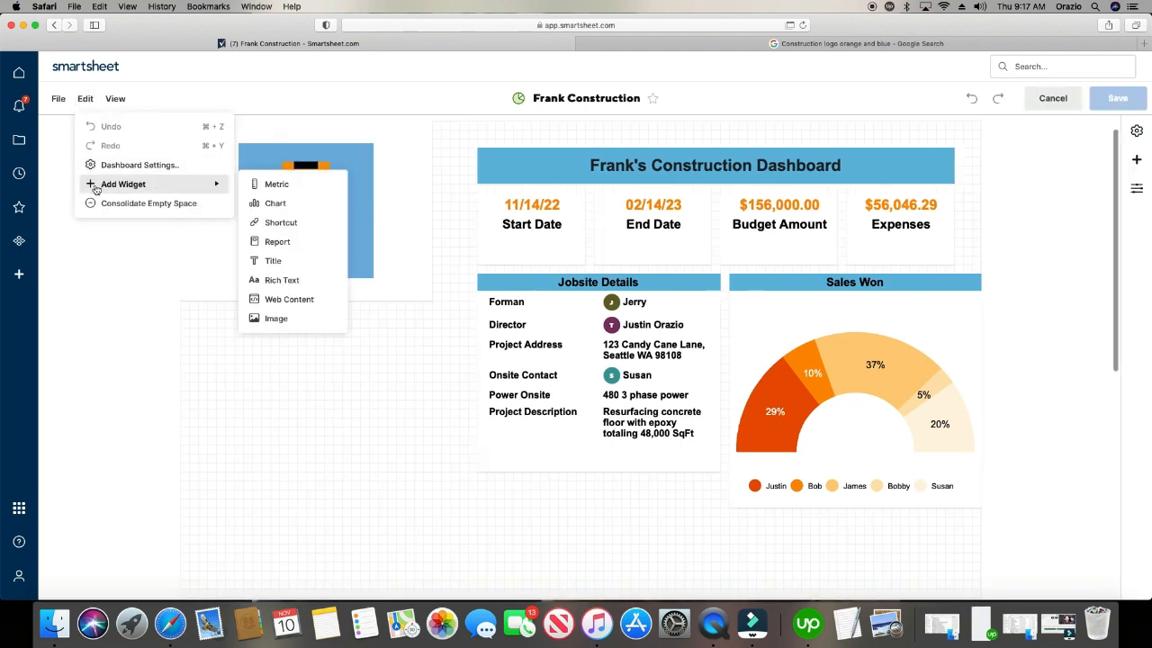
click(289, 226)
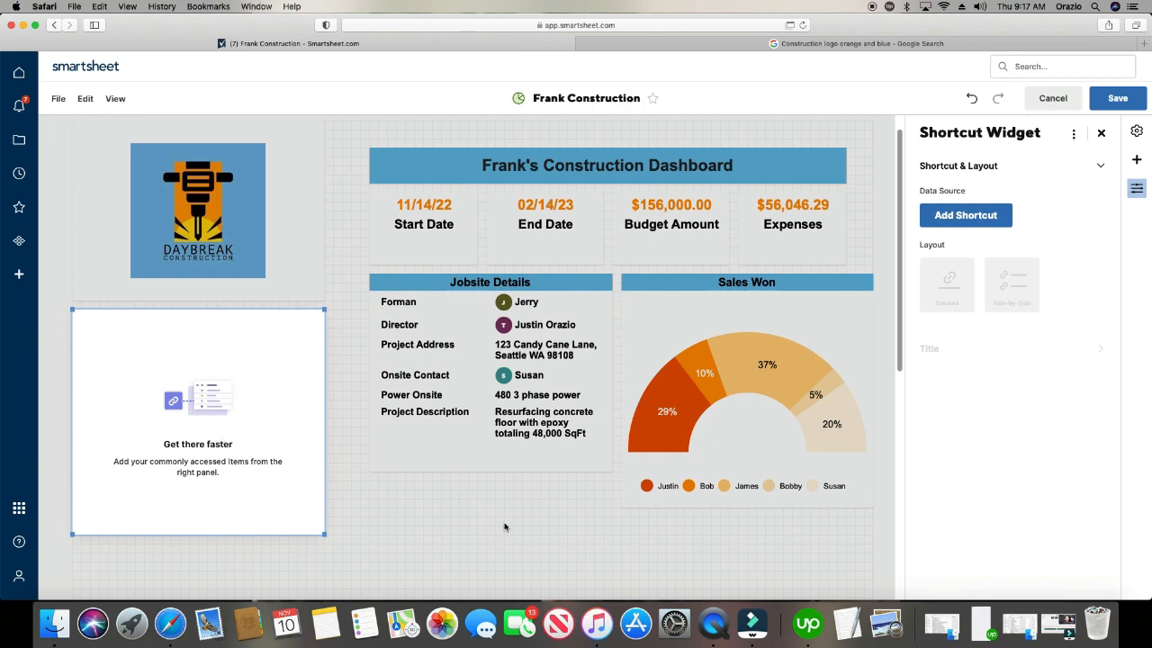
Start adding Smartsheet items as shortcuts, selecting Bob's Construction Dashboard and BUDGET - November 22.
click(988, 217)
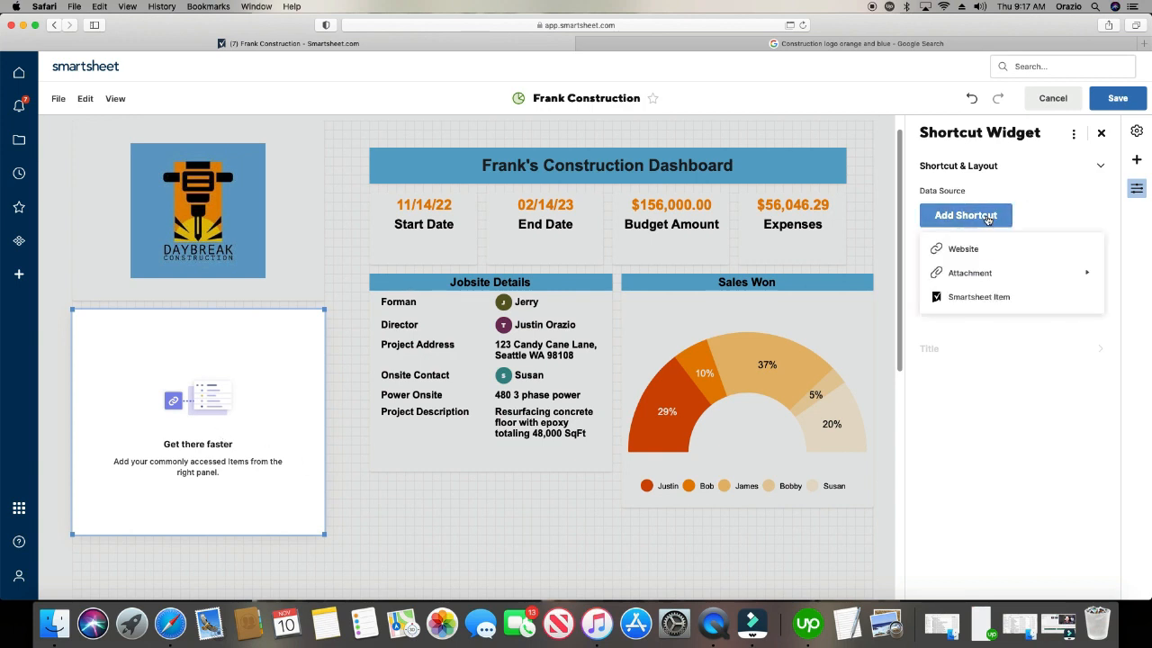
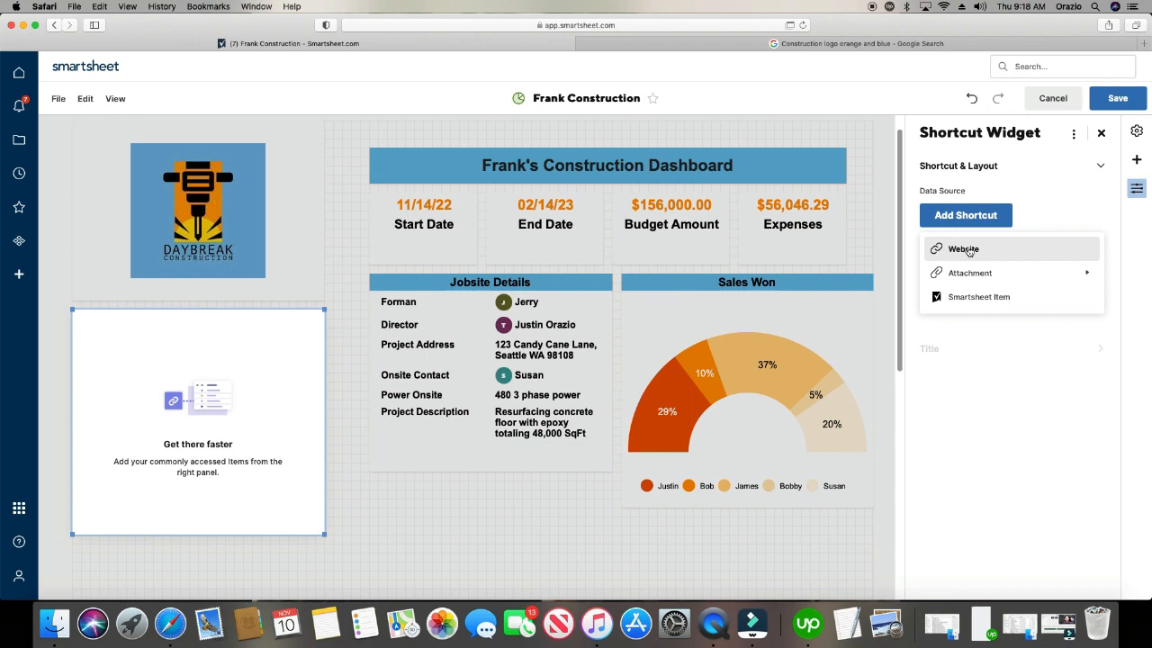
click(980, 298)
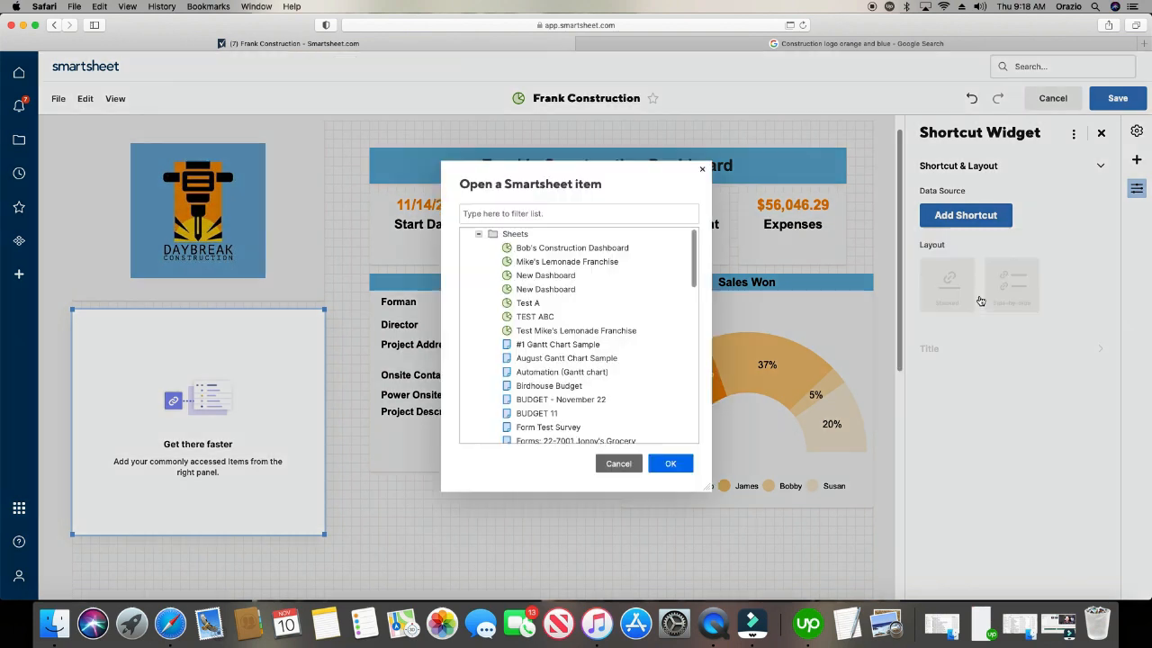
scroll(629, 355, down, 1)
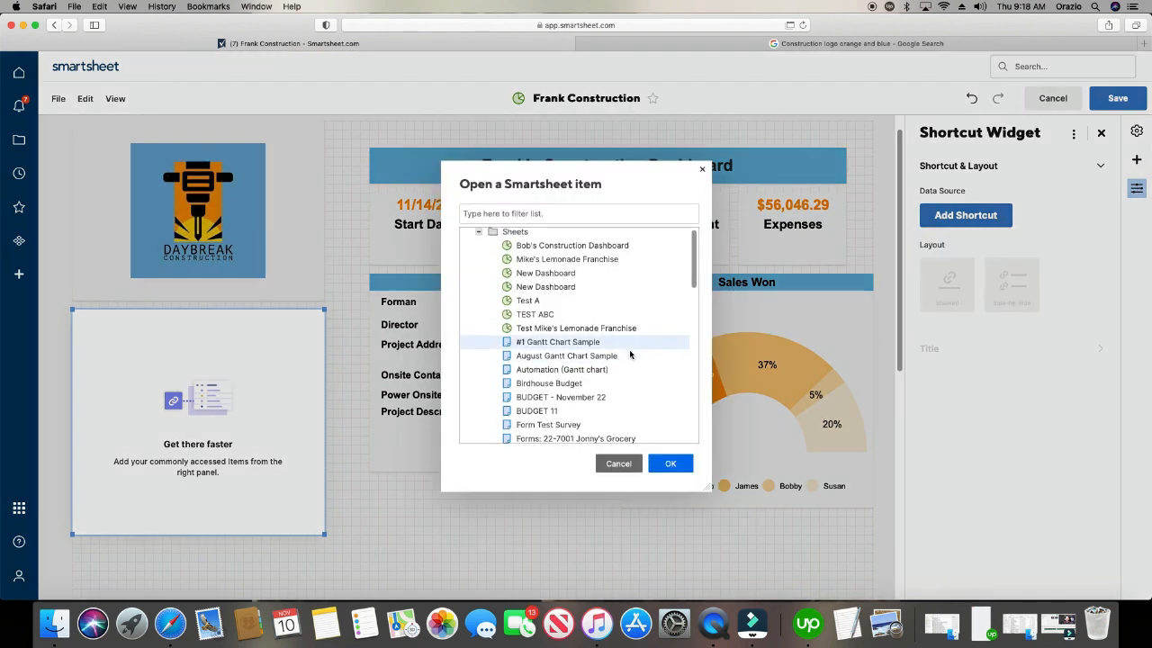
scroll(630, 354, up, 1)
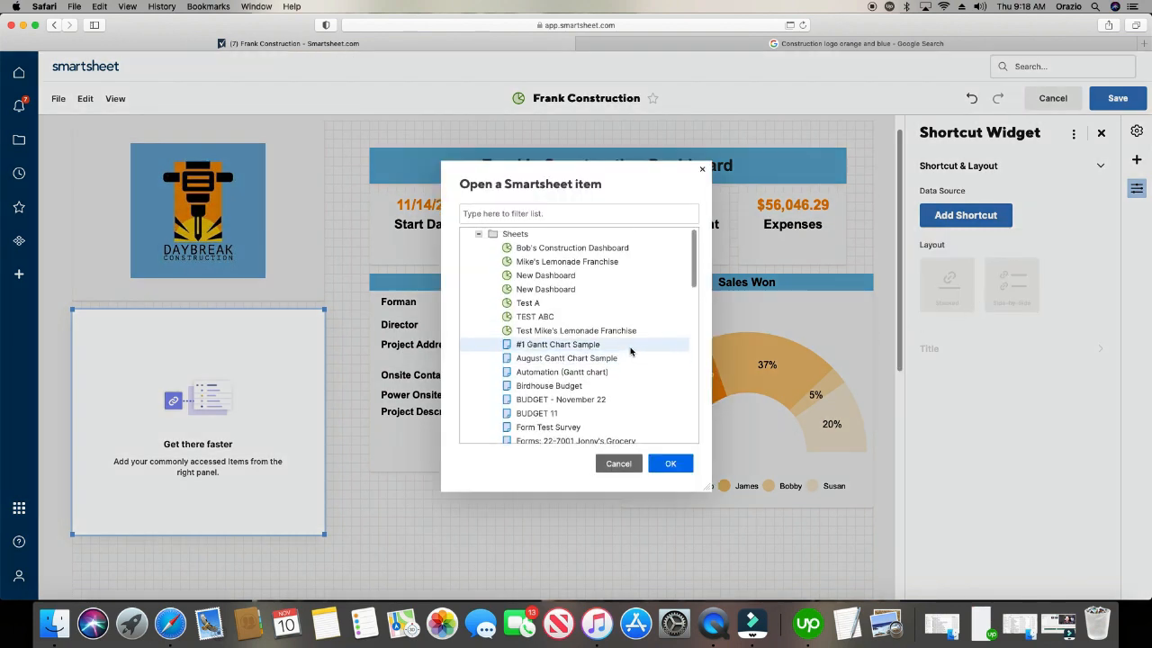
scroll(576, 256, down, 1)
click(558, 246)
scroll(583, 318, down, 3)
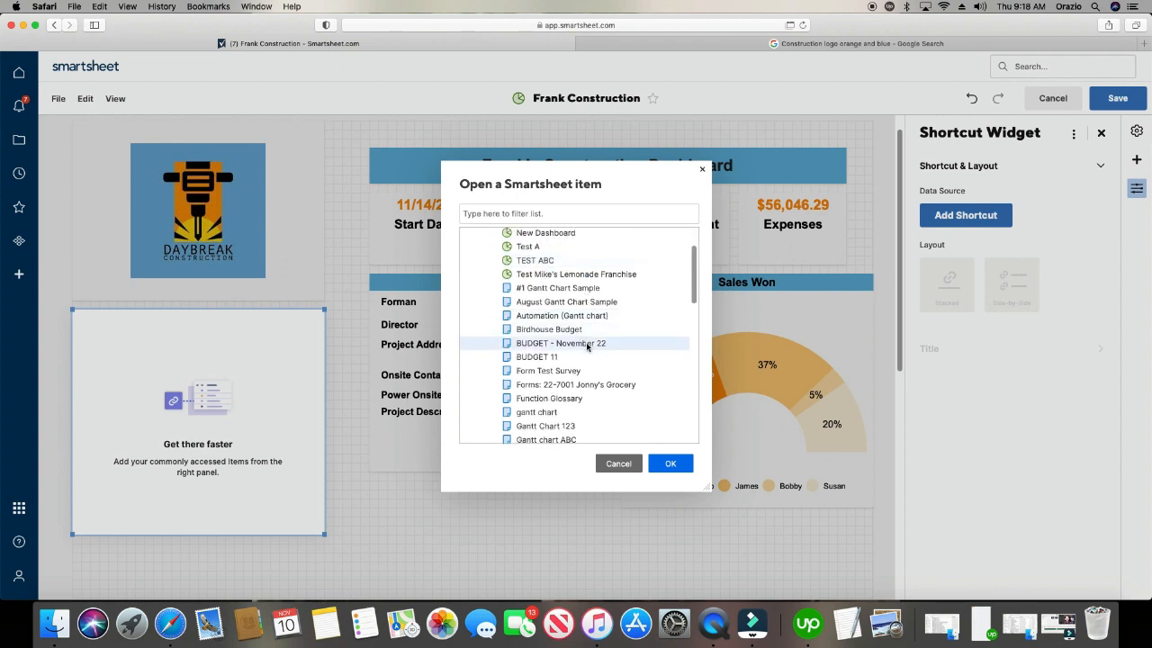
click(507, 346)
Also select the Budget Amount and Franchise Report reports and the What Clients Want sheet as shortcut items.
scroll(562, 352, down, 8)
scroll(562, 352, down, 10)
click(505, 287)
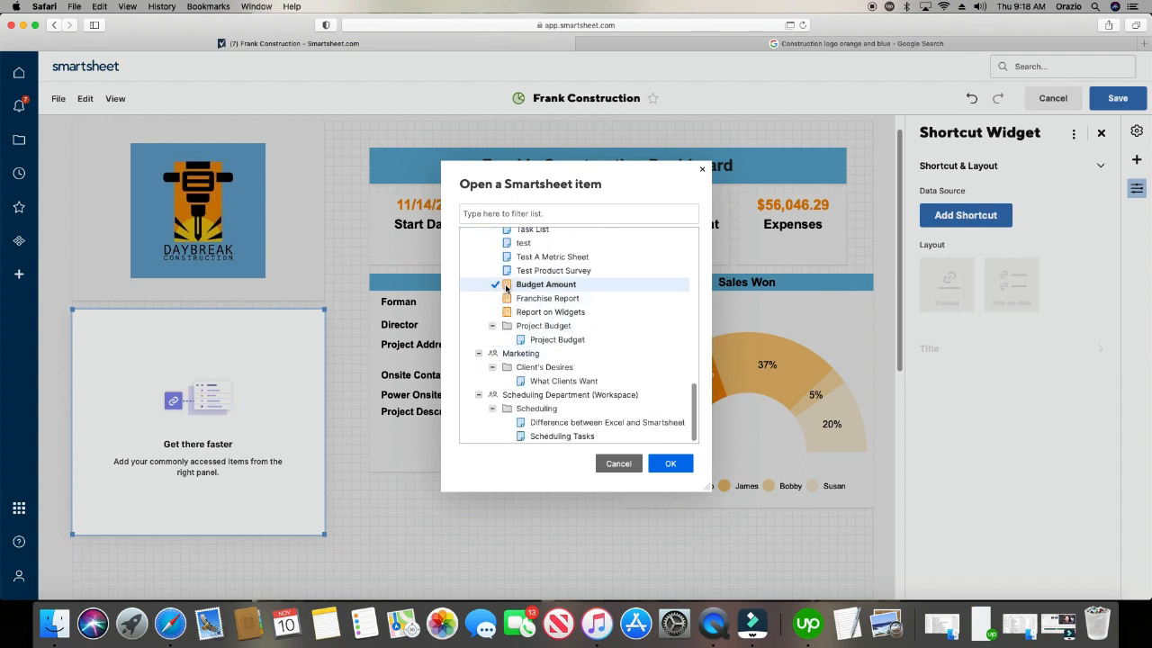
click(505, 301)
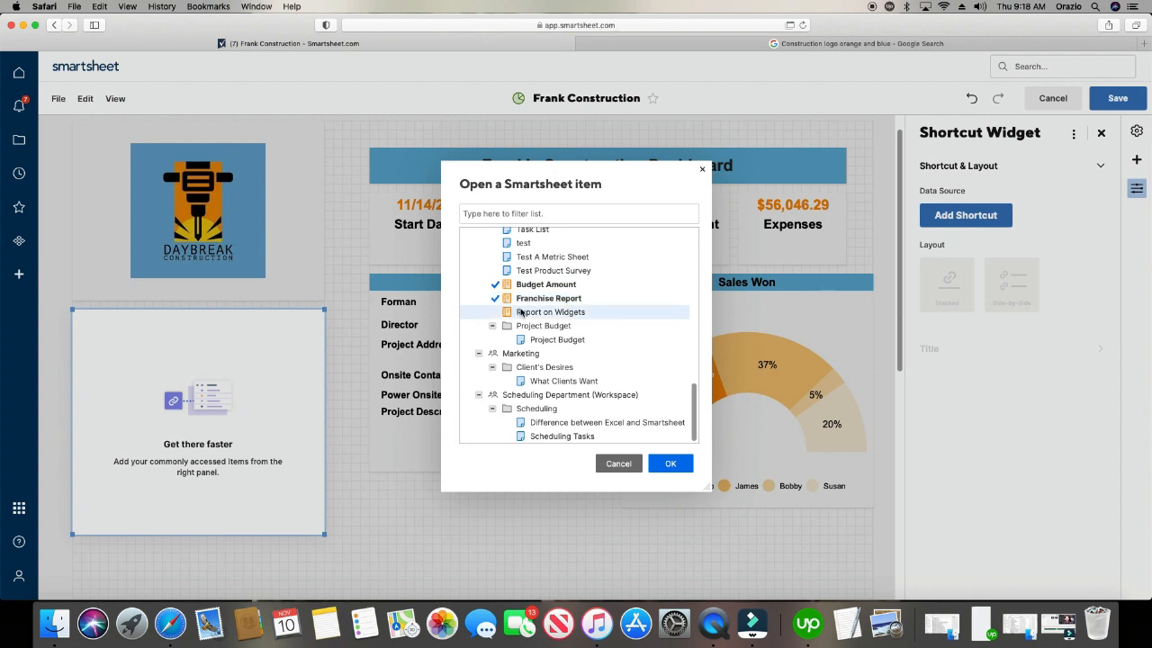
scroll(526, 326, up, 2)
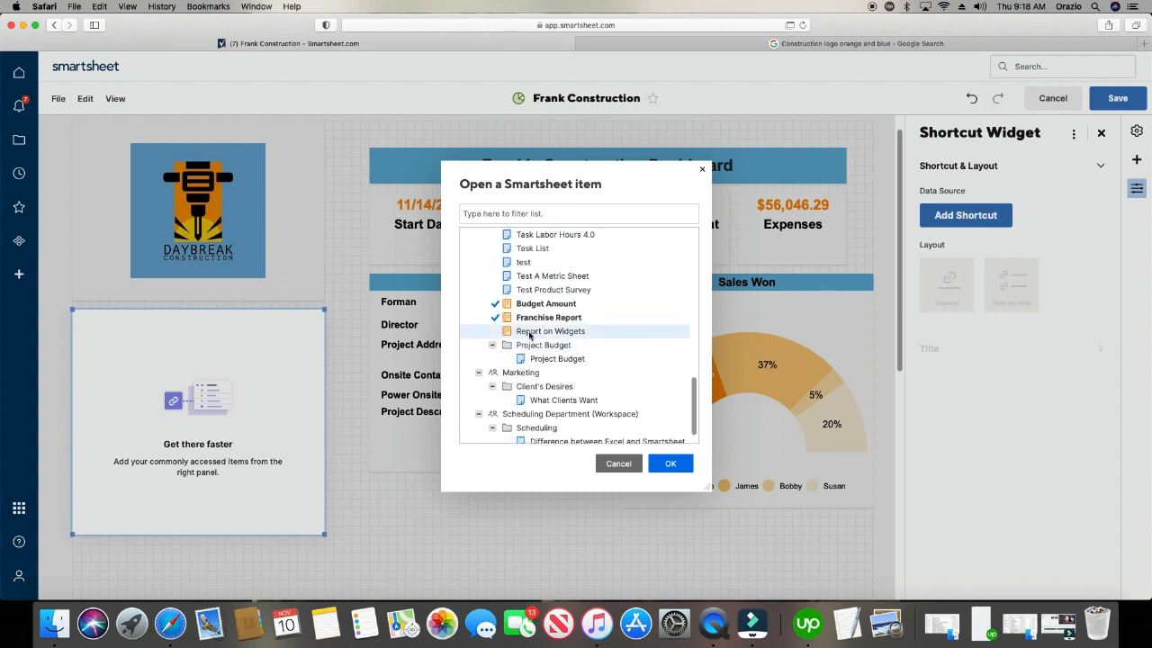
scroll(529, 336, down, 2)
click(526, 382)
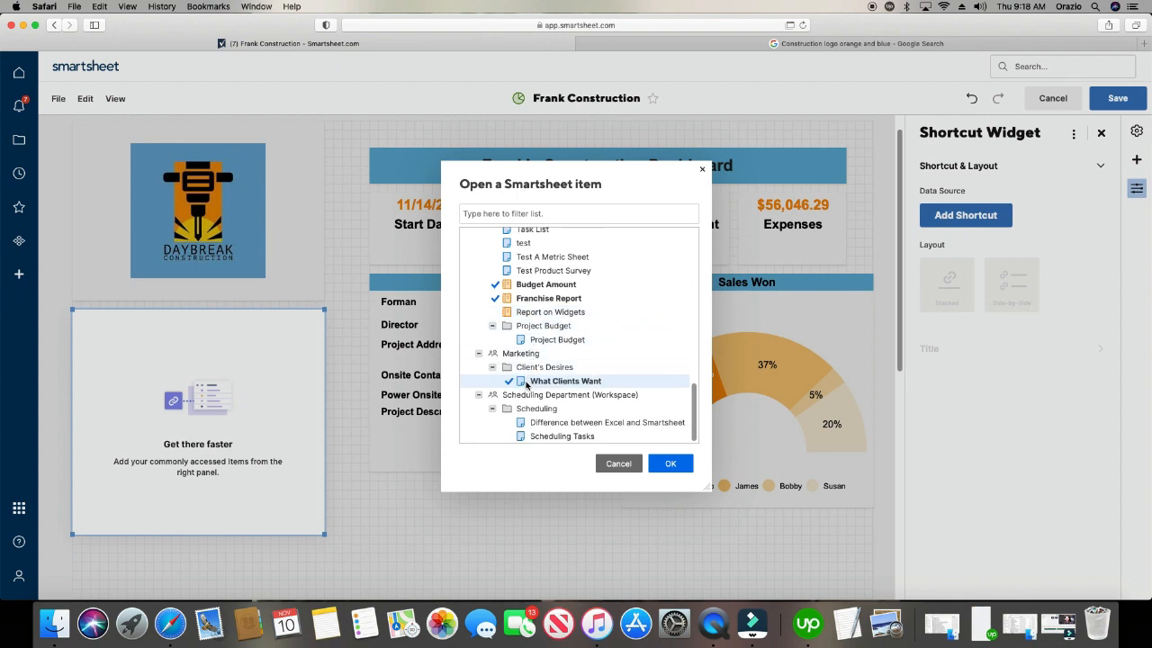
Include the #1 Gantt Chart Sample sheet and add all selected items to the shortcut widget.
scroll(527, 353, up, 10)
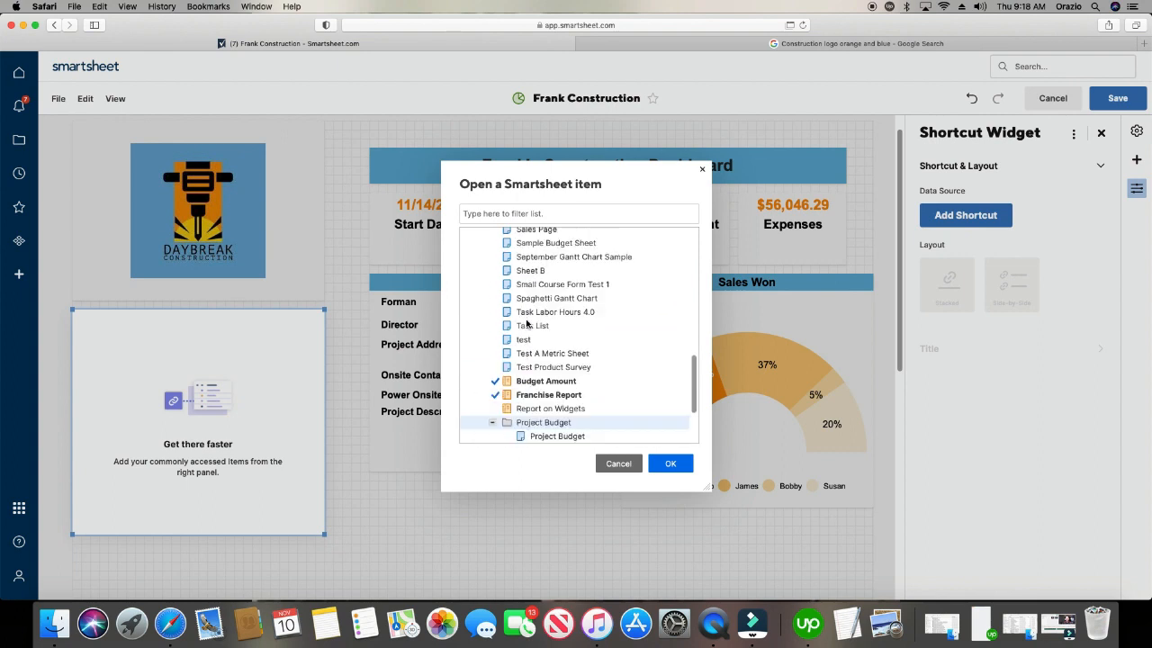
scroll(527, 324, up, 3)
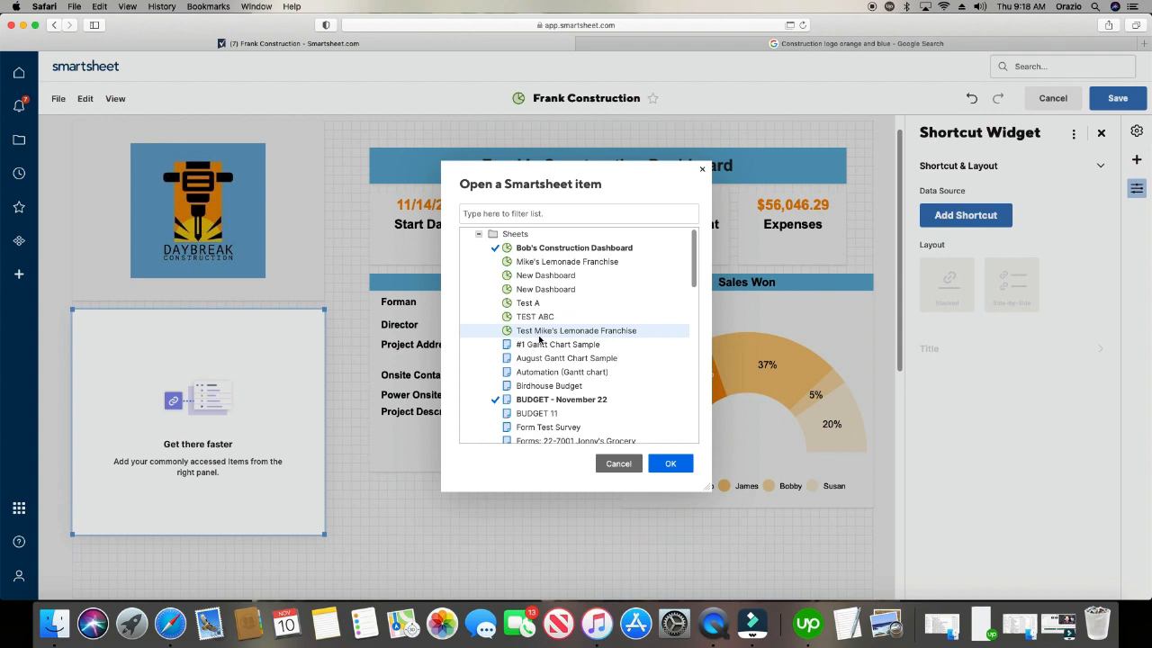
click(543, 345)
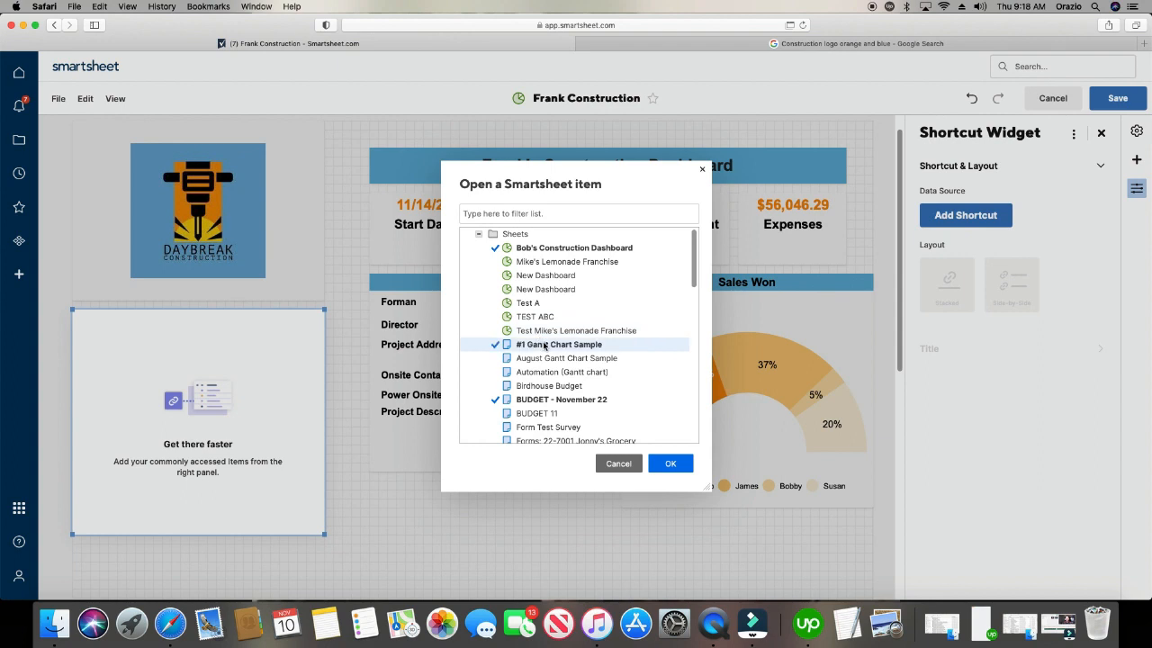
click(671, 463)
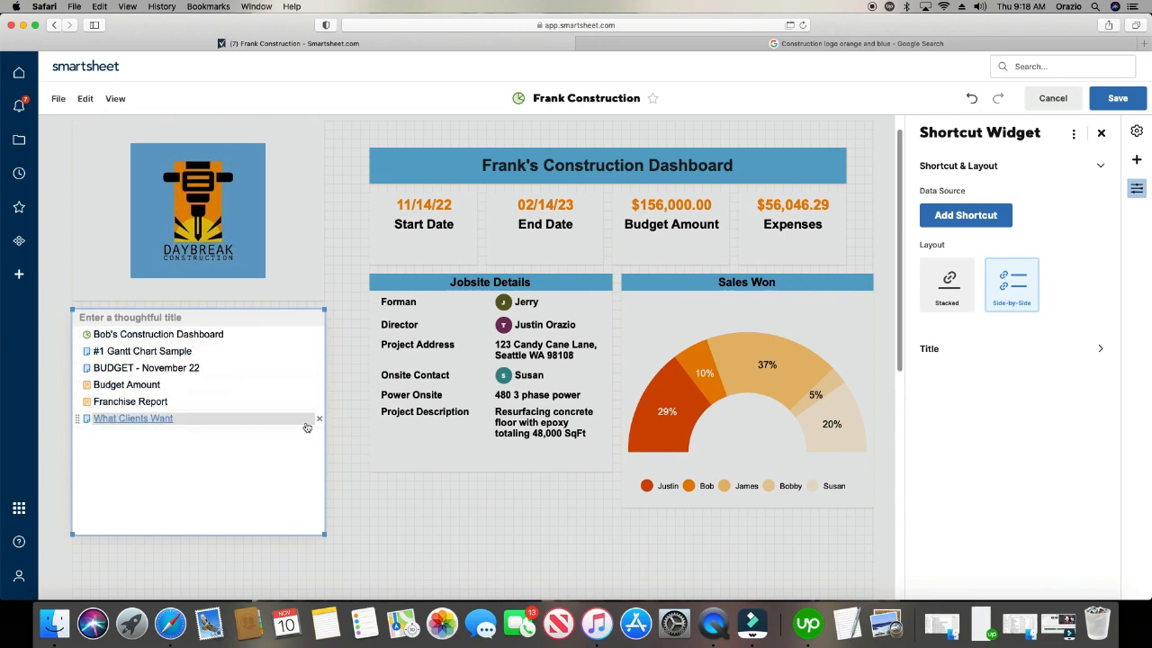
Begin adding a website shortcut to the shortcut widget.
click(967, 220)
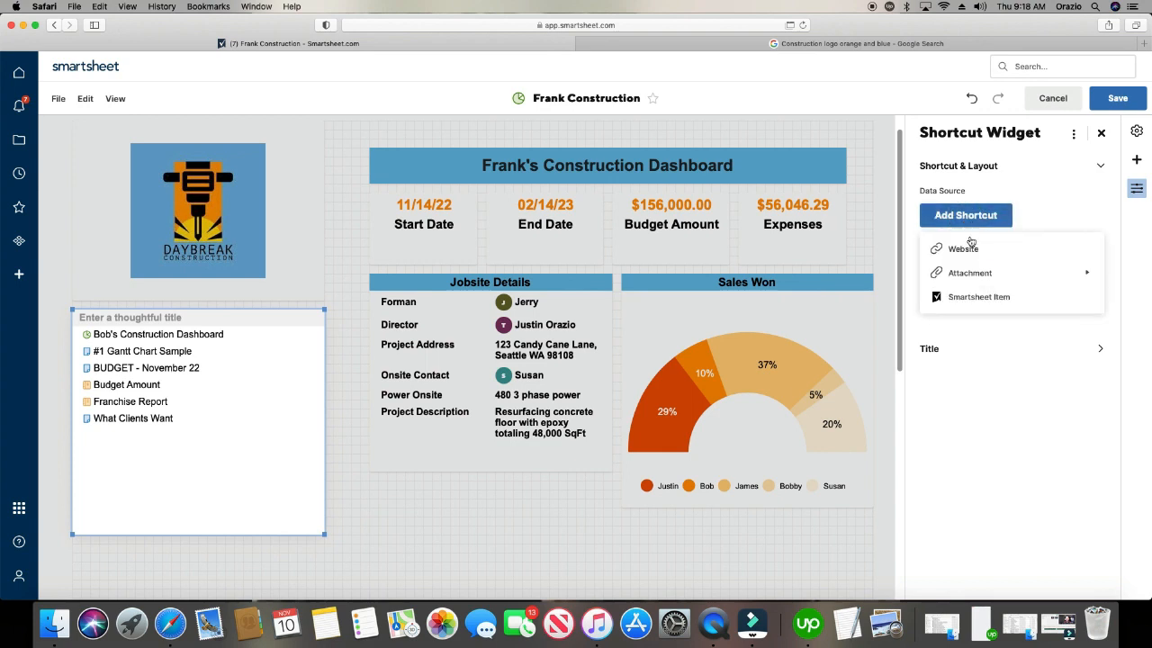
click(980, 251)
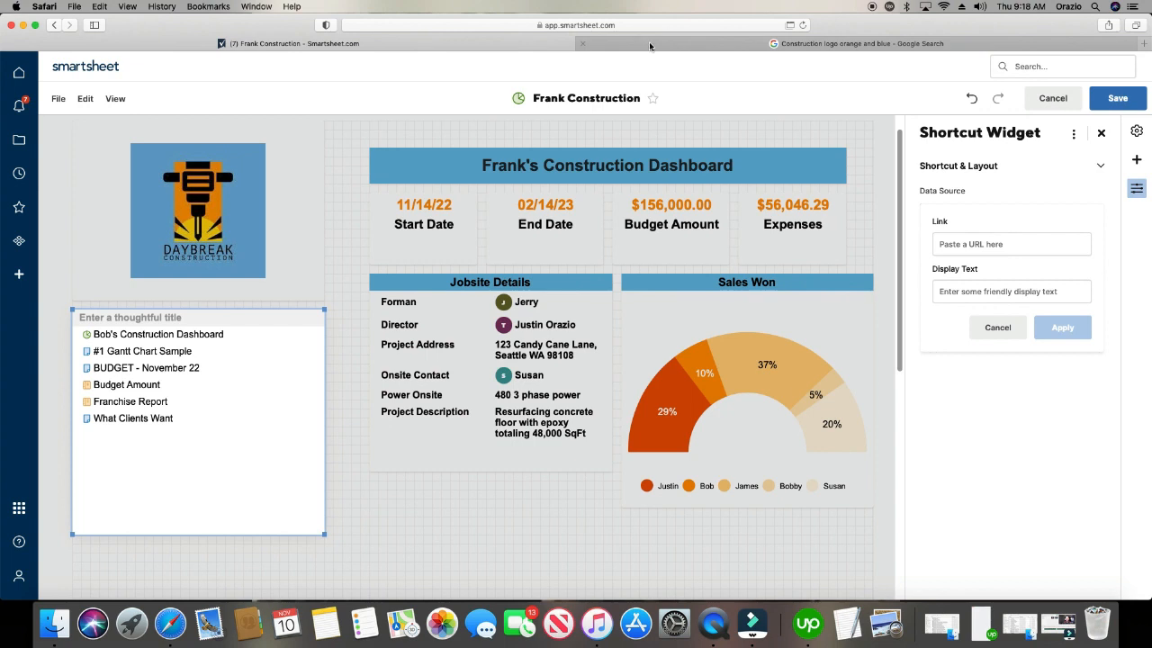
mouse_move(675, 48)
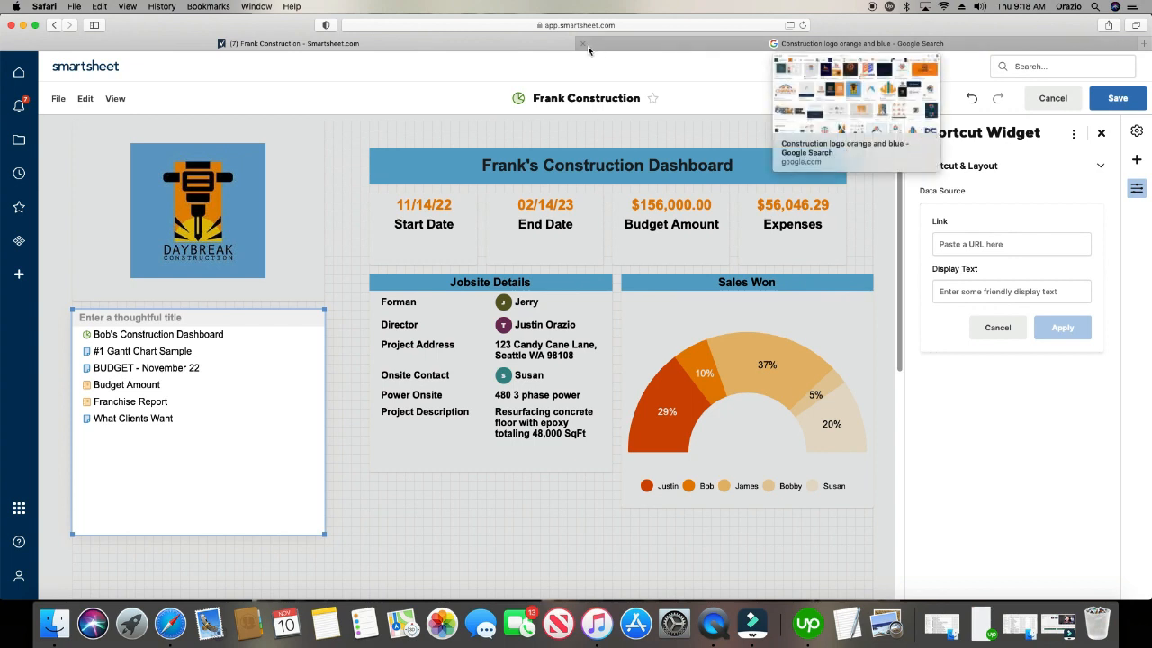
click(973, 243)
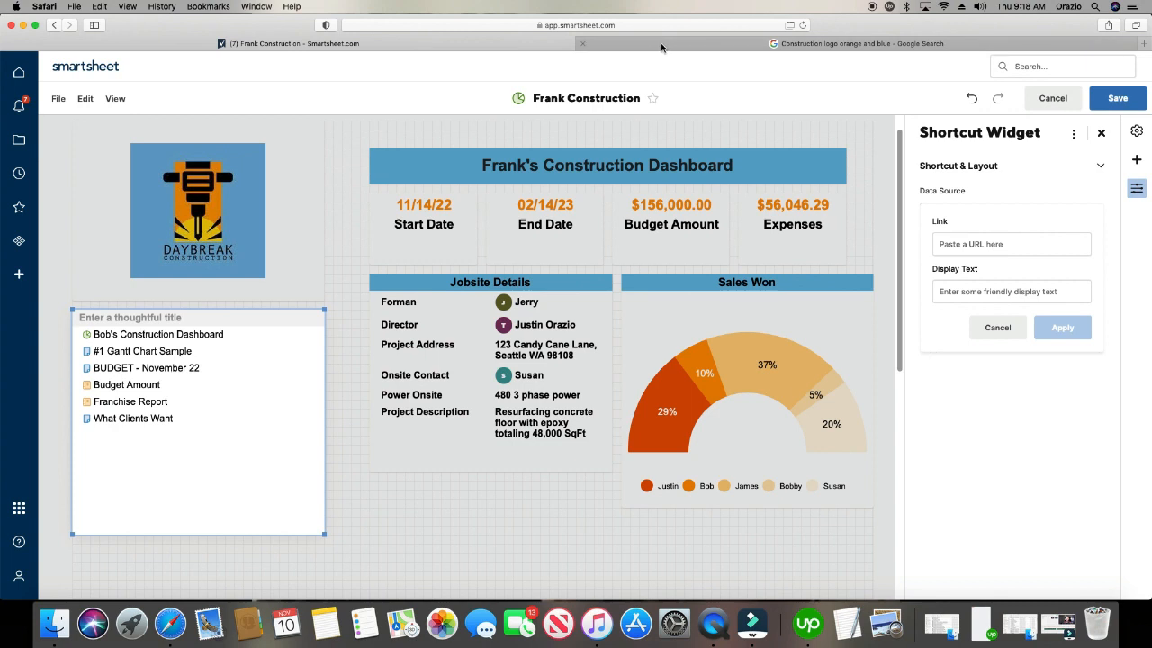
Switch to the Google Search browser tab, search the web for "youtube" and open the YouTube website.
click(661, 47)
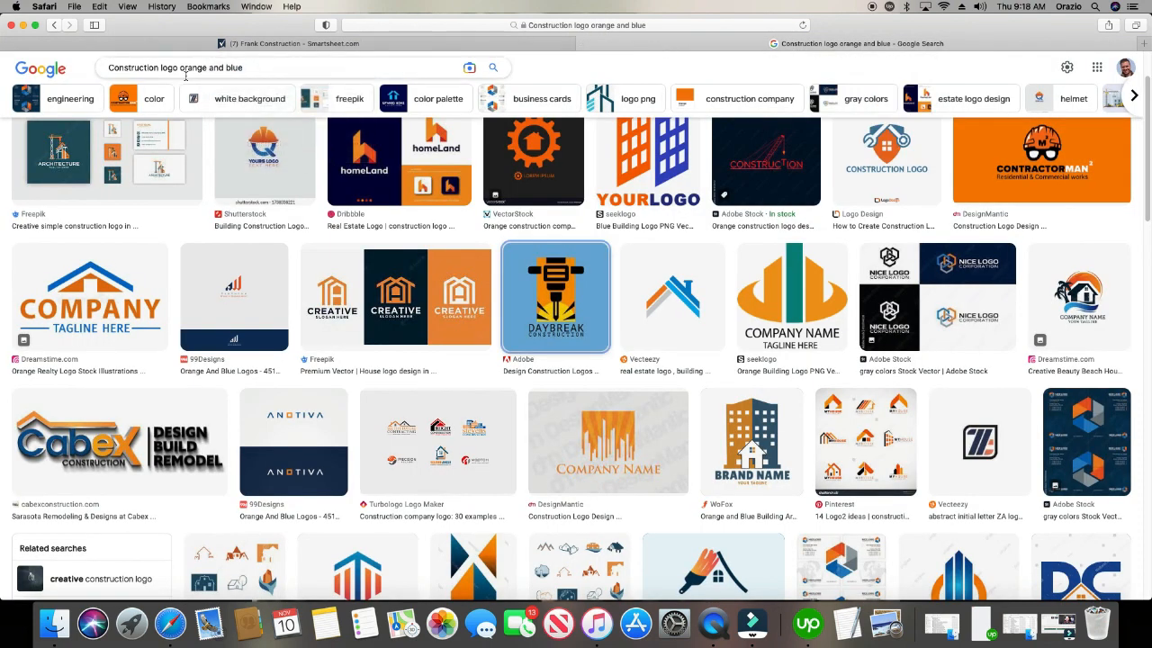
click(284, 71)
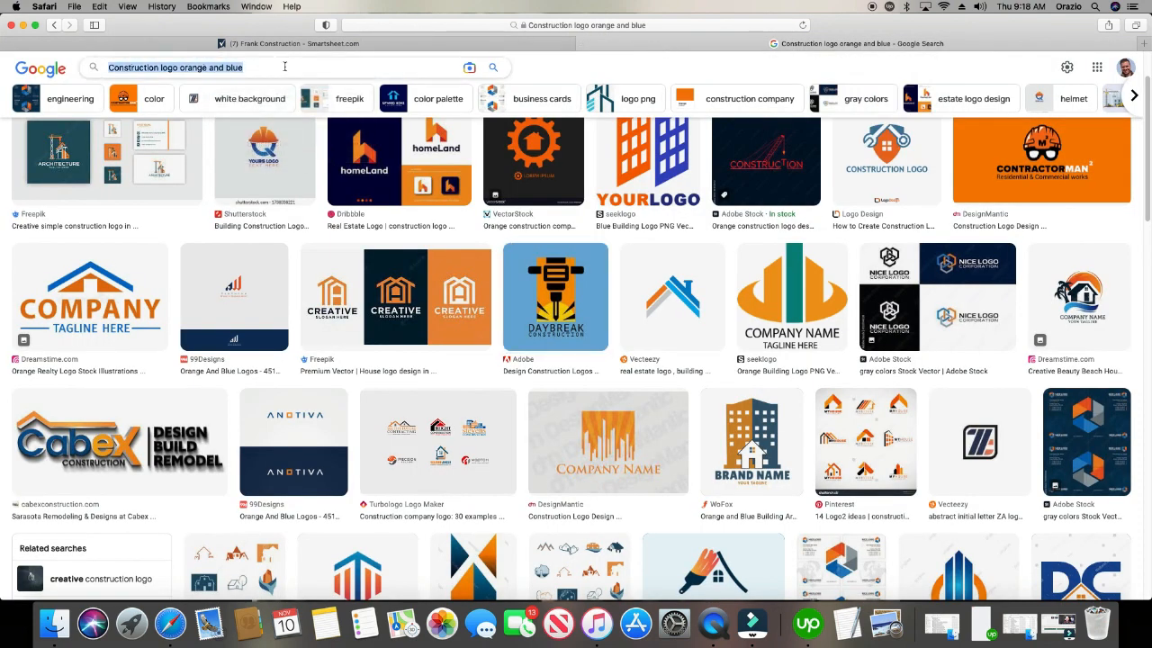
text(youtube)
key(Return)
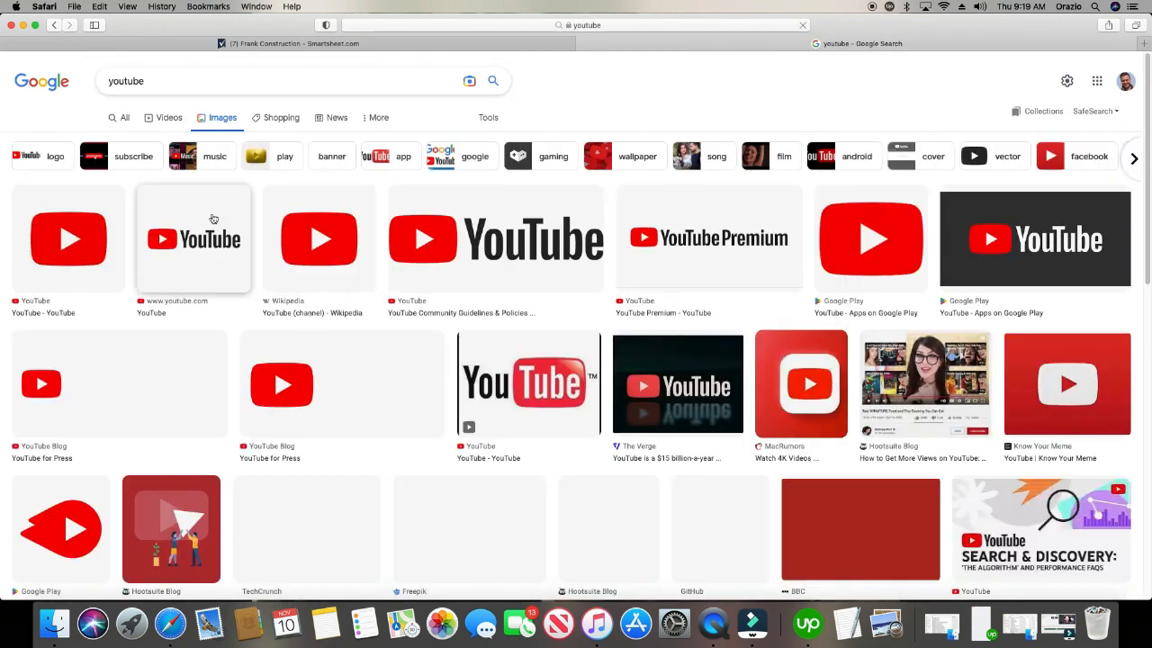
click(126, 120)
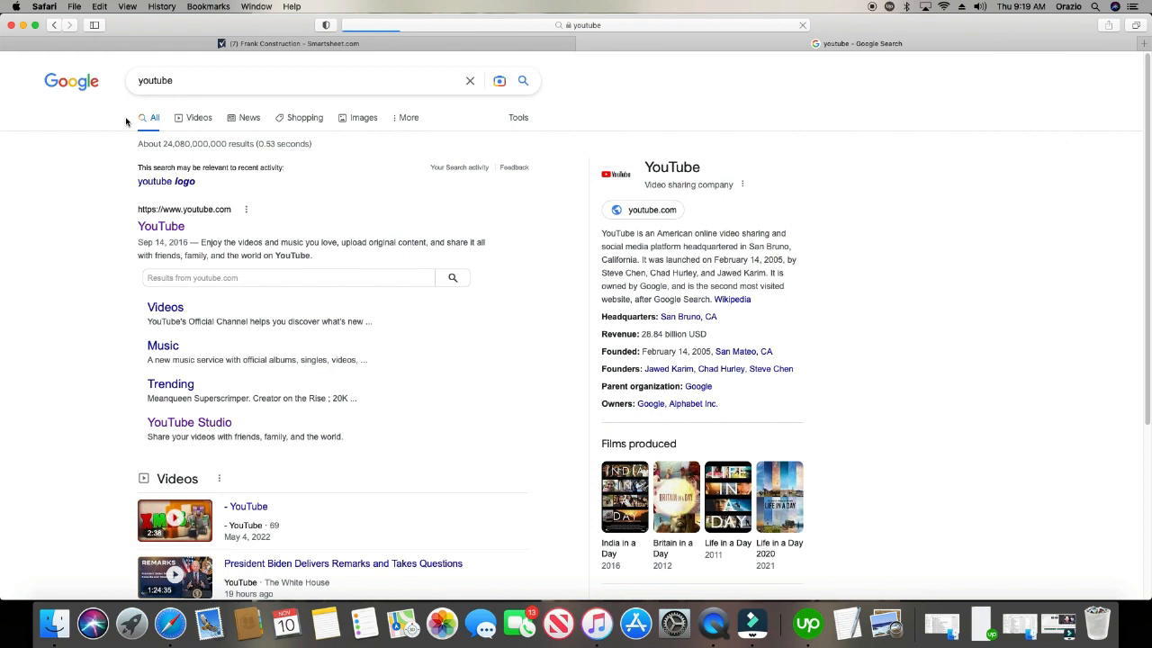
click(165, 231)
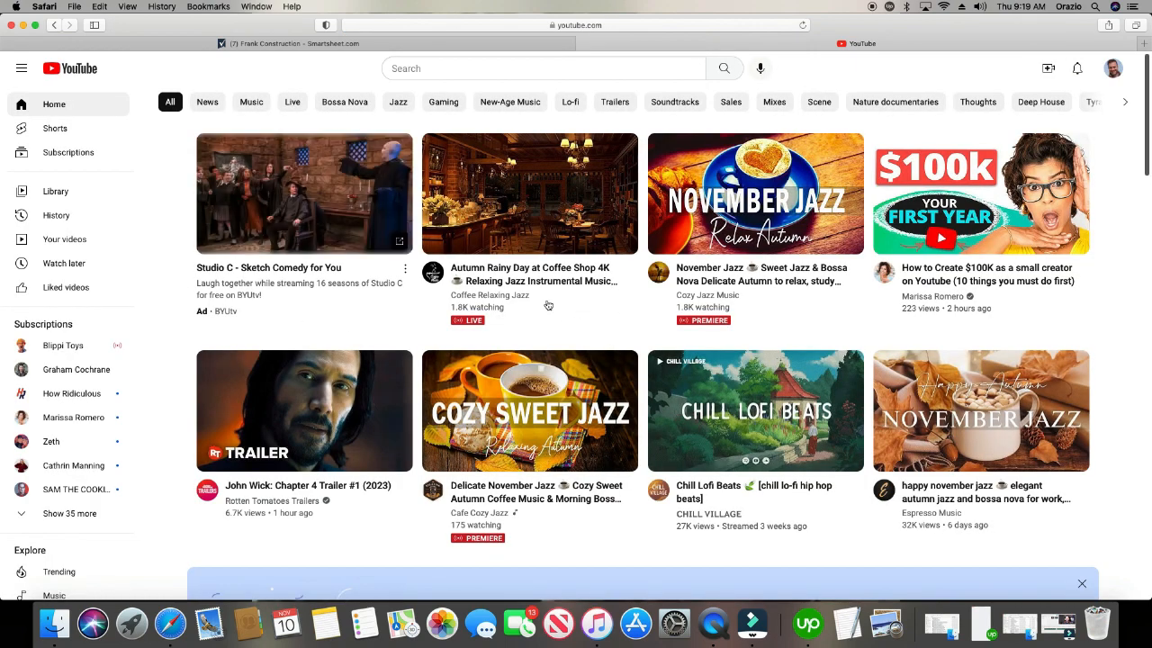
Open the Autumn Rainy Day at Coffee Shop 4K video, pause it and copy its share link.
click(589, 318)
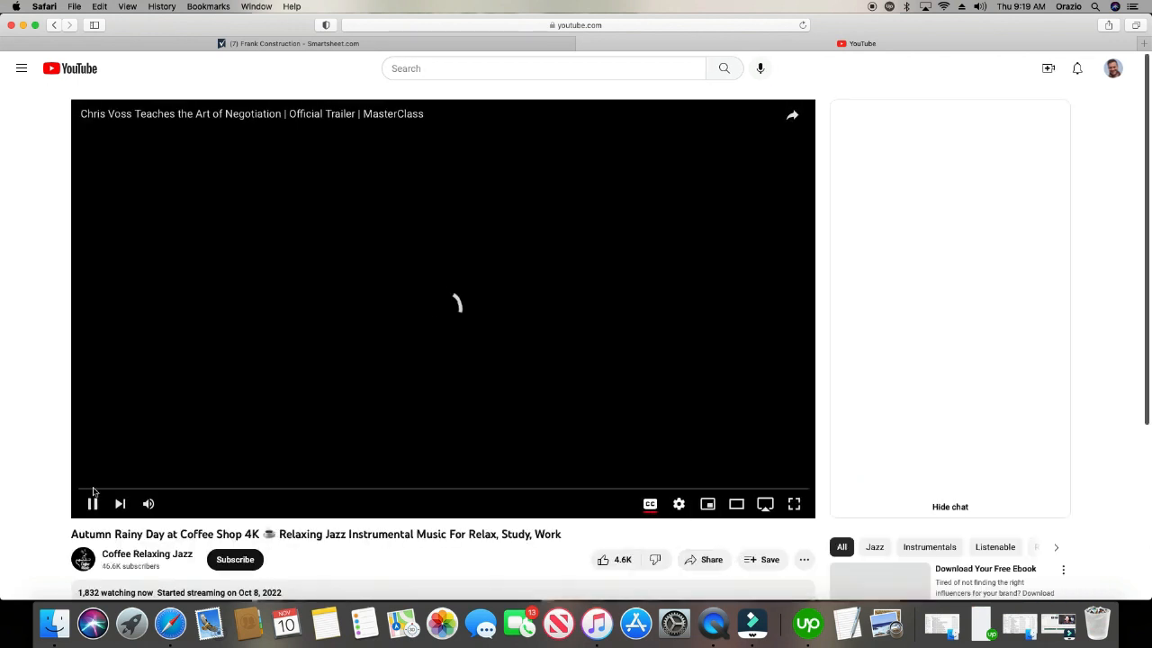
click(91, 504)
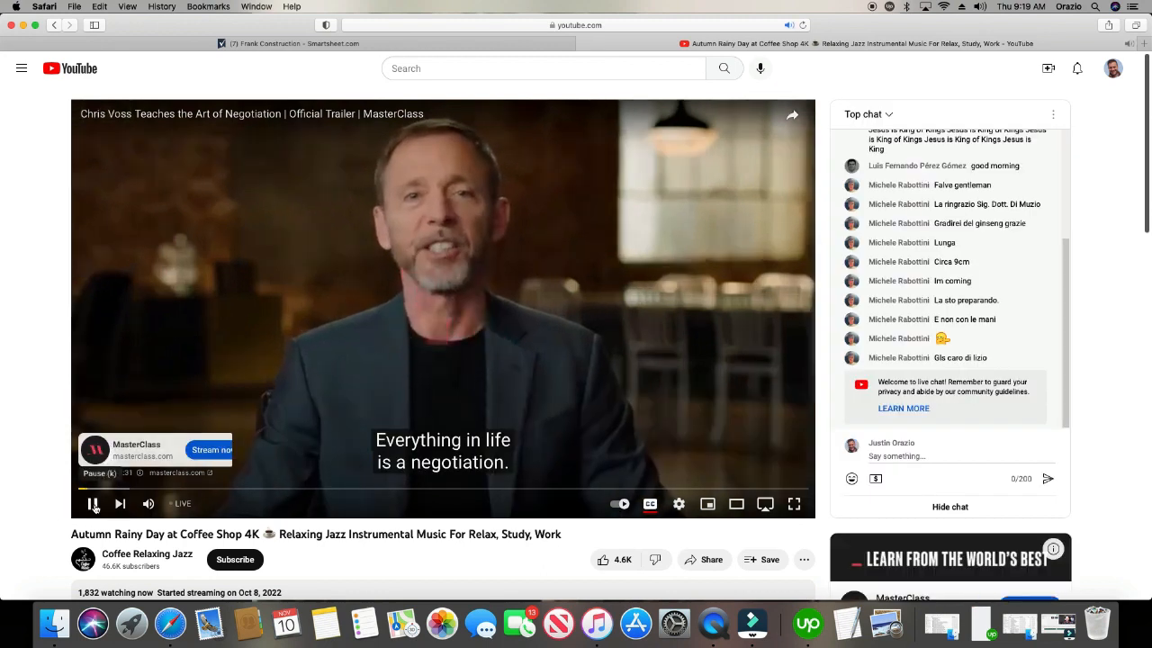
click(91, 503)
click(710, 560)
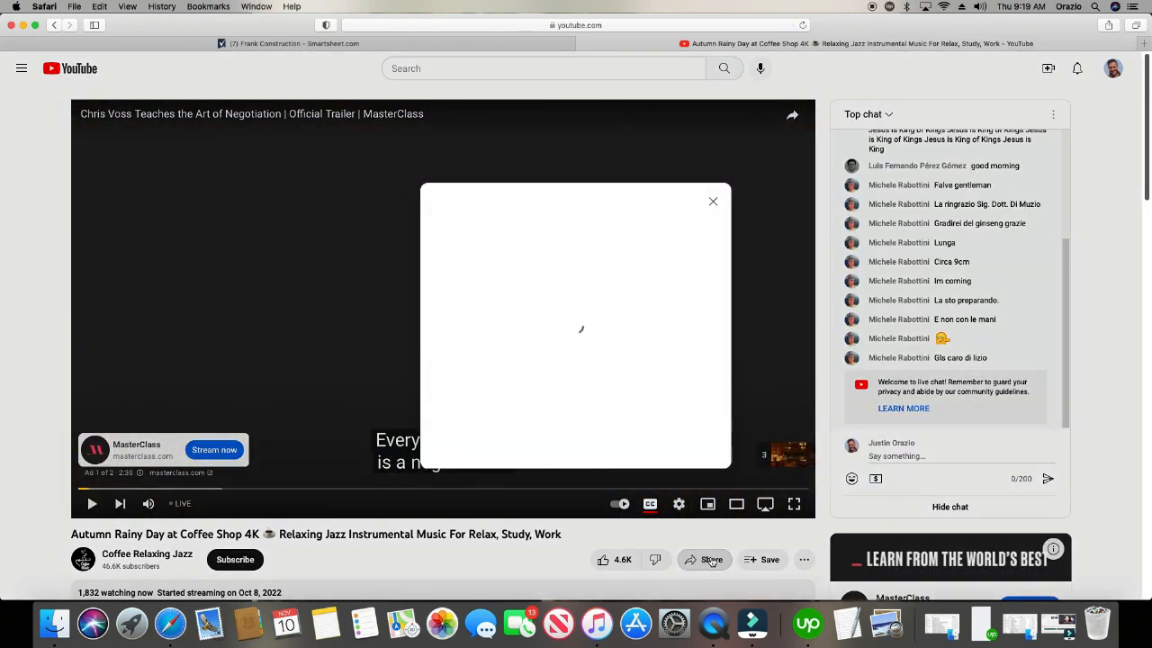
click(686, 419)
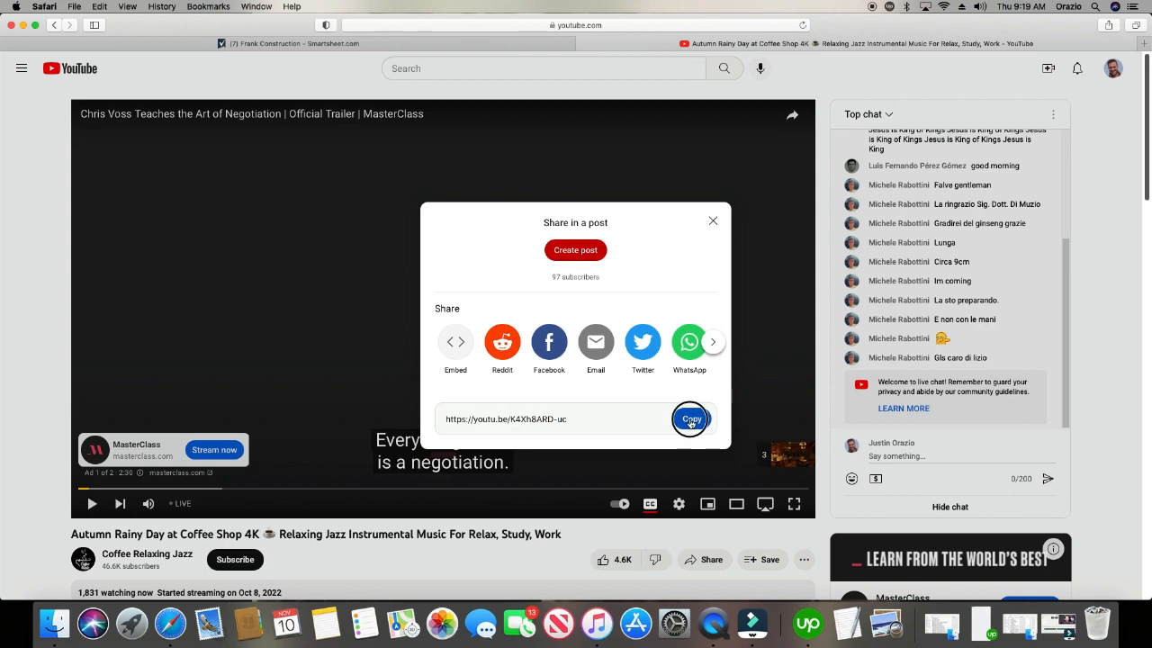
Back on the Smartsheet dashboard, add the copied YouTube link to the shortcut widget with the display text "Video Training".
click(384, 45)
click(1017, 244)
key(super+v)
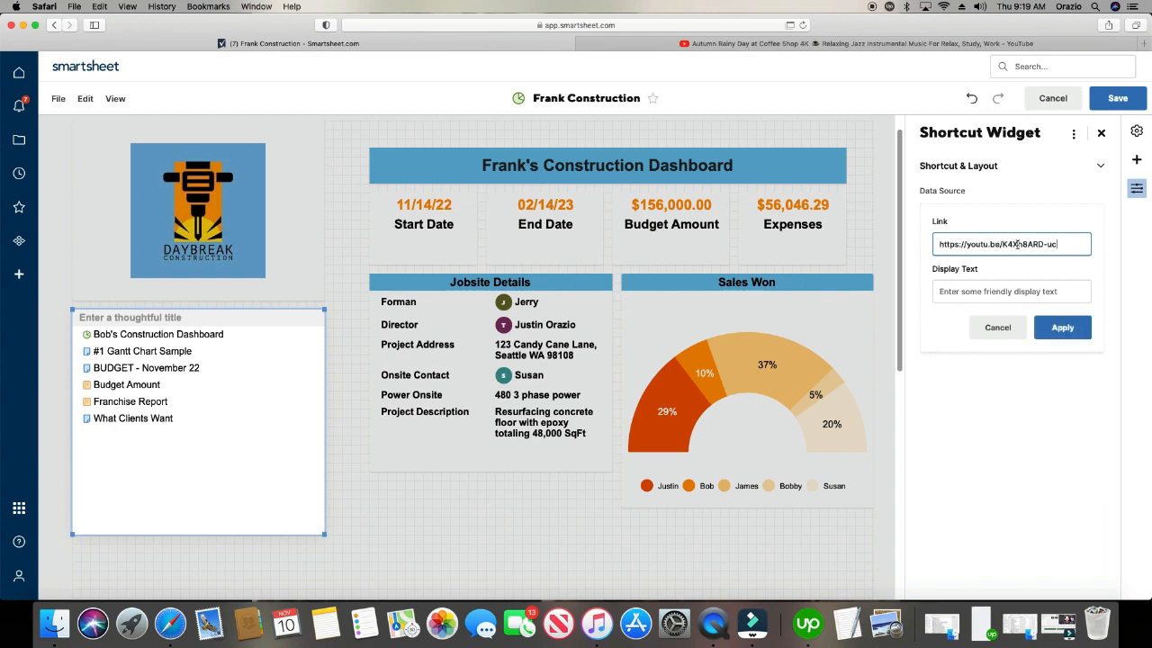
click(1023, 289)
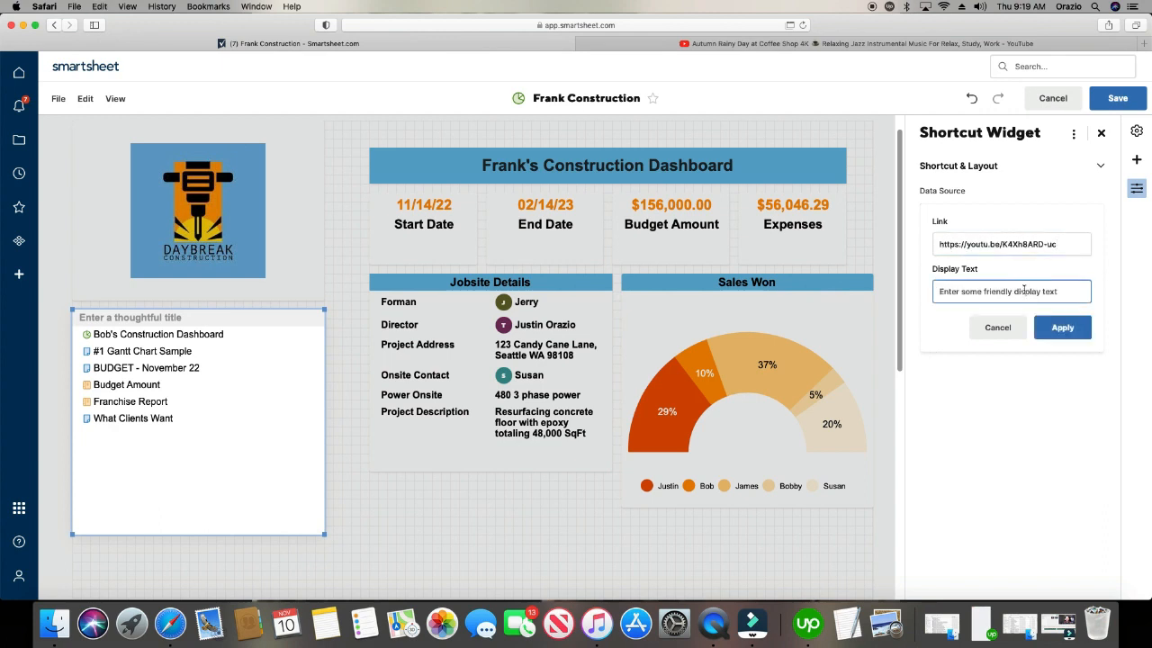
text(Video Training)
click(1080, 330)
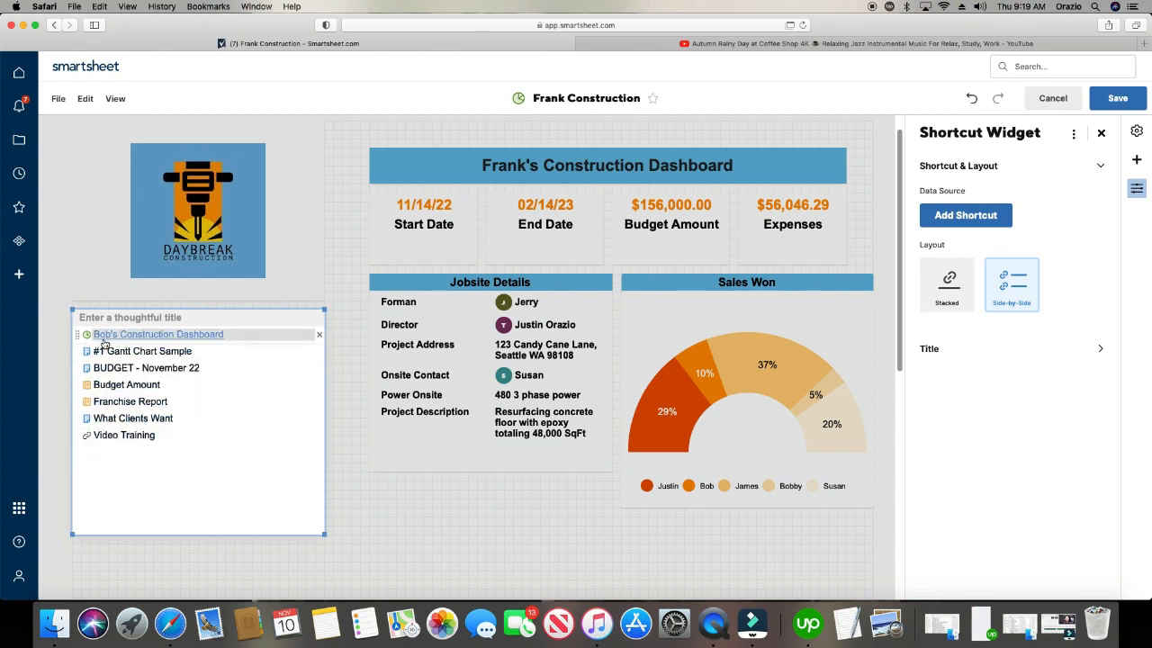
Move the Video Training shortcut to the head of the list and make it bold.
click(78, 440)
drag(77, 440, 79, 333)
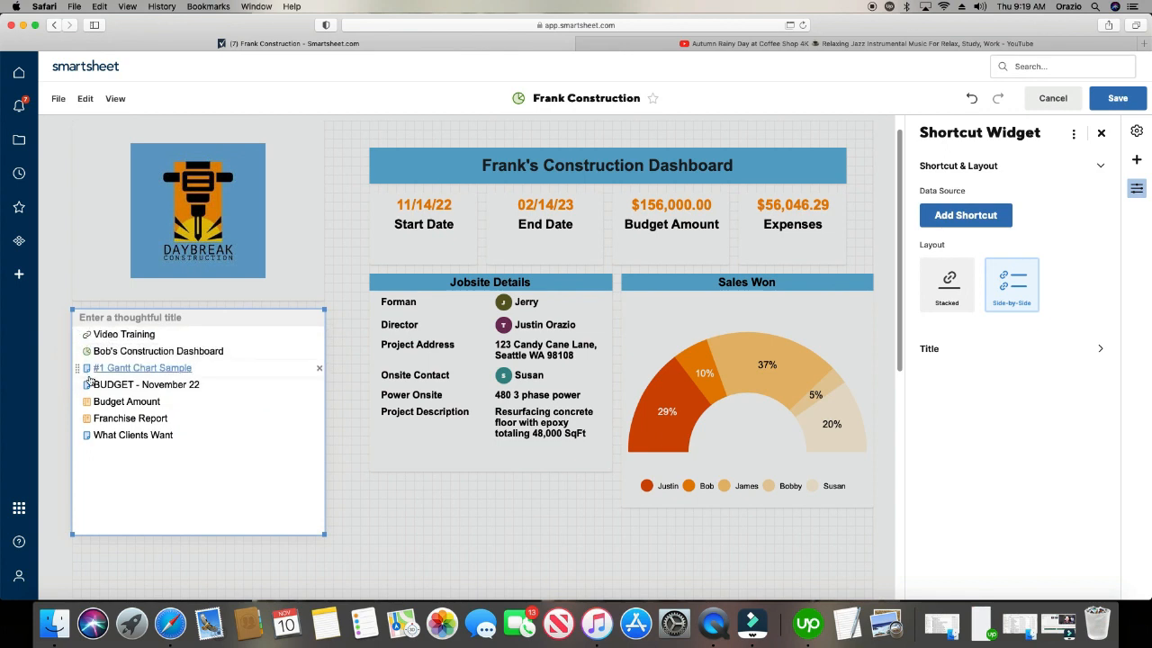
click(128, 336)
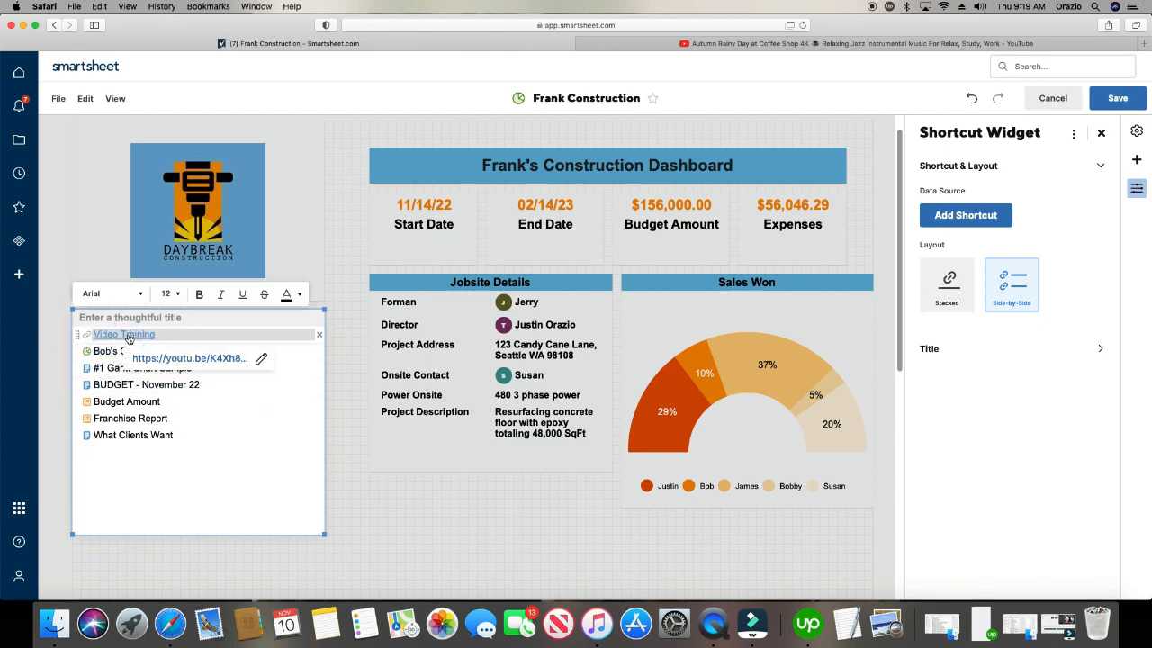
click(199, 294)
Make the Bob's Construction Dashboard, #1 Gantt Chart Sample and BUDGET - November 22 shortcuts bold.
click(202, 352)
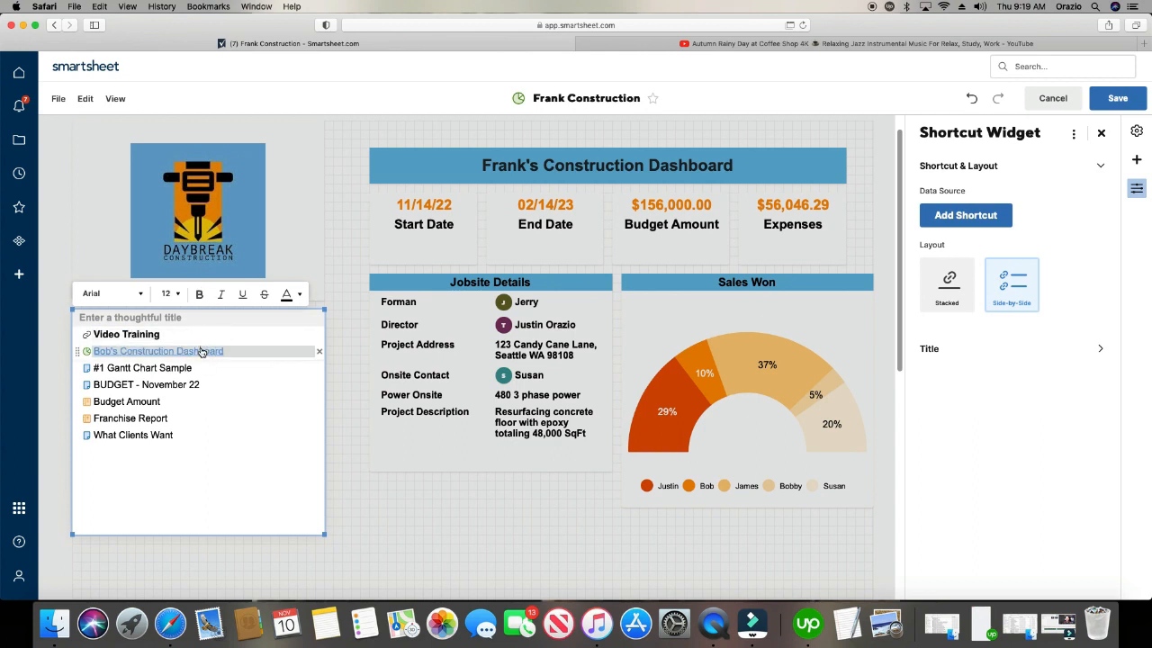
click(199, 294)
click(186, 369)
click(199, 293)
click(180, 385)
click(199, 294)
Make the Budget Amount, Franchise Report and What Clients Want shortcuts bold.
click(126, 401)
click(194, 302)
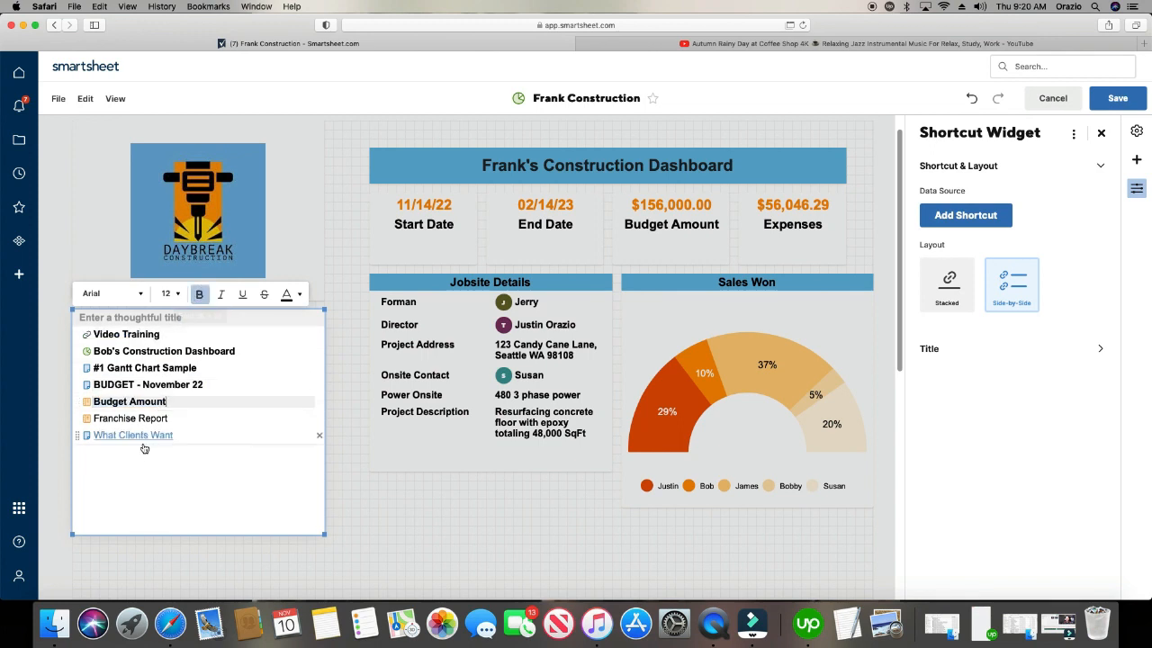
click(103, 417)
click(201, 300)
click(146, 436)
click(198, 297)
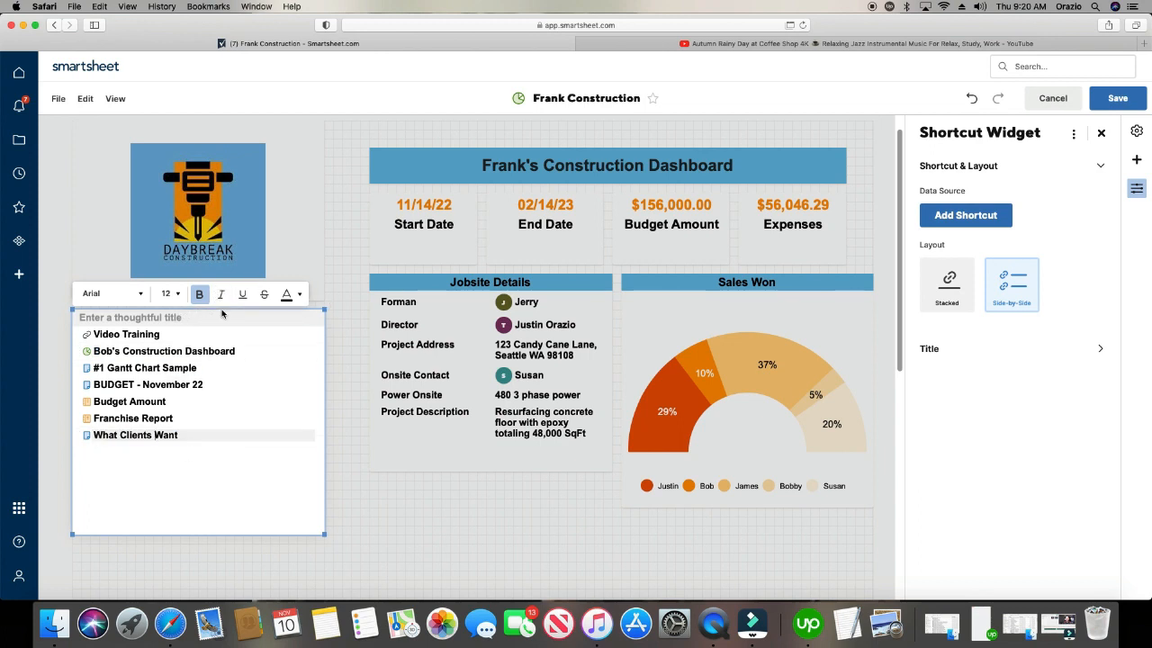
Title the shortcut widget "Key Resources" at font size 14, centered, with the custom light-blue background fill.
click(226, 317)
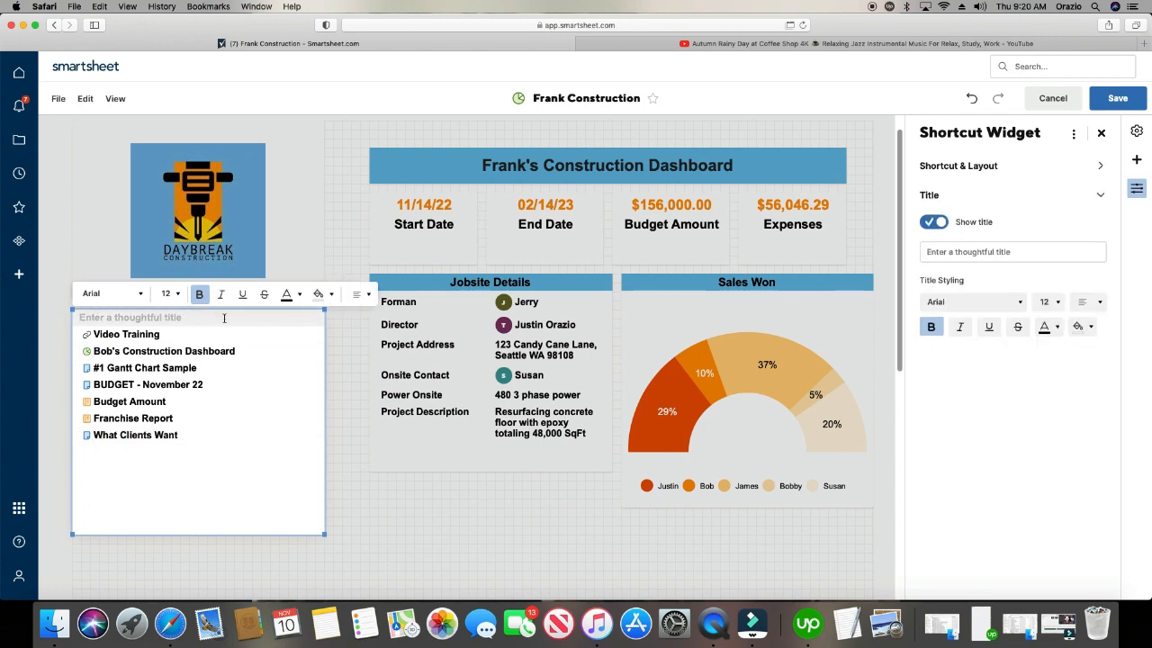
text(Key Res)
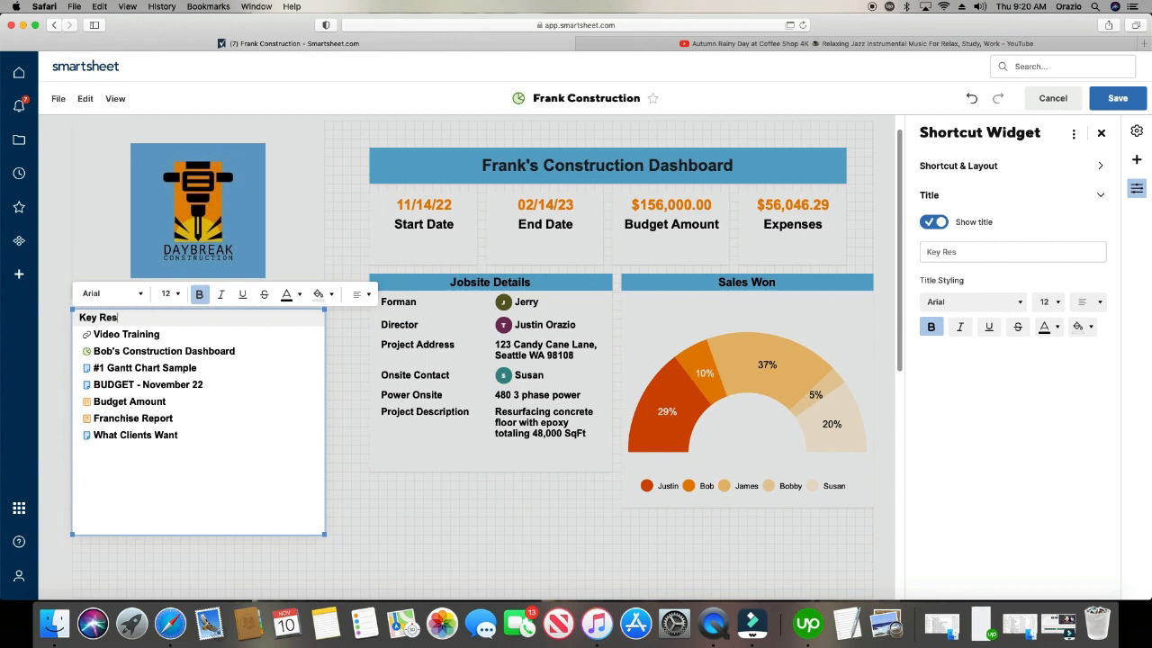
text(ources)
click(170, 297)
click(170, 389)
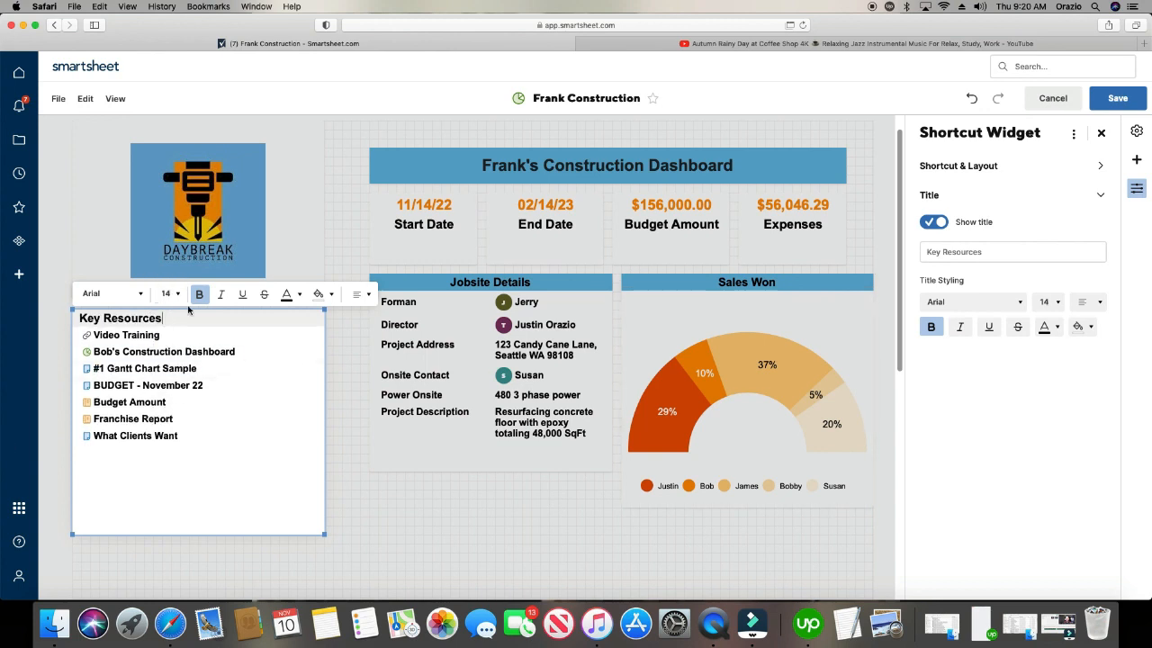
click(360, 294)
click(363, 347)
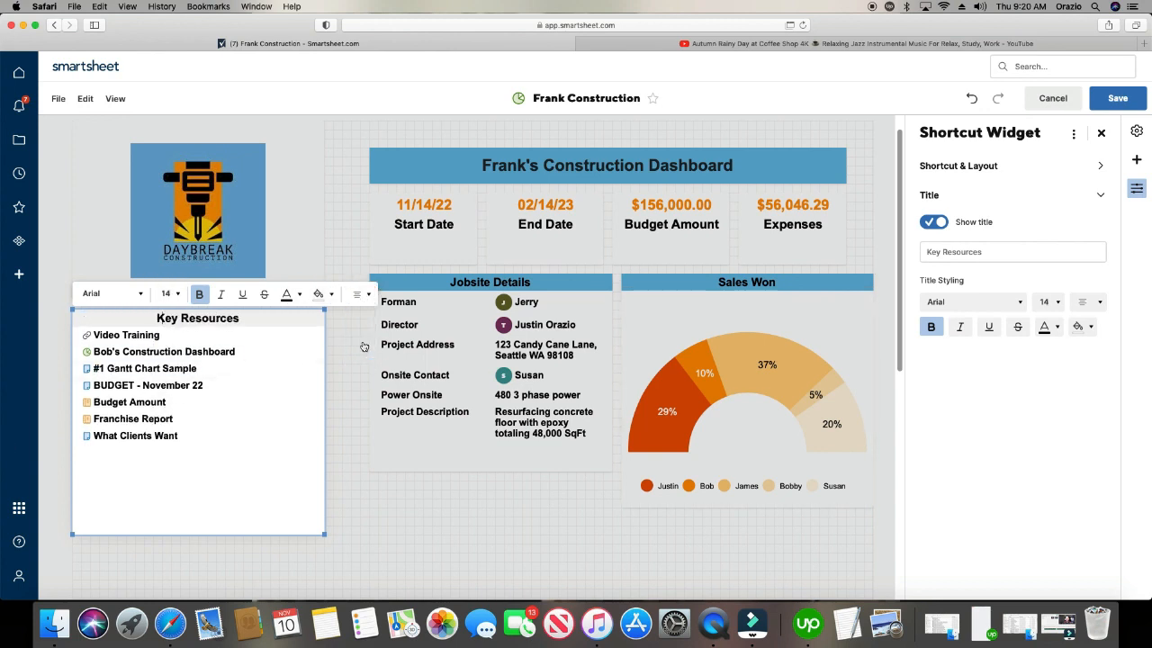
click(319, 295)
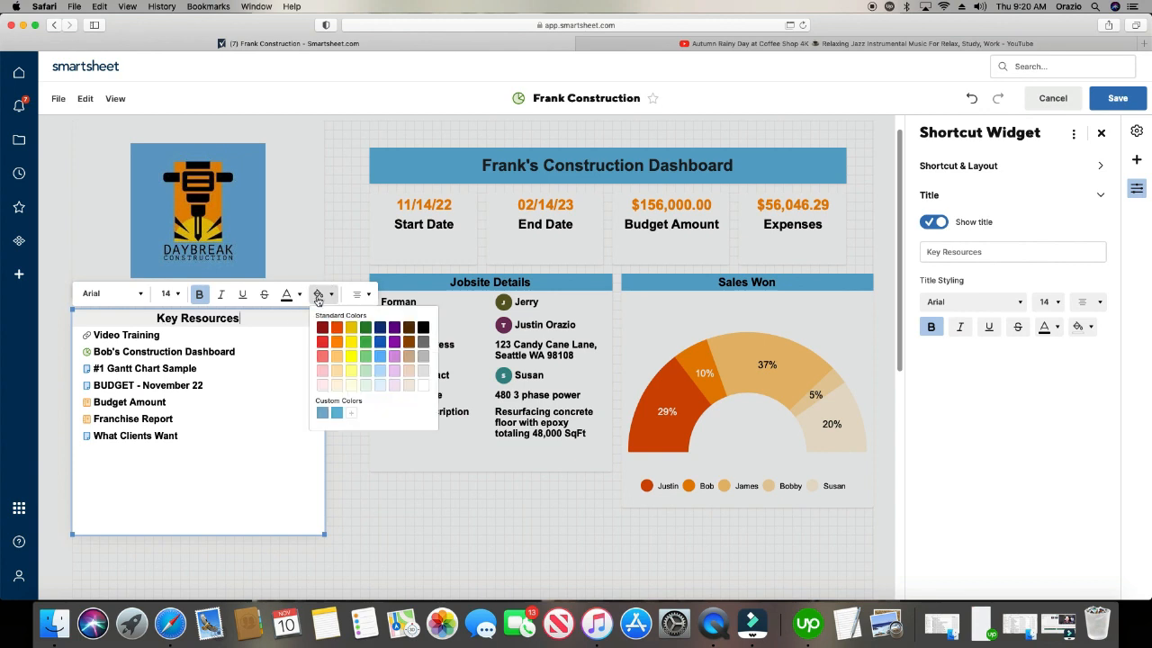
click(338, 415)
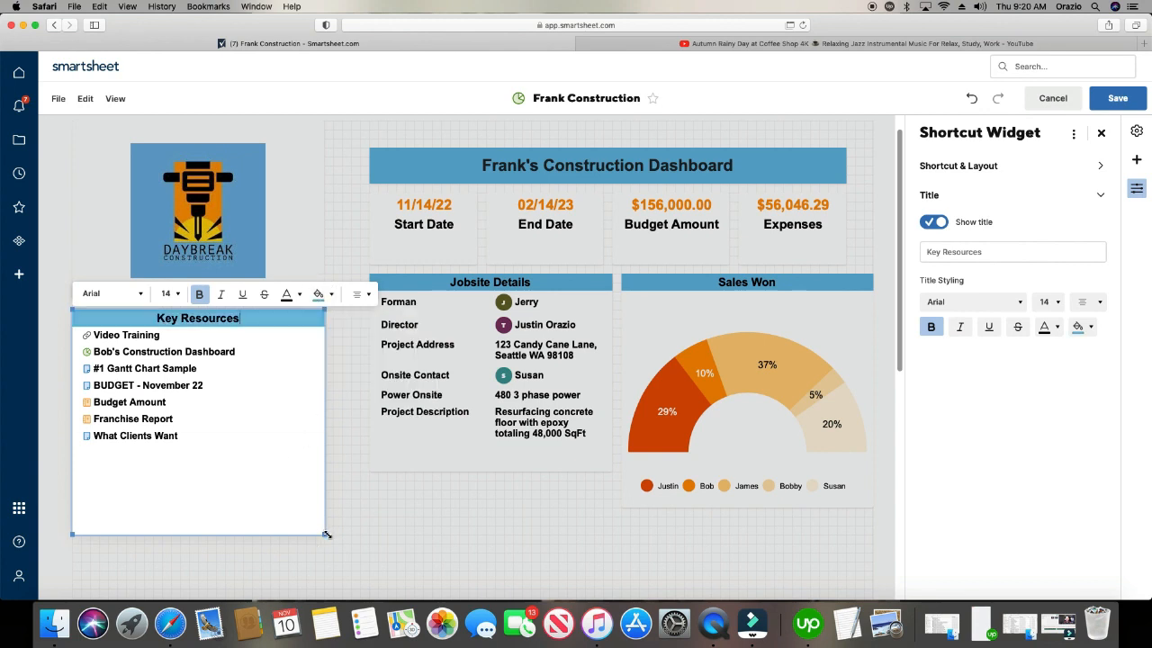
Shorten the Key Resources widget to line up with the Jobsite Details widget's lower edge and save the dashboard.
drag(324, 530, 324, 471)
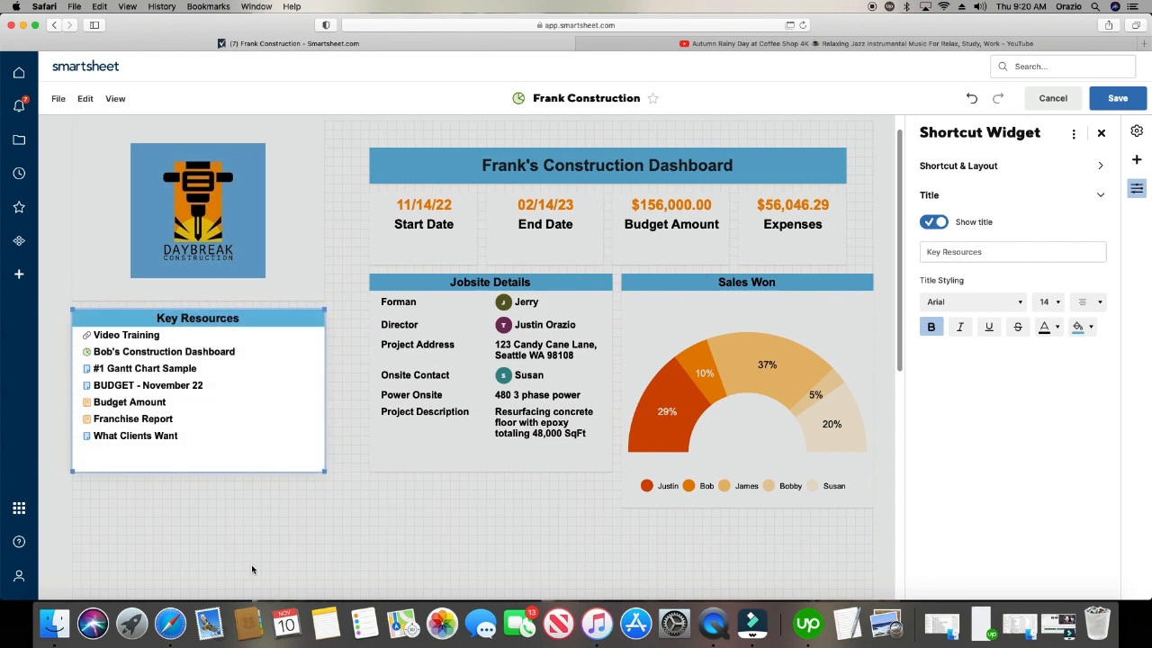
click(1116, 98)
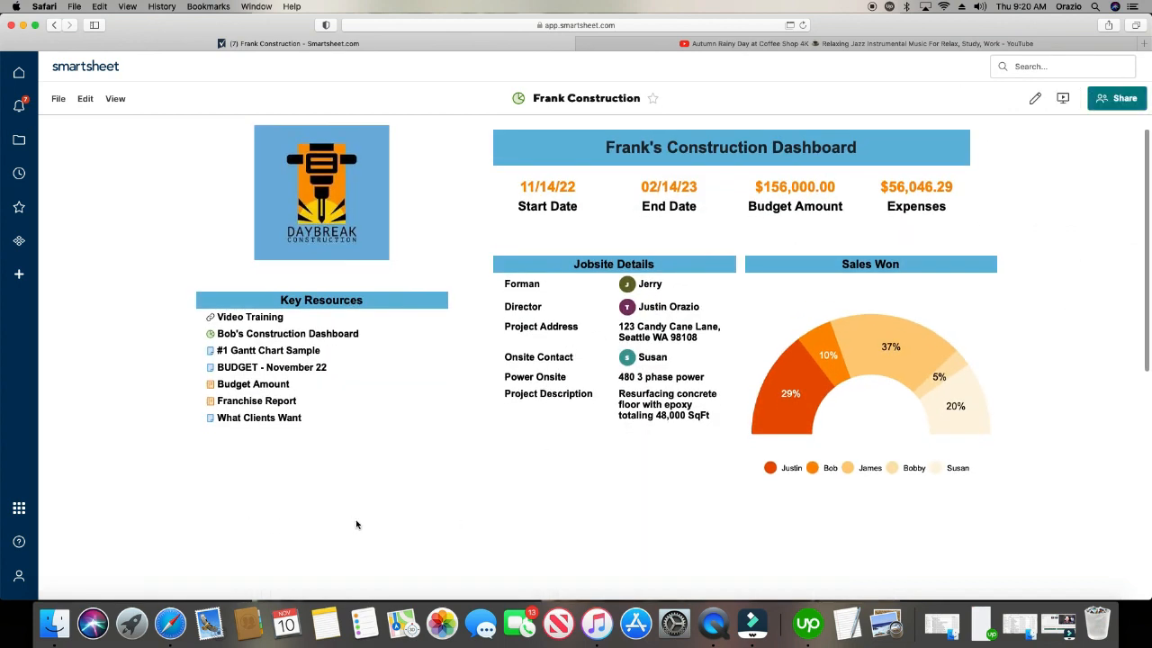
Reopen the dashboard for editing and add a chart widget.
click(85, 104)
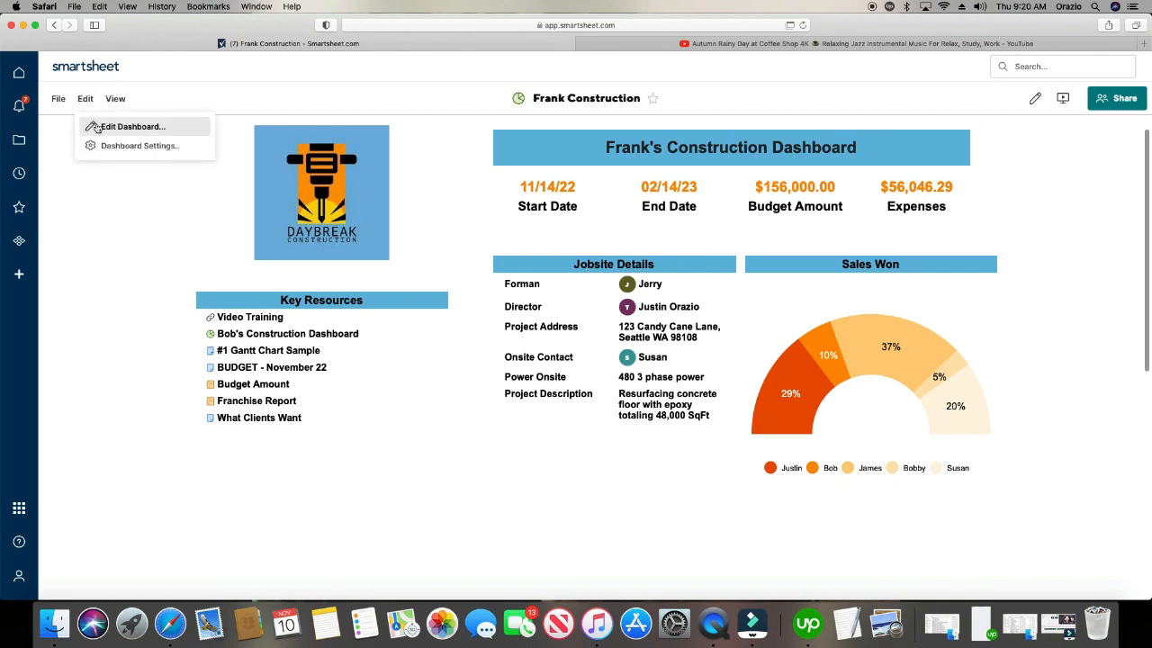
click(98, 127)
click(85, 98)
mouse_move(104, 184)
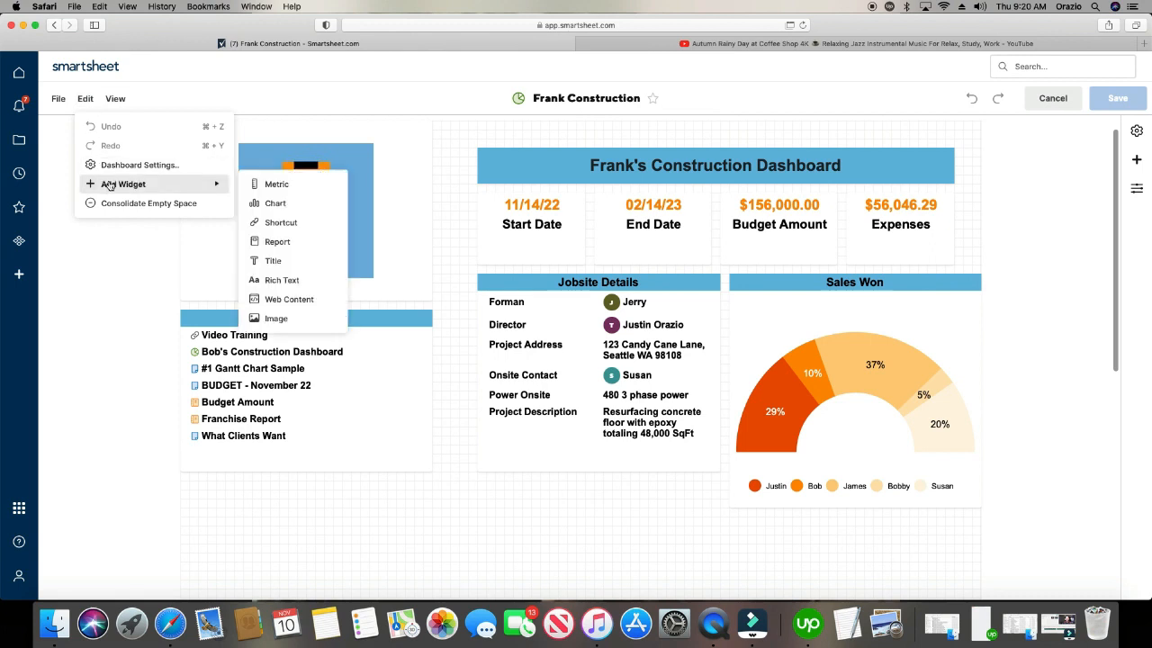
click(290, 205)
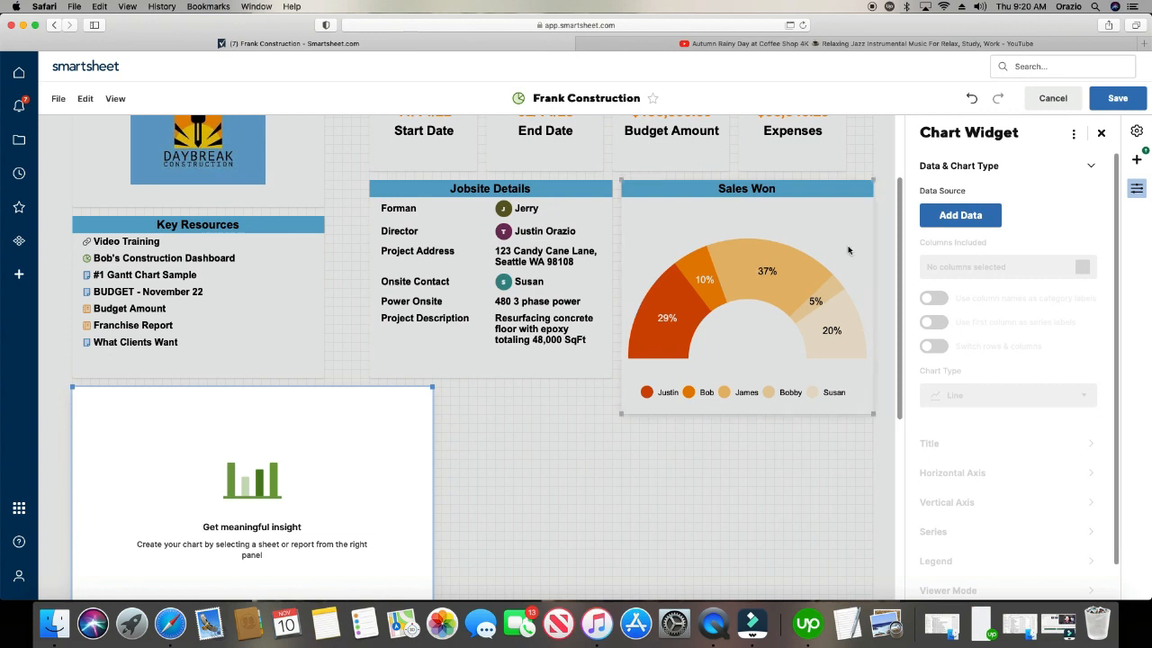
Give the new chart the Jan to Dec rows of Metric Sheet 123, from Primary Column through Sales Won, as its data.
click(951, 216)
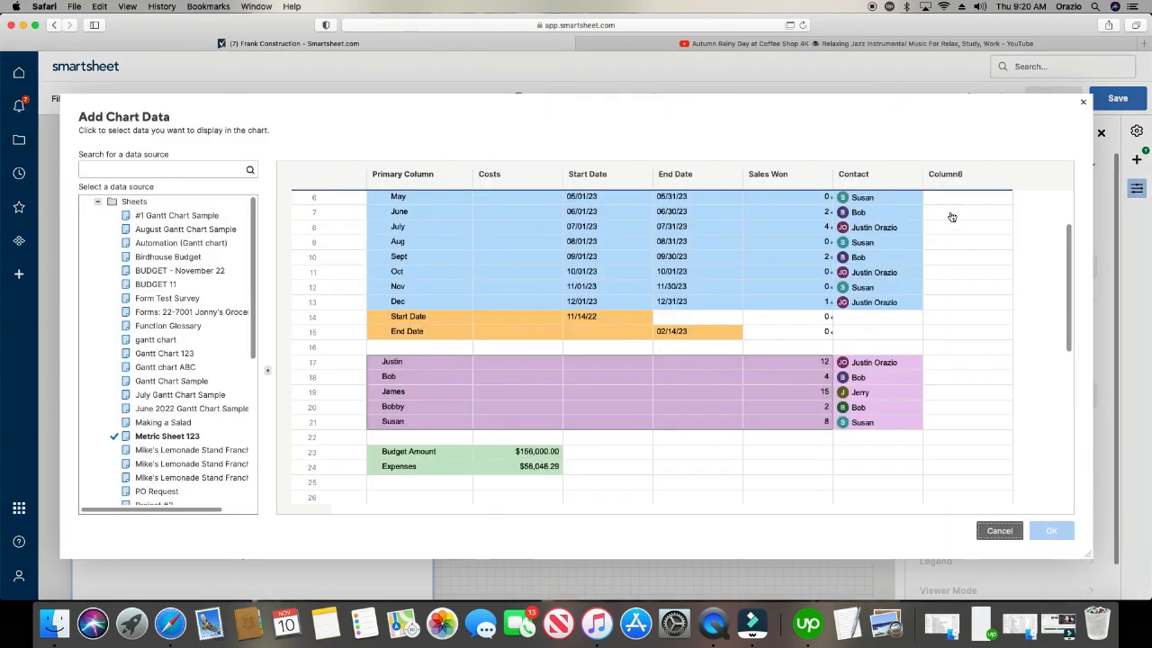
scroll(576, 281, down, 2)
scroll(576, 280, up, 3)
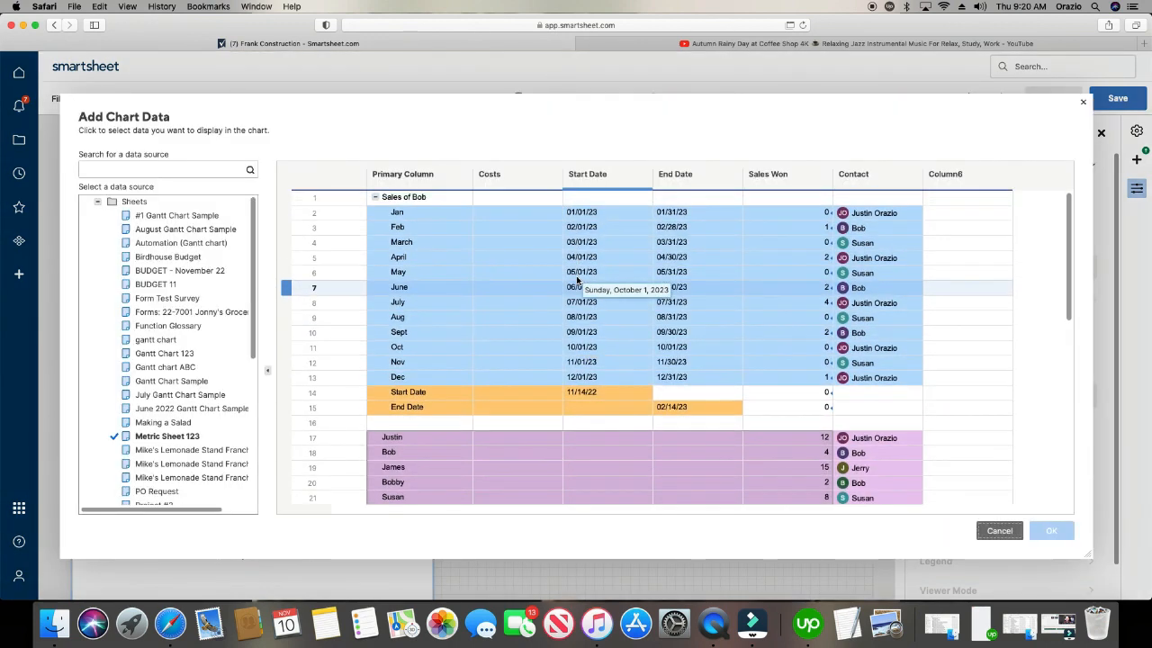
click(438, 213)
drag(438, 213, 795, 379)
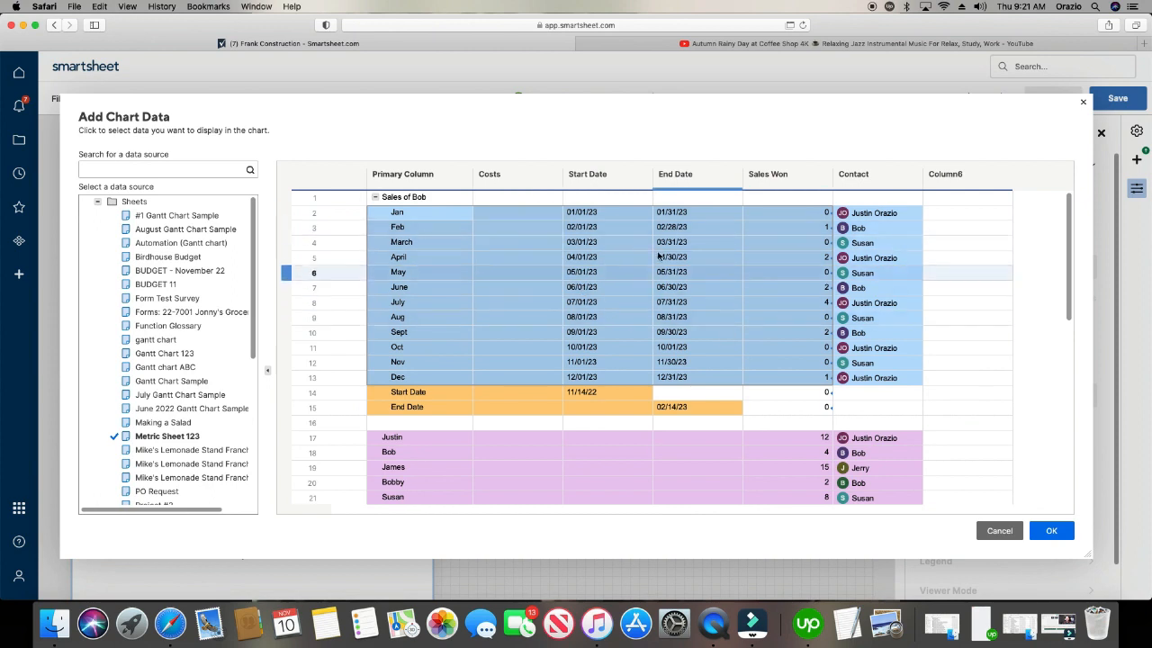
click(1051, 531)
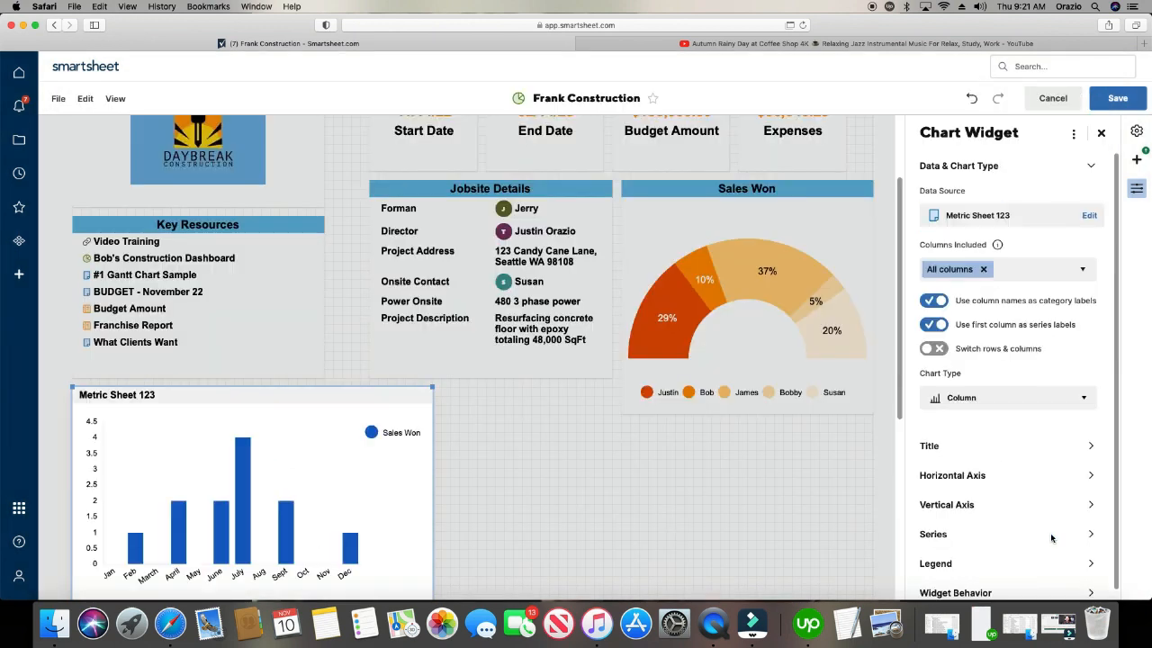
Try the chart with rows and columns switched, restore the original orientation, and set its legend position to No Legend.
click(935, 350)
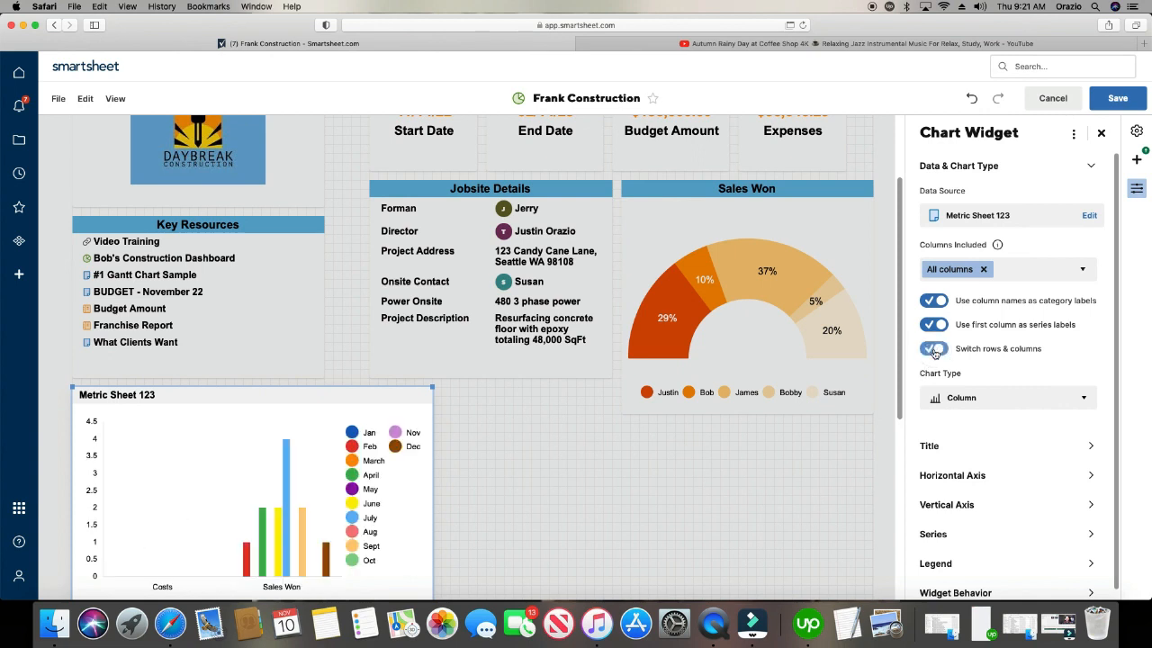
click(935, 350)
scroll(494, 536, down, 3)
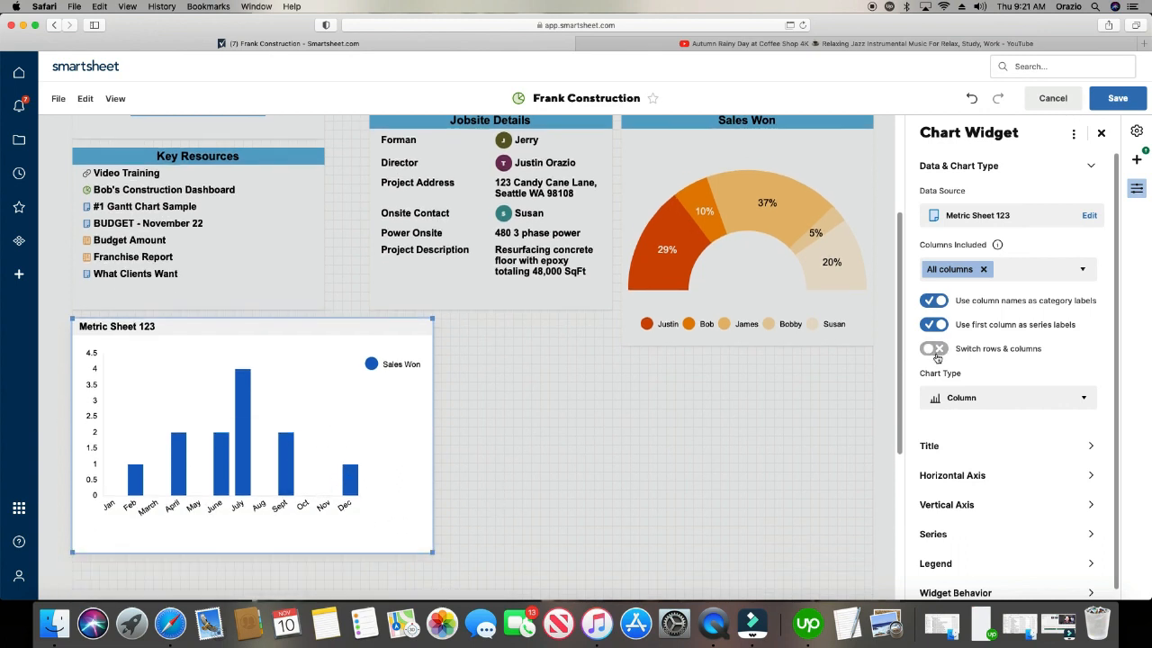
click(943, 565)
click(982, 370)
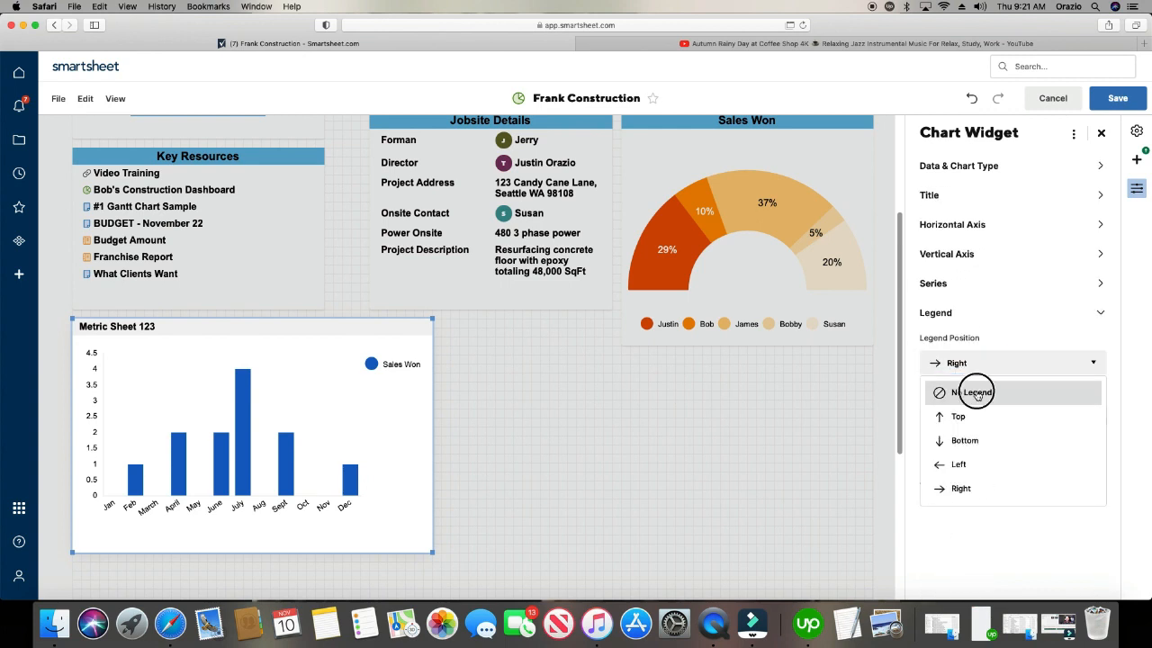
click(977, 392)
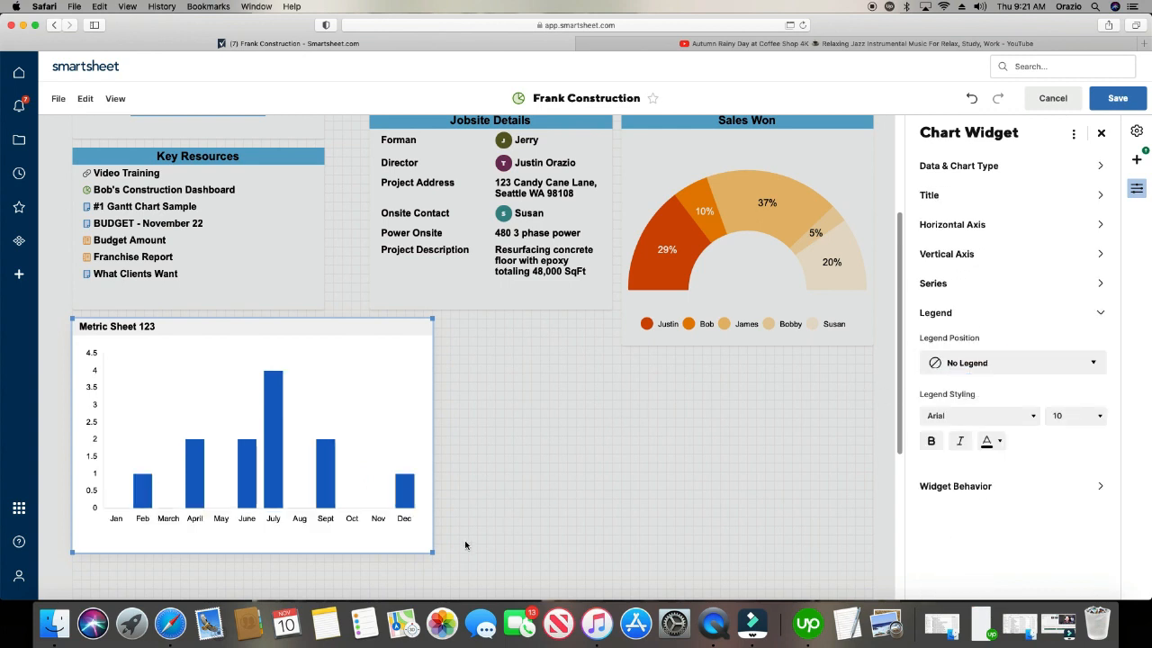
Move the column chart slightly down and enlarge it to span the dashboard's width out to the Sales Won chart's edge.
drag(395, 318, 389, 354)
scroll(533, 518, down, 1)
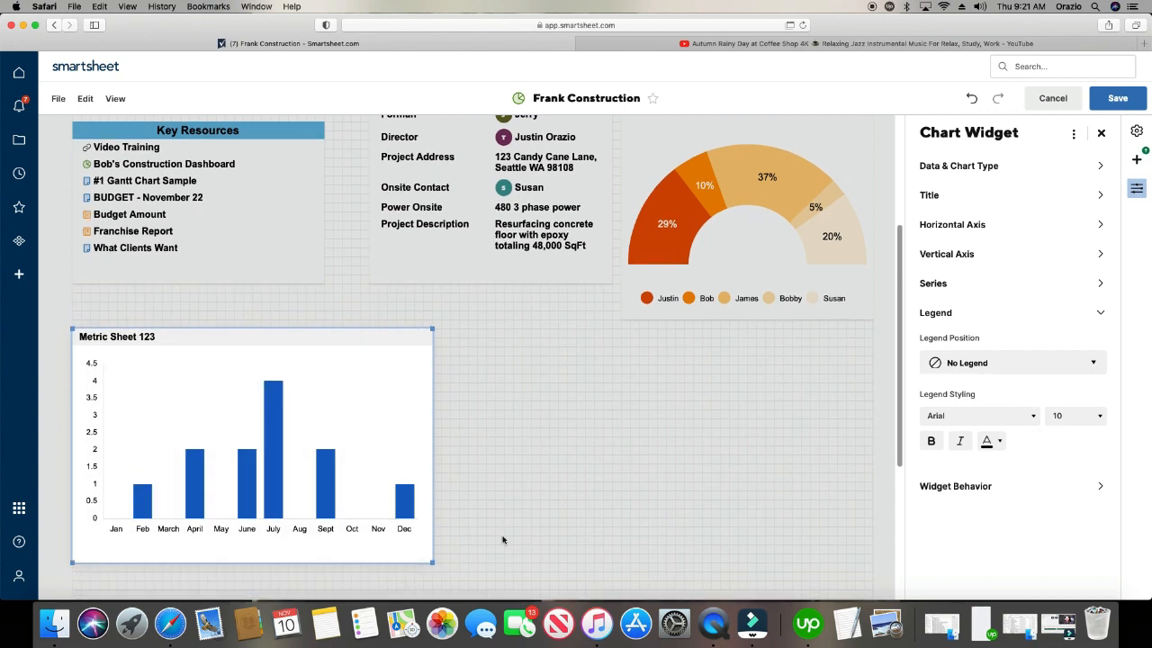
drag(430, 563, 873, 536)
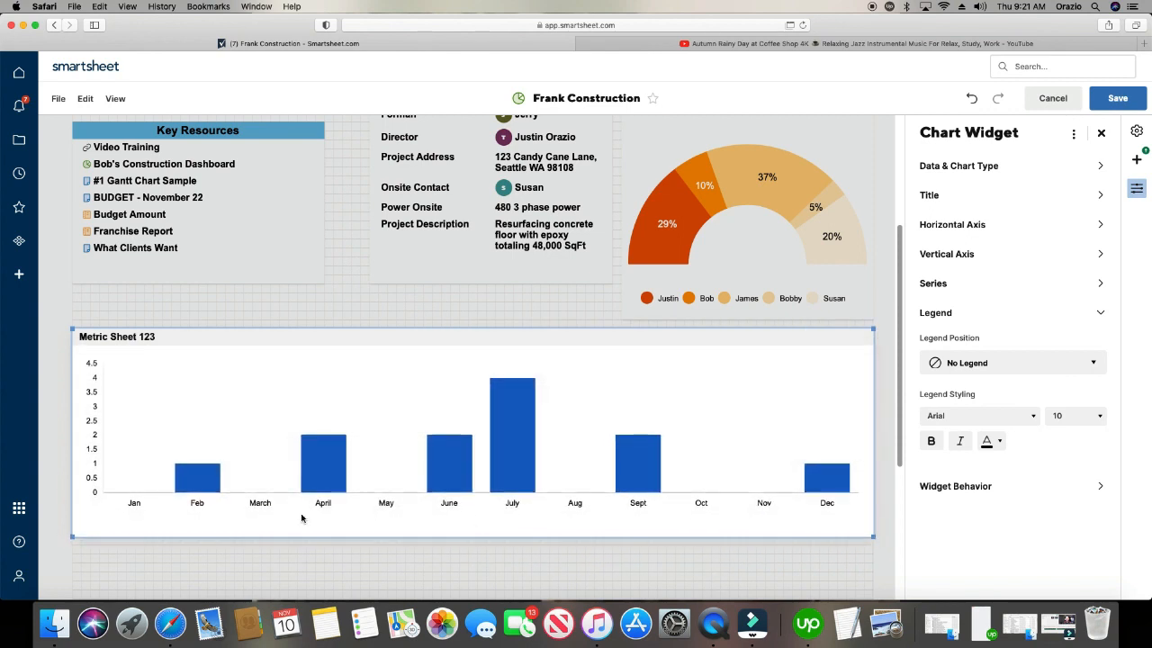
scroll(763, 554, down, 1)
drag(874, 527, 875, 561)
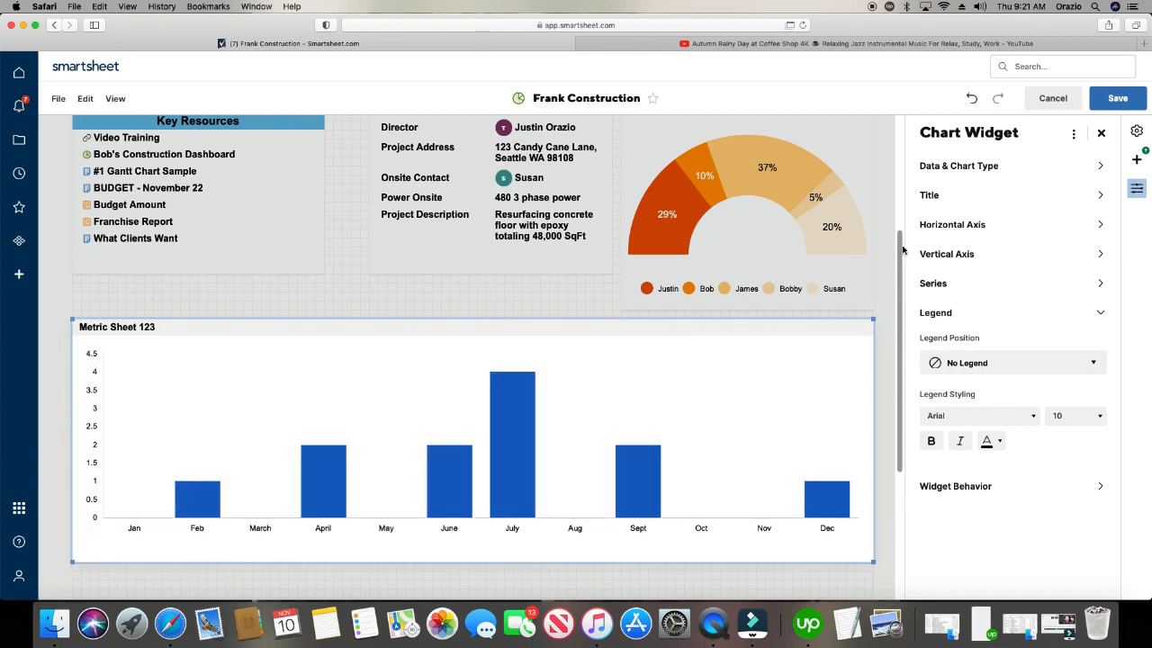
Change the Metric Sheet 123 chart to the Line chart type and turn on Fill line for its series.
click(939, 169)
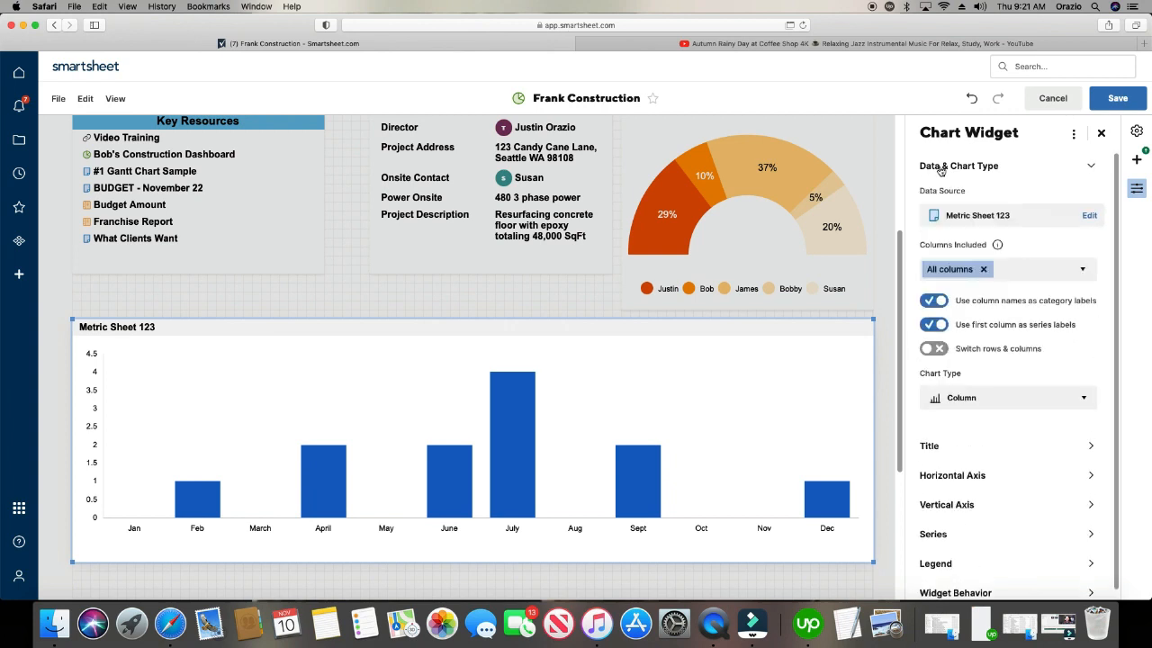
click(978, 399)
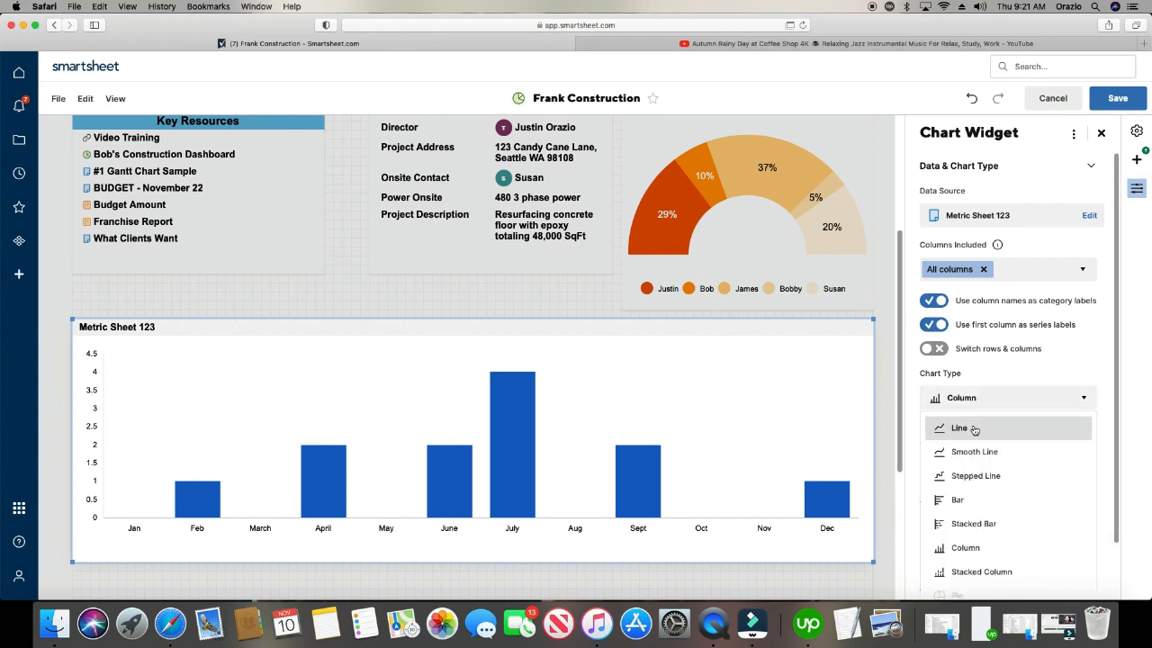
click(974, 429)
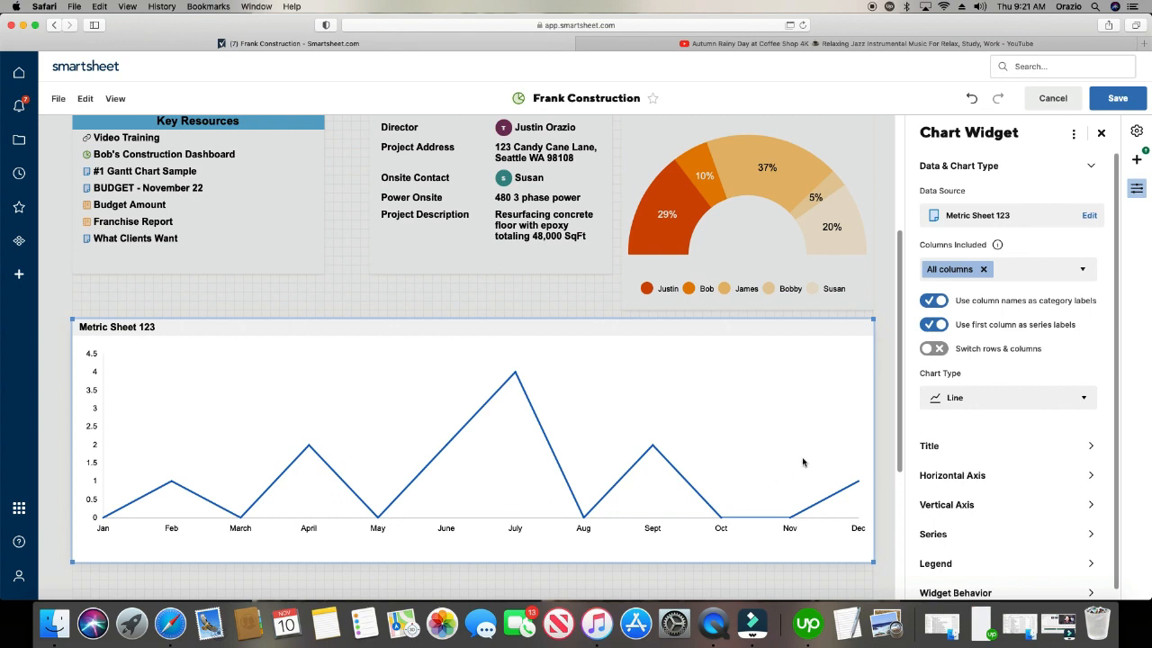
scroll(999, 423, down, 1)
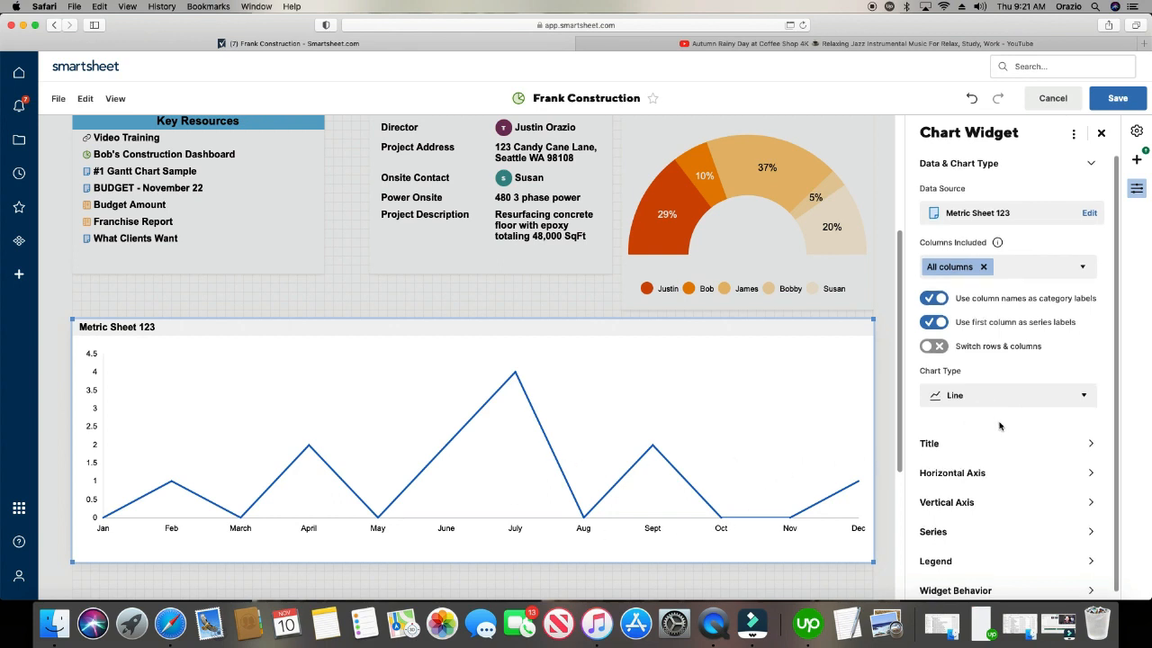
click(931, 528)
click(933, 373)
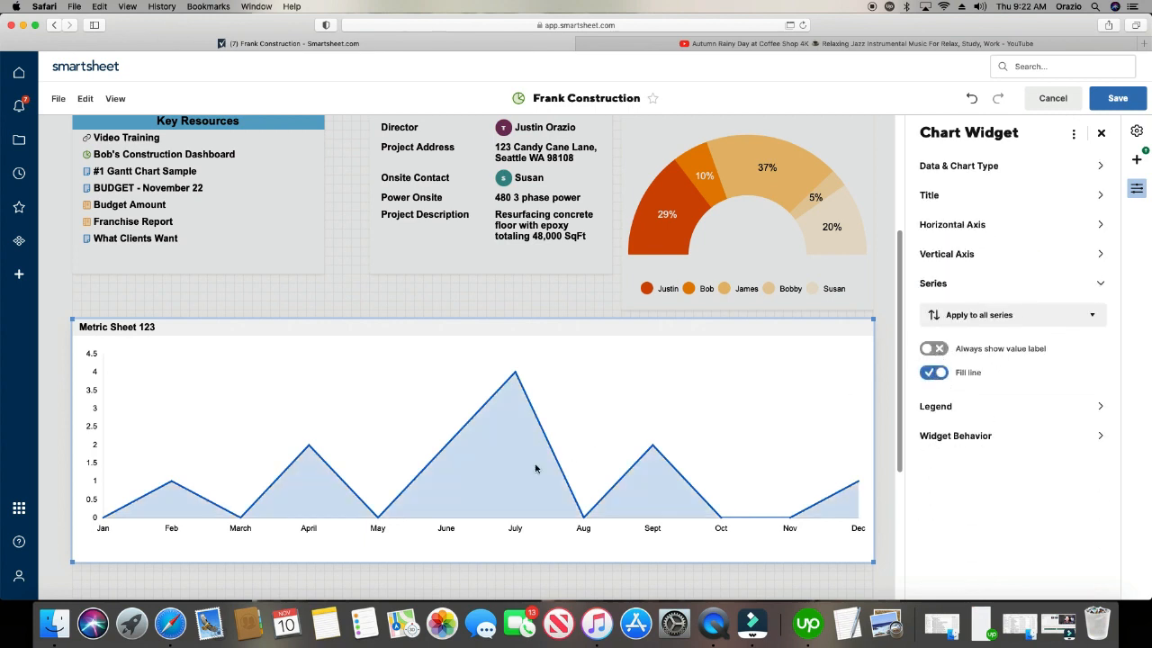
Set the colour of the line chart's Sales Won series to orange, FF8D00.
scroll(619, 457, up, 5)
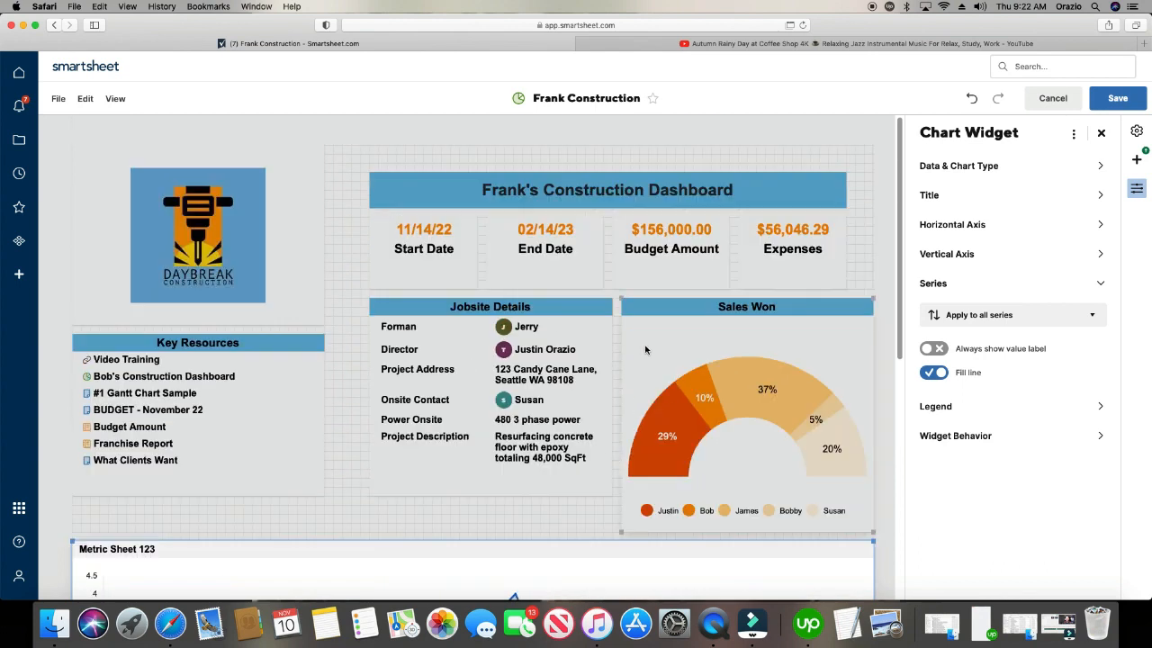
scroll(595, 310, down, 2)
scroll(558, 360, down, 4)
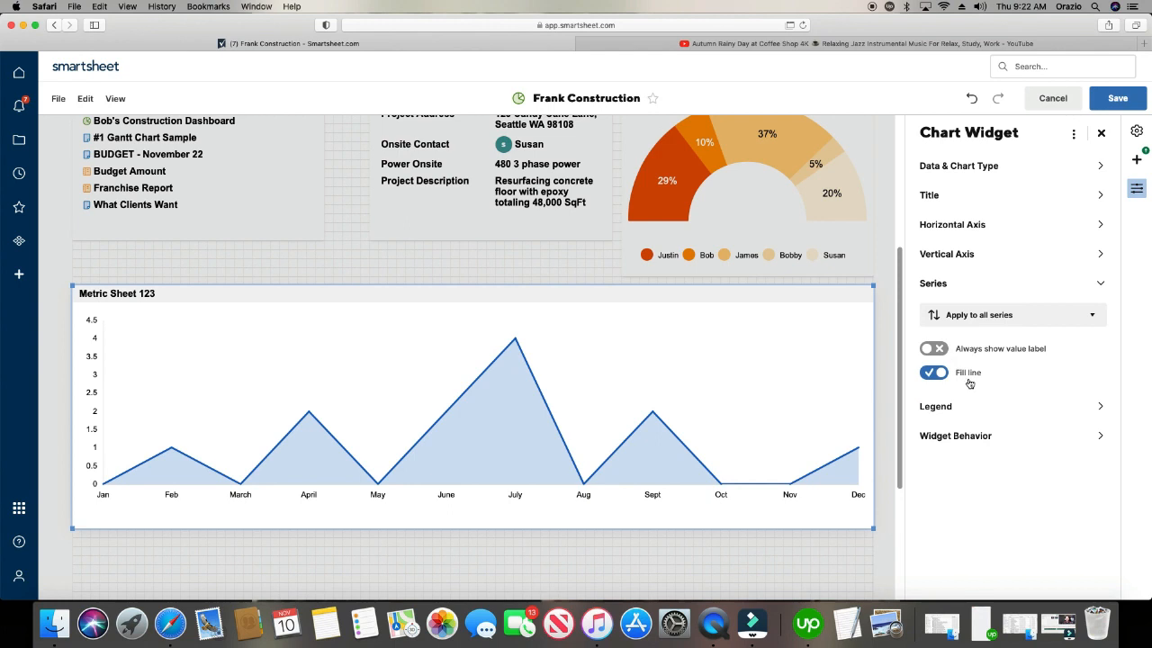
click(979, 321)
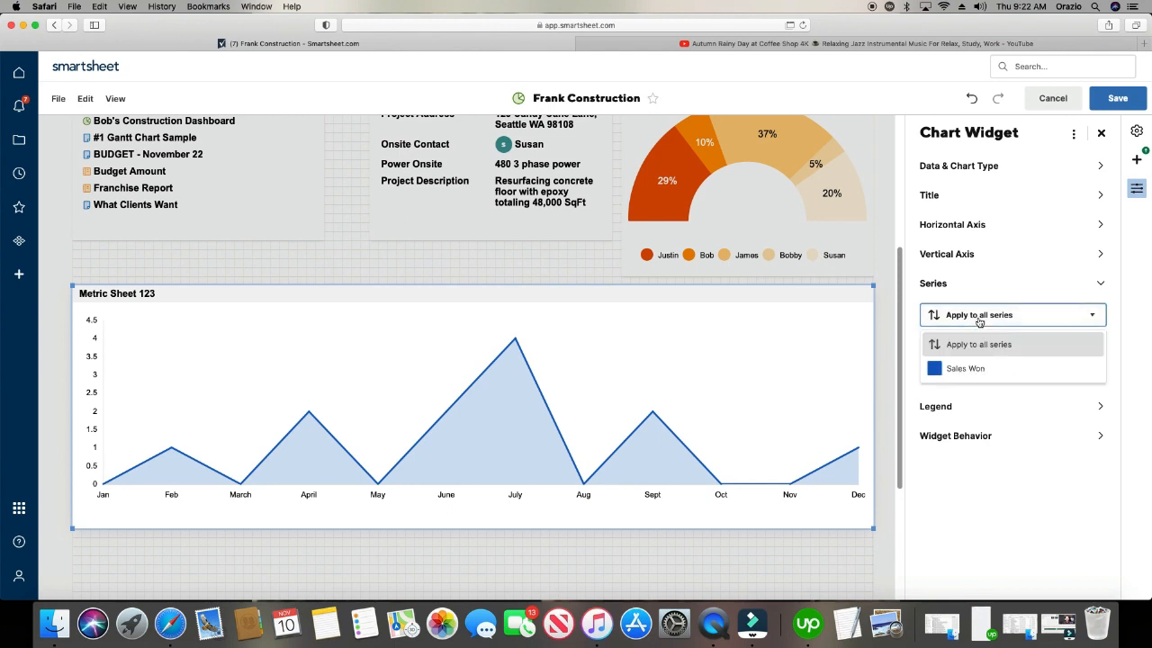
click(971, 372)
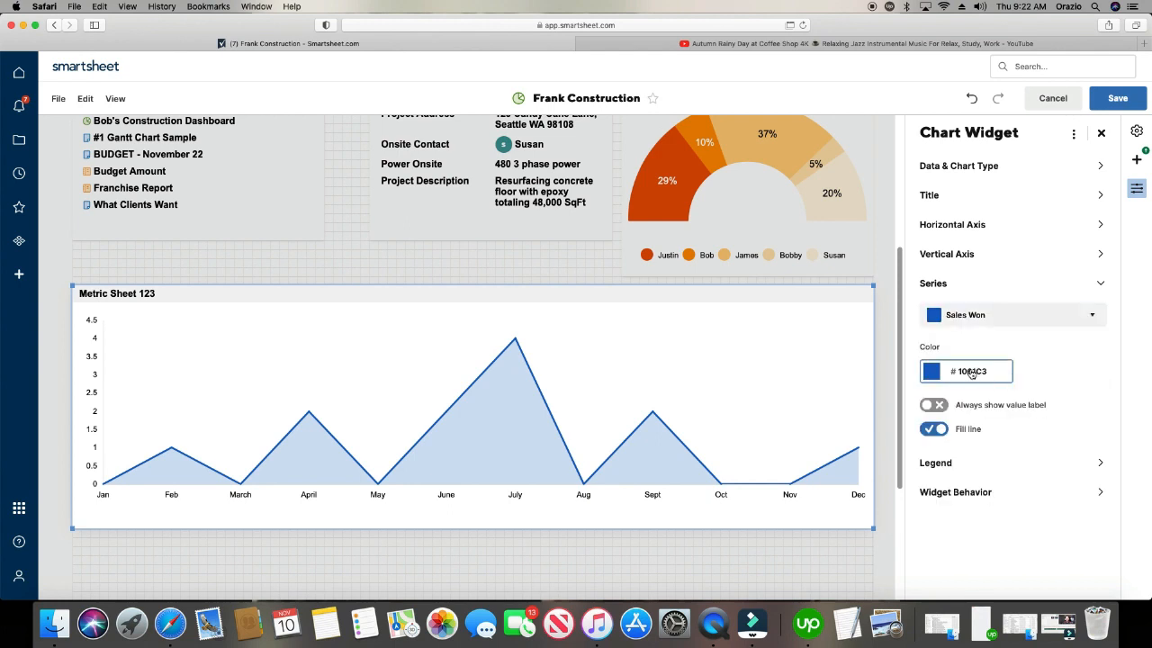
click(970, 374)
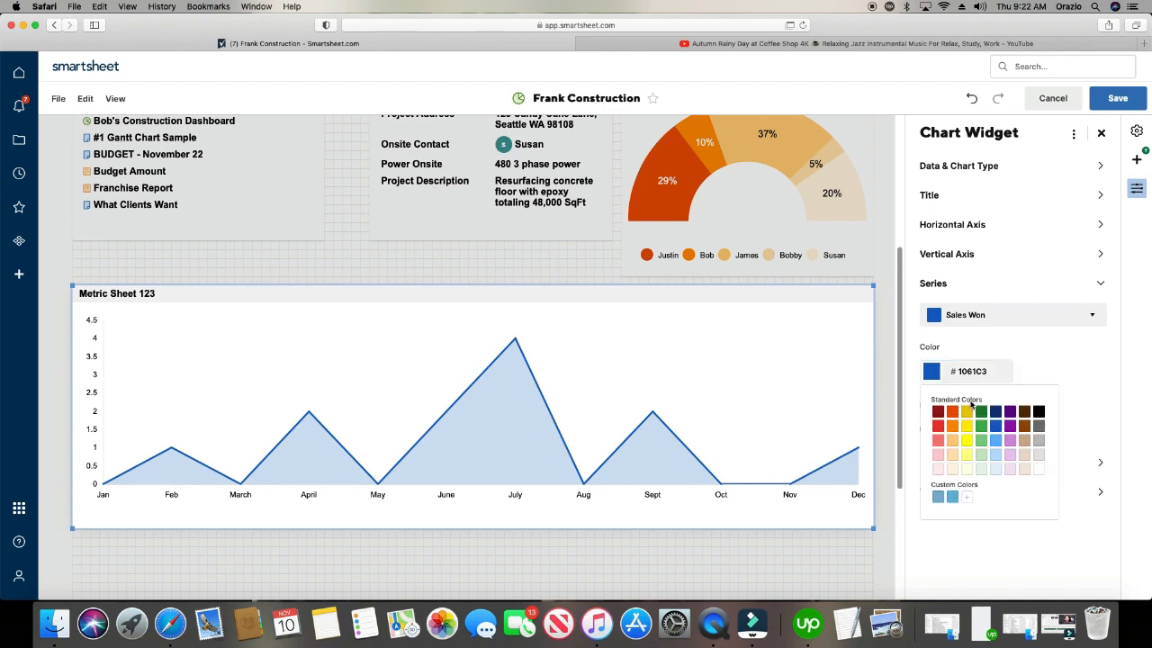
click(956, 429)
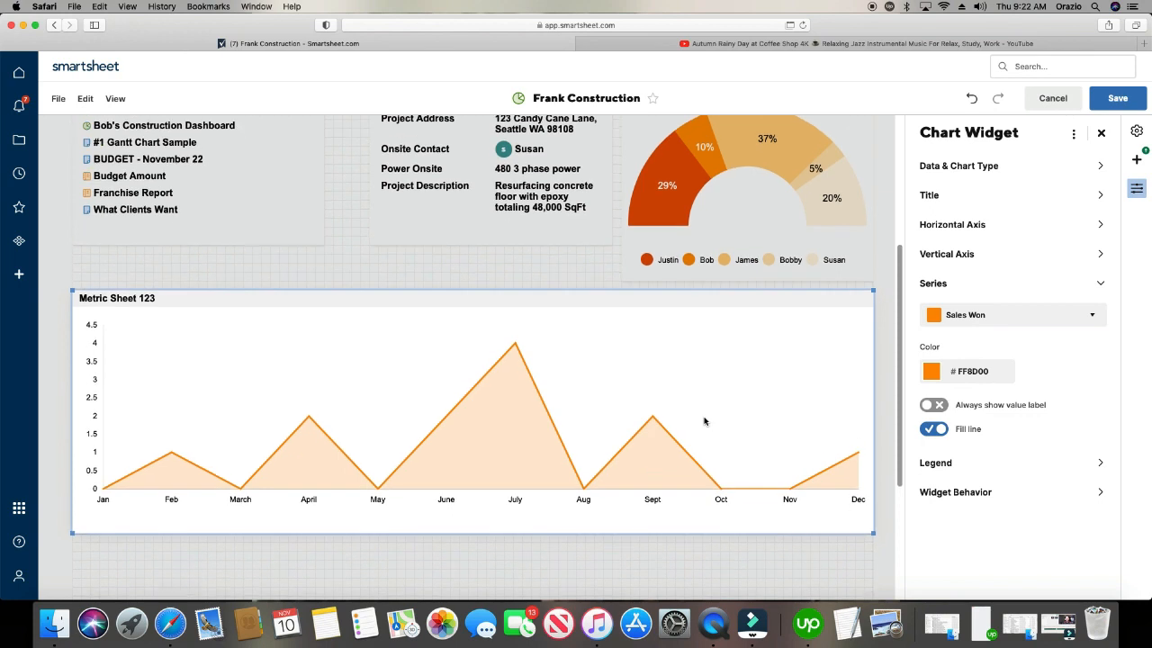
Title the chart's horizontal axis "Month" and its vertical axis "Sales Won".
scroll(698, 416, up, 1)
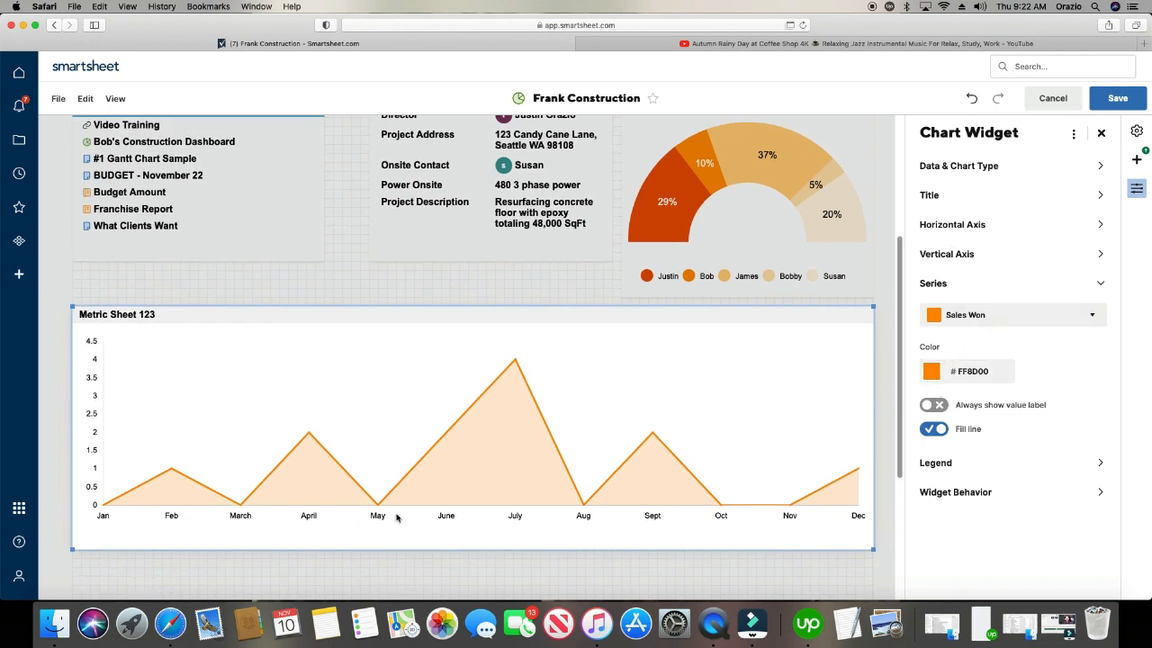
click(971, 229)
click(978, 255)
text(Month)
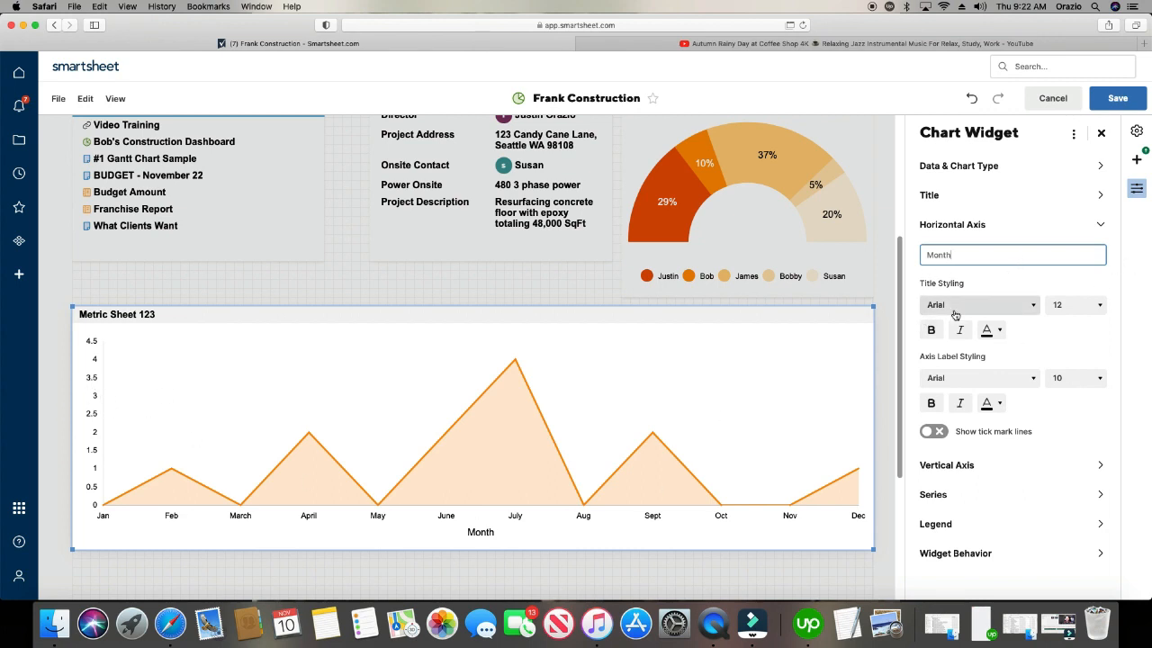
click(955, 466)
click(957, 284)
text(Sales Won)
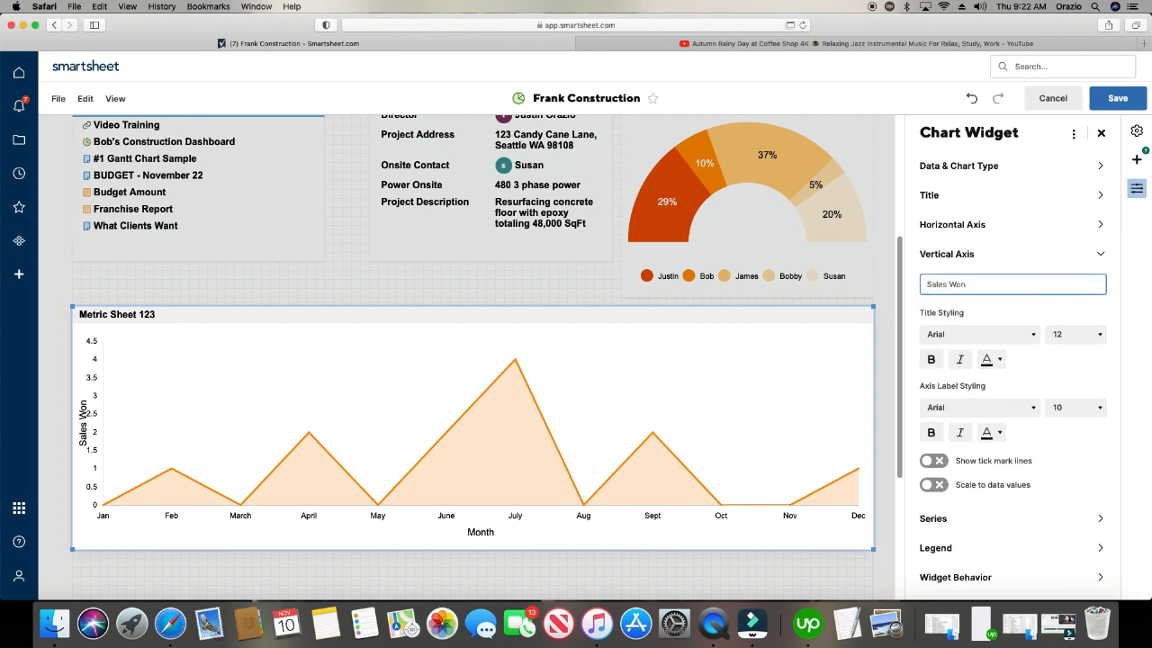
Make the vertical axis title bold at font size 14.
click(932, 359)
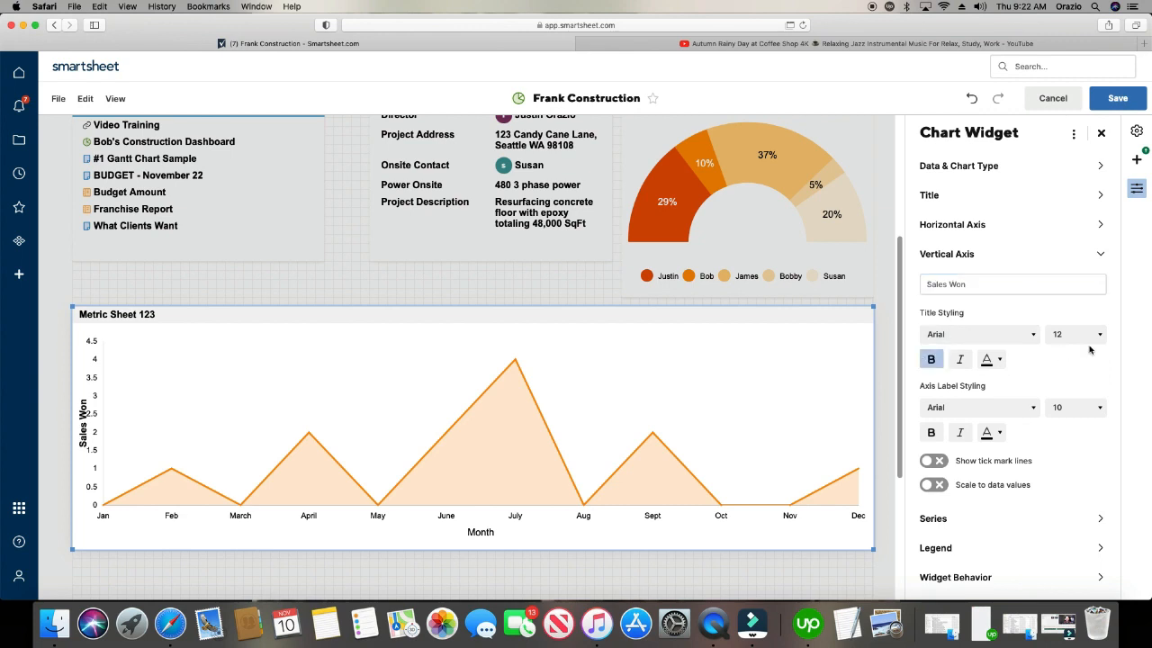
click(1096, 335)
click(1078, 428)
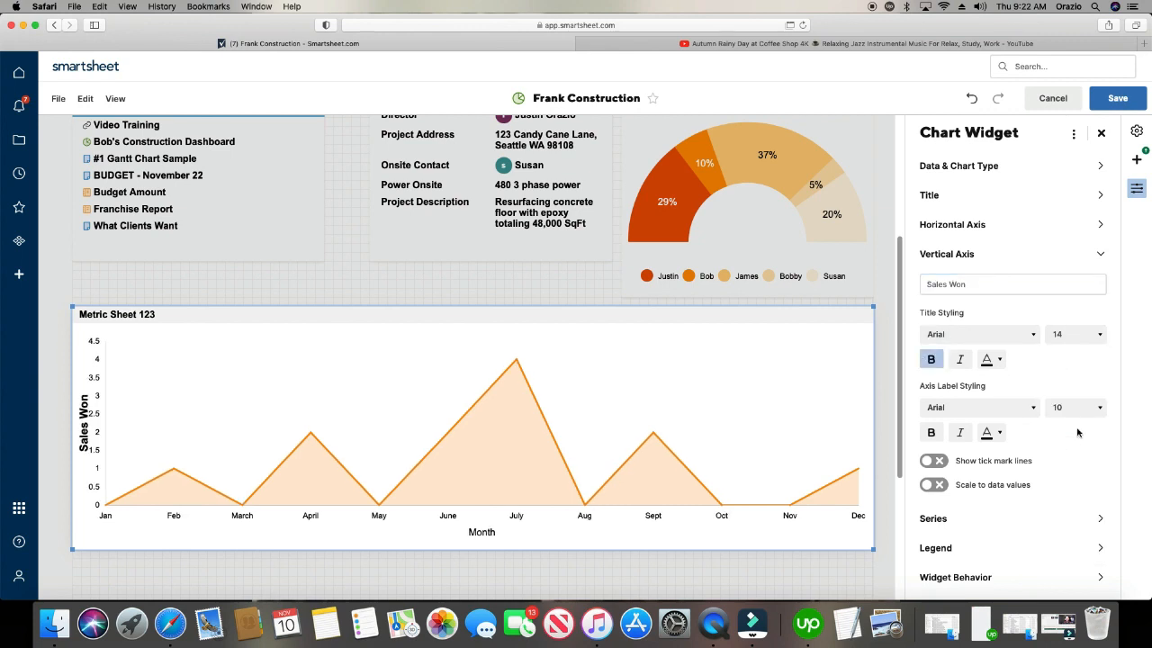
Set the horizontal axis labels to size 12 and make the Month title bold at size 14.
click(949, 226)
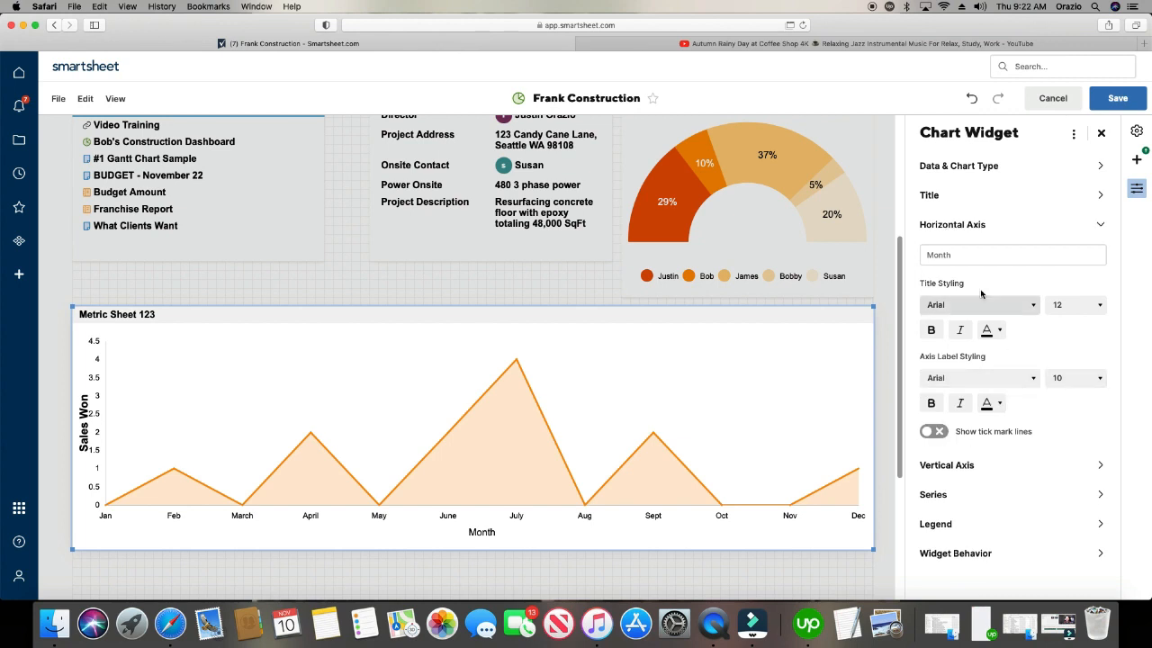
click(1075, 309)
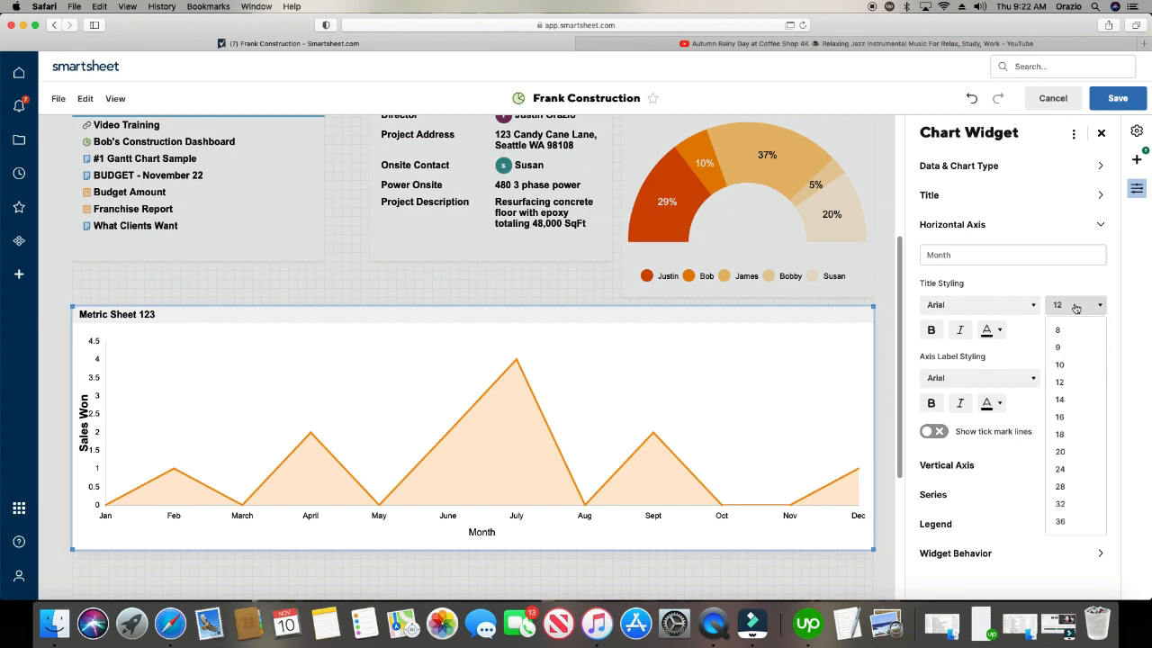
click(1069, 387)
click(1069, 387)
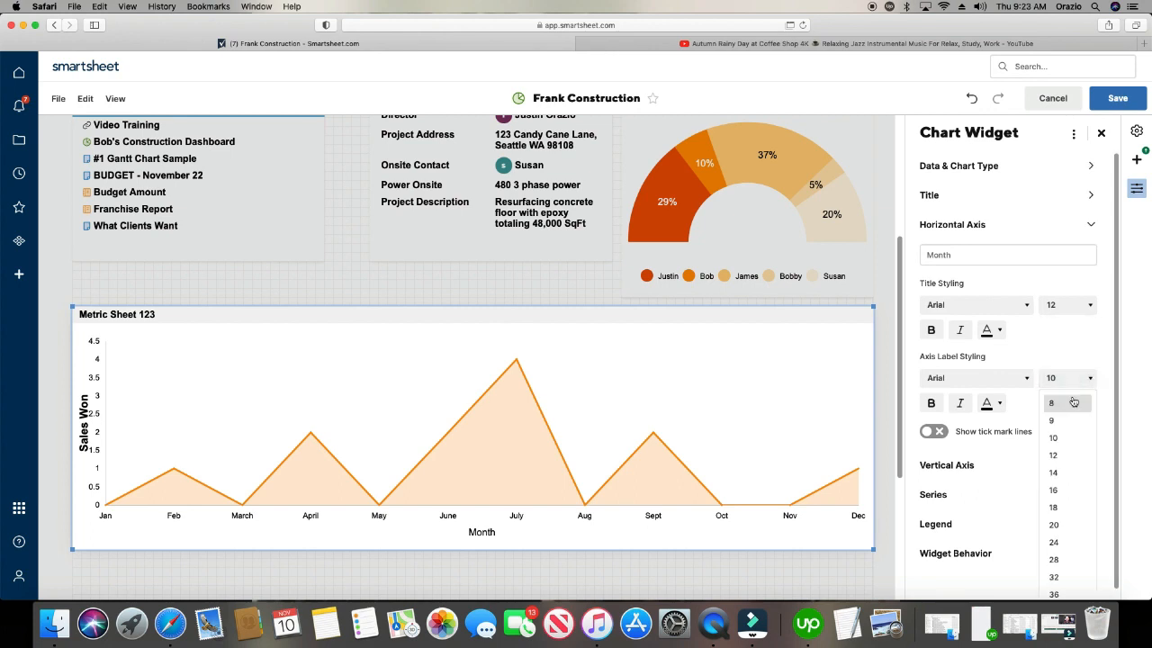
click(1072, 457)
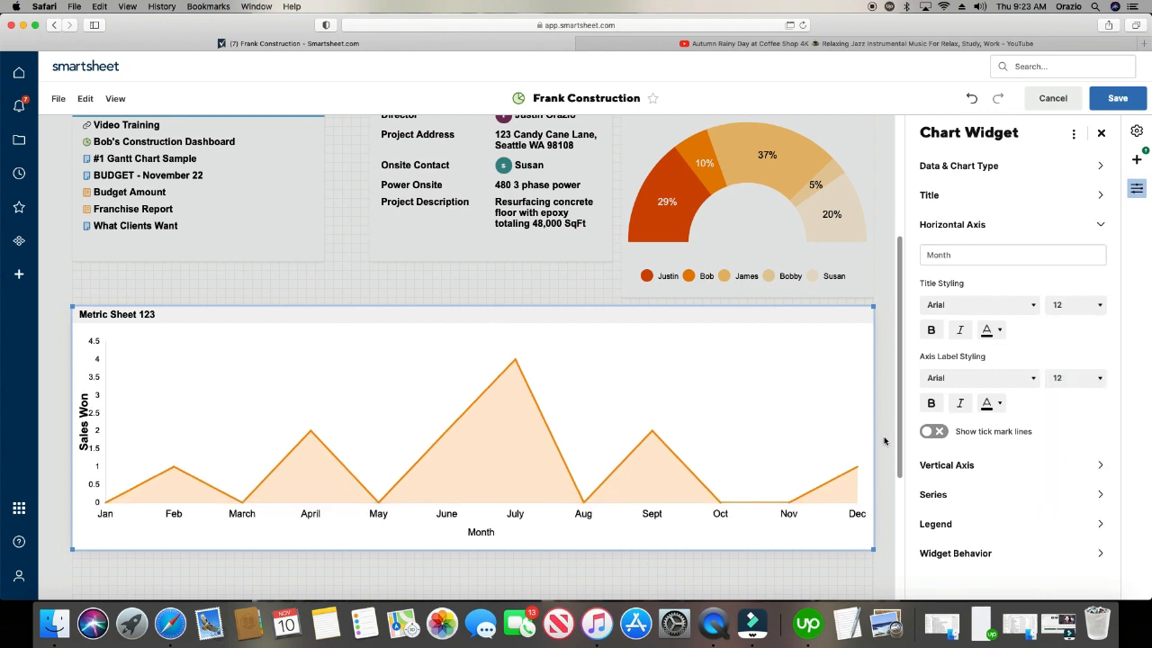
click(930, 331)
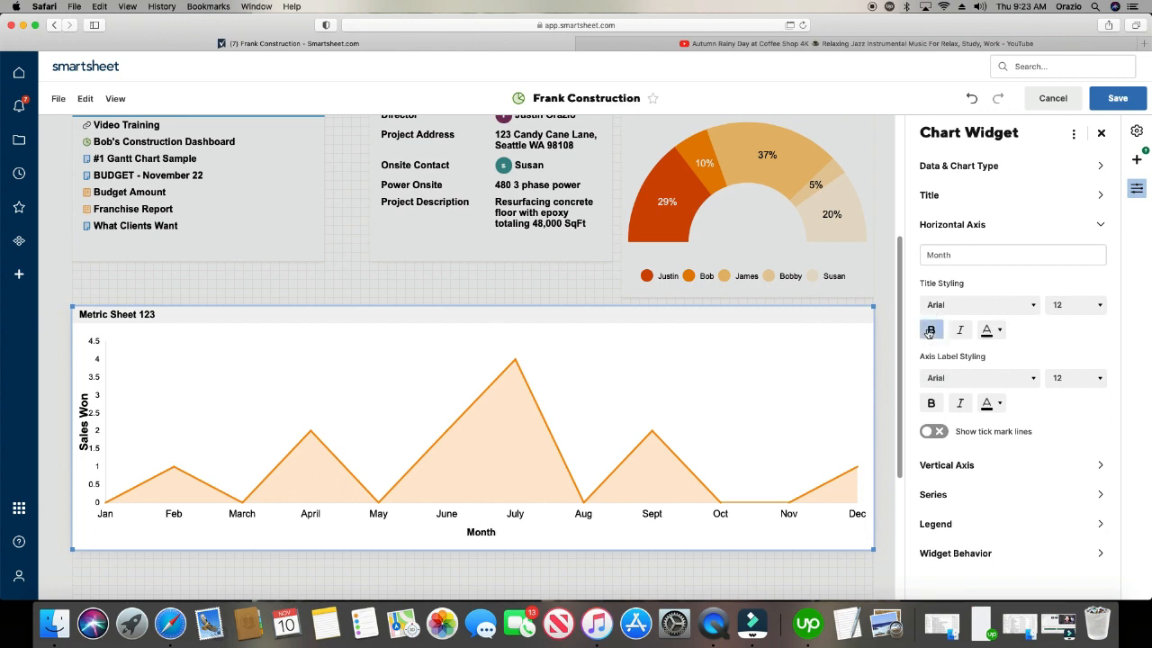
click(1075, 304)
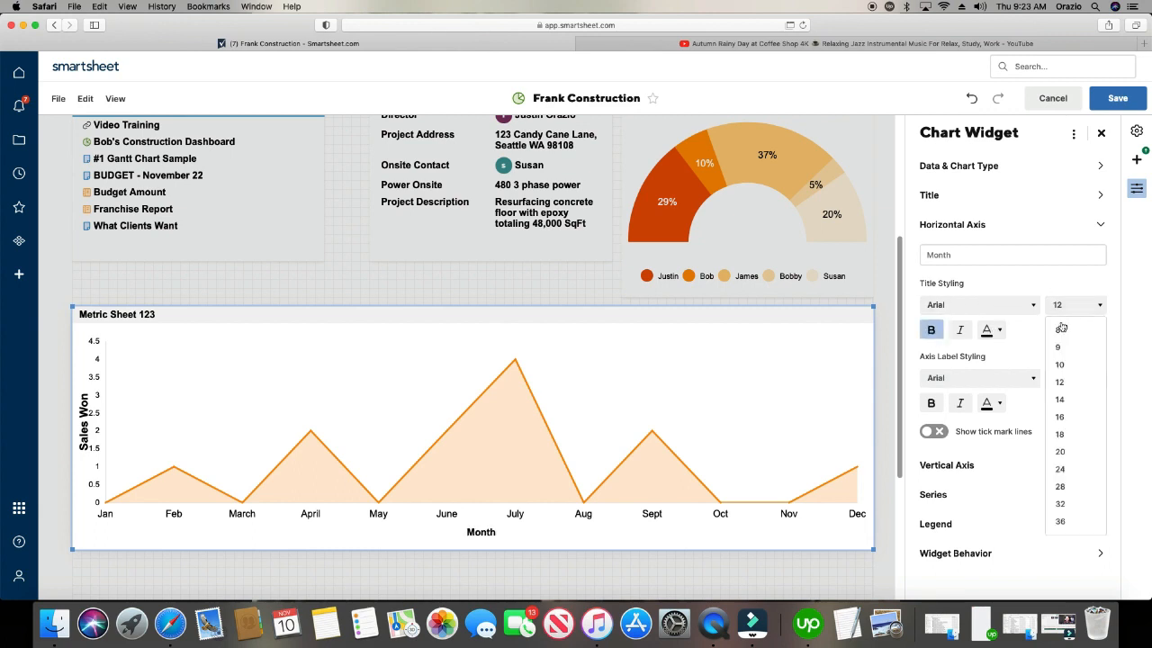
click(1072, 409)
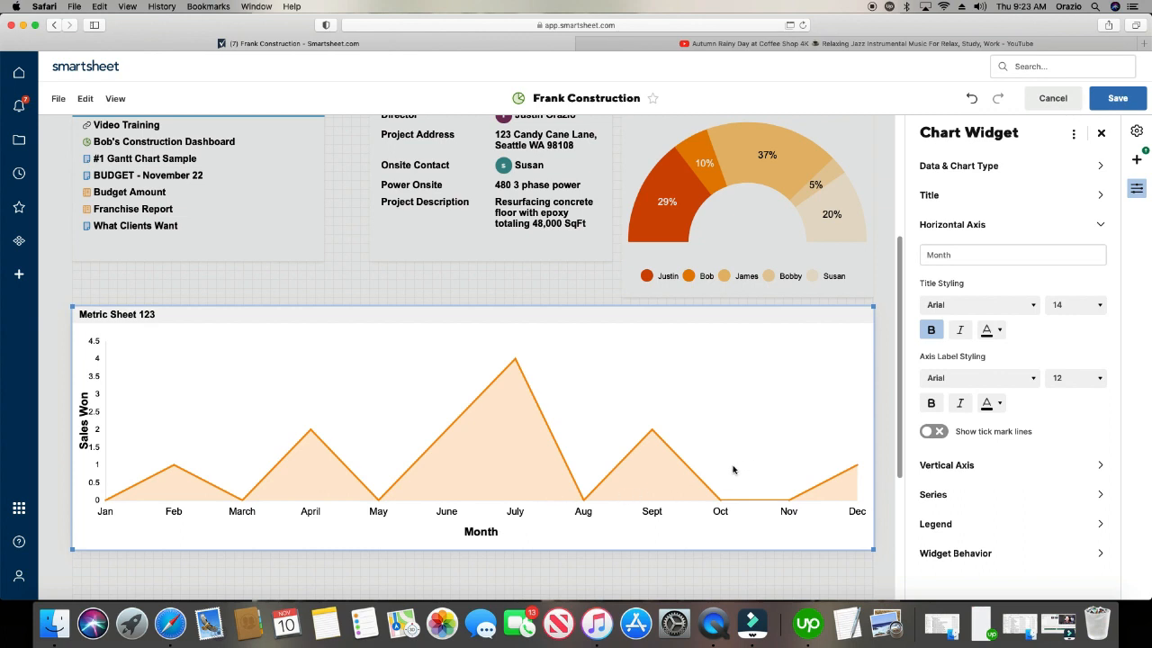
Show tick mark lines on both the horizontal and vertical axes of the chart.
click(928, 433)
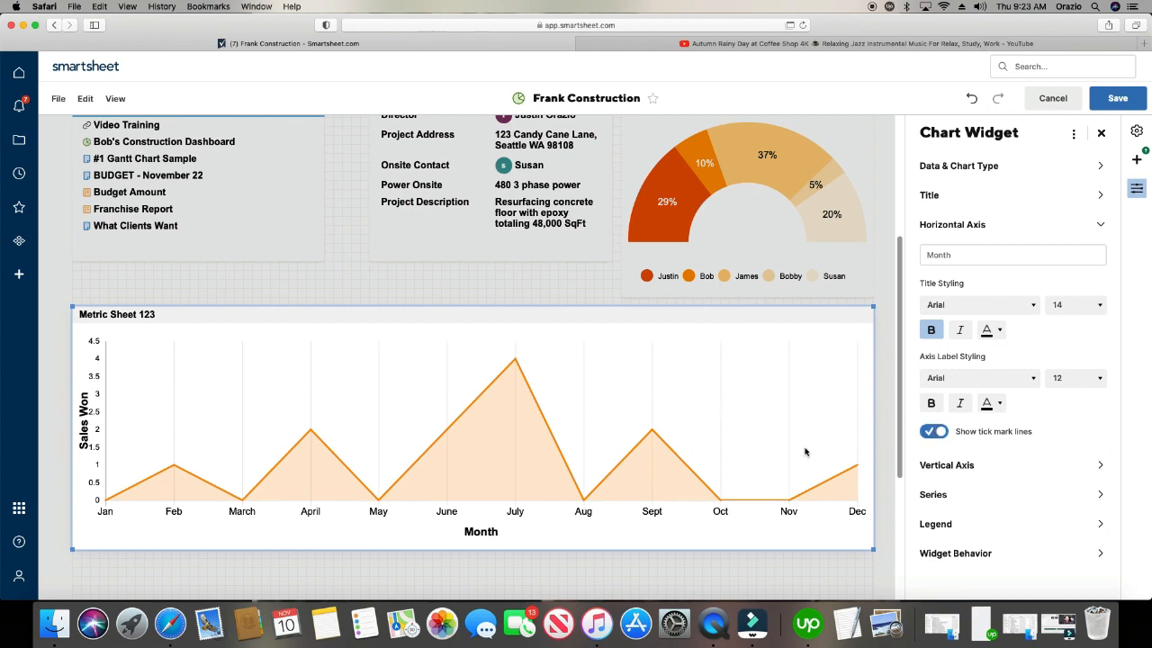
click(943, 466)
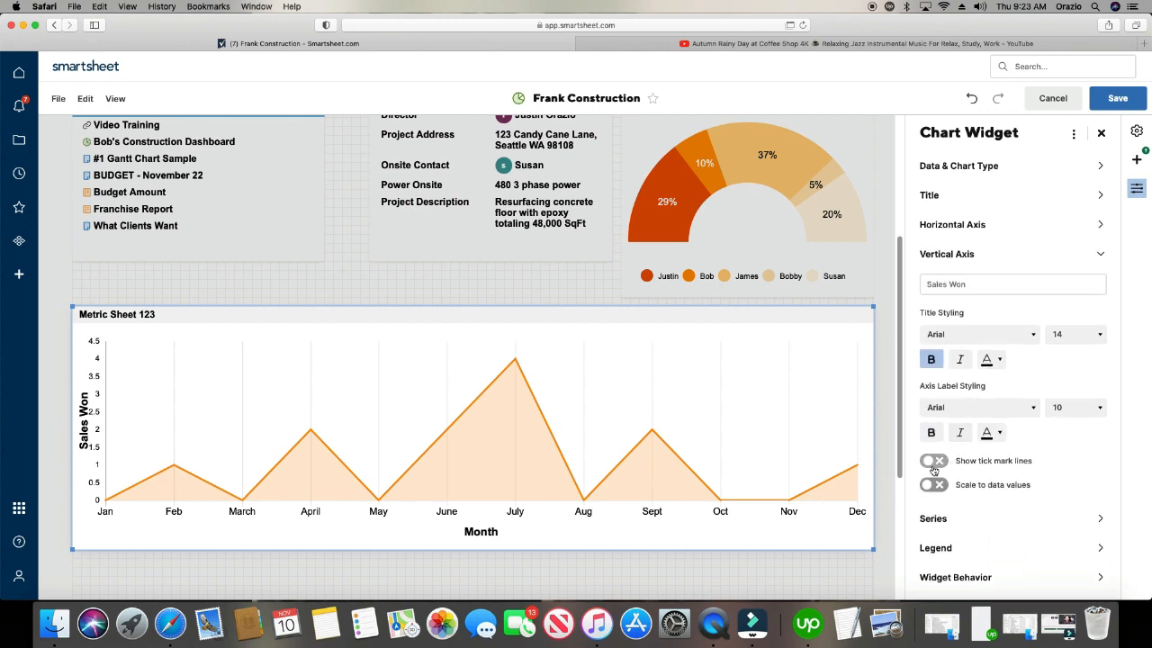
click(934, 461)
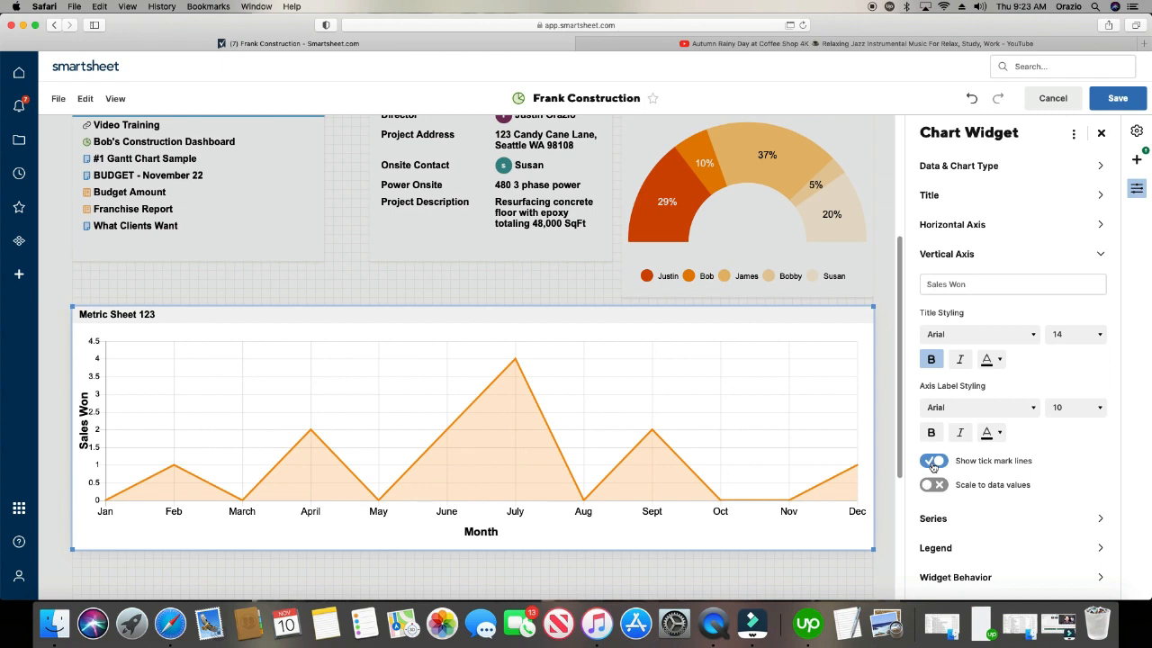
Try scaling the vertical axis to data values, toggling the option on and back off.
click(932, 491)
click(933, 491)
click(932, 491)
click(928, 489)
Centre the line chart's title, set its font size to 14 and fill its background with the brighter custom blue.
click(440, 314)
double_click(440, 315)
click(360, 296)
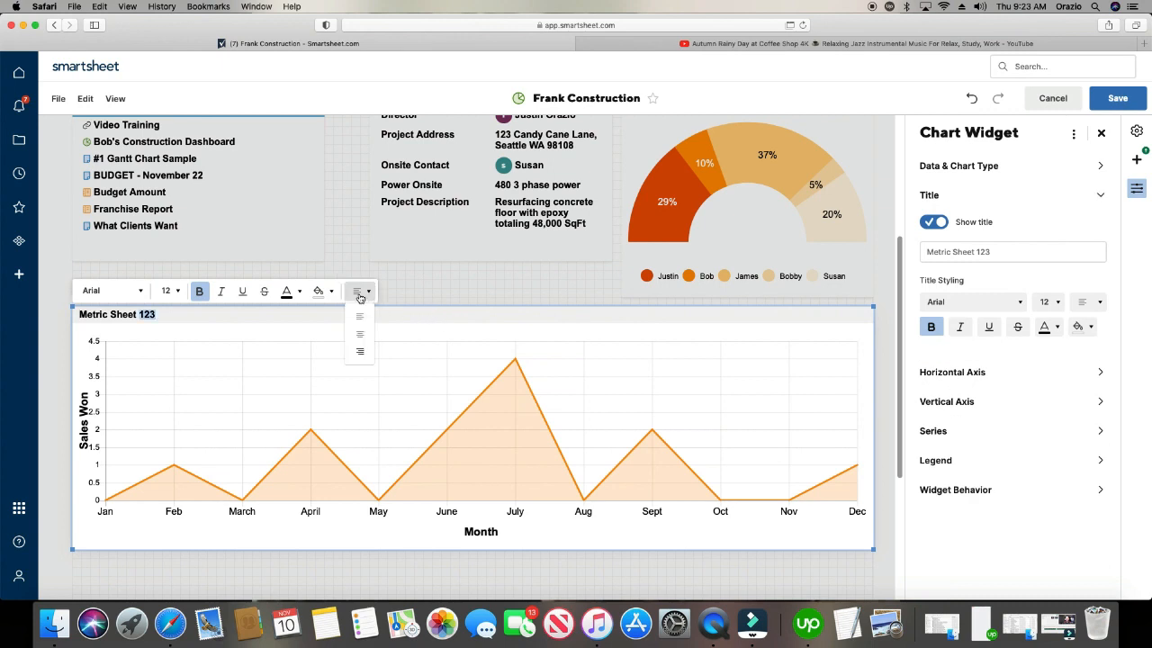
click(360, 334)
click(178, 291)
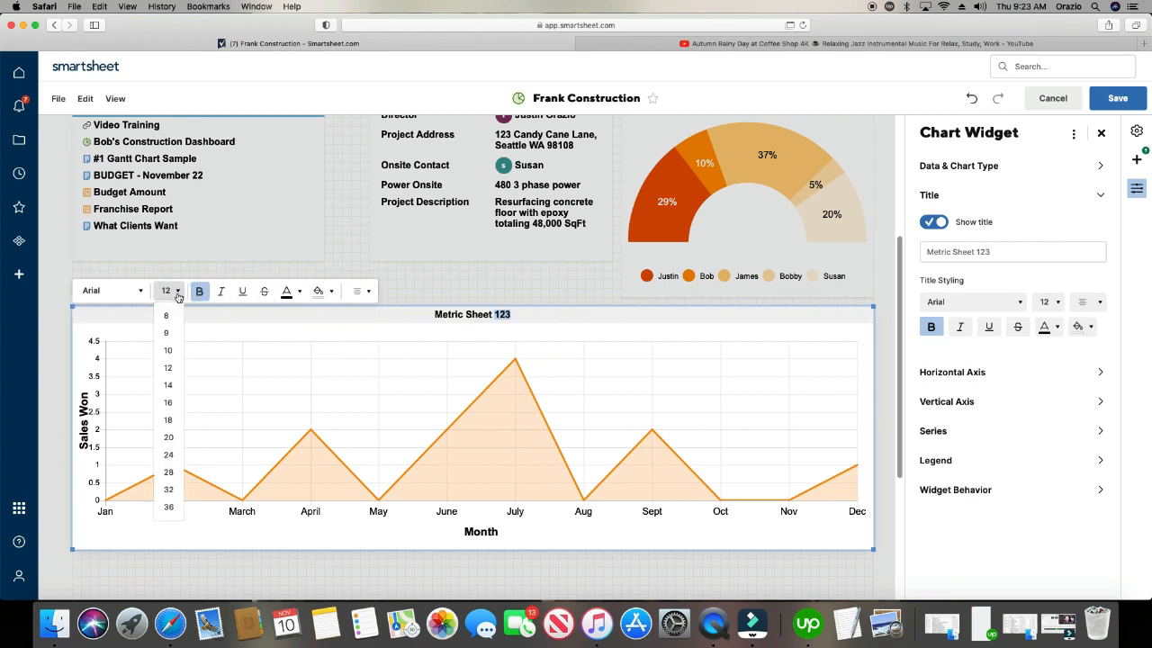
click(174, 387)
click(318, 291)
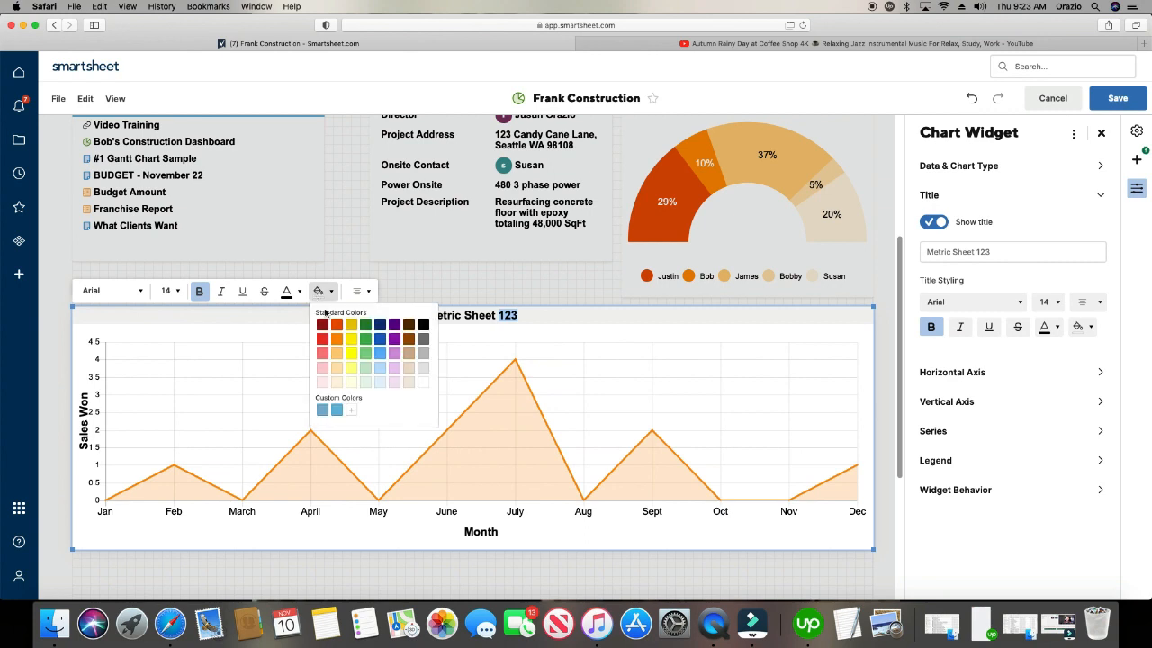
click(339, 410)
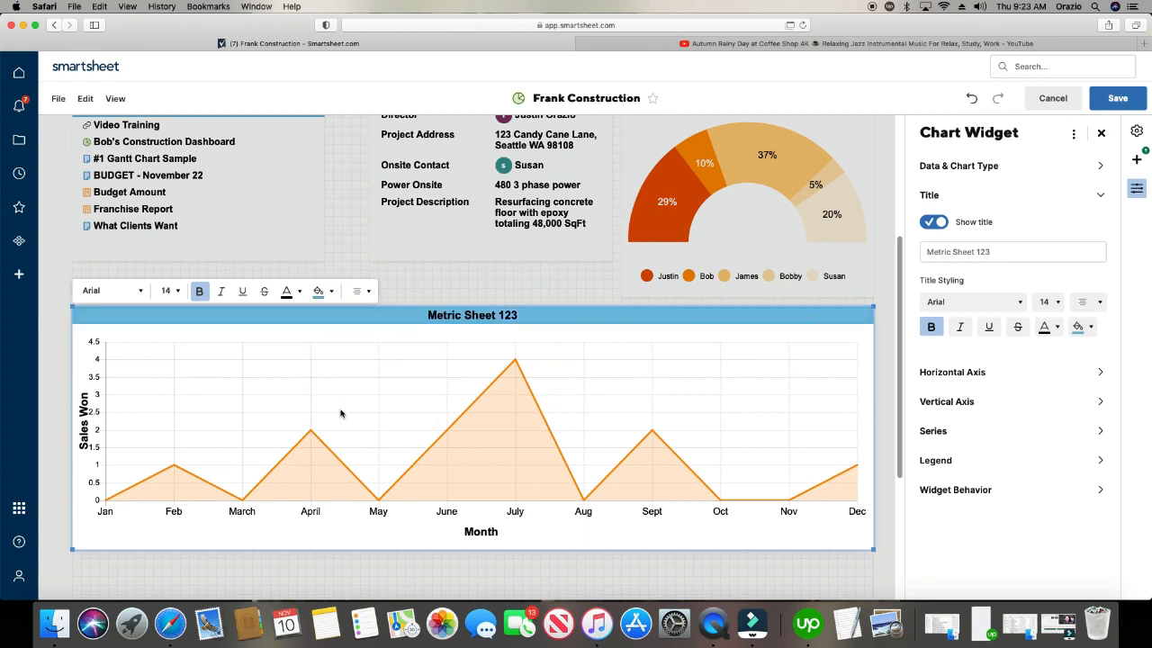
Replace the line chart's title with "Sales For The Year".
triple_click(472, 314)
key(BackSpace)
text(Sales For The Ey)
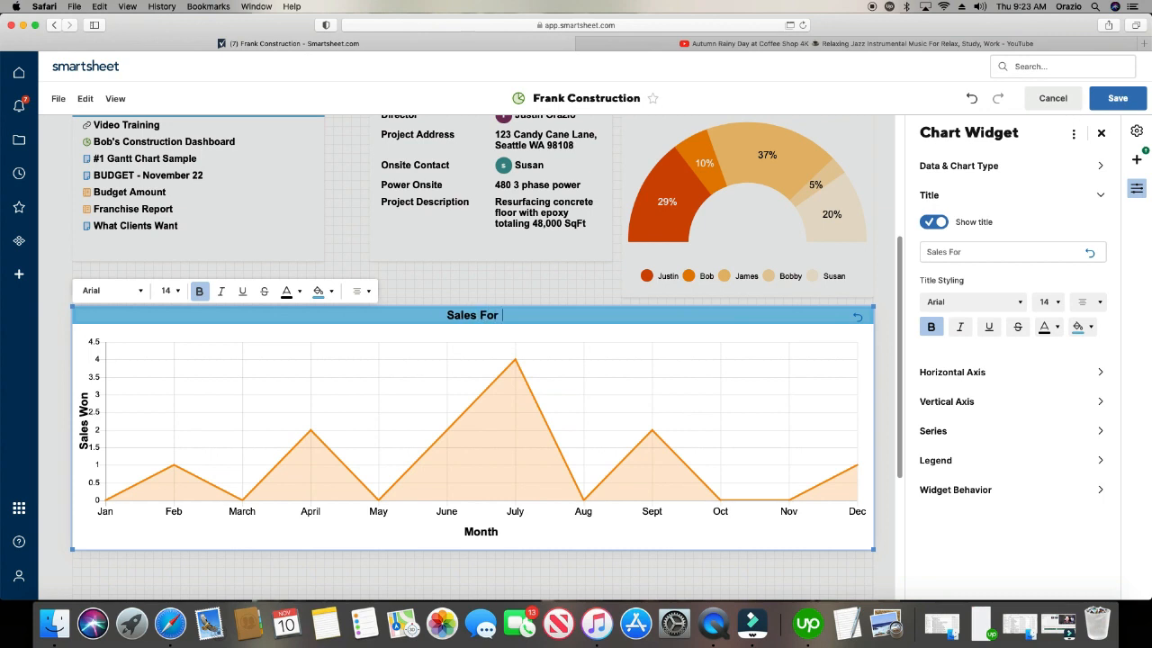
key(BackSpace)
key(BackSpace)
text(Year)
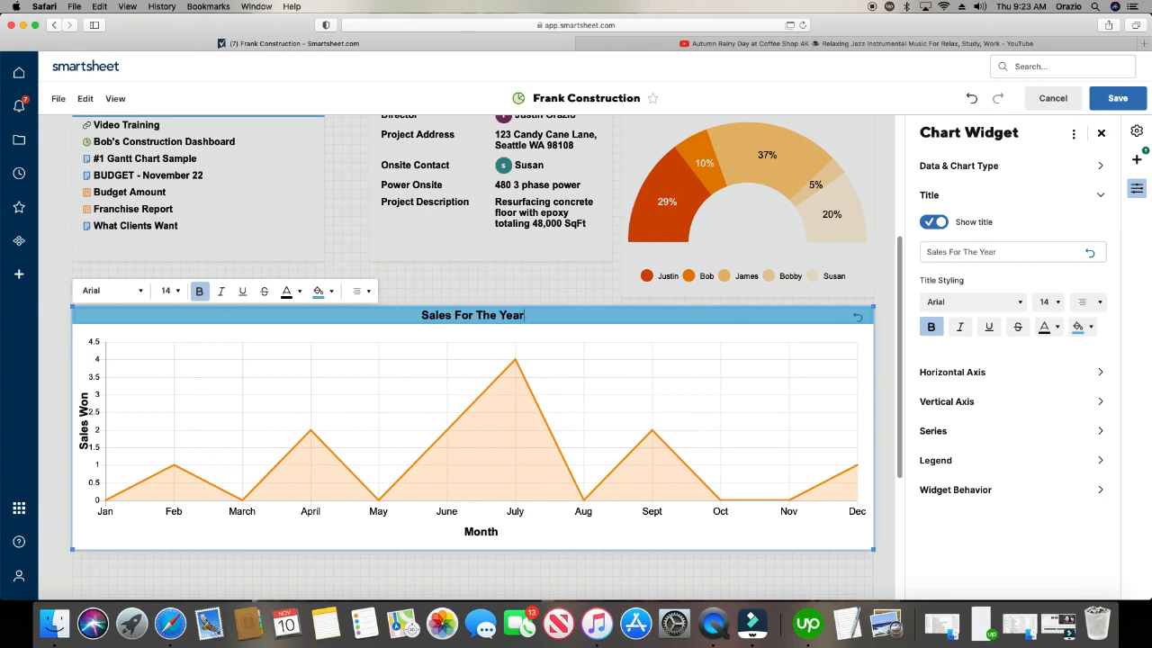
click(463, 288)
Save the dashboard and review the finished layout.
click(1116, 100)
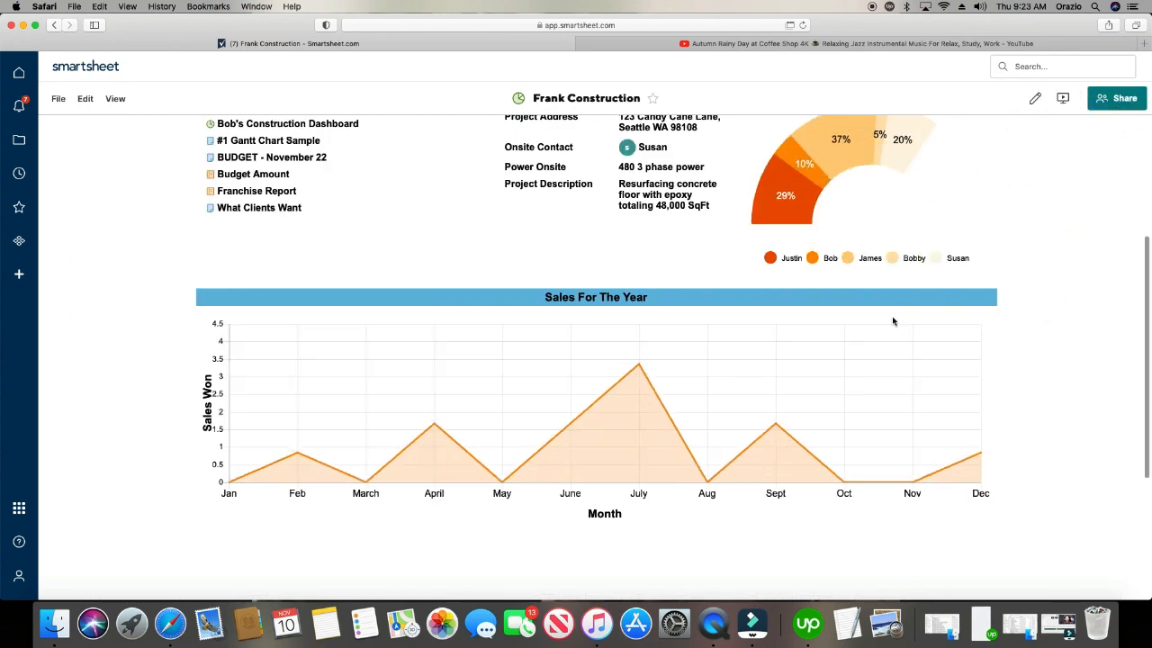
scroll(897, 354, up, 2)
scroll(898, 354, up, 2)
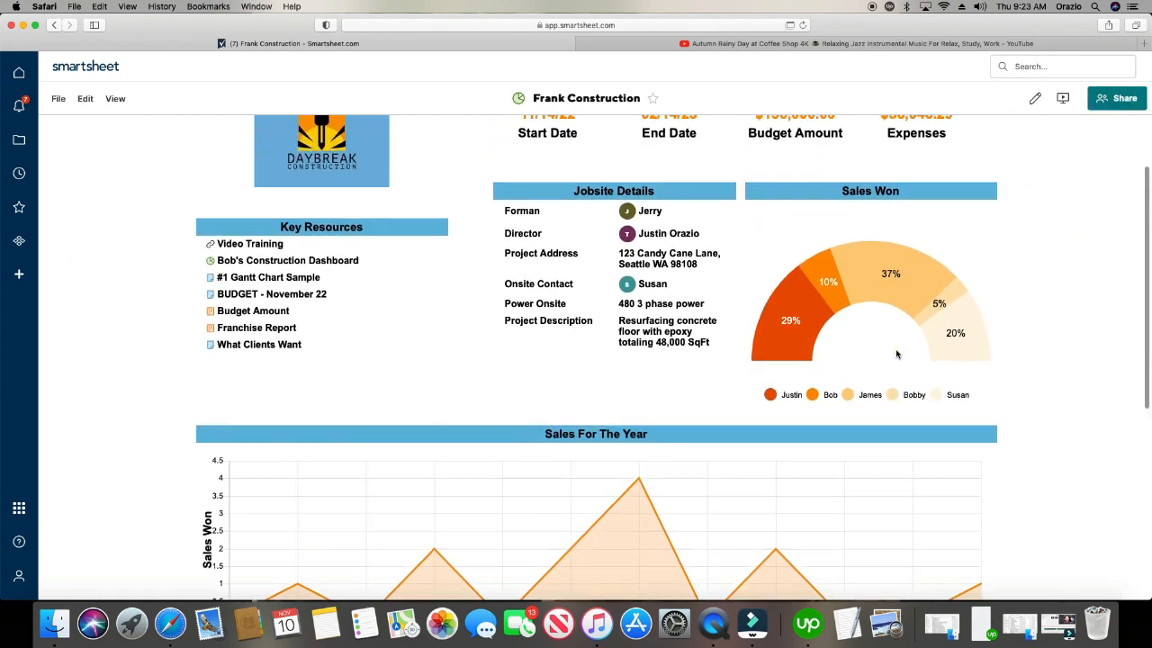
Switch the Sales Won donut's value labels from percentages to Amount and save the dashboard.
mouse_move(877, 290)
click(87, 101)
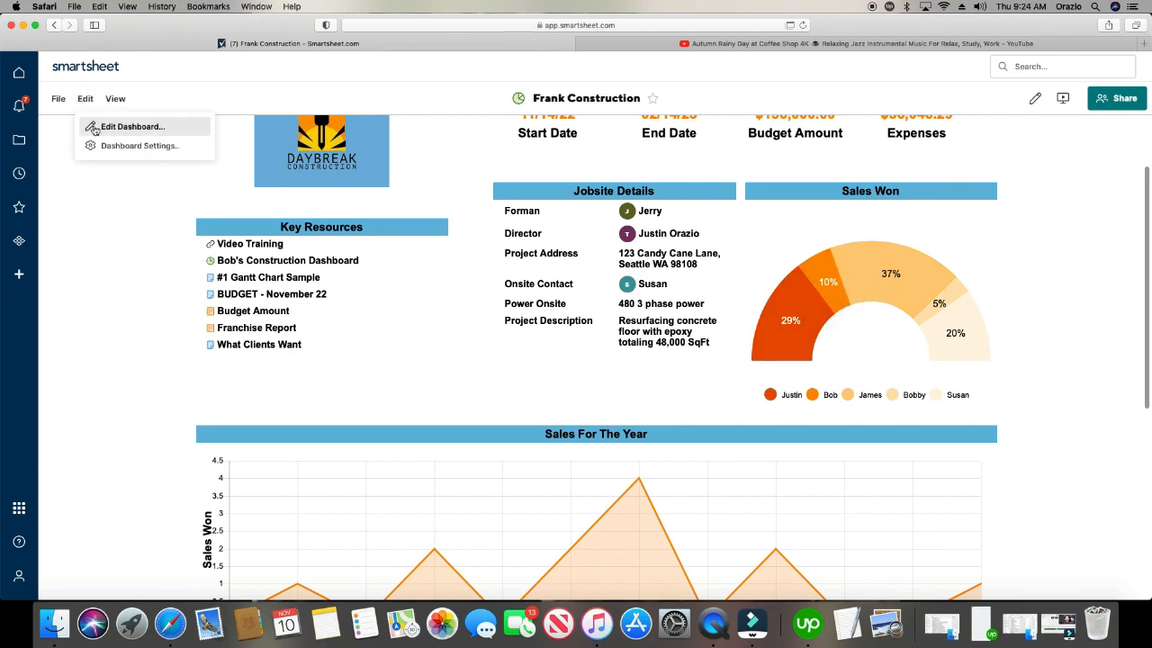
click(126, 127)
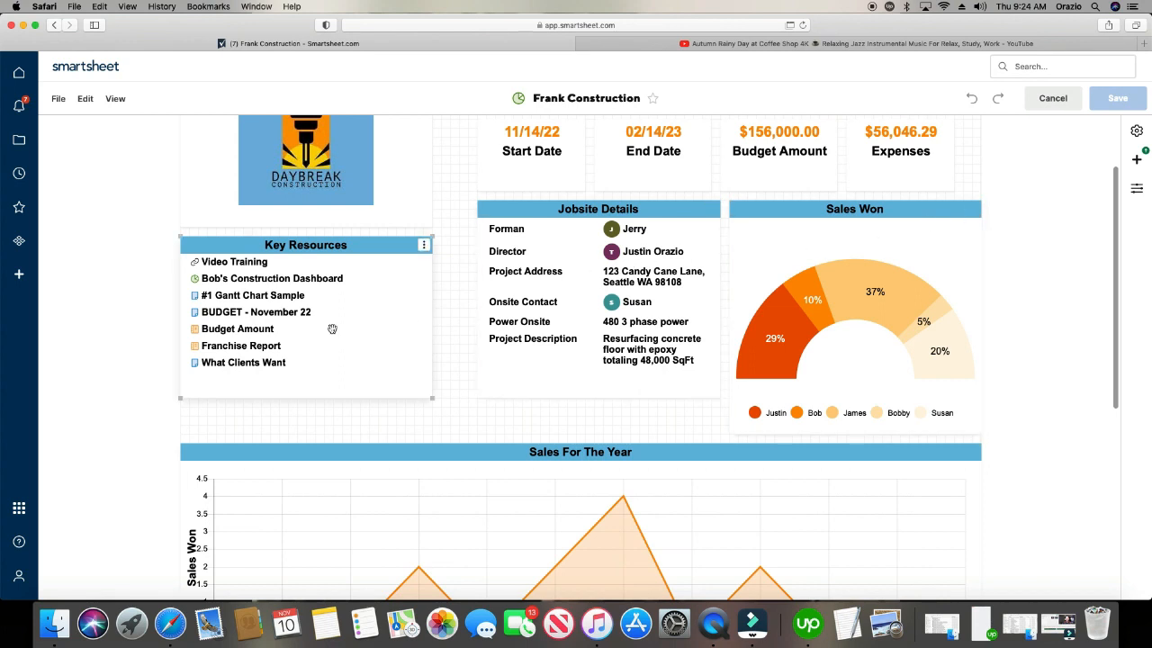
click(972, 211)
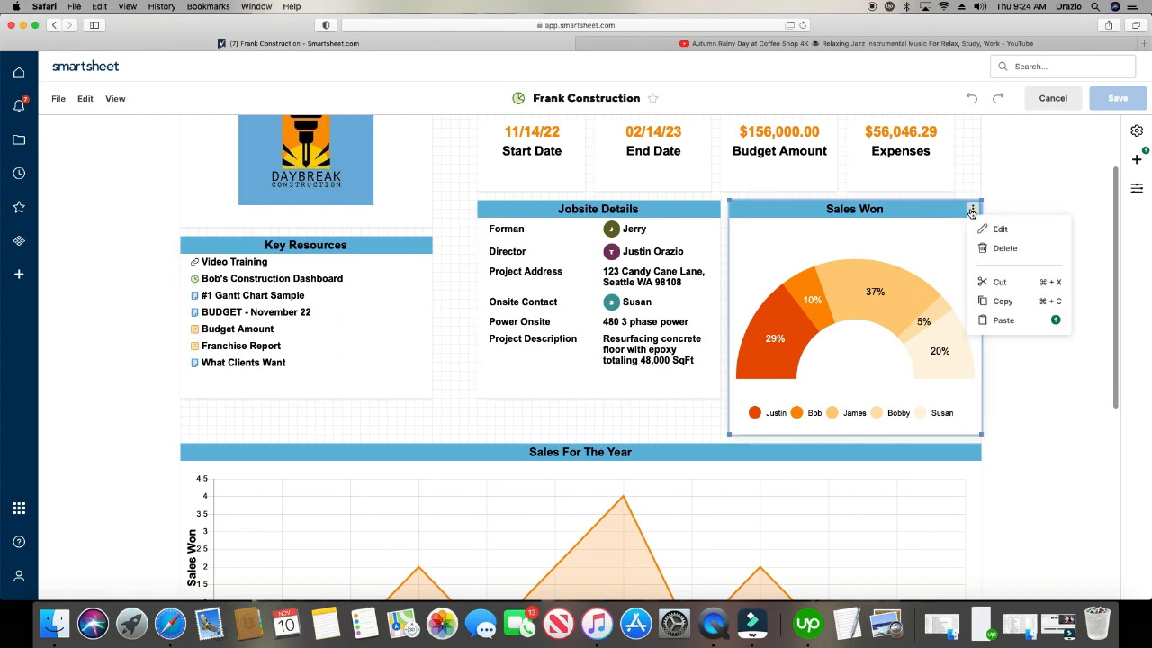
click(997, 229)
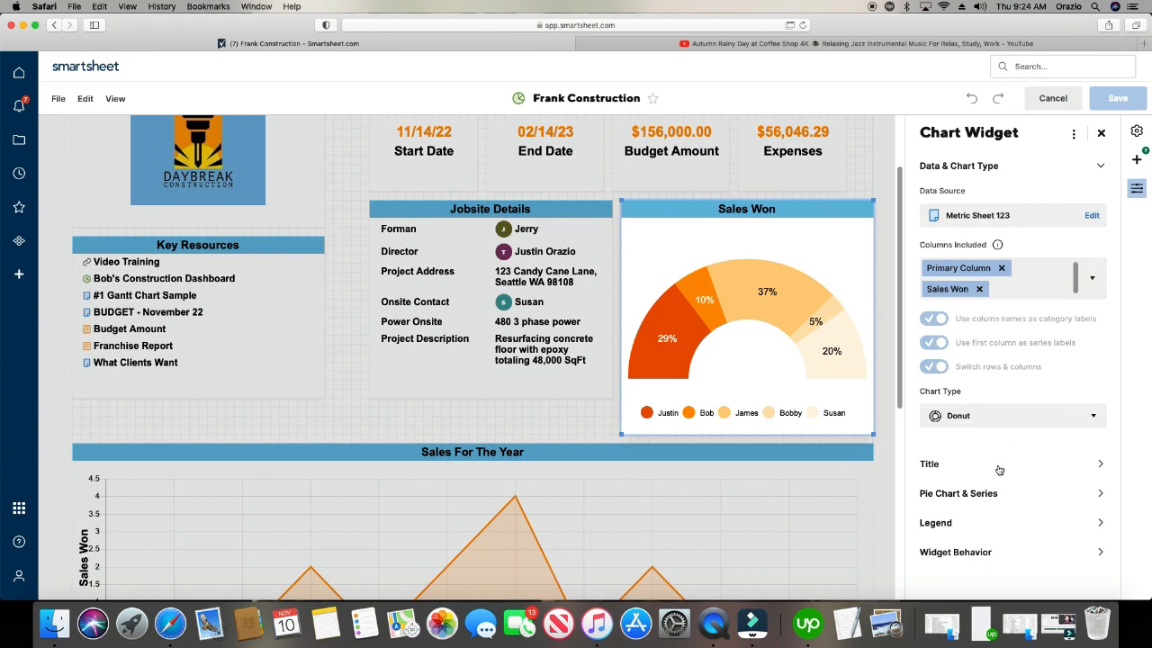
click(995, 495)
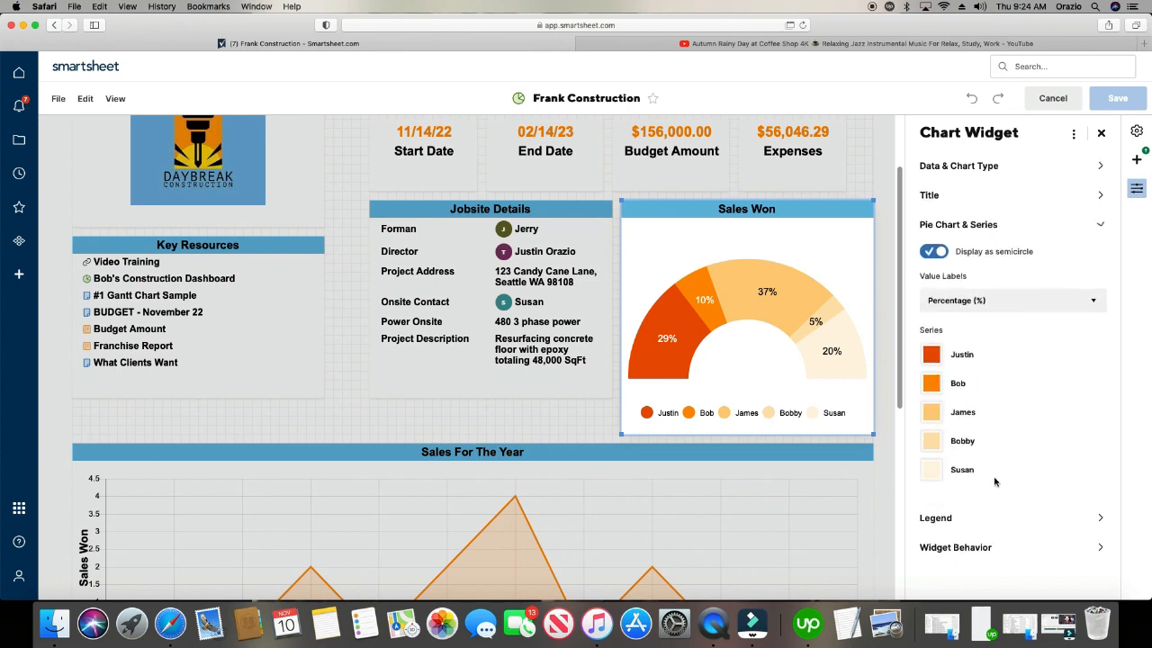
click(942, 304)
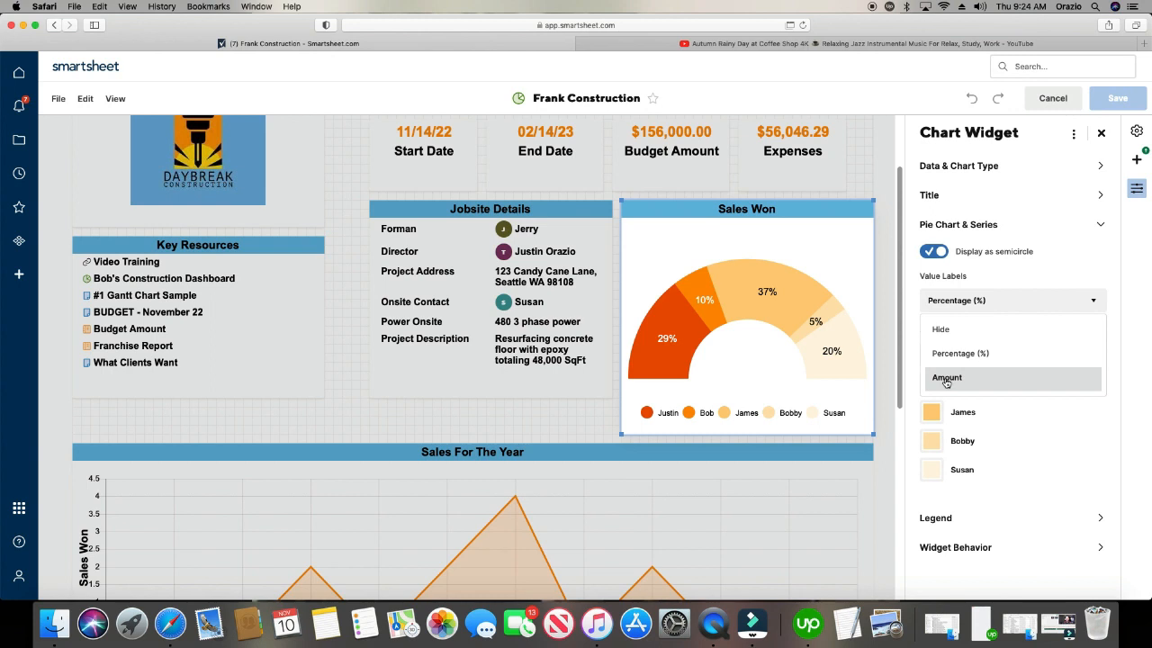
click(946, 379)
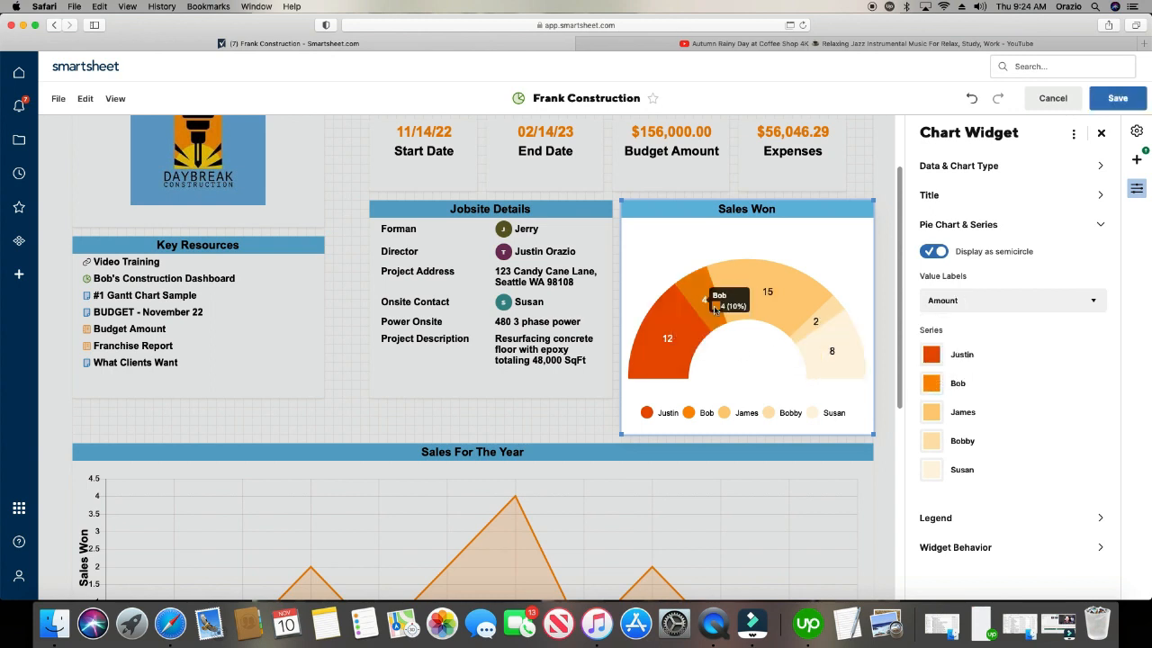
click(1116, 98)
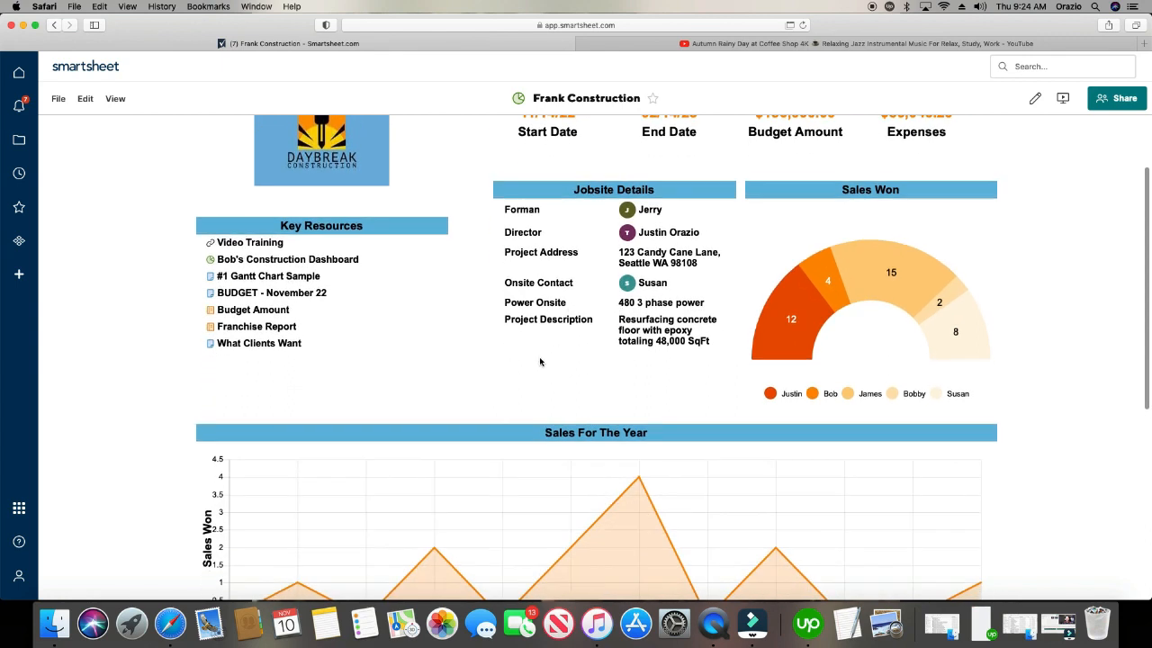
scroll(540, 361, up, 1)
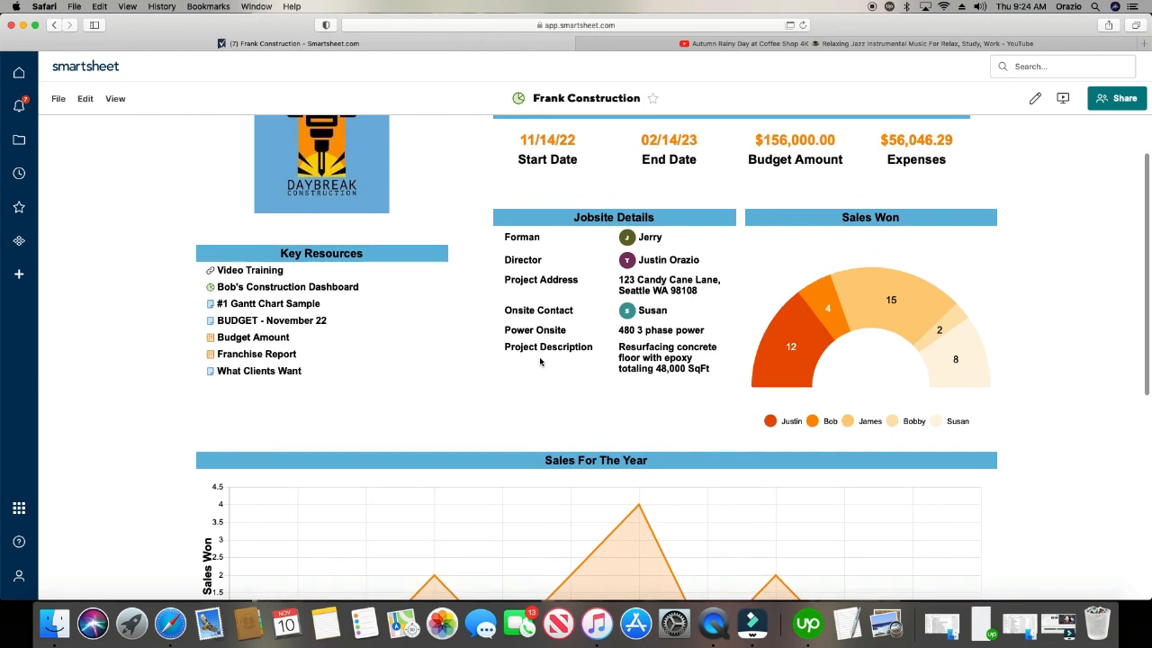
Select the Jobsite Details, Sales Won and Sales For The Year widgets together and copy them, without pasting them into the empty area below.
click(84, 99)
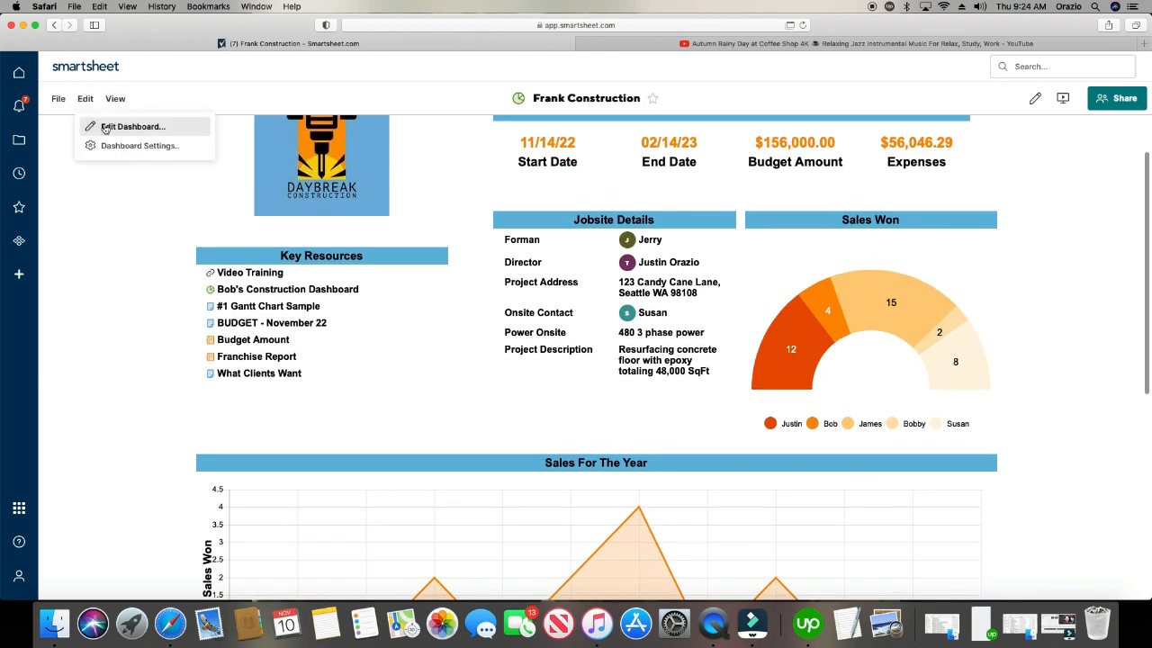
click(106, 127)
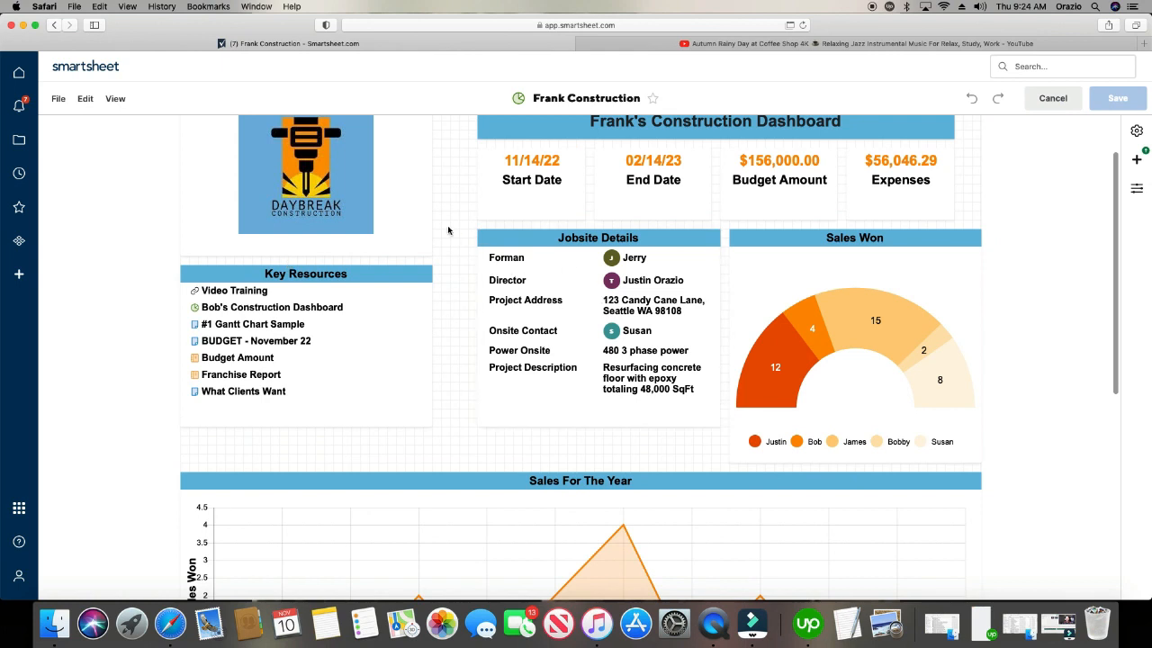
drag(416, 261, 839, 539)
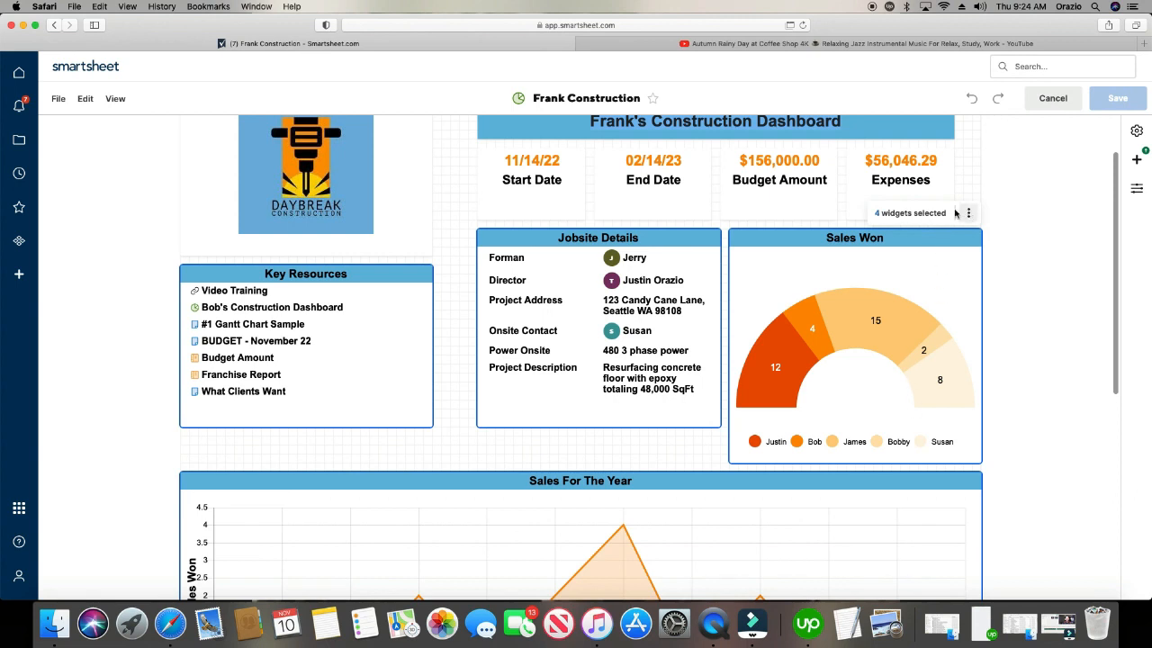
click(467, 461)
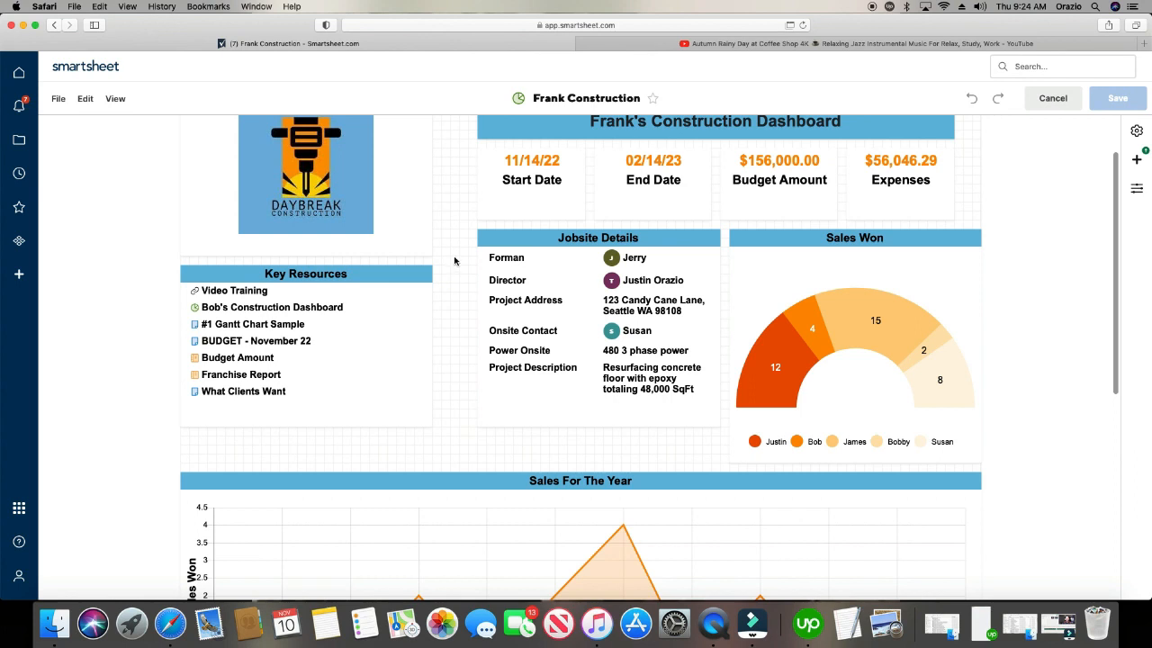
drag(453, 256, 909, 245)
scroll(743, 289, up, 5)
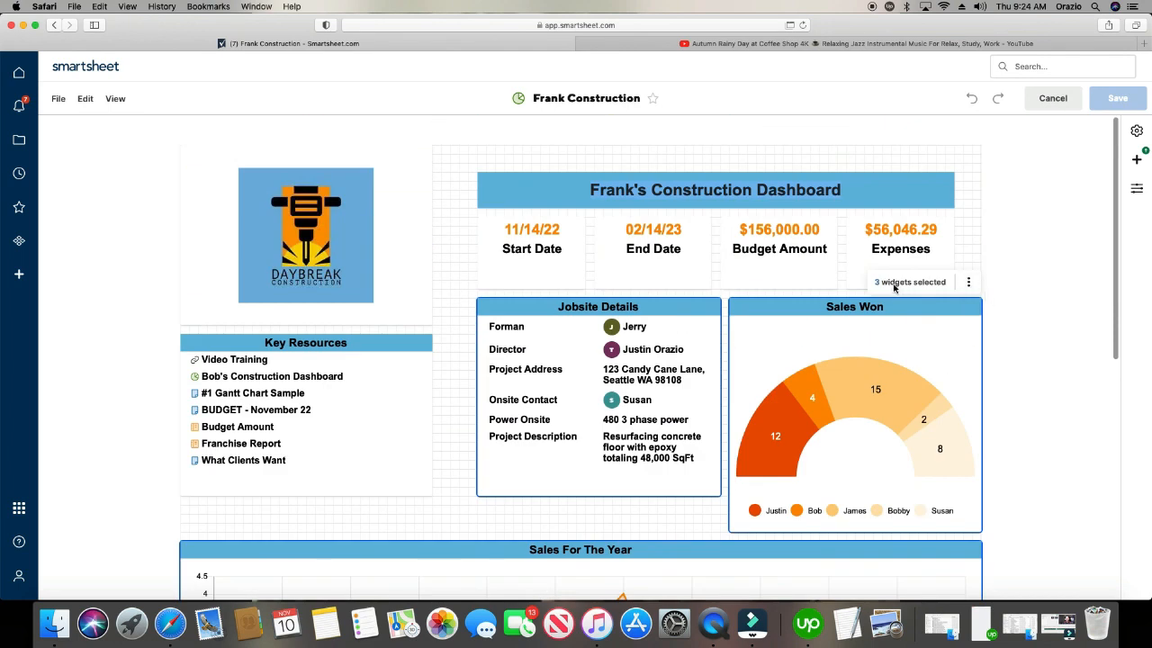
click(968, 283)
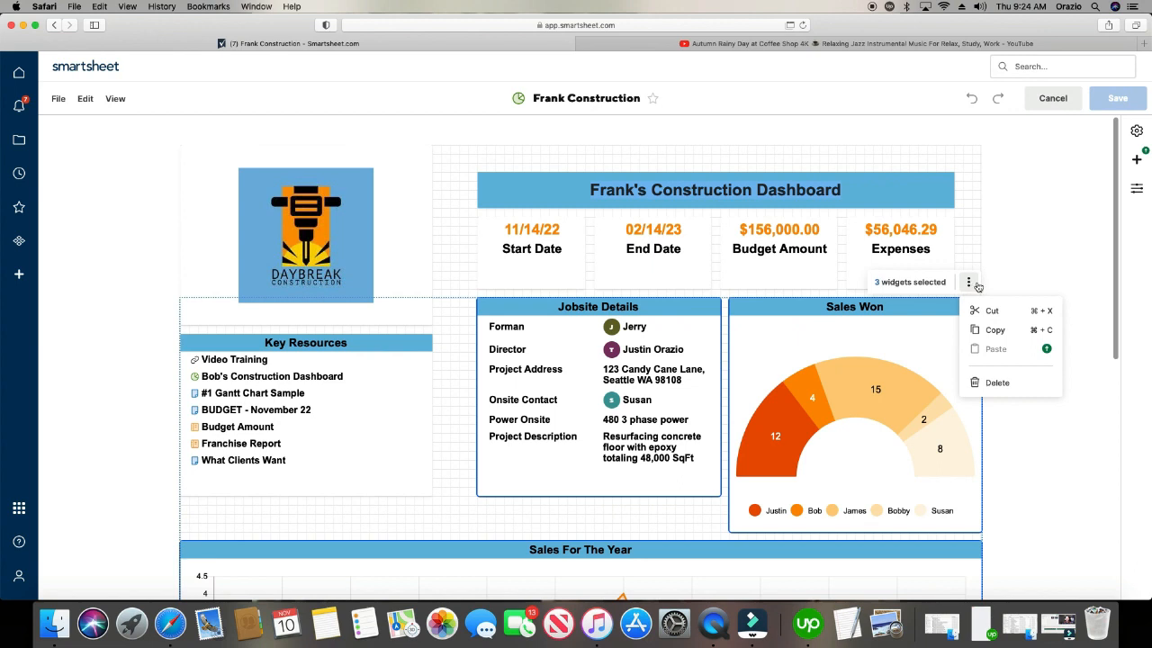
click(995, 331)
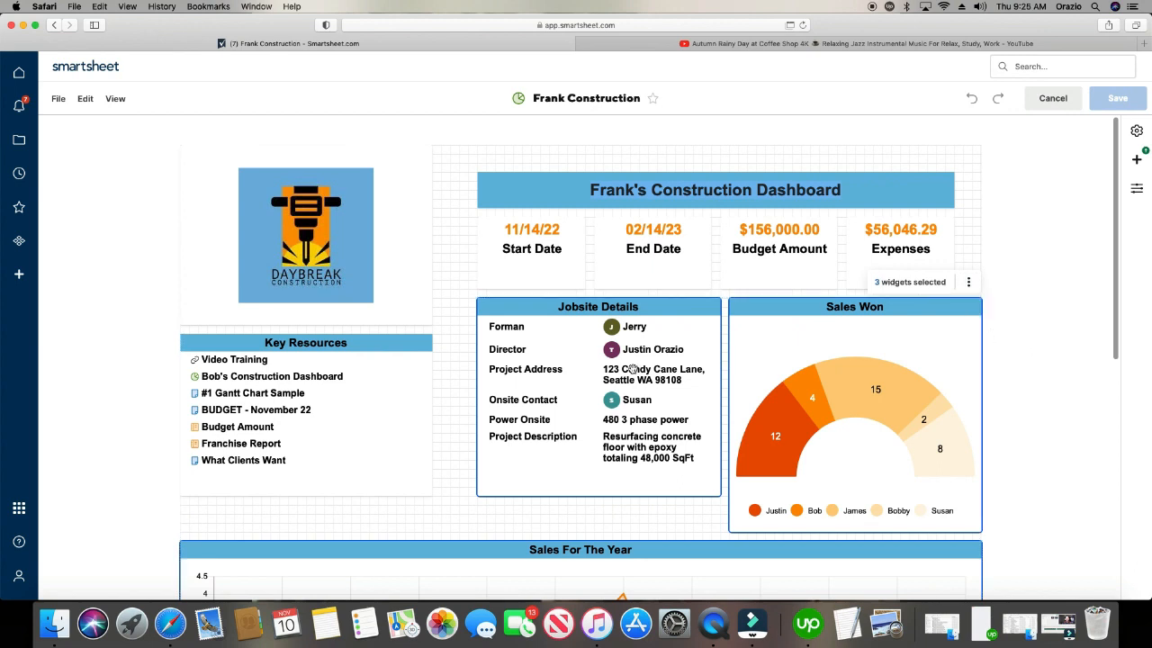
scroll(632, 369, down, 7)
right_click(377, 381)
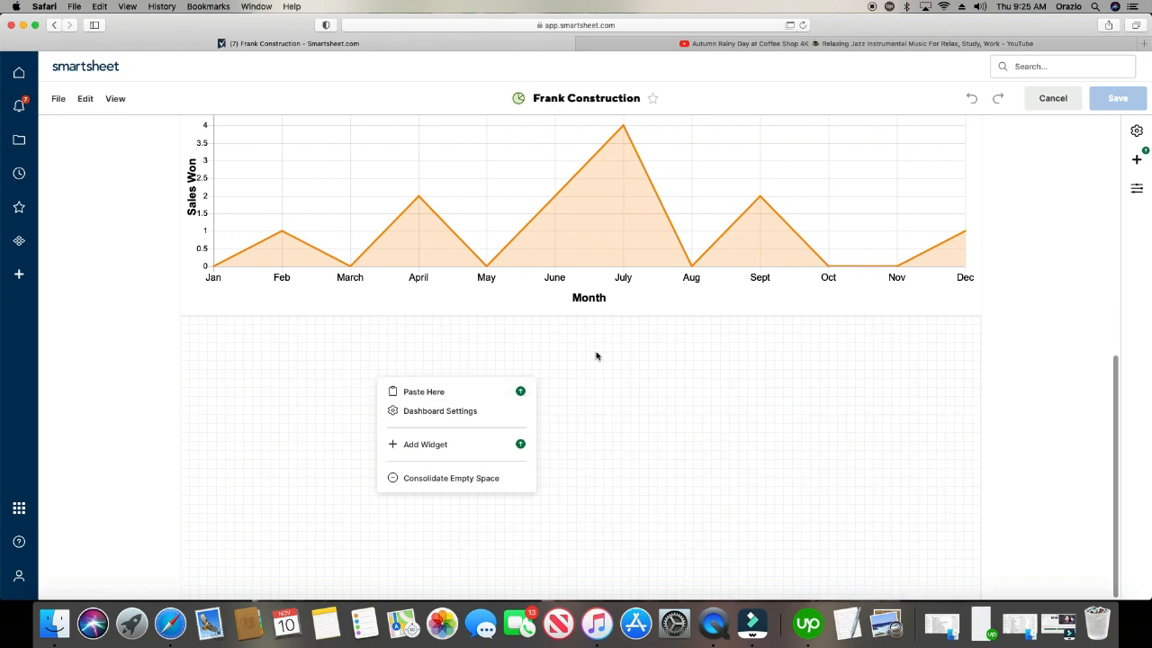
click(555, 350)
Review the dashboard layout from the logo down to the yearly sales chart, leaving edit mode without saving.
scroll(550, 362, up, 3)
scroll(550, 362, up, 3)
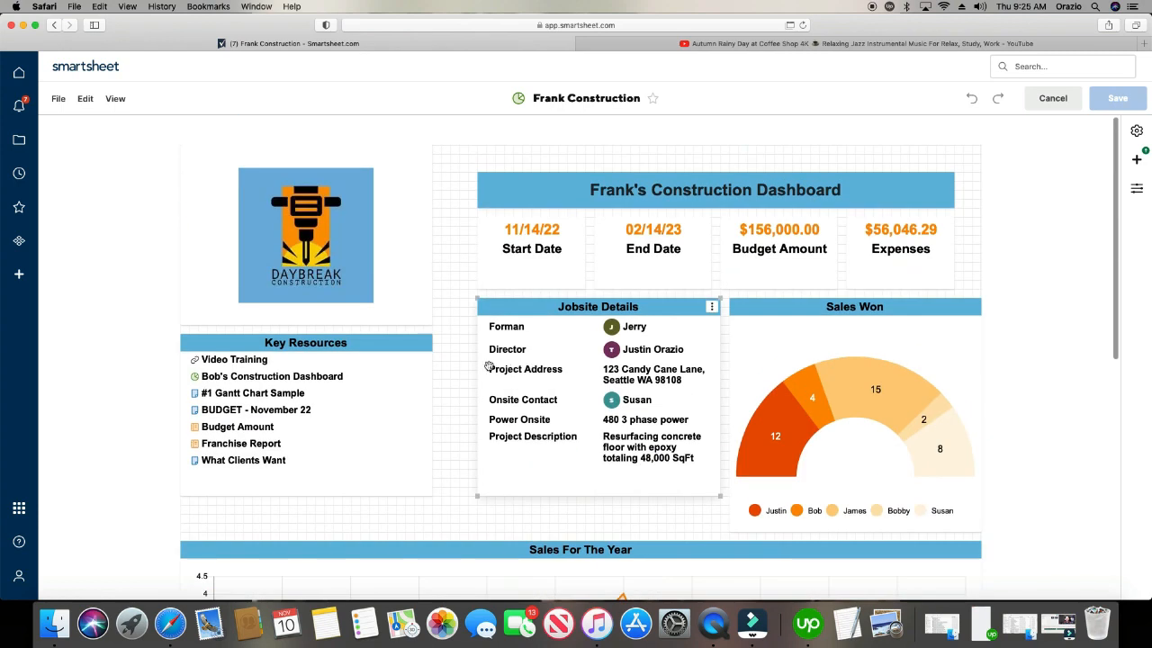
scroll(477, 364, down, 1)
scroll(465, 367, down, 2)
scroll(464, 363, up, 3)
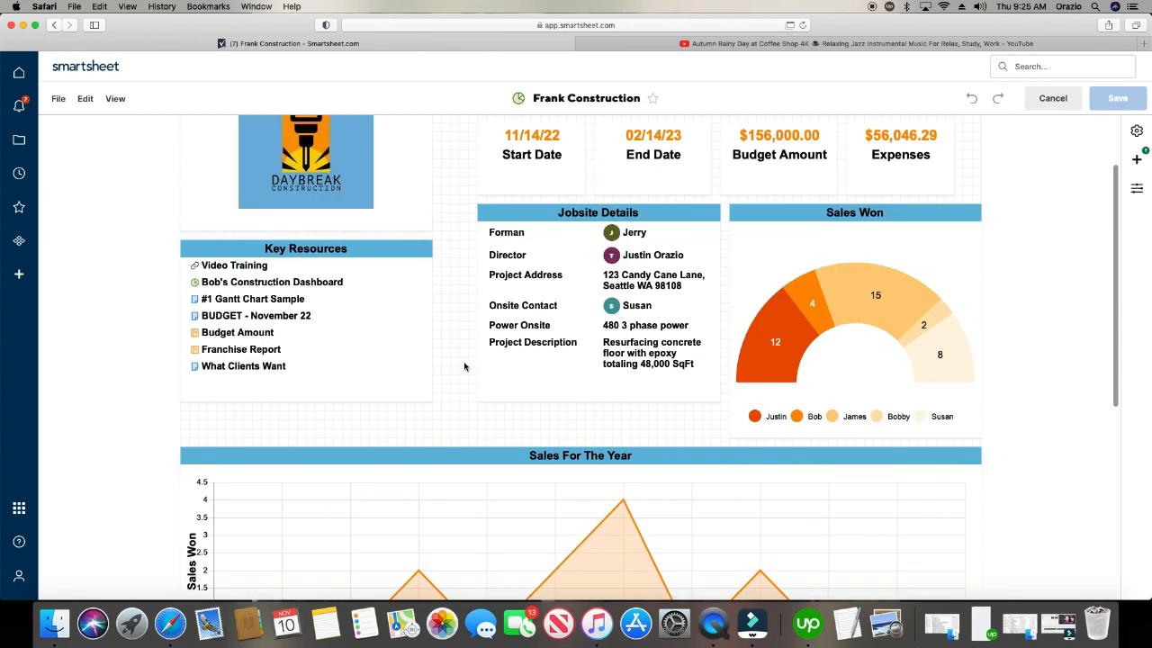
scroll(463, 358, up, 1)
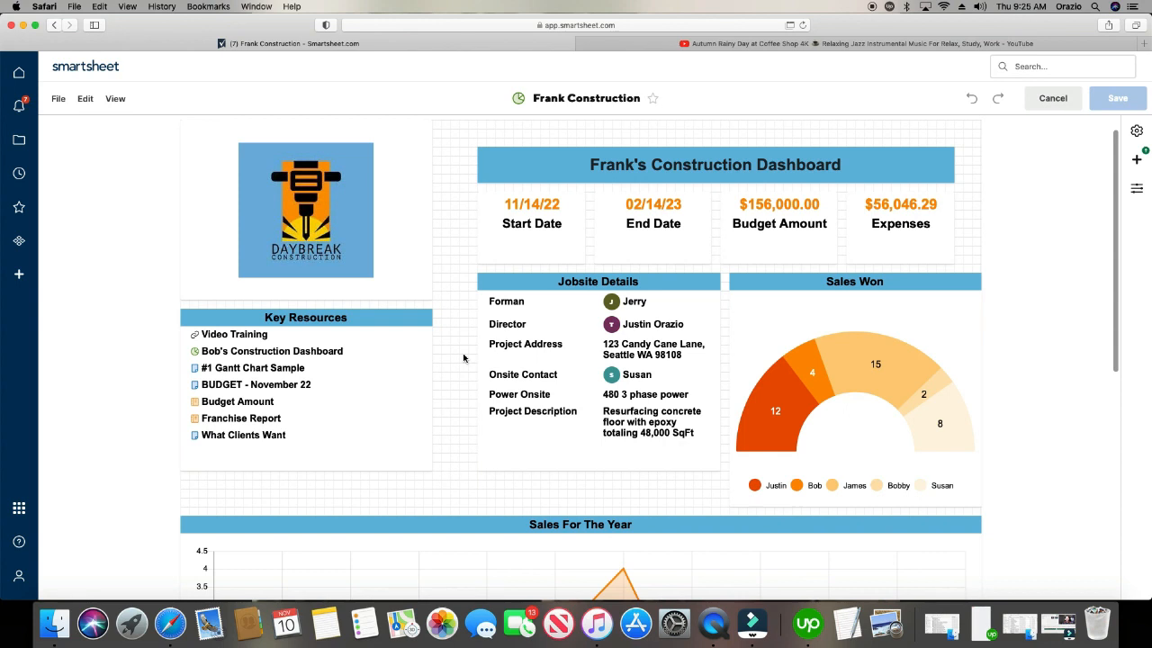
scroll(464, 248, up, 1)
click(280, 257)
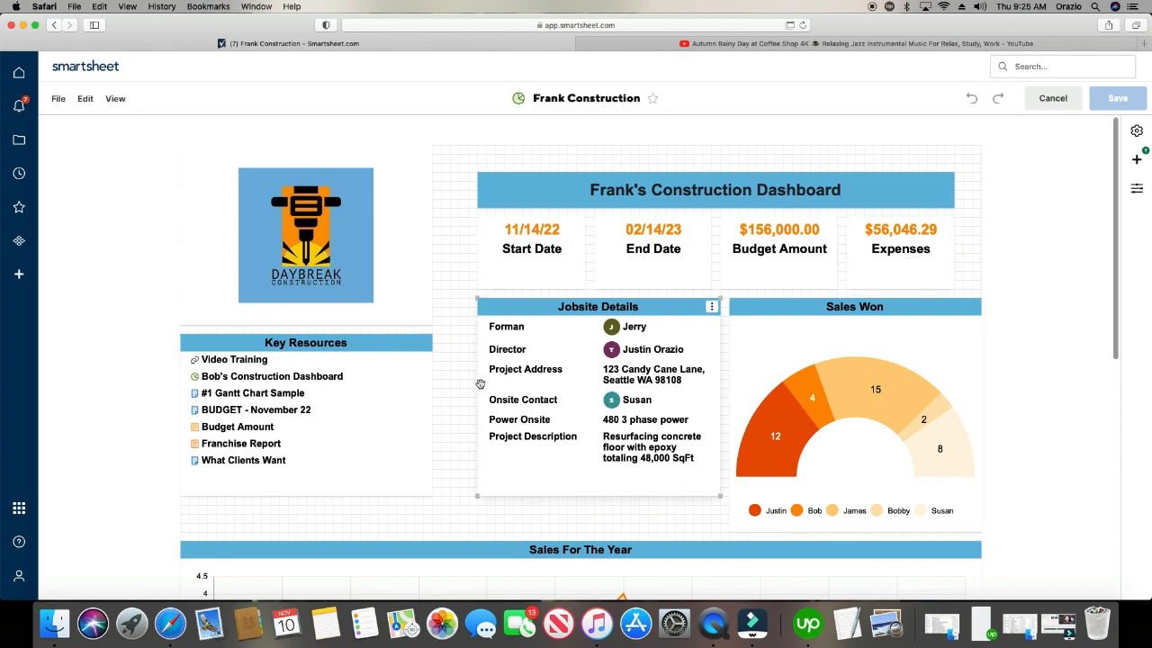
scroll(447, 355, down, 1)
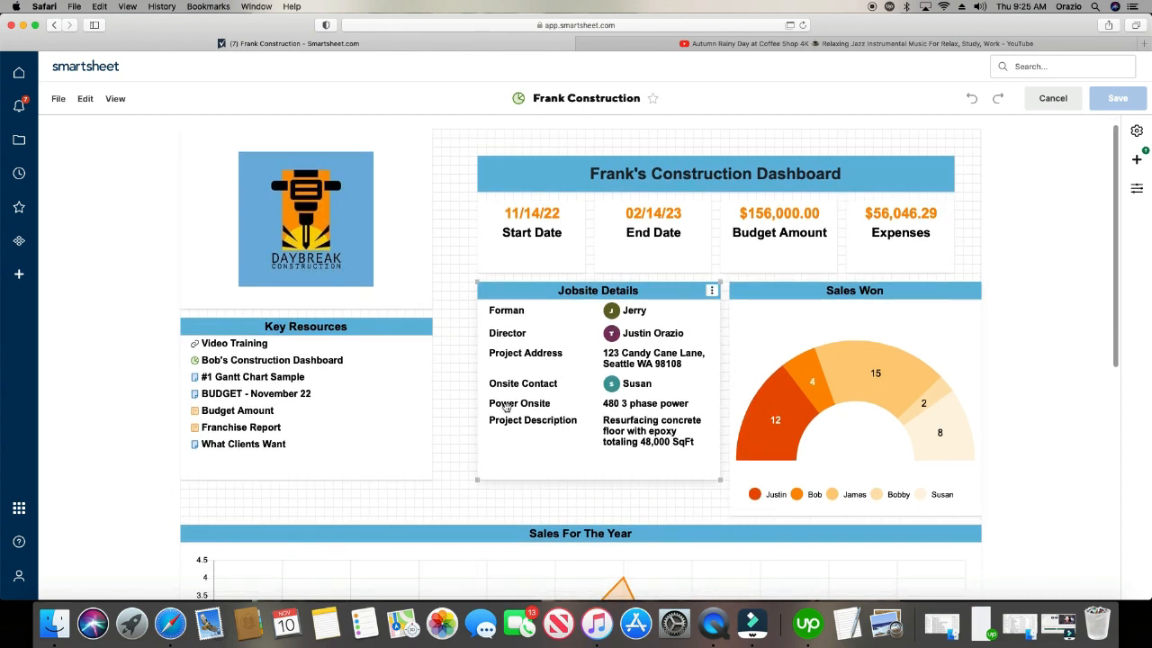
scroll(491, 408, down, 2)
scroll(490, 408, down, 1)
scroll(485, 404, up, 4)
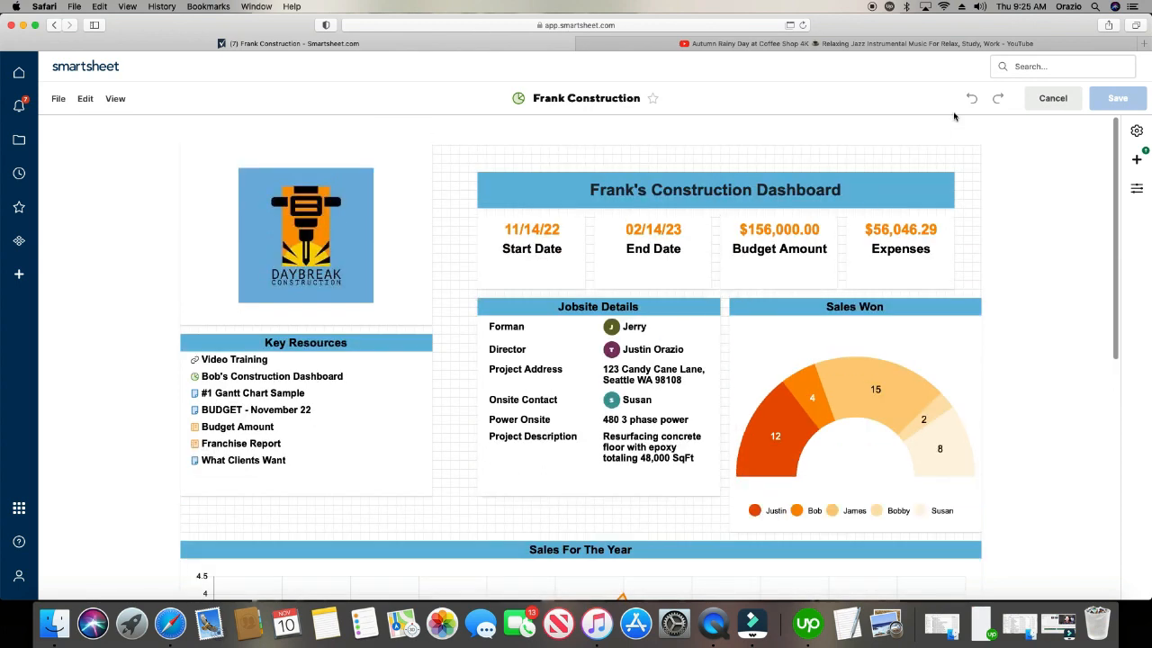
click(1053, 98)
scroll(513, 397, down, 5)
scroll(513, 396, down, 4)
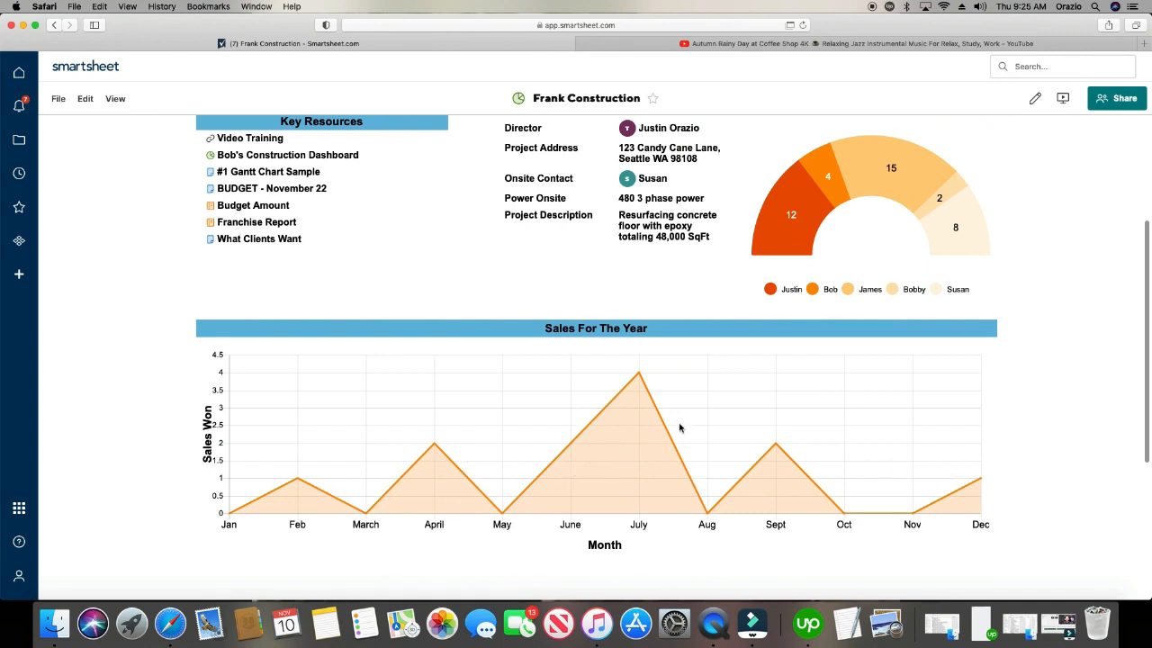
scroll(678, 430, up, 2)
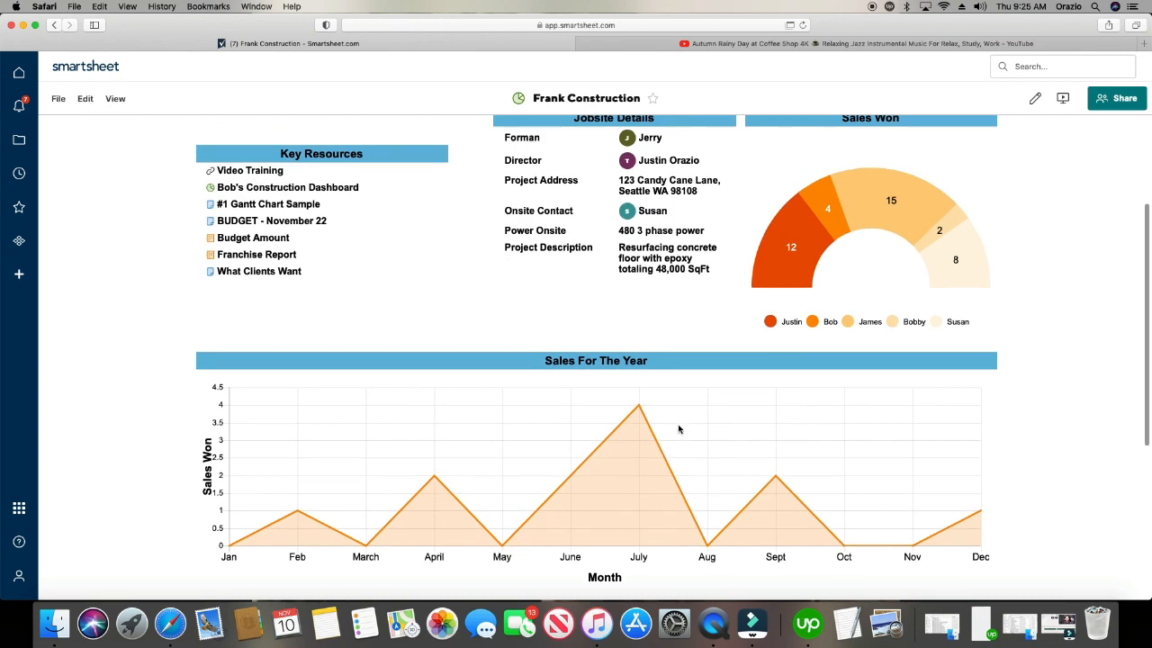
scroll(678, 429, up, 8)
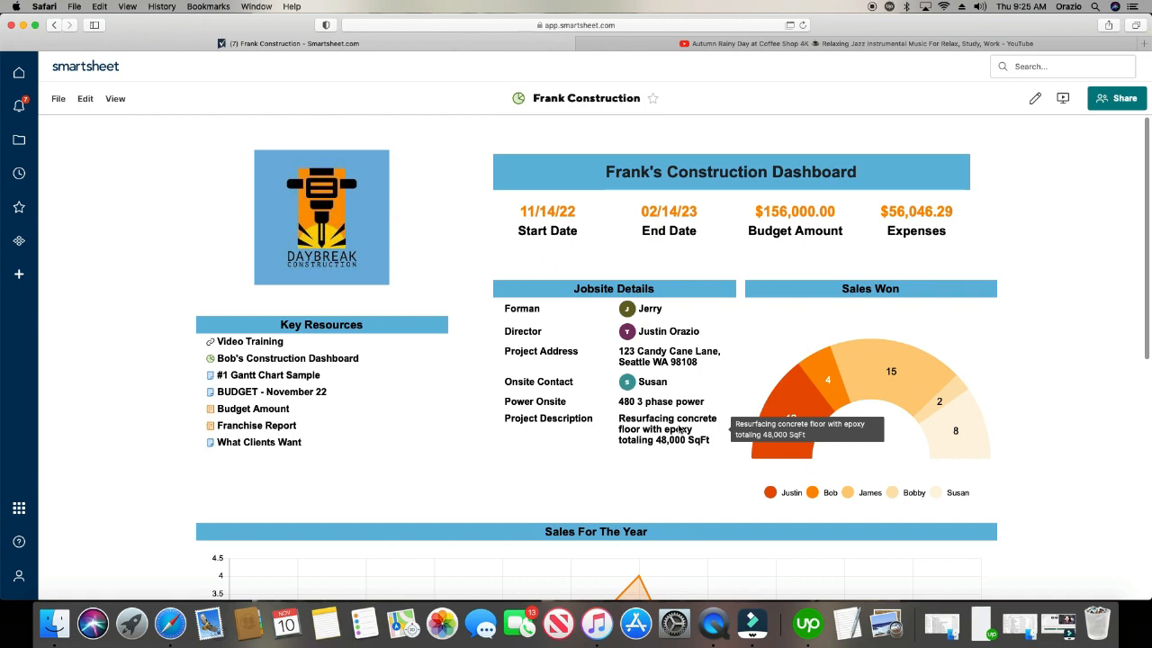
Reopen the dashboard for editing and shorten the logo widget to end level with the bottom of the metric widgets.
click(84, 98)
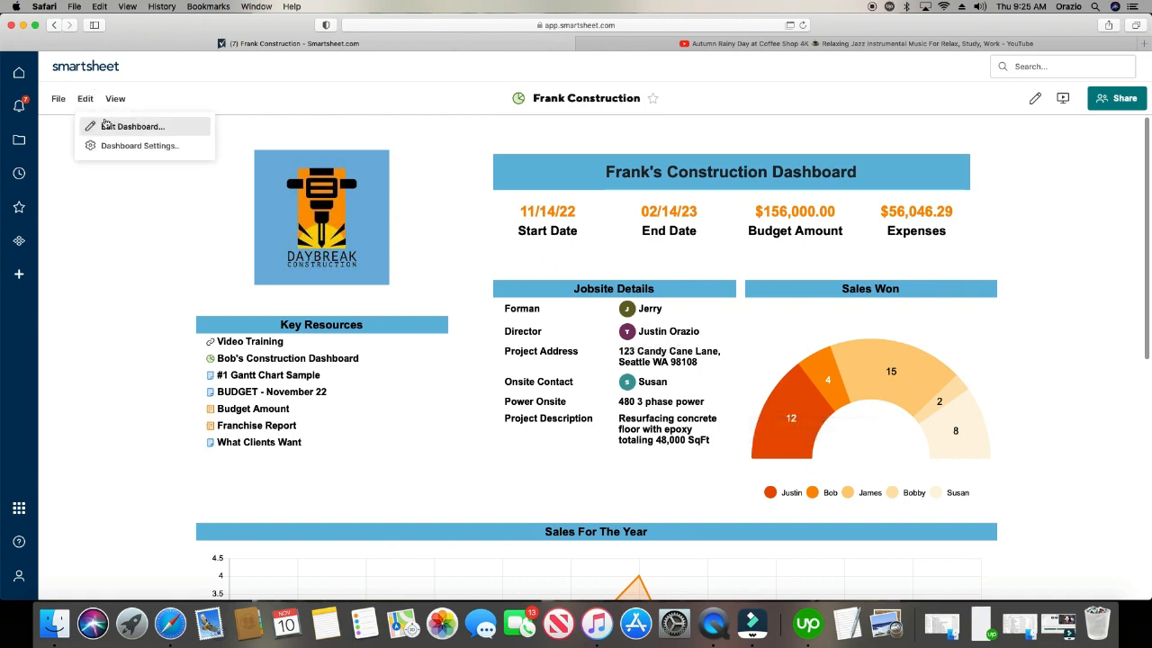
click(112, 127)
drag(431, 327, 431, 290)
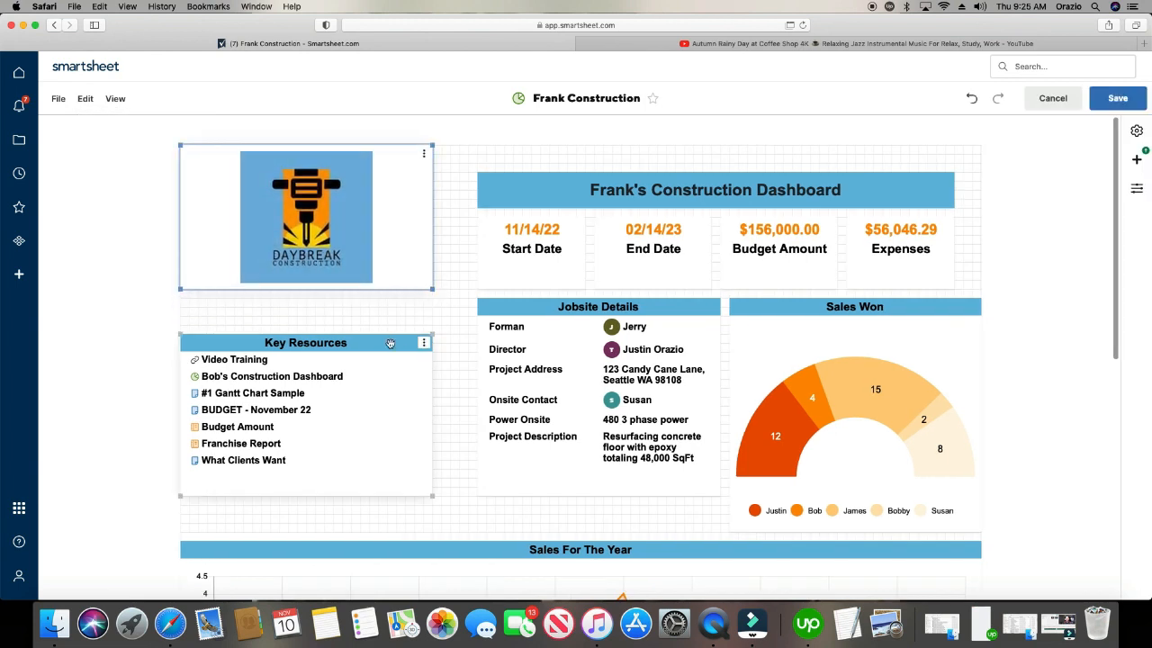
Align the Key Resources widget's top and bottom edges with Jobsite Details and save the dashboard.
drag(392, 341, 392, 308)
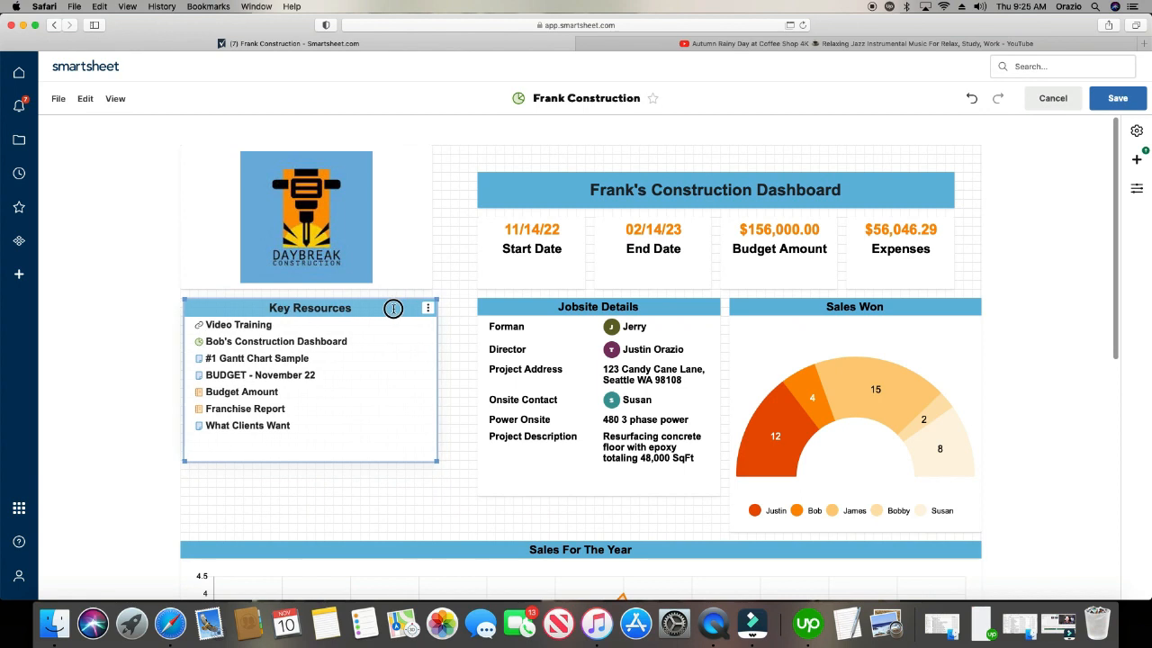
drag(431, 460, 432, 497)
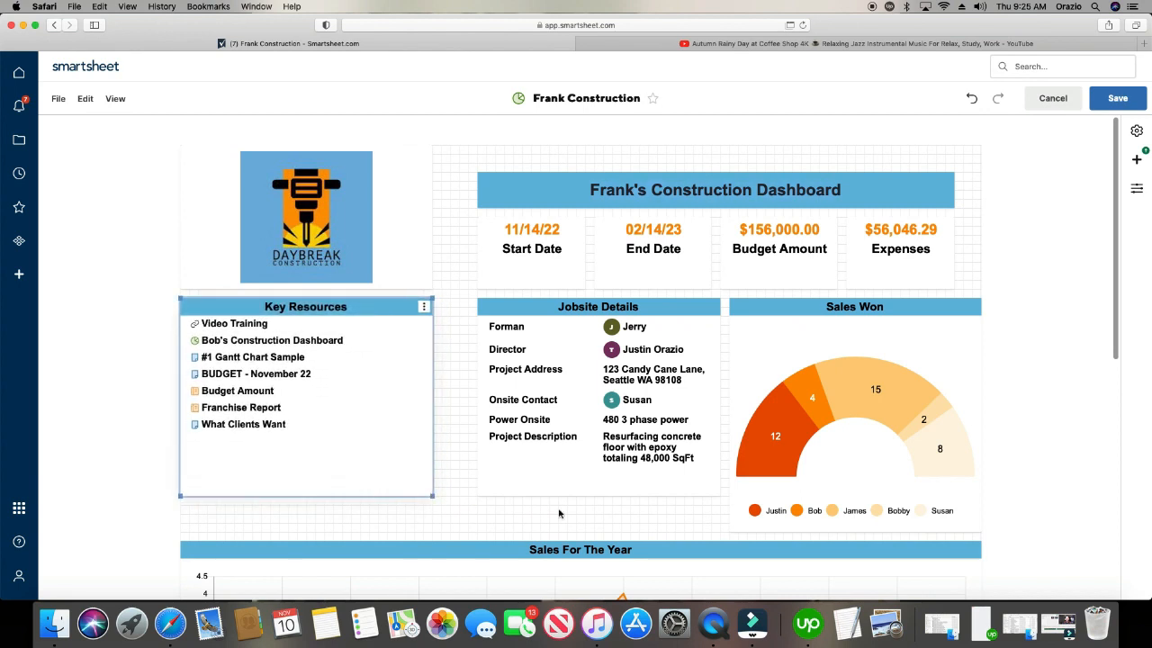
click(1118, 98)
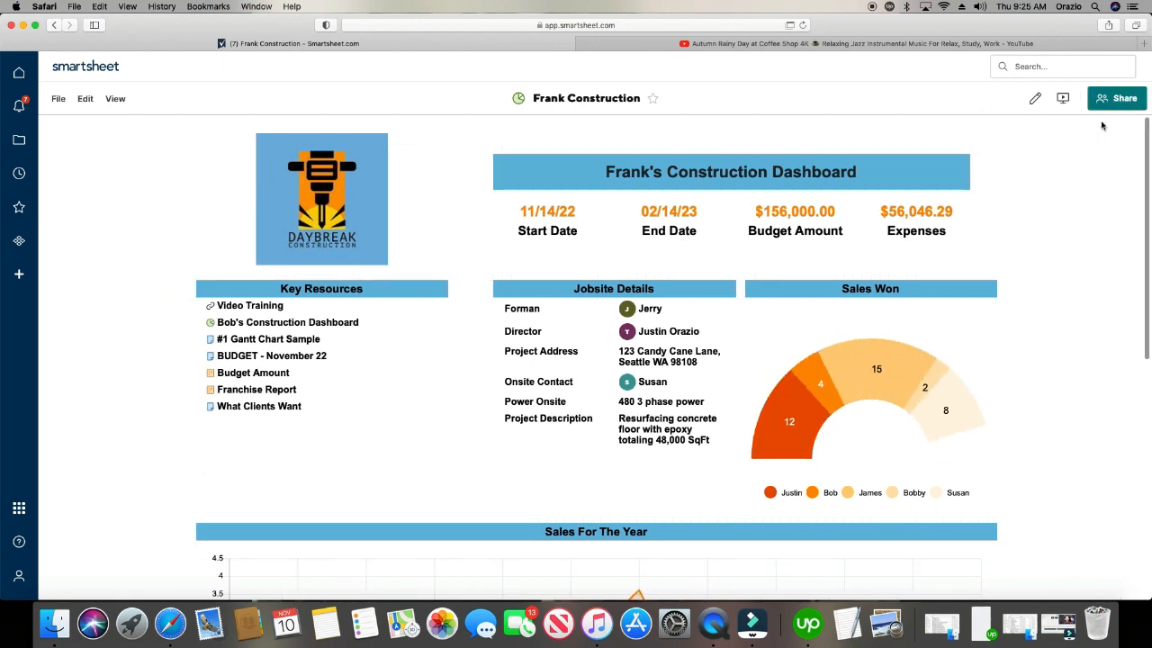
scroll(963, 320, down, 4)
scroll(958, 322, up, 4)
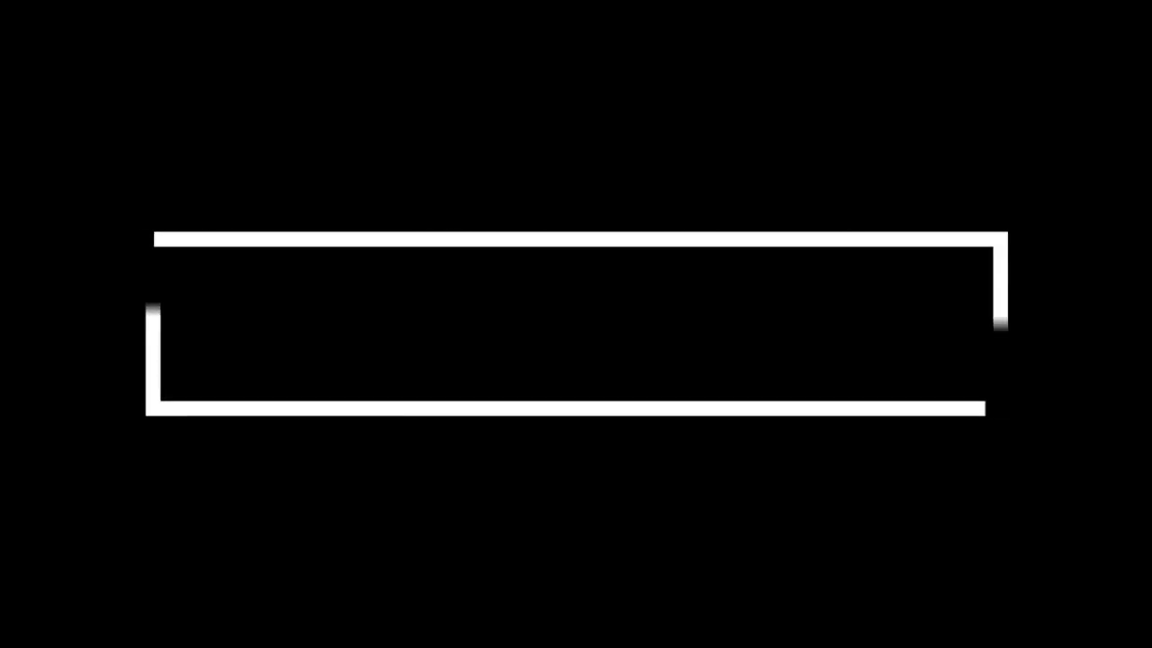